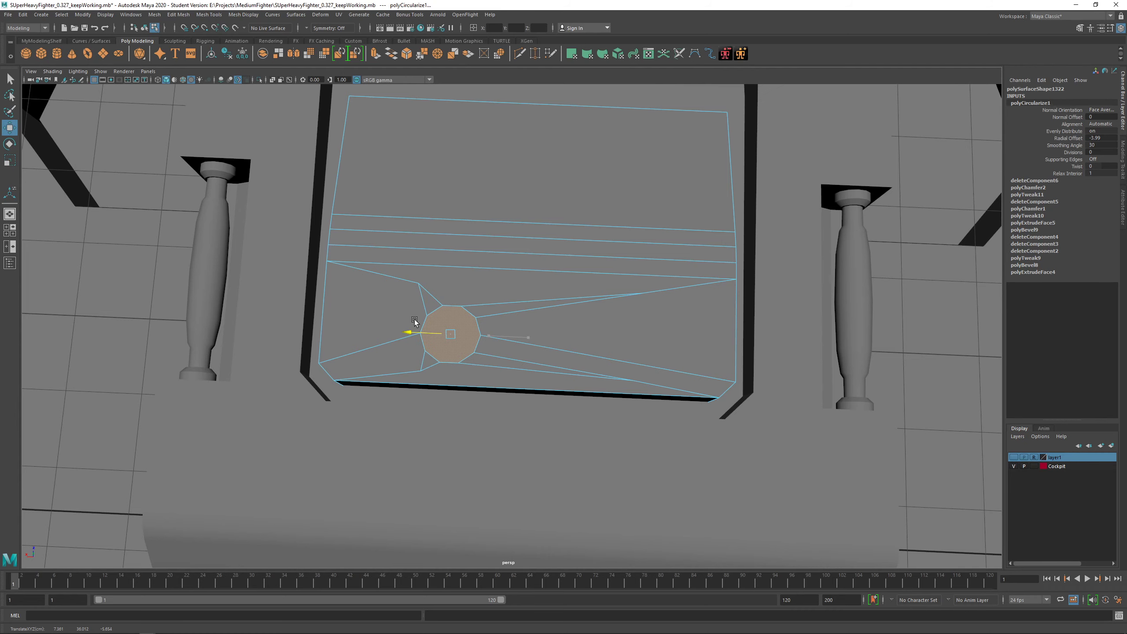
# Weld the stray vertices around the panel's circular face to the nearest panel corner vertices with Target Weld
pyautogui.keyDown('alt'); pyautogui.moveTo(413, 314); pyautogui.dragTo(519, 298, button='right'); pyautogui.keyUp('alt')
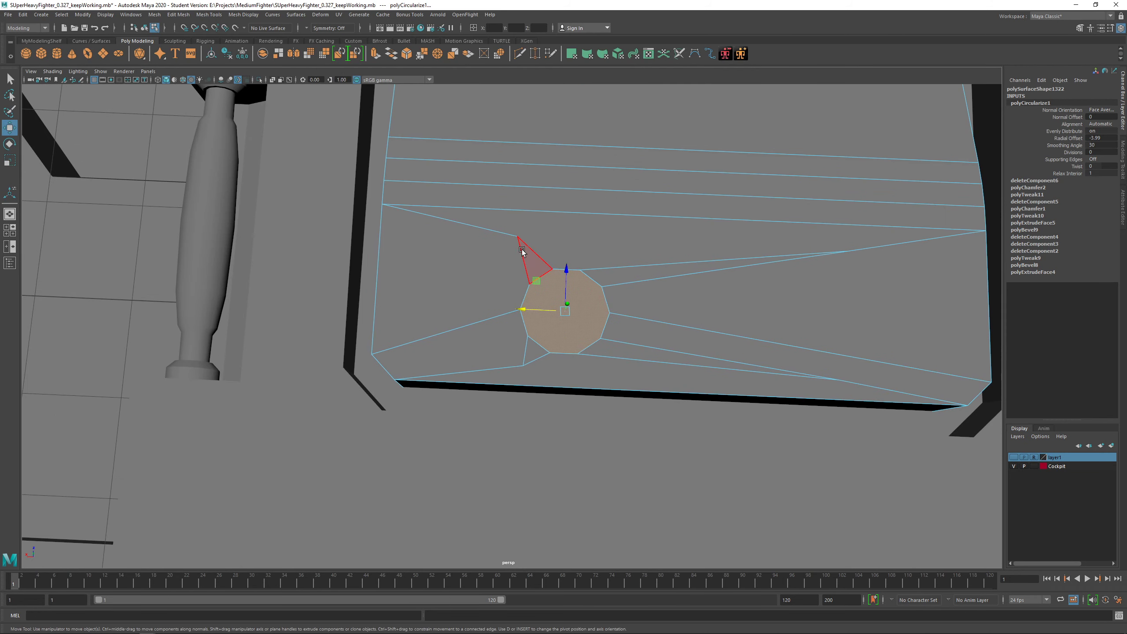
pyautogui.moveTo(522, 252); pyautogui.dragTo(480, 252, button='right')
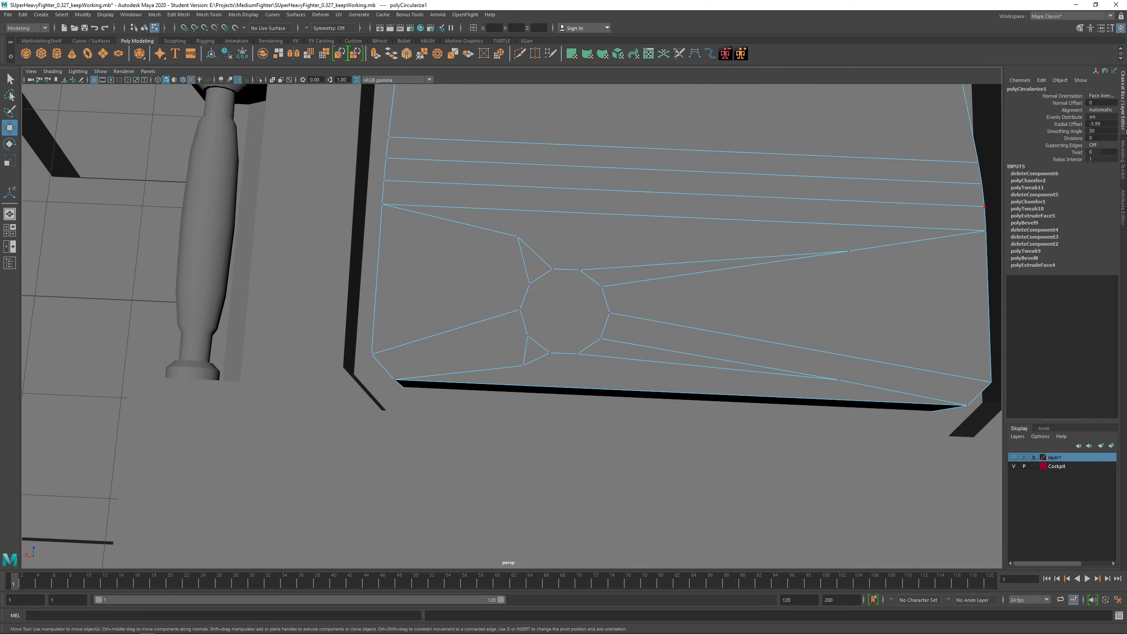
pyautogui.click(1124, 160)
pyautogui.click(1090, 329)
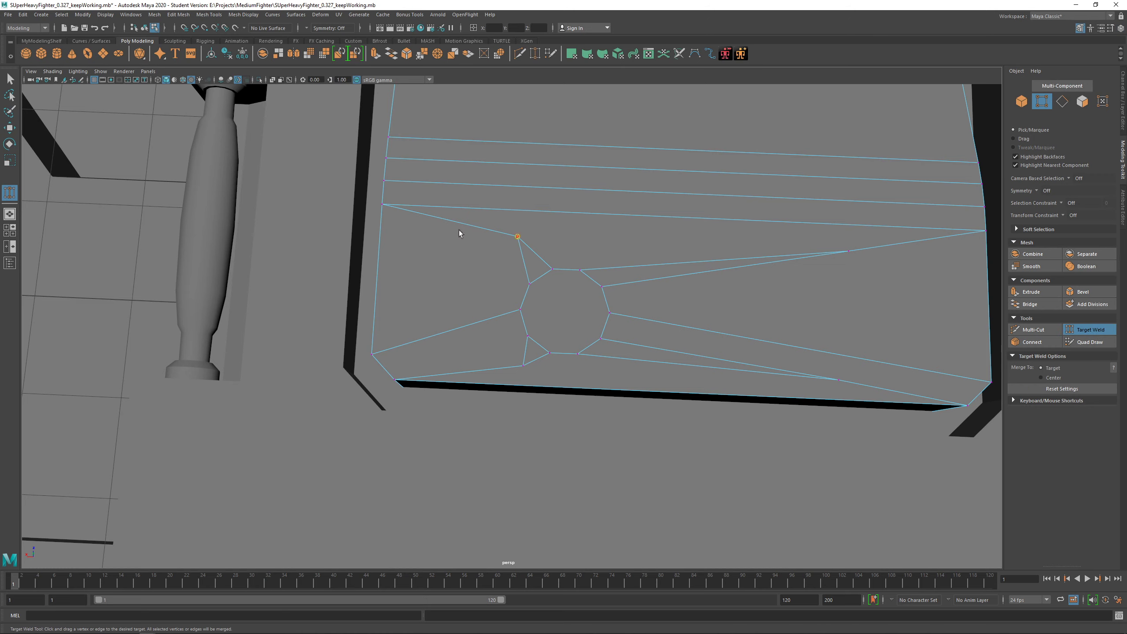
pyautogui.moveTo(375, 212); pyautogui.dragTo(375, 213)
pyautogui.moveTo(403, 376); pyautogui.dragTo(401, 379)
pyautogui.keyDown('alt'); pyautogui.moveTo(530, 319); pyautogui.dragTo(584, 290); pyautogui.keyUp('alt')
pyautogui.moveTo(944, 153); pyautogui.dragTo(955, 151)
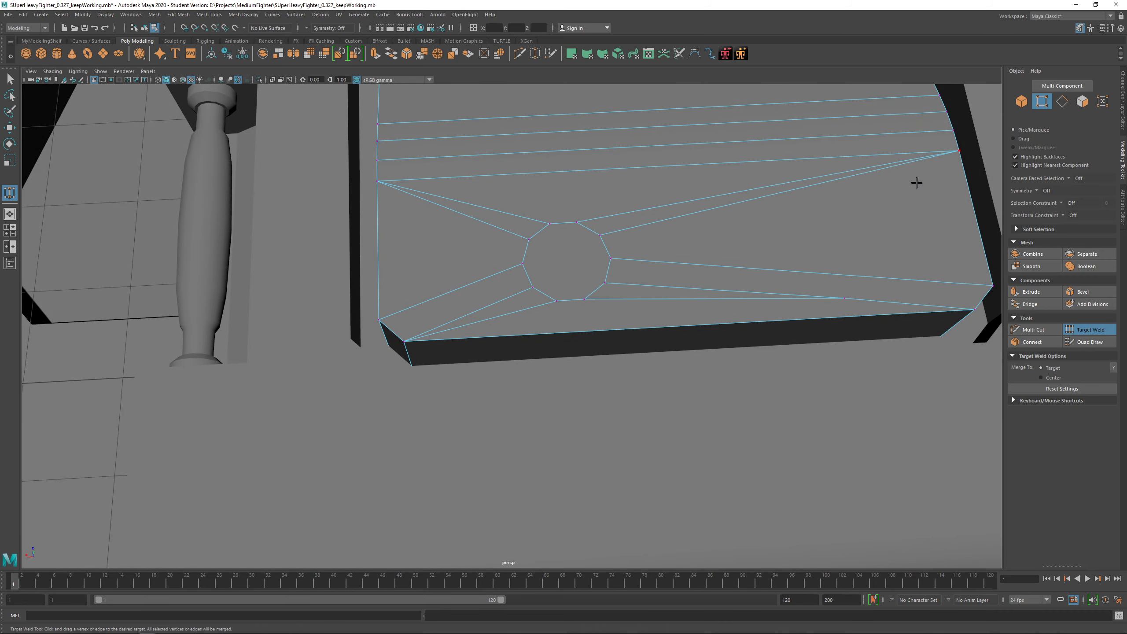
pyautogui.moveTo(967, 306); pyautogui.dragTo(973, 308)
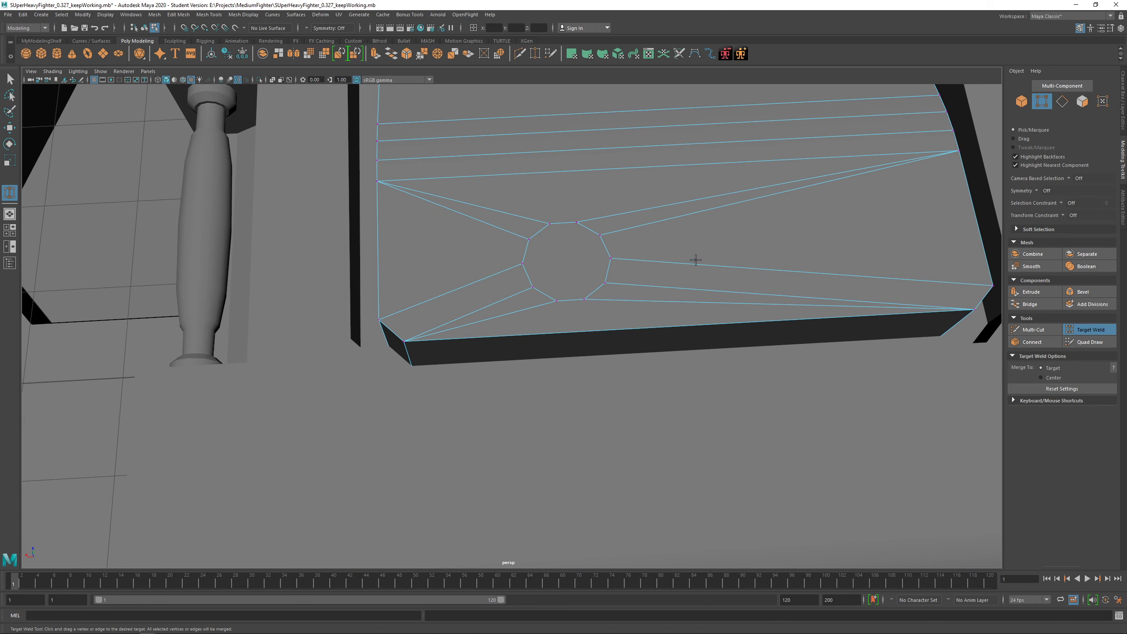
# Select the circular face and move it closer to the panel's corner, to X 13.24 and Z -4.95
pyautogui.press('q')
pyautogui.moveTo(574, 240); pyautogui.dragTo(571, 262, button='right')
pyautogui.click(570, 267)
pyautogui.press('w')
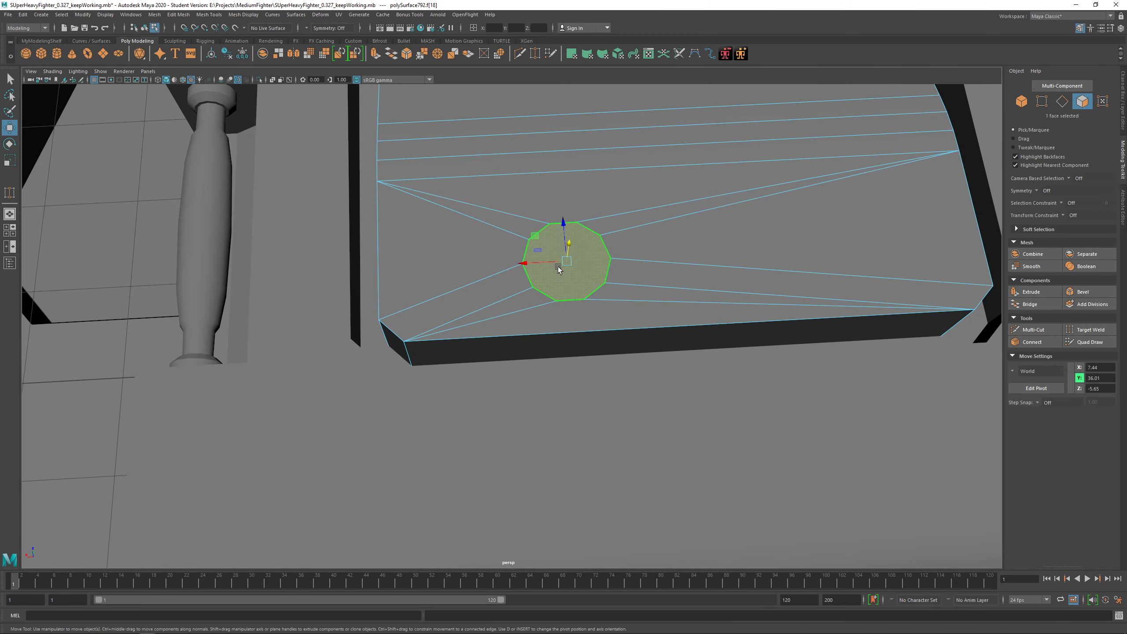
pyautogui.moveTo(527, 268); pyautogui.dragTo(413, 268)
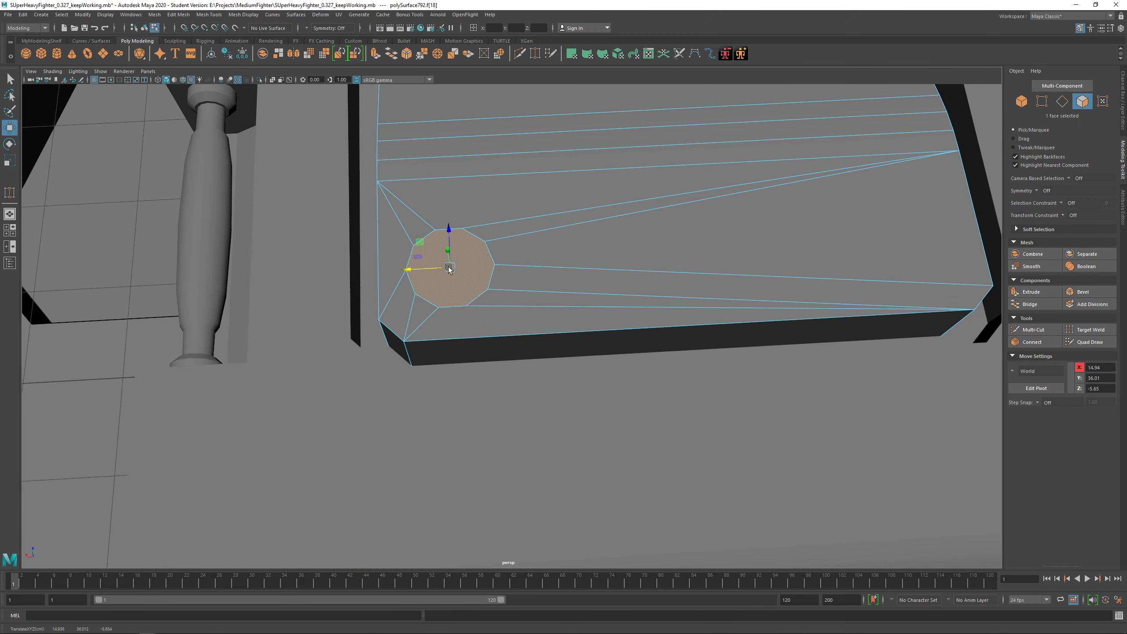
pyautogui.moveTo(448, 231); pyautogui.dragTo(491, 279)
pyautogui.scroll(3, 512, 300)
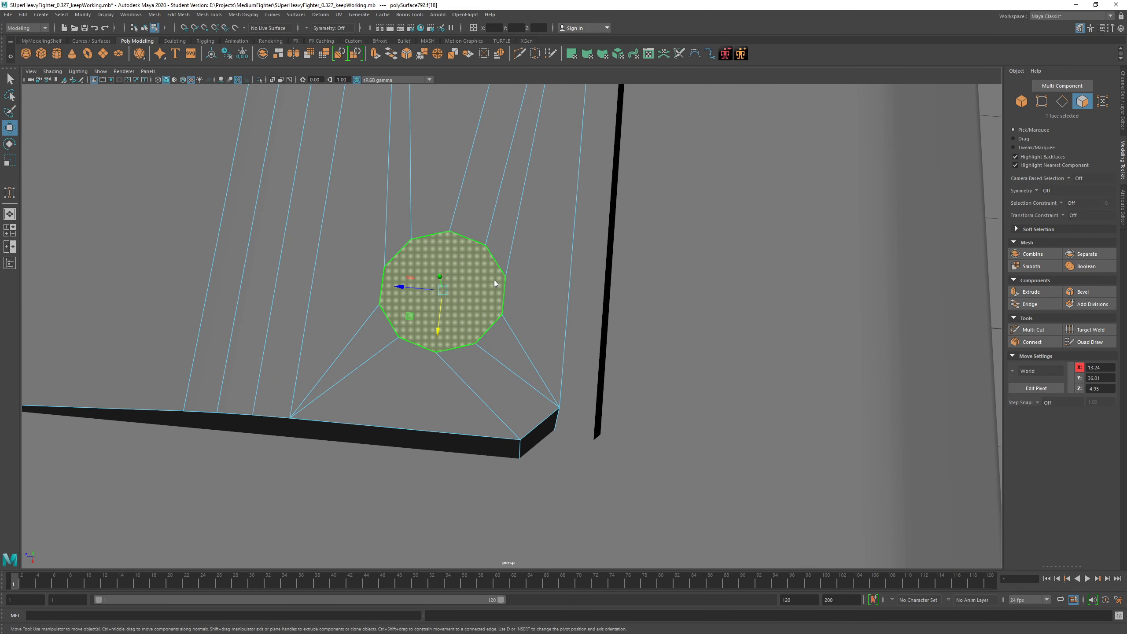
# Try to chamfer the circular face's vertices with a width of 0.25
pyautogui.keyDown('ctrl'); pyautogui.moveTo(494, 280); pyautogui.dragTo(395, 257, button='right'); pyautogui.keyUp('ctrl')
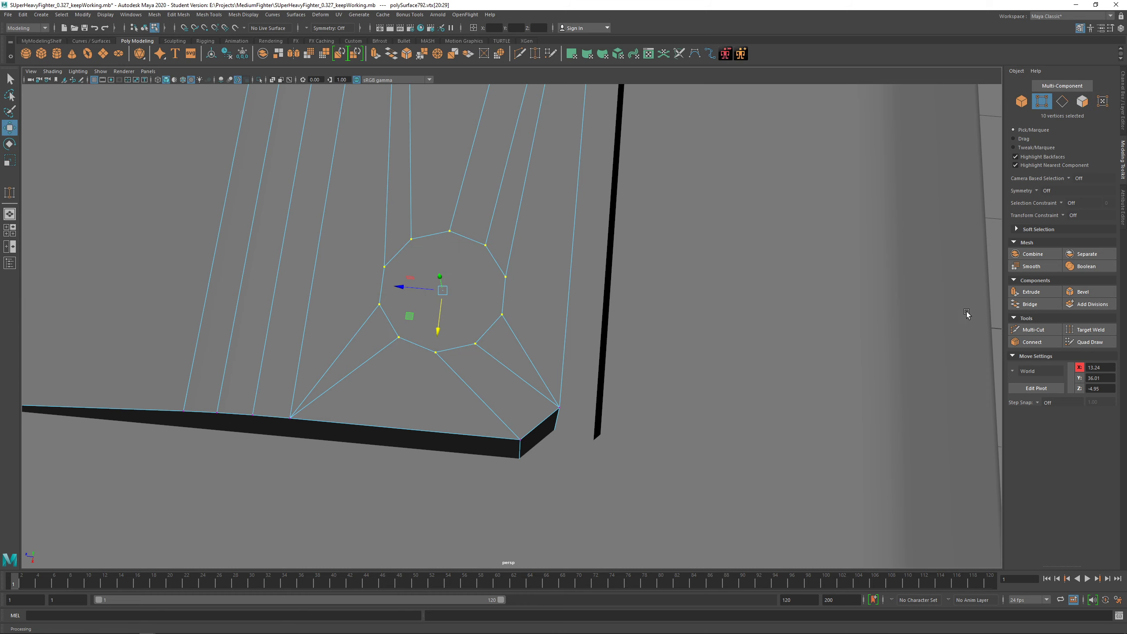
pyautogui.keyDown('shift'); pyautogui.moveTo(569, 291); pyautogui.dragTo(605, 289, button='right'); pyautogui.keyUp('shift')
pyautogui.keyDown('alt'); pyautogui.moveTo(470, 291); pyautogui.dragTo(533, 296); pyautogui.keyUp('alt')
pyautogui.scroll(3, 525, 293)
pyautogui.scroll(-5, 486, 264)
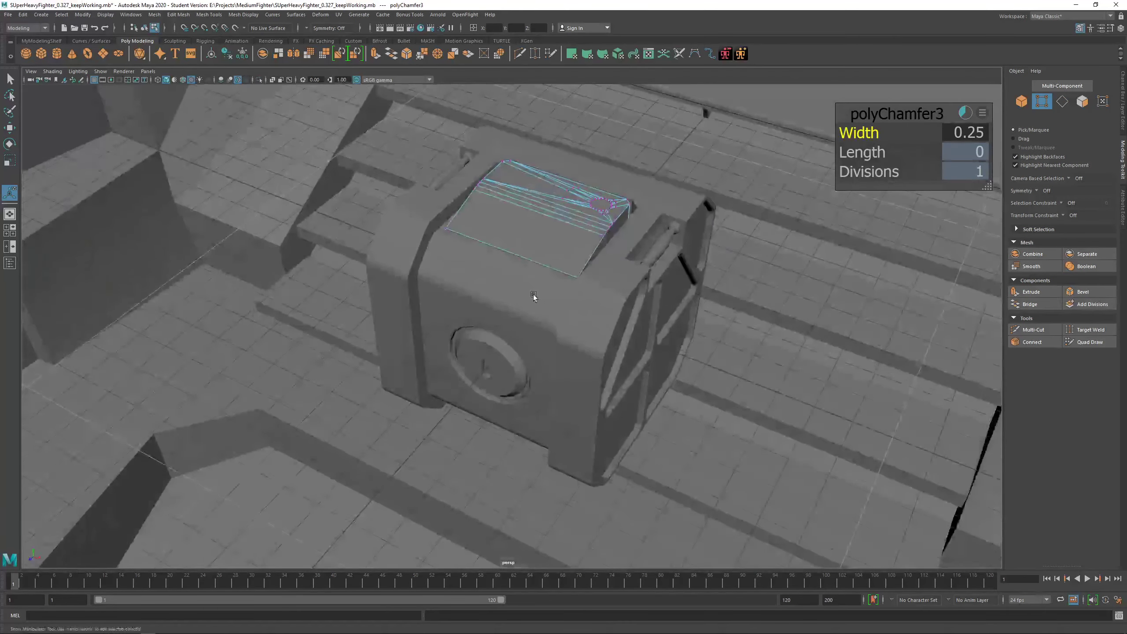
pyautogui.keyDown('alt'); pyautogui.moveTo(491, 363); pyautogui.dragTo(508, 329); pyautogui.keyUp('alt')
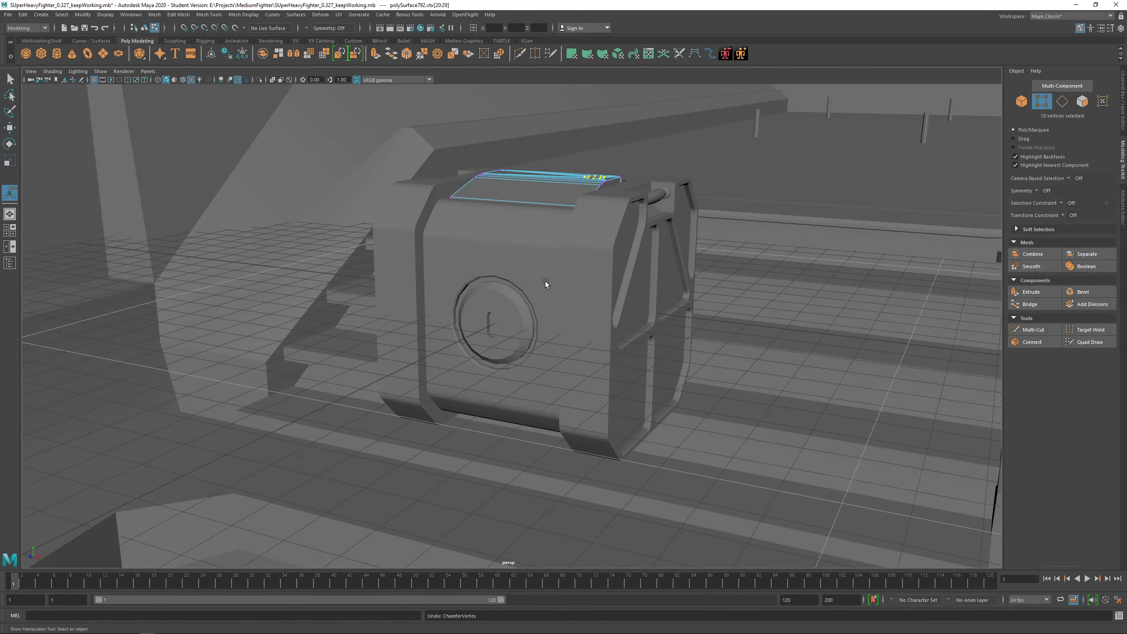
# Examine the round recessed detail on the front of the box and its surrounding edges
pyautogui.keyDown('alt'); pyautogui.moveTo(545, 281); pyautogui.dragTo(523, 301); pyautogui.keyUp('alt')
pyautogui.moveTo(502, 346); pyautogui.dragTo(488, 339, button='right')
pyautogui.keyDown('alt'); pyautogui.moveTo(483, 338); pyautogui.dragTo(550, 304); pyautogui.keyUp('alt')
pyautogui.scroll(7, 554, 302)
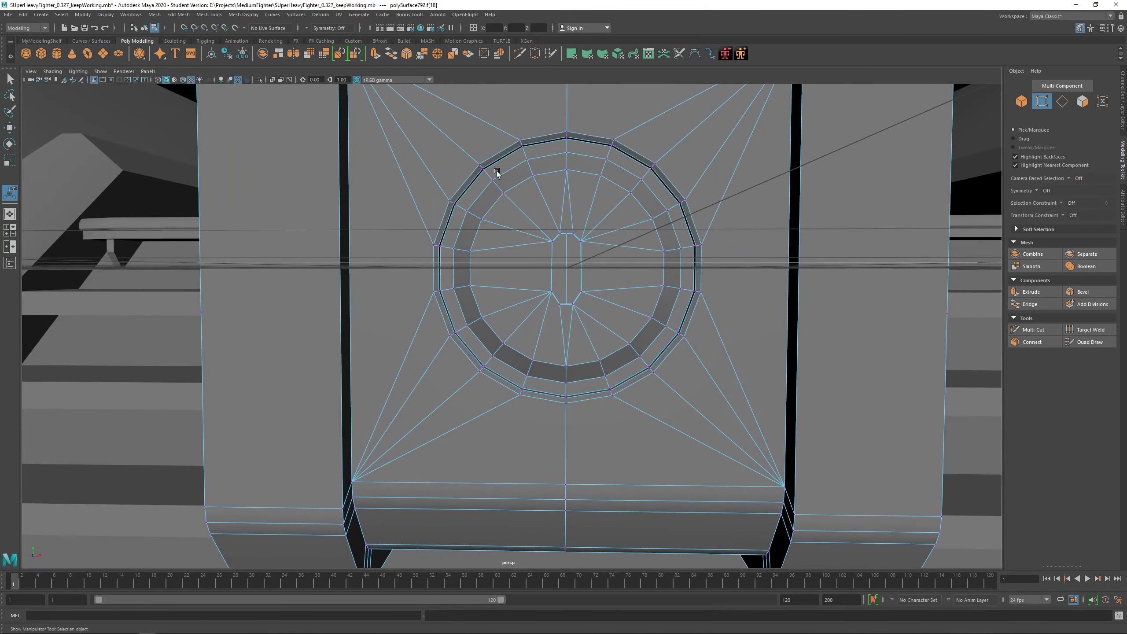
pyautogui.press('q')
pyautogui.moveTo(570, 171); pyautogui.dragTo(589, 155, button='right')
pyautogui.scroll(-6, 672, 275)
pyautogui.click(763, 326)
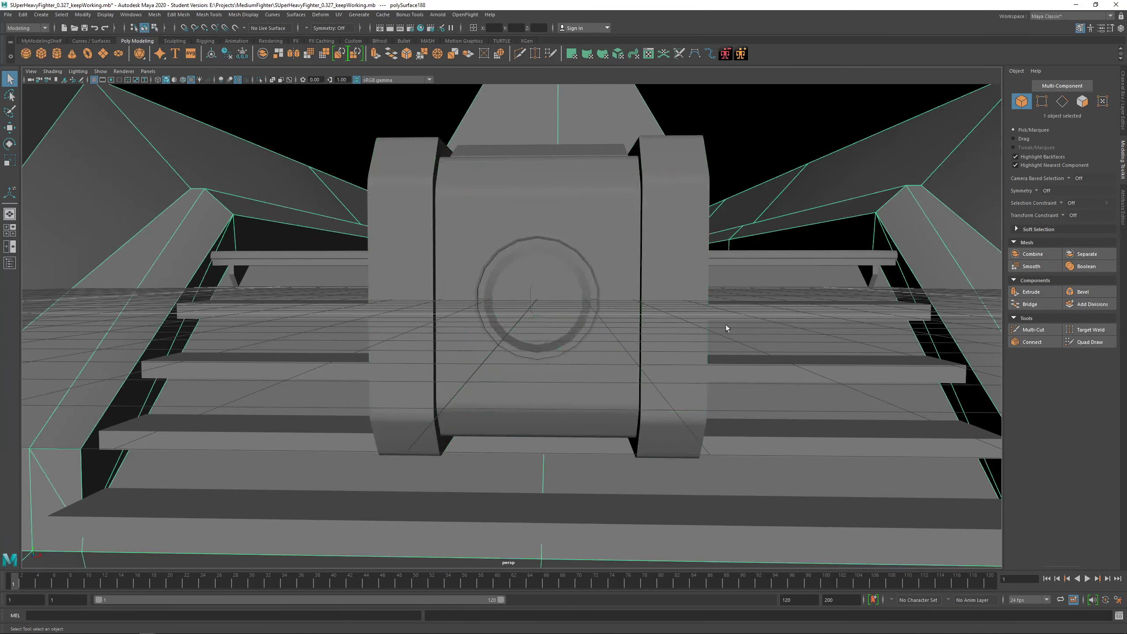
pyautogui.keyDown('alt'); pyautogui.moveTo(548, 267); pyautogui.dragTo(511, 290); pyautogui.keyUp('alt')
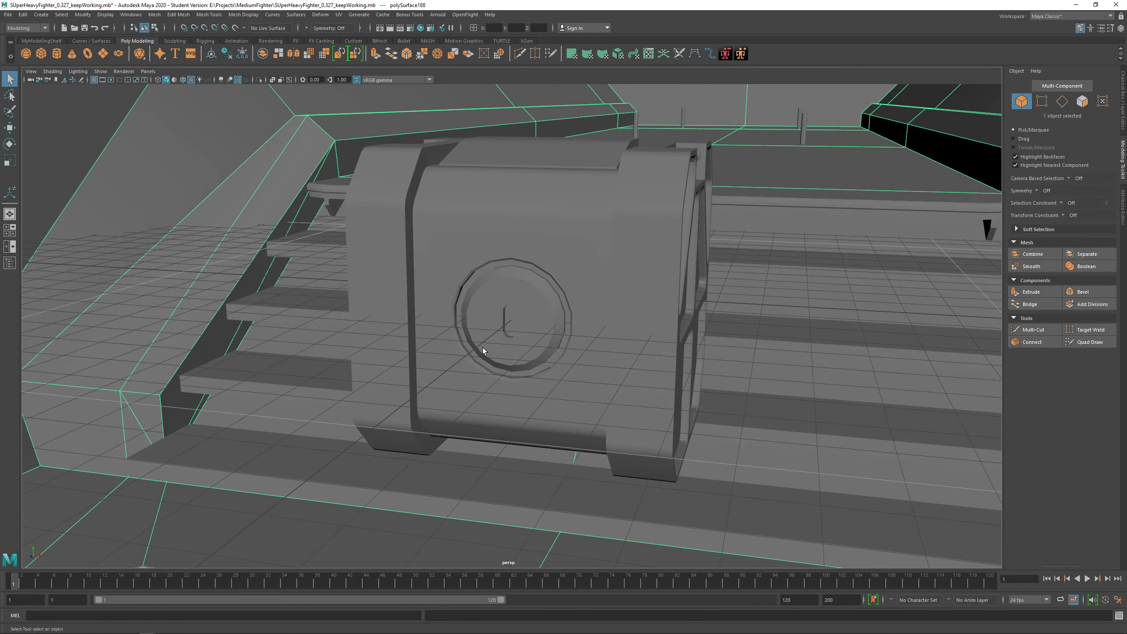
pyautogui.keyDown('alt'); pyautogui.moveTo(482, 348); pyautogui.dragTo(519, 272); pyautogui.keyUp('alt')
pyautogui.scroll(5, 447, 201)
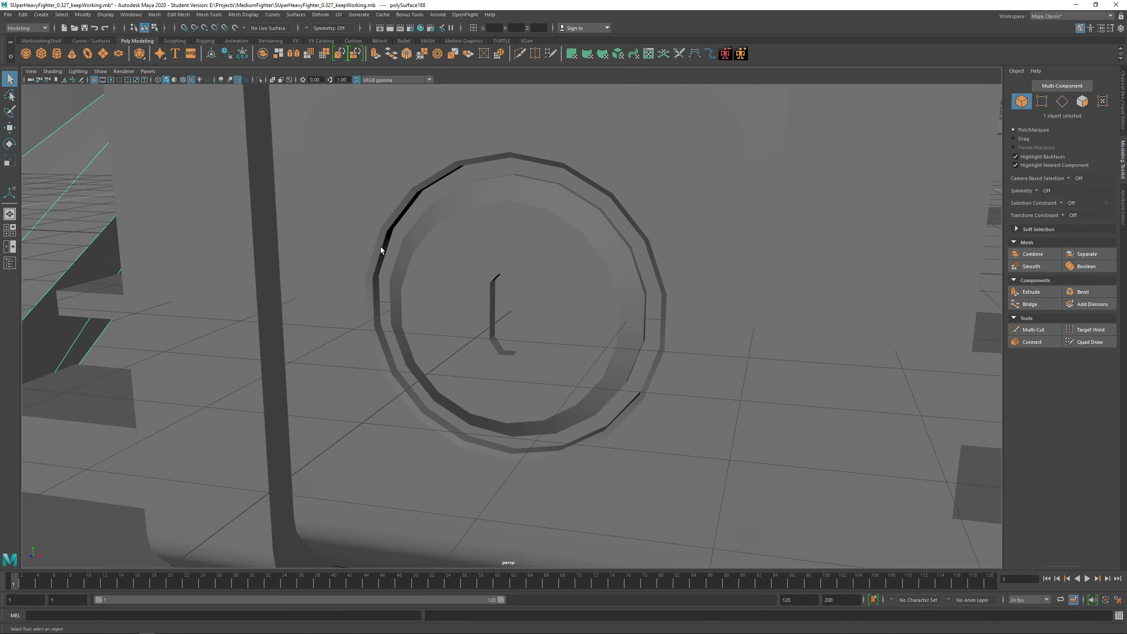
pyautogui.scroll(-3, 391, 312)
pyautogui.scroll(-6, 520, 415)
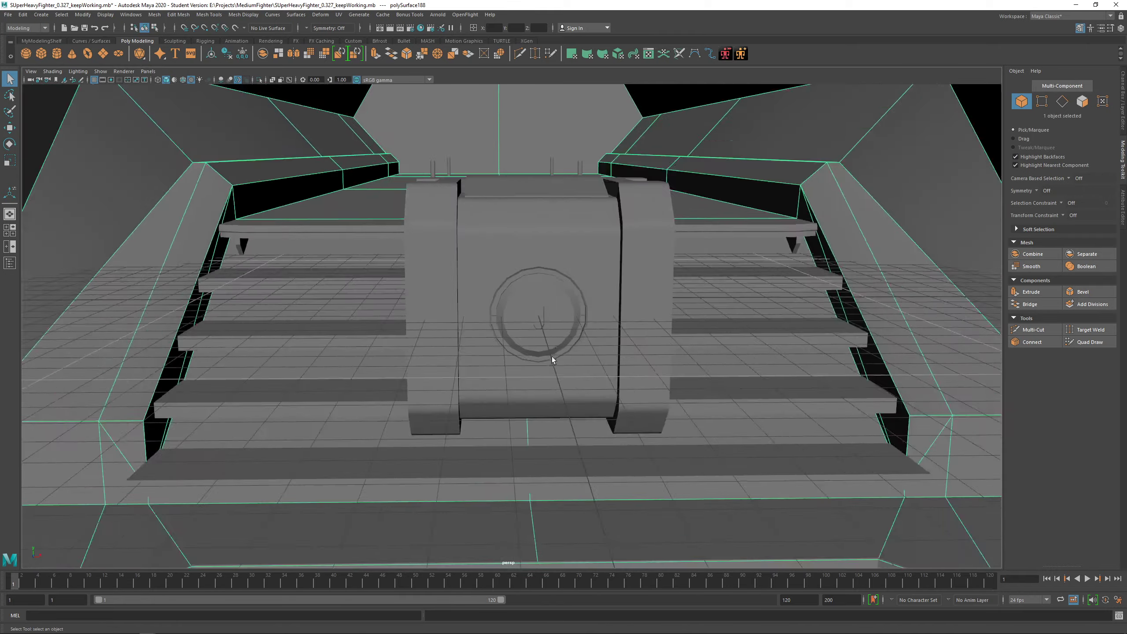
pyautogui.keyDown('alt'); pyautogui.moveTo(551, 356); pyautogui.dragTo(508, 364); pyautogui.keyUp('alt')
pyautogui.click(549, 284)
pyautogui.scroll(3, 621, 262)
pyautogui.keyDown('alt'); pyautogui.moveTo(692, 233); pyautogui.dragTo(568, 299, button='middle'); pyautogui.keyUp('alt')
# Extrude the panel's circular face downward to Y 33.07 to form a round hole
pyautogui.click(555, 216)
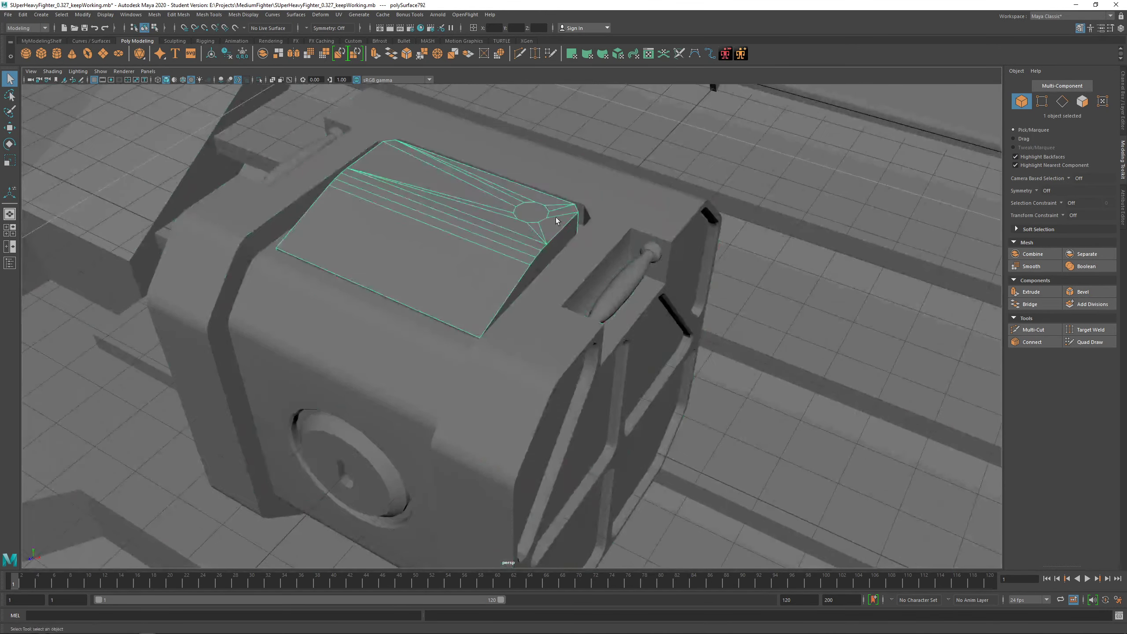
pyautogui.keyDown('alt'); pyautogui.moveTo(508, 271); pyautogui.dragTo(473, 261); pyautogui.keyUp('alt')
pyautogui.scroll(-4, 494, 232)
pyautogui.keyDown('alt'); pyautogui.moveTo(520, 273); pyautogui.dragTo(480, 373, button='middle'); pyautogui.keyUp('alt')
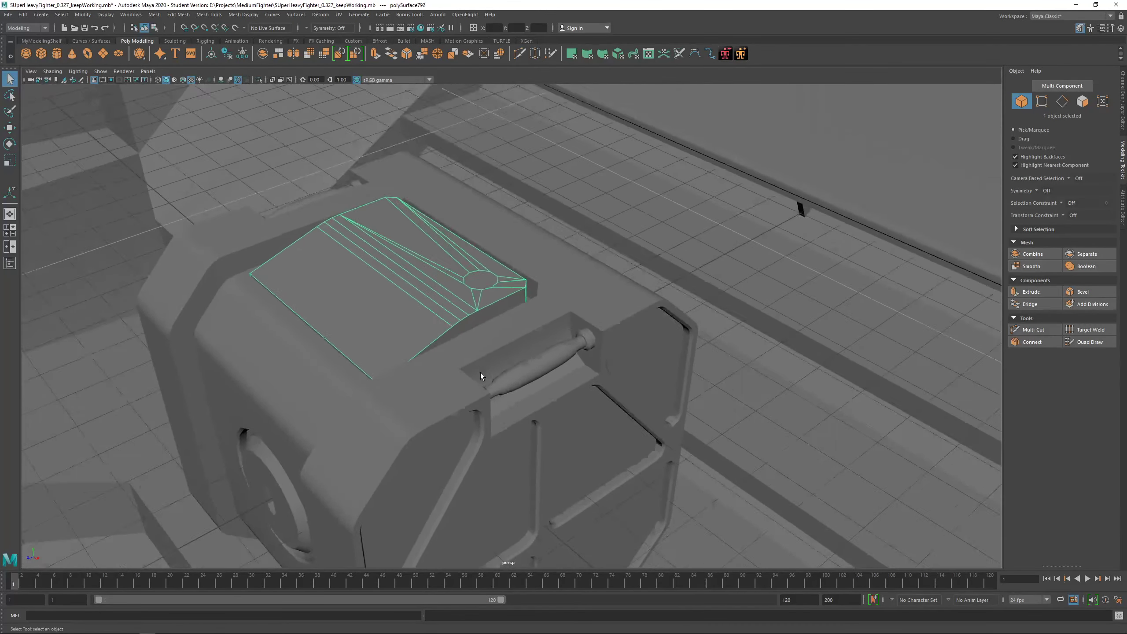
pyautogui.scroll(5, 483, 338)
pyautogui.keyDown('alt'); pyautogui.moveTo(487, 250); pyautogui.dragTo(447, 300); pyautogui.keyUp('alt')
pyautogui.moveTo(395, 324); pyautogui.dragTo(398, 342, button='right')
pyautogui.click(397, 365)
pyautogui.press('f')
pyautogui.scroll(-4, 478, 396)
pyautogui.scroll(-3, 477, 397)
pyautogui.keyDown('alt'); pyautogui.moveTo(477, 396); pyautogui.dragTo(500, 358); pyautogui.keyUp('alt')
pyautogui.press('w')
pyautogui.keyDown('shift'); pyautogui.moveTo(511, 290); pyautogui.dragTo(376, 351); pyautogui.keyUp('shift')
pyautogui.scroll(4, 519, 373)
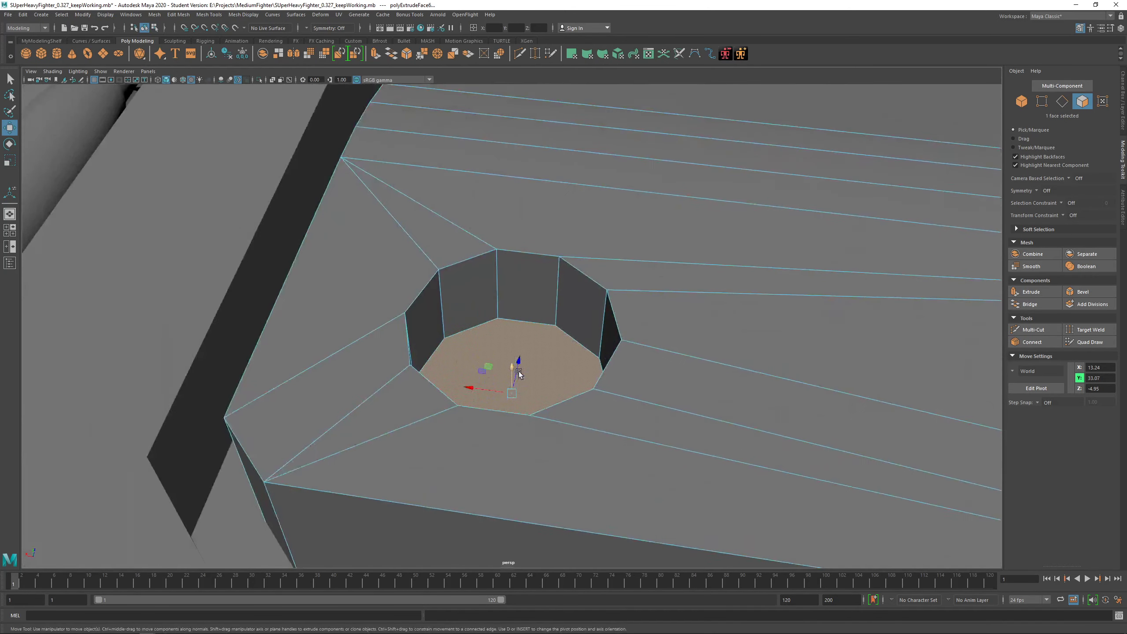
# Extrude the hole's floor, scale it slightly inward, and extrude it upward to Y 35.48 as a raised plug
pyautogui.keyDown('alt'); pyautogui.moveTo(519, 374); pyautogui.dragTo(707, 340); pyautogui.keyUp('alt')
pyautogui.scroll(-5, 527, 335)
pyautogui.keyDown('alt'); pyautogui.moveTo(534, 325); pyautogui.dragTo(445, 340); pyautogui.keyUp('alt')
pyautogui.scroll(4, 530, 338)
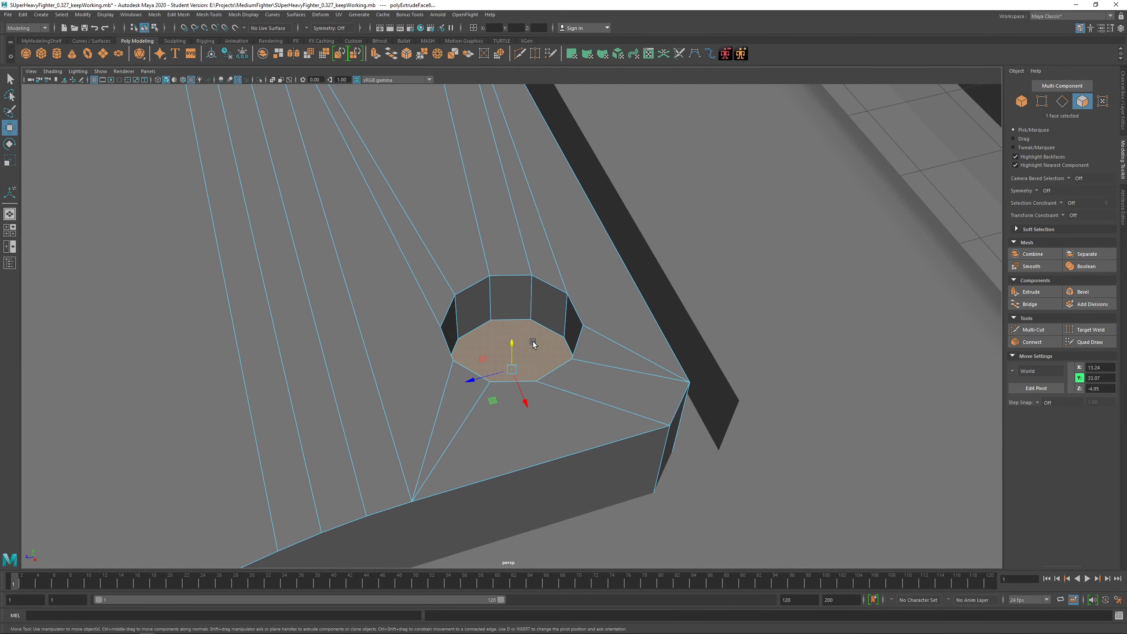
pyautogui.moveTo(533, 345)
pyautogui.keyDown('alt'); pyautogui.mouseDown()
pyautogui.moveTo(477, 348)
pyautogui.moveTo(523, 356)
pyautogui.mouseUp(); pyautogui.keyUp('alt')
pyautogui.keyDown('shift'); pyautogui.moveTo(545, 322); pyautogui.dragTo(545, 341, button='right'); pyautogui.keyUp('shift')
pyautogui.press('r')
pyautogui.moveTo(510, 350); pyautogui.dragTo(573, 334)
pyautogui.press('w')
pyautogui.press('r')
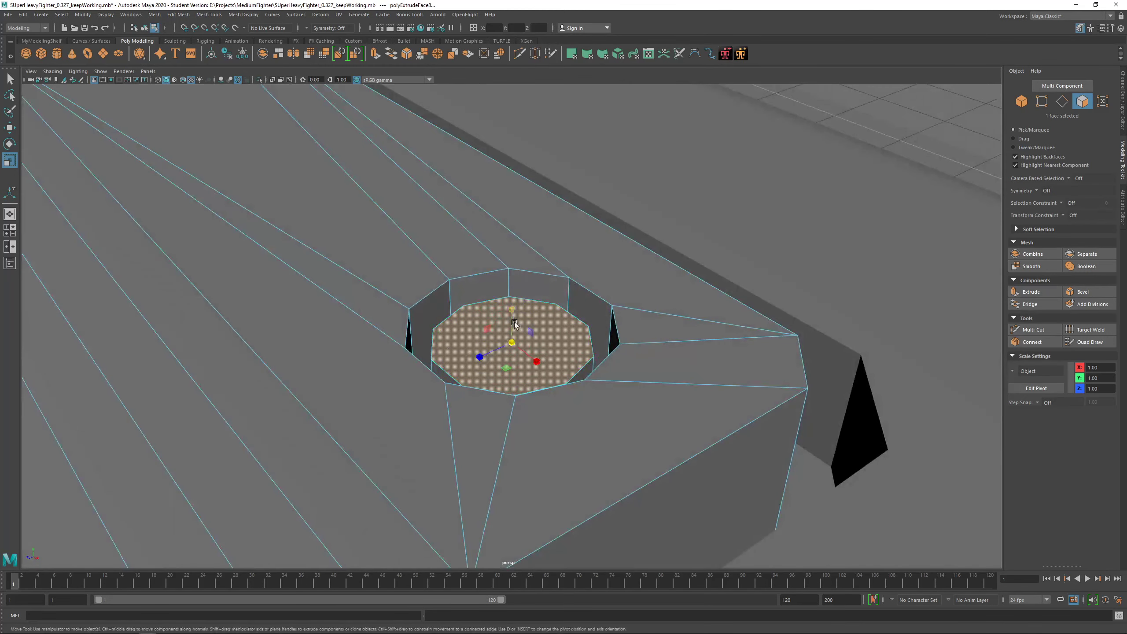
pyautogui.press('w')
# Extrude the plug's top face, scale it inward, and extrude the inner face down into a recess
pyautogui.press('r')
pyautogui.moveTo(512, 345); pyautogui.dragTo(470, 347)
pyautogui.hotkey('ctrl', 'e')
pyautogui.press('w')
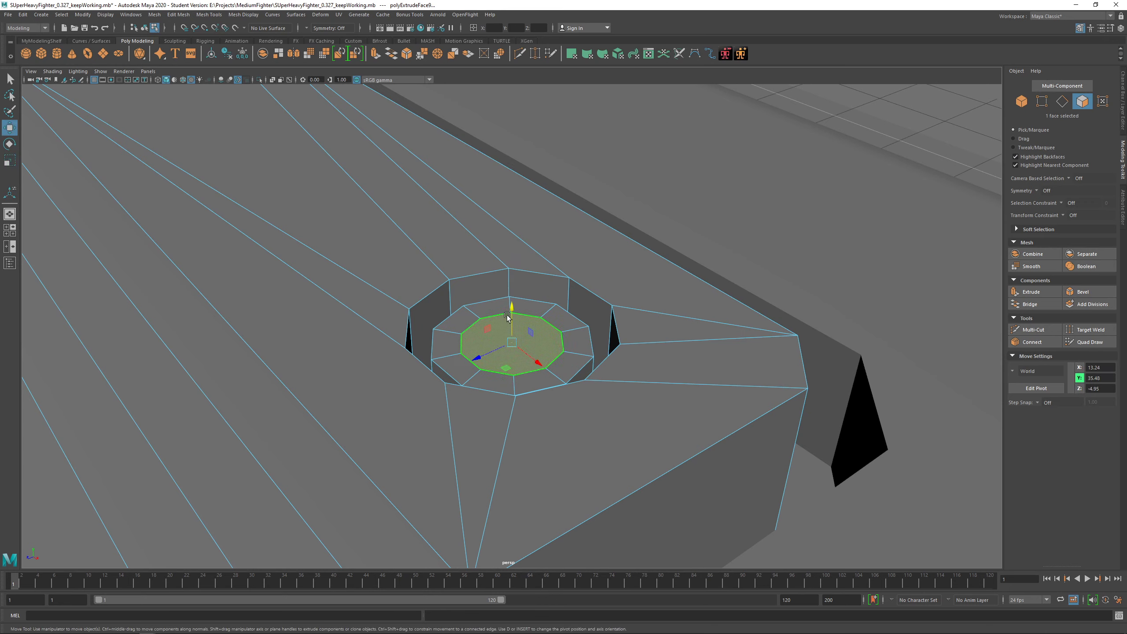
pyautogui.moveTo(510, 308); pyautogui.dragTo(502, 349)
pyautogui.keyDown('alt'); pyautogui.moveTo(515, 346); pyautogui.dragTo(588, 340); pyautogui.keyUp('alt')
pyautogui.scroll(-3, 510, 362)
pyautogui.scroll(-9, 558, 355)
pyautogui.scroll(8, 508, 320)
# Bevel the rim edge loops of the raised ring inside the hole and return to object mode
pyautogui.press('q')
pyautogui.moveTo(509, 319); pyautogui.dragTo(554, 299, button='right')
pyautogui.click(512, 317)
pyautogui.keyDown('shift'); pyautogui.doubleClick(520, 298); pyautogui.keyUp('shift')
pyautogui.keyDown('alt'); pyautogui.moveTo(555, 300); pyautogui.dragTo(501, 292); pyautogui.keyUp('alt')
pyautogui.moveTo(503, 294); pyautogui.dragTo(524, 275, button='middle')
pyautogui.press('q')
pyautogui.press('F8')
# Examine the box from several sides along with the hole detail in its top panel
pyautogui.scroll(-6, 511, 297)
pyautogui.keyDown('alt'); pyautogui.moveTo(510, 297); pyautogui.dragTo(652, 344); pyautogui.keyUp('alt')
pyautogui.click(651, 353)
pyautogui.scroll(-4, 645, 376)
pyautogui.keyDown('alt'); pyautogui.moveTo(644, 377); pyautogui.dragTo(555, 370, button='right'); pyautogui.keyUp('alt')
pyautogui.moveTo(555, 370)
pyautogui.keyDown('alt'); pyautogui.mouseDown()
pyautogui.moveTo(580, 348)
pyautogui.moveTo(552, 349)
pyautogui.mouseUp(); pyautogui.keyUp('alt')
pyautogui.keyDown('alt'); pyautogui.moveTo(553, 348); pyautogui.dragTo(527, 336, button='right'); pyautogui.keyUp('alt')
pyautogui.scroll(5, 526, 336)
pyautogui.keyDown('alt'); pyautogui.moveTo(526, 337); pyautogui.dragTo(463, 347); pyautogui.keyUp('alt')
pyautogui.click(484, 375)
pyautogui.scroll(-5, 485, 377)
pyautogui.scroll(5, 493, 328)
pyautogui.scroll(-8, 507, 342)
pyautogui.scroll(4, 507, 342)
pyautogui.click(583, 354)
pyautogui.scroll(5, 467, 392)
pyautogui.scroll(-5, 468, 392)
pyautogui.click(485, 262)
pyautogui.keyDown('alt'); pyautogui.moveTo(485, 262); pyautogui.dragTo(487, 315, button='middle'); pyautogui.keyUp('alt')
pyautogui.scroll(5, 487, 315)
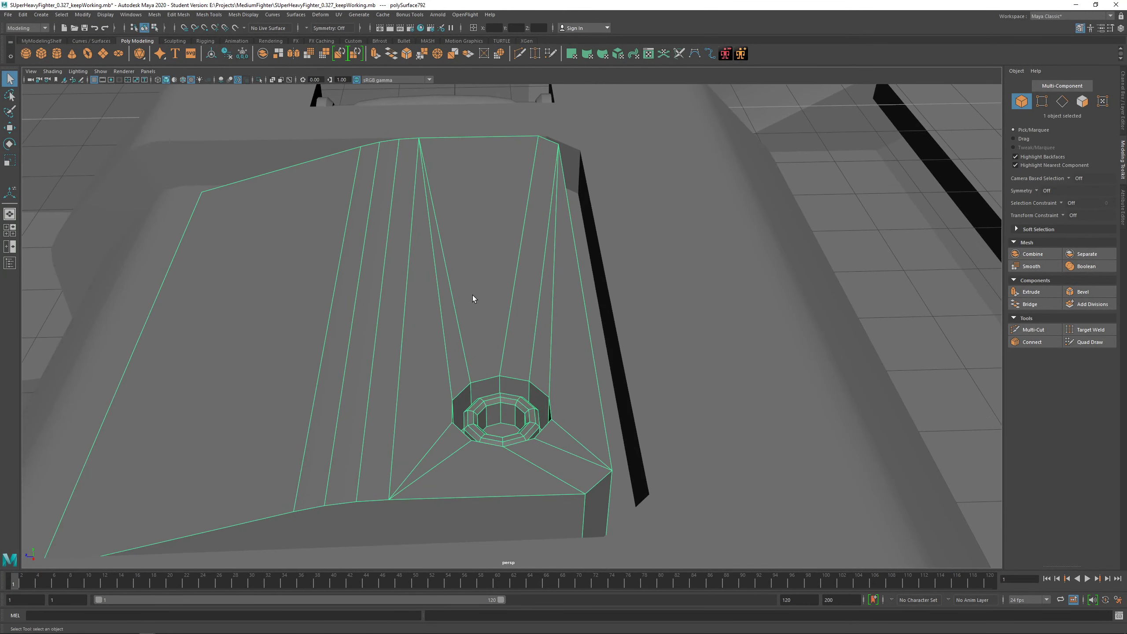
pyautogui.keyDown('alt'); pyautogui.moveTo(472, 295); pyautogui.dragTo(375, 243); pyautogui.keyUp('alt')
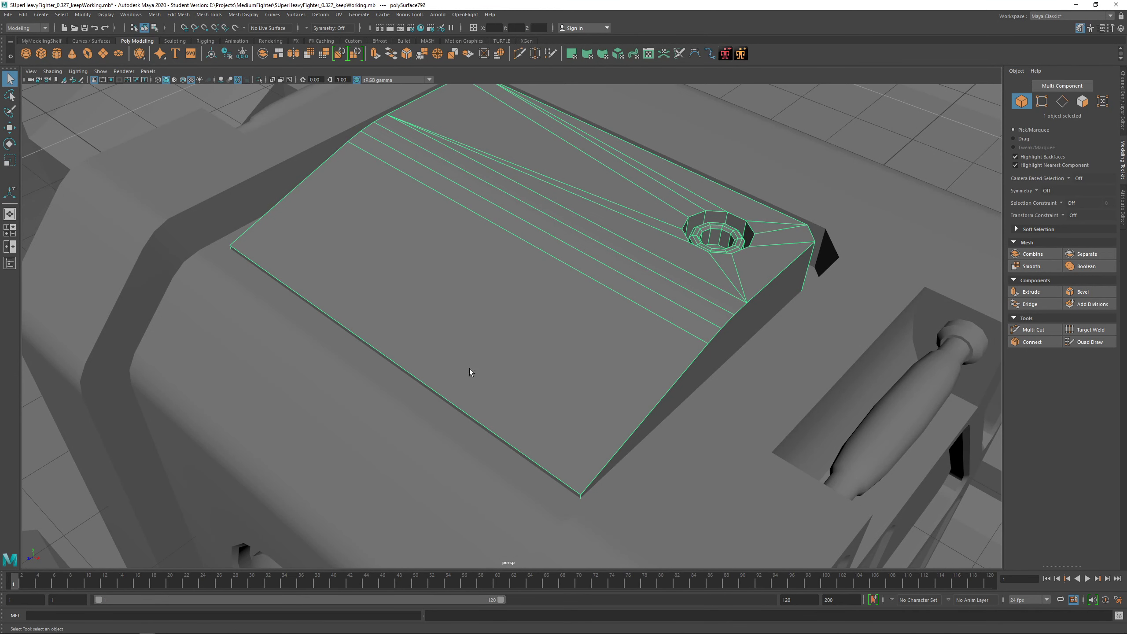
# Select the large flat sloping face of the top panel
pyautogui.scroll(-6, 544, 360)
pyautogui.keyDown('alt'); pyautogui.moveTo(543, 360); pyautogui.dragTo(605, 344); pyautogui.keyUp('alt')
pyautogui.scroll(5, 544, 372)
pyautogui.moveTo(576, 277); pyautogui.dragTo(575, 297, button='right')
pyautogui.click(574, 294)
pyautogui.scroll(3, 574, 294)
pyautogui.keyDown('alt'); pyautogui.moveTo(574, 294); pyautogui.dragTo(536, 331); pyautogui.keyUp('alt')
pyautogui.scroll(-4, 556, 322)
# Try to draw a stepped outline inside the panel's sloping face with Multi-Cut
pyautogui.keyDown('shift'); pyautogui.moveTo(515, 329); pyautogui.dragTo(473, 330, button='right'); pyautogui.keyUp('shift')
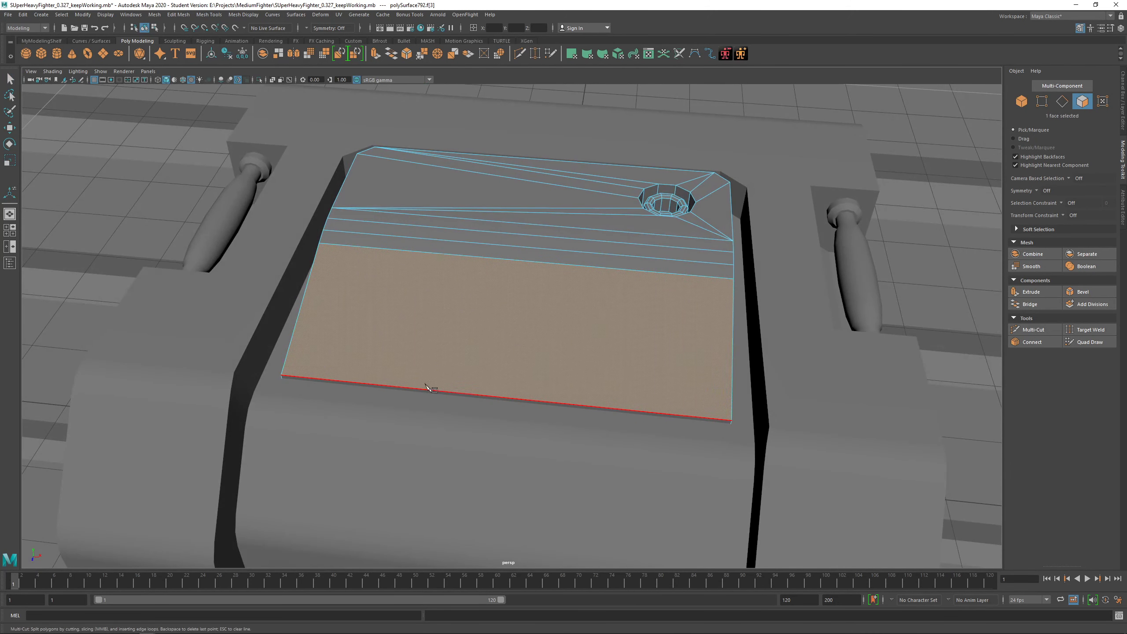
pyautogui.moveTo(428, 386); pyautogui.dragTo(327, 374)
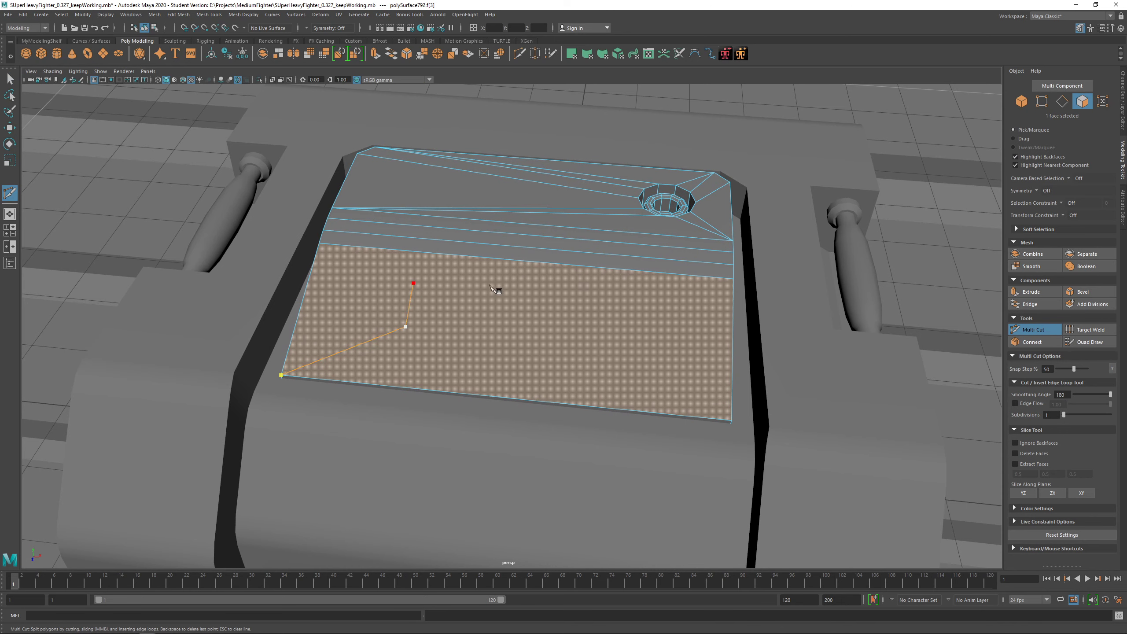
pyautogui.click(615, 300)
pyautogui.click(608, 374)
pyautogui.click(496, 363)
pyautogui.click(496, 337)
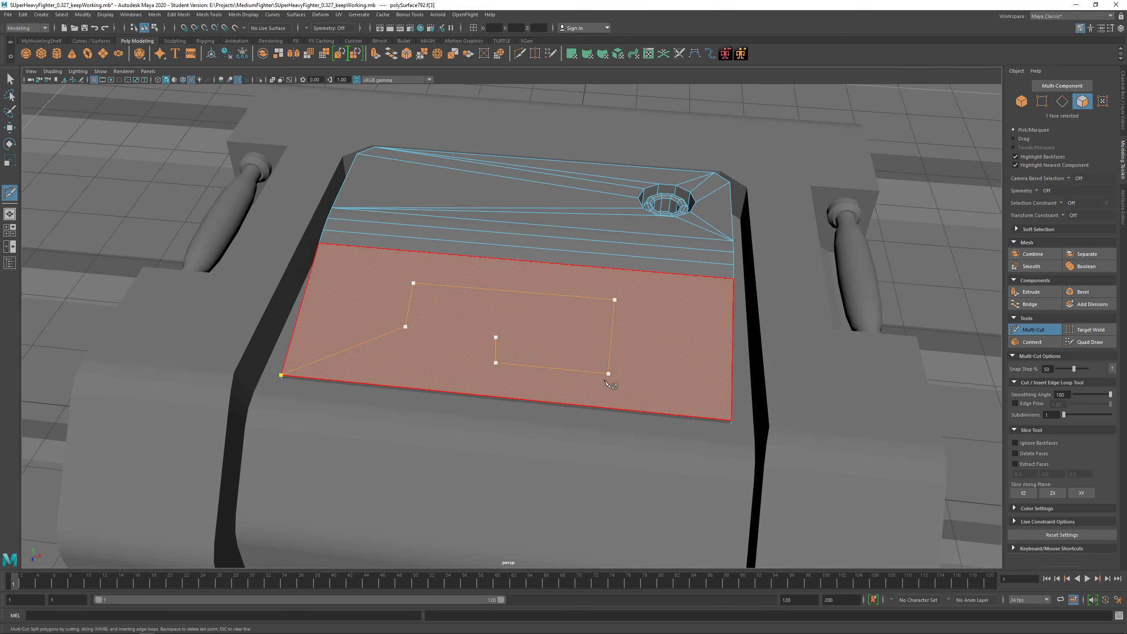
pyautogui.press('Escape')
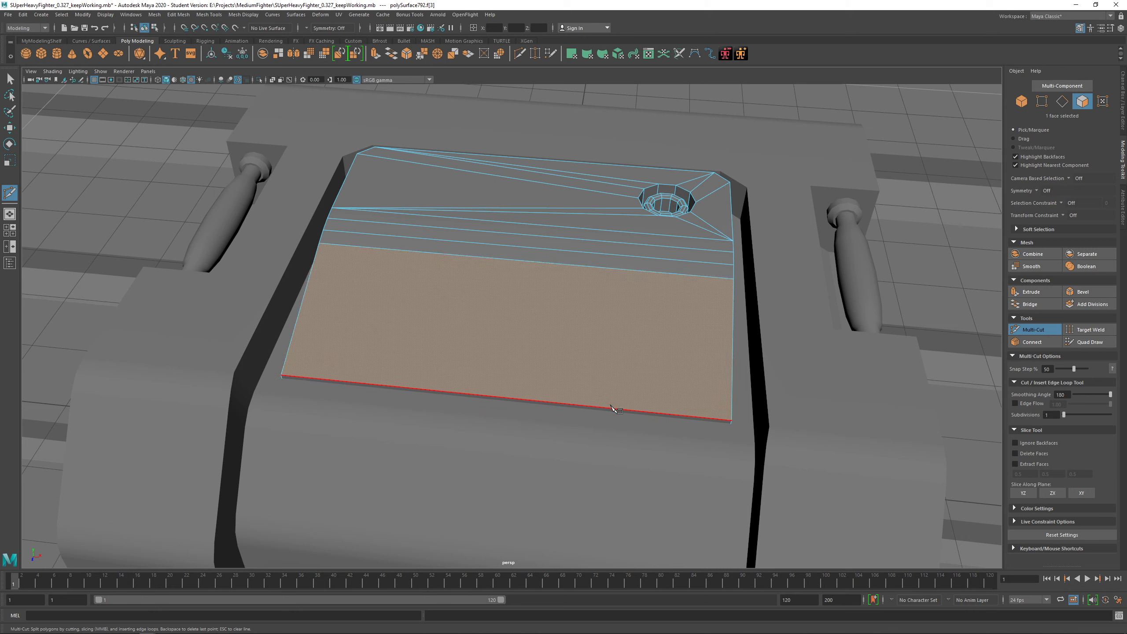
# Try a shorter Multi-Cut path between two corners of the sloping face, and undo the cuts
pyautogui.click(591, 353)
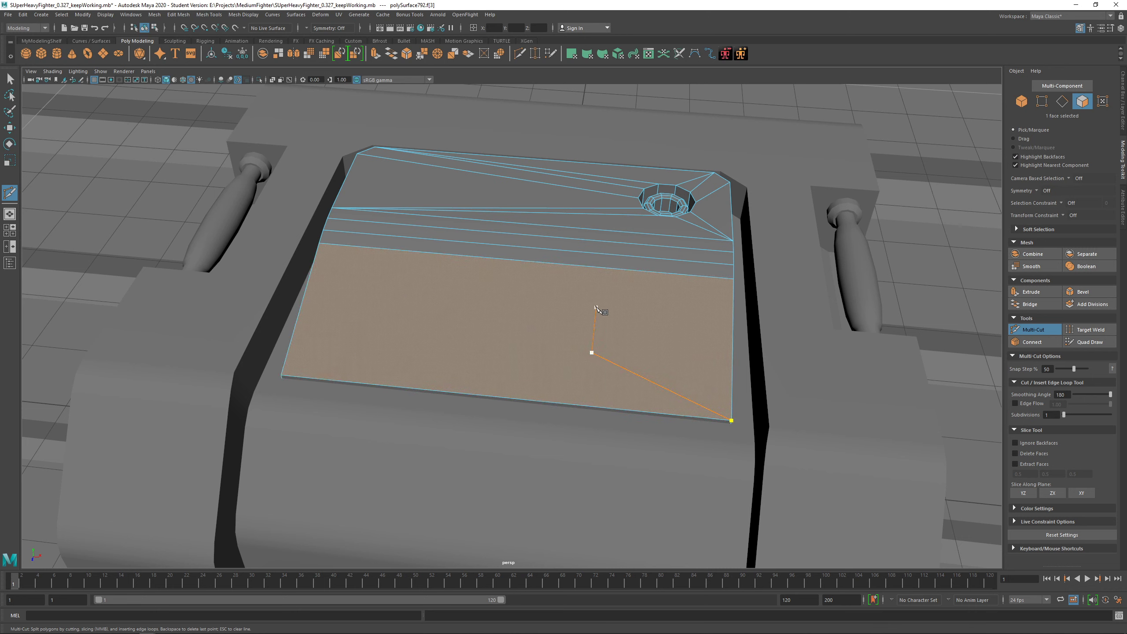
pyautogui.press('Return')
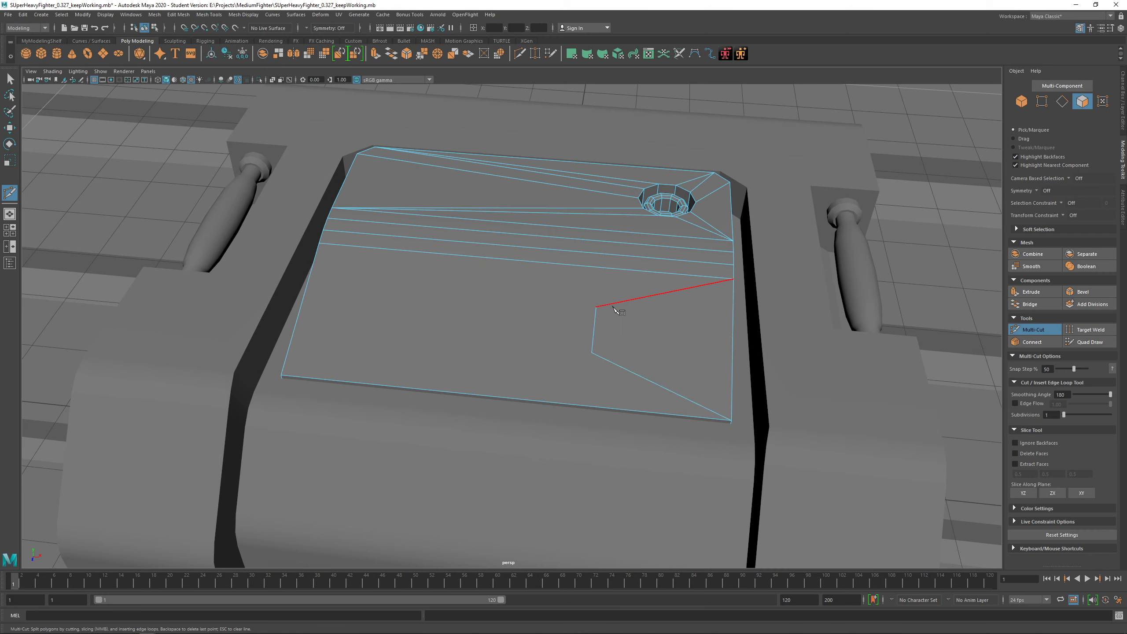
pyautogui.keyDown('alt'); pyautogui.moveTo(493, 325); pyautogui.dragTo(520, 331); pyautogui.keyUp('alt')
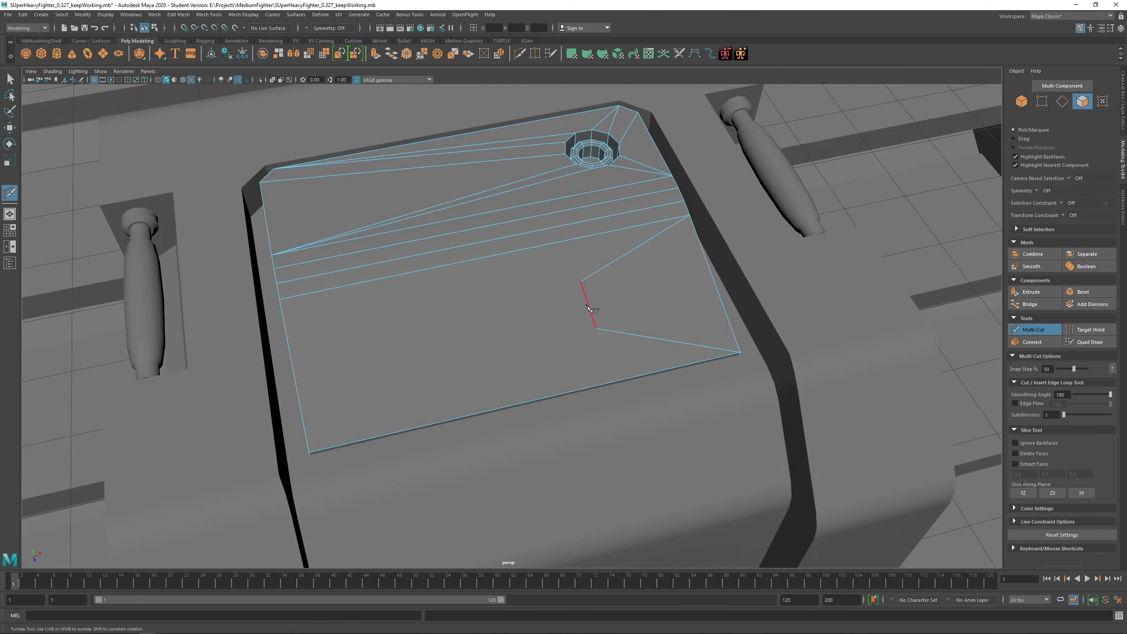
pyautogui.click(558, 270)
pyautogui.hotkey('ctrl', 'z')
pyautogui.hotkey('ctrl', 'z')
pyautogui.hotkey('ctrl', 'z')
pyautogui.hotkey('ctrl', 'z')
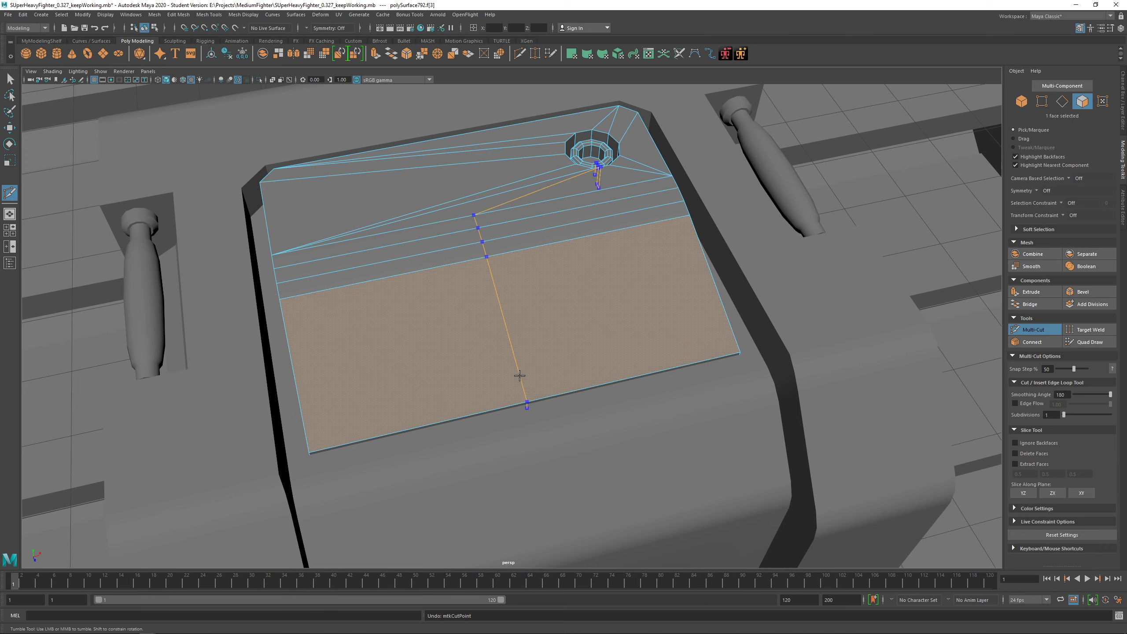
# Extrude the sloping face with an offset of 3.3 and shorten the inset rectangle lengthwise
pyautogui.press('q')
pyautogui.moveTo(543, 297); pyautogui.dragTo(549, 320, button='right')
pyautogui.keyDown('shift'); pyautogui.moveTo(613, 280); pyautogui.dragTo(598, 303, button='right'); pyautogui.keyUp('shift')
pyautogui.moveTo(799, 186); pyautogui.dragTo(948, 186)
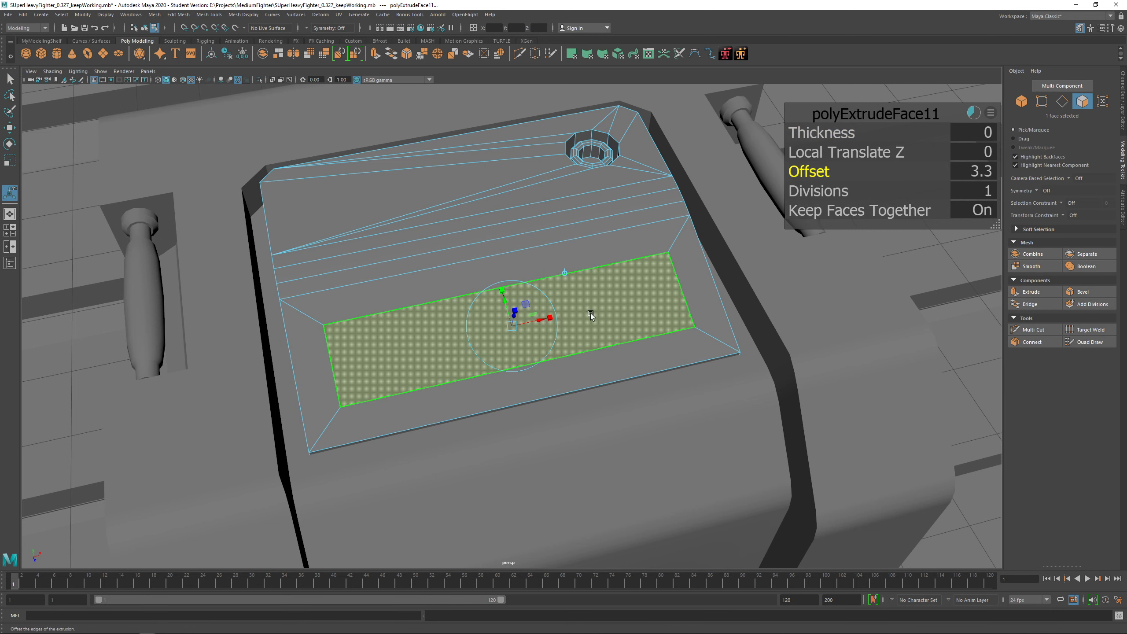
pyautogui.moveTo(549, 320)
pyautogui.mouseDown()
pyautogui.moveTo(527, 320)
pyautogui.moveTo(539, 320)
pyautogui.mouseUp()
# Extrude the inset rectangular face outward with a Local Translate Z of 0.206
pyautogui.keyDown('alt'); pyautogui.moveTo(444, 370); pyautogui.dragTo(477, 306, button='middle'); pyautogui.keyUp('alt')
pyautogui.scroll(4, 477, 306)
pyautogui.moveTo(407, 273); pyautogui.dragTo(375, 272, button='right')
pyautogui.moveTo(445, 228); pyautogui.dragTo(446, 257, button='right')
pyautogui.click(464, 252)
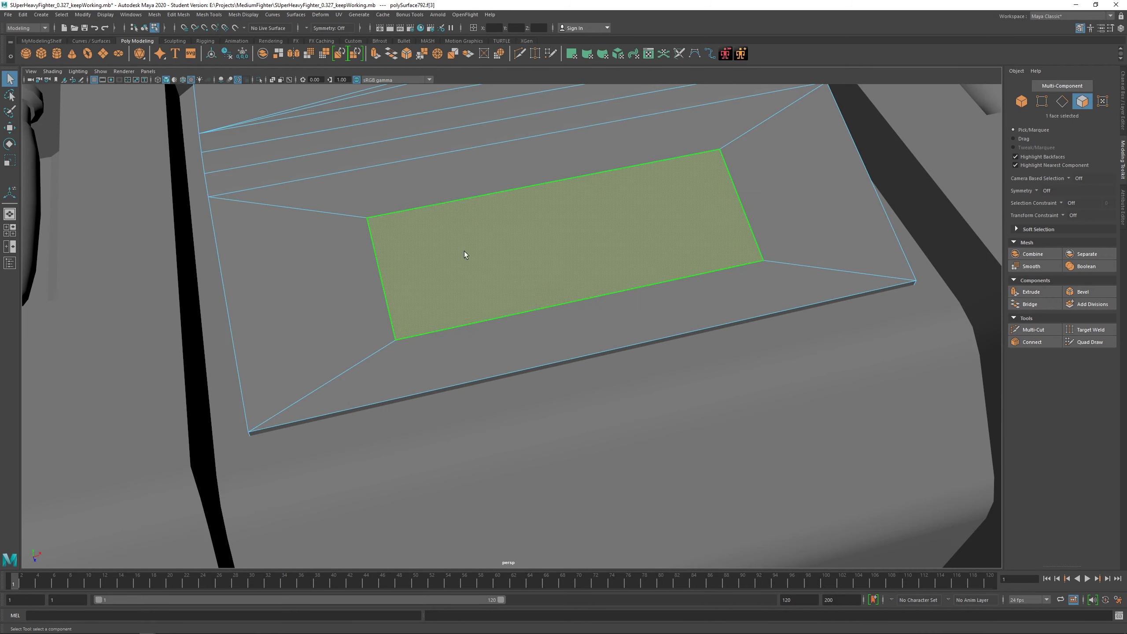
pyautogui.keyDown('alt'); pyautogui.moveTo(464, 251); pyautogui.dragTo(542, 269); pyautogui.keyUp('alt')
pyautogui.scroll(3, 451, 218)
pyautogui.keyDown('shift'); pyautogui.moveTo(453, 214); pyautogui.dragTo(454, 225, button='right'); pyautogui.keyUp('shift')
pyautogui.moveTo(451, 183); pyautogui.dragTo(449, 192)
pyautogui.moveTo(449, 189); pyautogui.dragTo(596, 324)
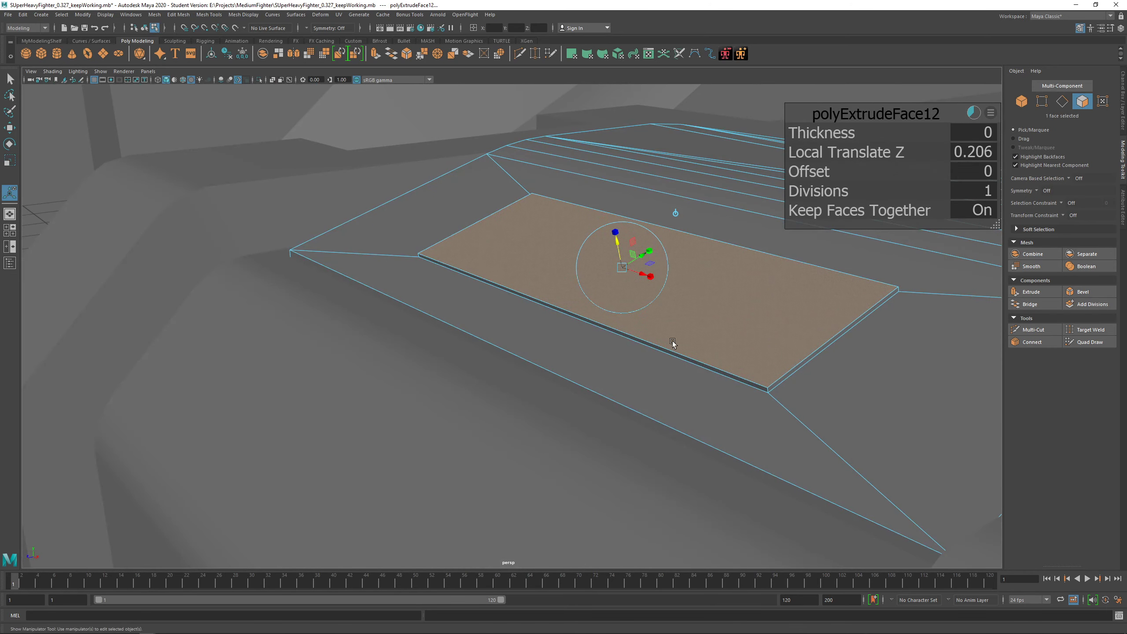
# Undo the outward extrusion of the inset rectangular face on the sloping panel
pyautogui.keyDown('alt'); pyautogui.moveTo(672, 341); pyautogui.dragTo(693, 353); pyautogui.keyUp('alt')
pyautogui.hotkey('ctrl', 'z')
pyautogui.hotkey('ctrl', 'z')
pyautogui.hotkey('ctrl', 'z')
pyautogui.keyDown('alt'); pyautogui.moveTo(679, 364); pyautogui.dragTo(565, 326, button='middle'); pyautogui.keyUp('alt')
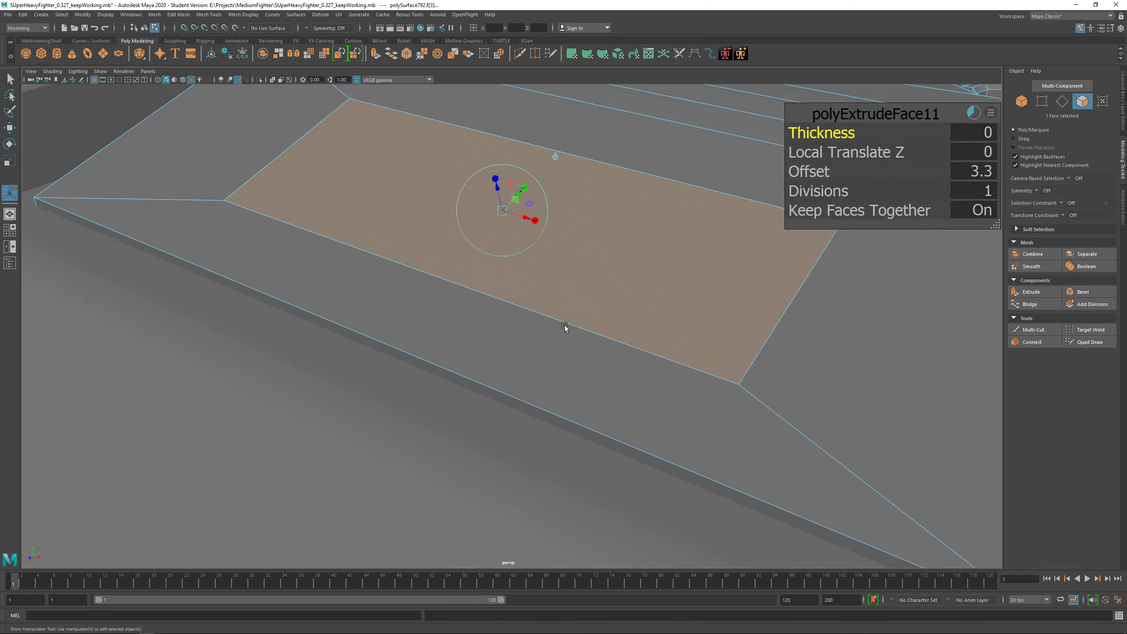
# Multi-Cut a two-segment angled outline across one front corner of the inset rectangle
pyautogui.keyDown('alt'); pyautogui.moveTo(565, 326); pyautogui.dragTo(615, 333); pyautogui.keyUp('alt')
pyautogui.keyDown('shift'); pyautogui.moveTo(650, 336); pyautogui.dragTo(678, 371, button='right'); pyautogui.keyUp('shift')
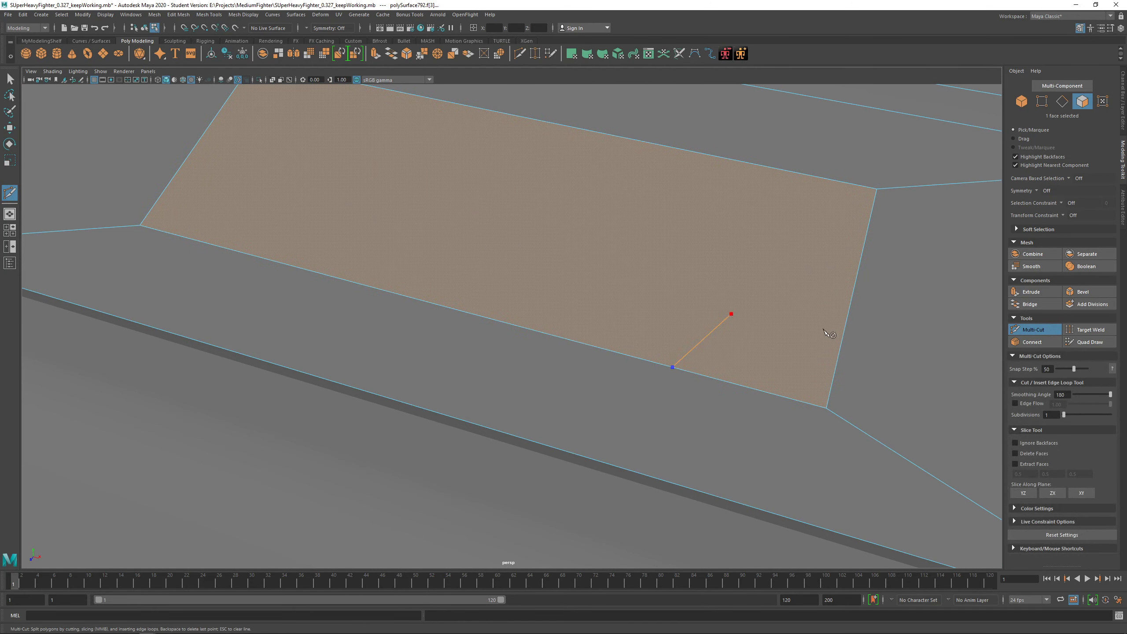
pyautogui.click(843, 341)
pyautogui.rightClick(829, 345)
# Try a matching Multi-Cut outline across the opposite front corner of the inset rectangle, check the resulting face, and undo the cut
pyautogui.keyDown('alt'); pyautogui.moveTo(794, 370); pyautogui.dragTo(395, 335, button='right'); pyautogui.keyUp('alt')
pyautogui.keyDown('alt'); pyautogui.moveTo(394, 335); pyautogui.dragTo(447, 324); pyautogui.keyUp('alt')
pyautogui.keyDown('alt'); pyautogui.moveTo(447, 323); pyautogui.dragTo(612, 334, button='right'); pyautogui.keyUp('alt')
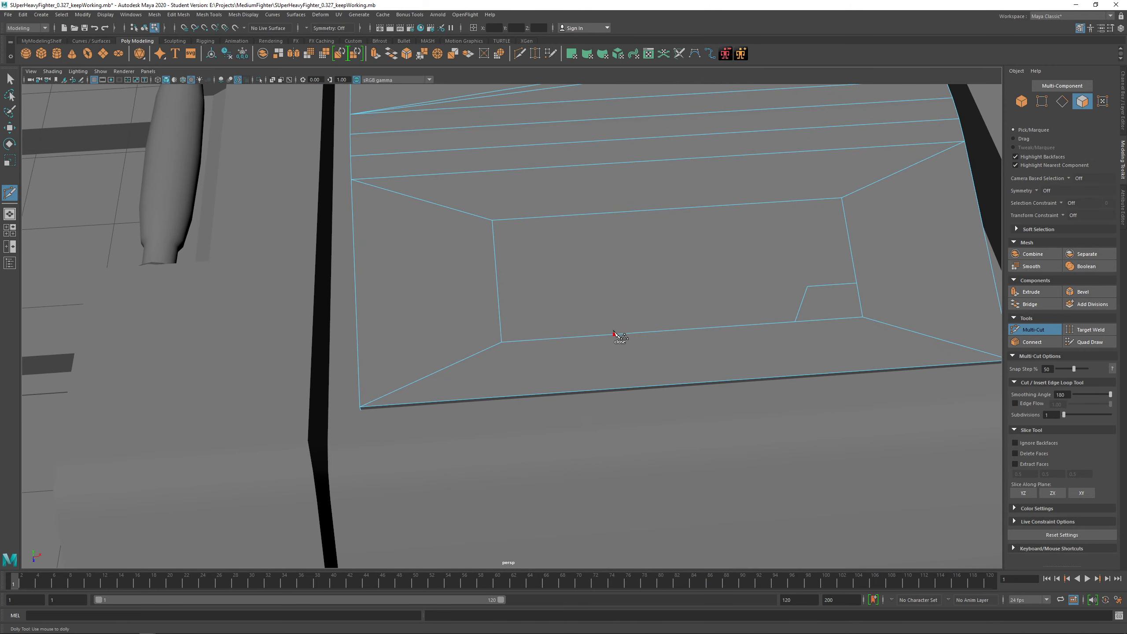
pyautogui.rightClick(502, 287)
pyautogui.keyDown('alt'); pyautogui.moveTo(830, 362); pyautogui.dragTo(725, 337, button='right'); pyautogui.keyUp('alt')
pyautogui.keyDown('alt'); pyautogui.moveTo(725, 337); pyautogui.dragTo(585, 345, button='middle'); pyautogui.keyUp('alt')
pyautogui.keyDown('alt'); pyautogui.moveTo(584, 346); pyautogui.dragTo(549, 315); pyautogui.keyUp('alt')
pyautogui.press('q')
pyautogui.click(512, 278)
pyautogui.keyDown('alt'); pyautogui.moveTo(512, 278); pyautogui.dragTo(554, 341, button='right'); pyautogui.keyUp('alt')
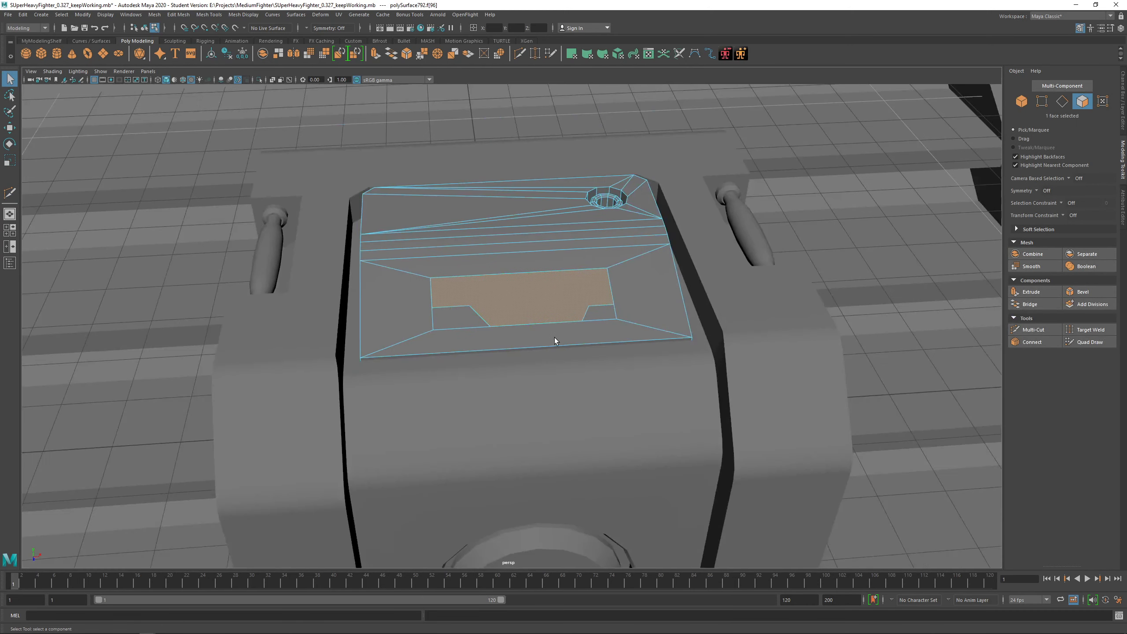
pyautogui.keyDown('alt'); pyautogui.moveTo(555, 341); pyautogui.dragTo(521, 310); pyautogui.keyUp('alt')
pyautogui.scroll(3, 521, 310)
pyautogui.hotkey('ctrl', 'z')
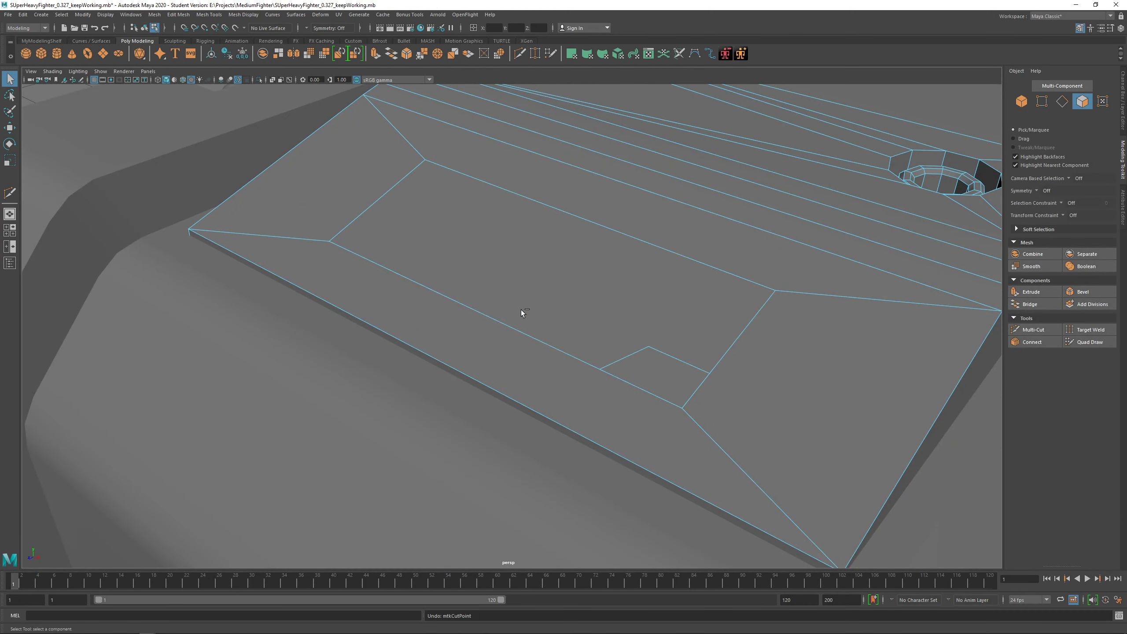
# Multi-Cut a two-segment angled outline across the inset rectangle's opposite front corner, longer than the first corner outline
pyautogui.keyDown('shift'); pyautogui.moveTo(516, 282); pyautogui.dragTo(449, 289, button='right'); pyautogui.keyUp('shift')
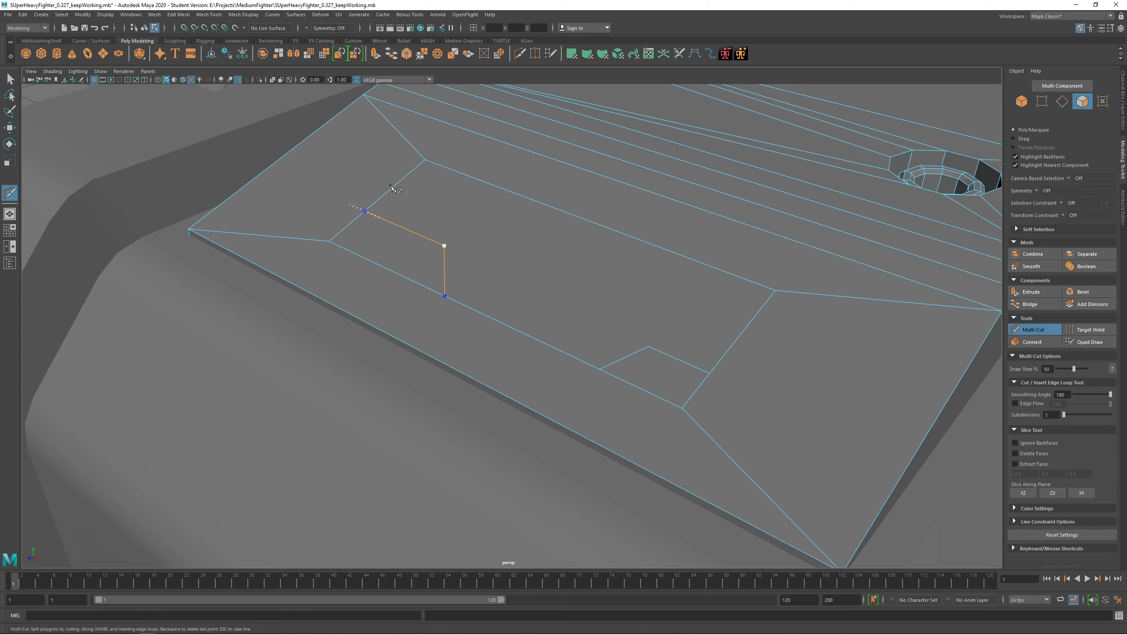
pyautogui.keyDown('alt'); pyautogui.moveTo(494, 276); pyautogui.dragTo(532, 303); pyautogui.keyUp('alt')
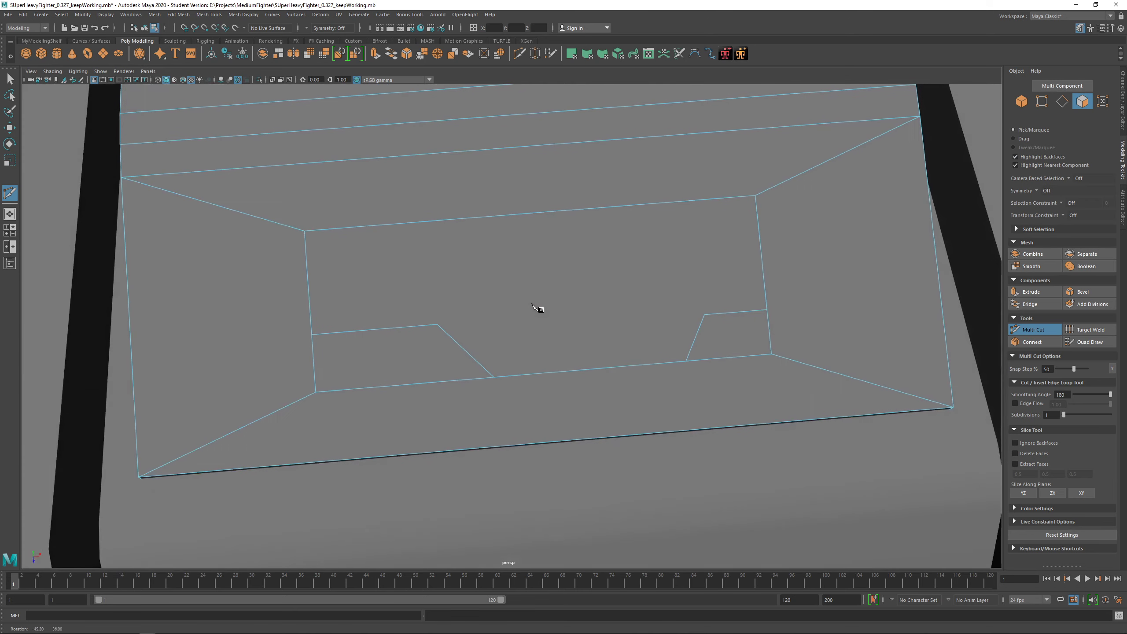
pyautogui.press('q')
# Extrude the main inset face and both small corner faces together with a Local Translate Z of 0.48
pyautogui.click(550, 285)
pyautogui.keyDown('alt'); pyautogui.moveTo(596, 327); pyautogui.dragTo(432, 213); pyautogui.keyUp('alt')
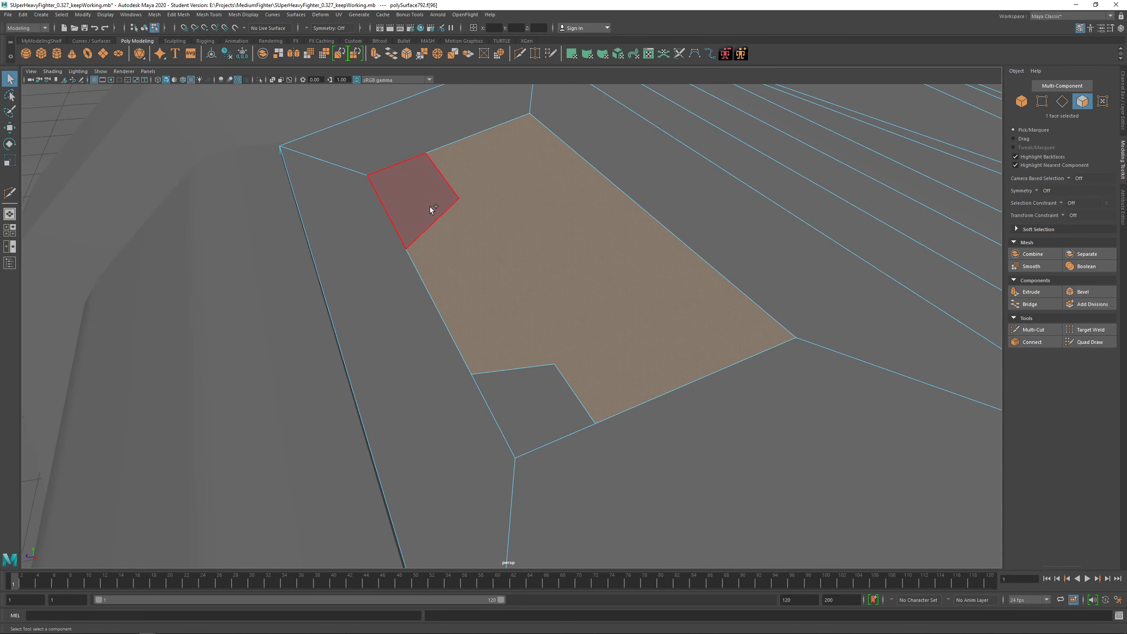
pyautogui.keyDown('shift'); pyautogui.click(429, 206); pyautogui.keyUp('shift')
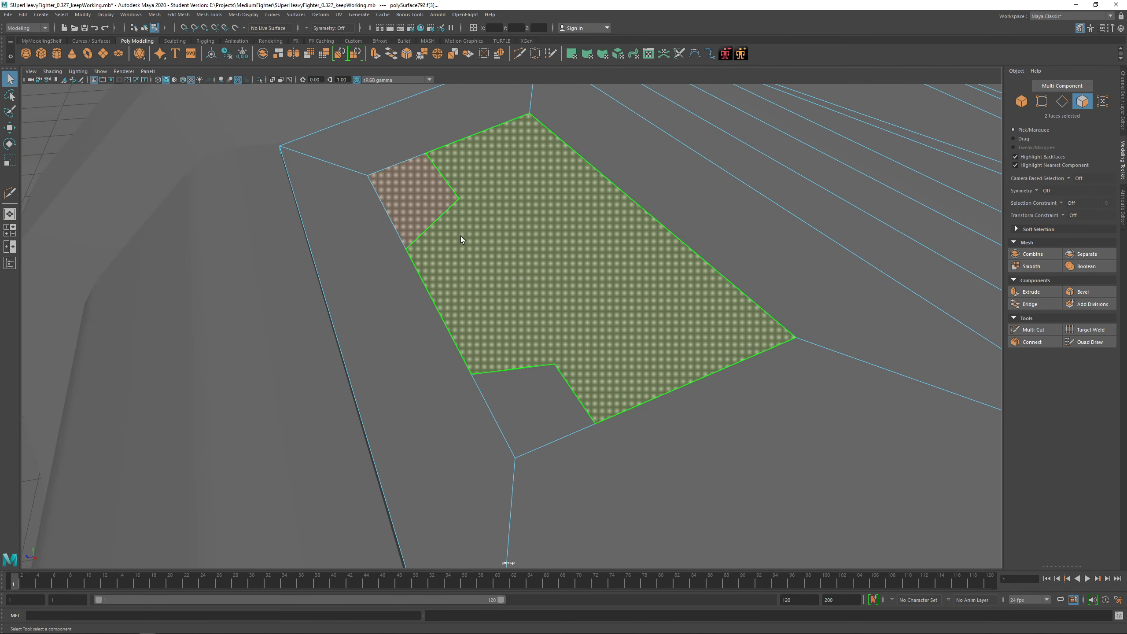
pyautogui.keyDown('shift'); pyautogui.click(533, 384); pyautogui.keyUp('shift')
pyautogui.keyDown('alt'); pyautogui.moveTo(528, 341); pyautogui.dragTo(583, 331); pyautogui.keyUp('alt')
pyautogui.keyDown('alt'); pyautogui.moveTo(645, 310); pyautogui.dragTo(706, 306); pyautogui.keyUp('alt')
pyautogui.scroll(-8, 576, 317)
pyautogui.keyDown('alt'); pyautogui.moveTo(540, 311); pyautogui.dragTo(476, 288); pyautogui.keyUp('alt')
pyautogui.scroll(4, 530, 318)
pyautogui.scroll(4, 498, 307)
pyautogui.keyDown('shift'); pyautogui.moveTo(529, 253); pyautogui.dragTo(455, 205, button='right'); pyautogui.keyUp('shift')
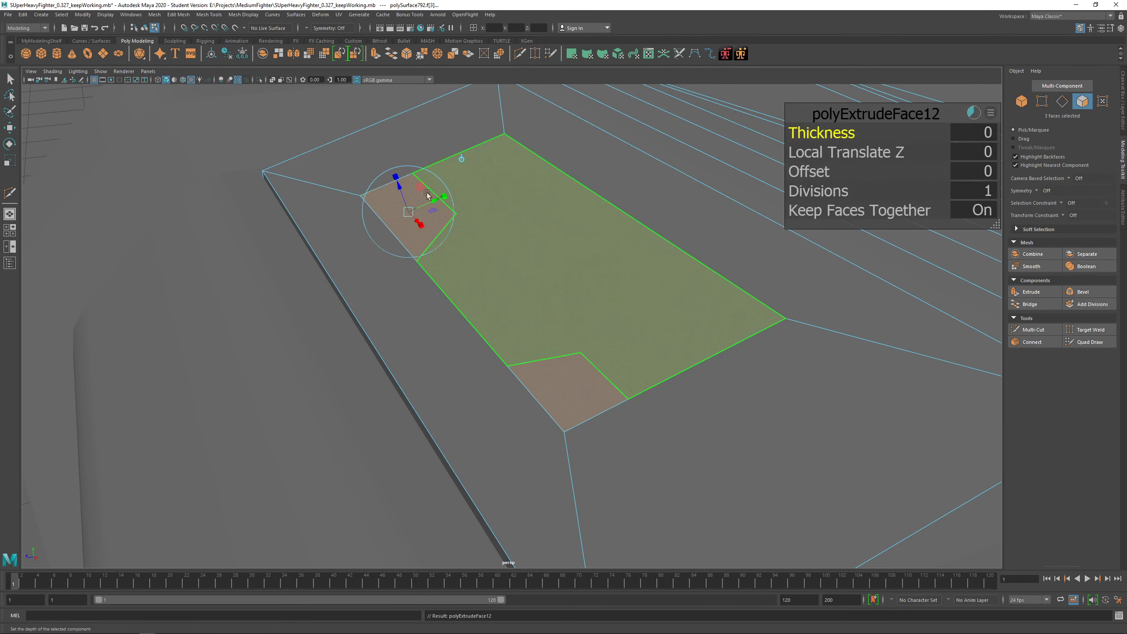
pyautogui.moveTo(399, 188); pyautogui.dragTo(394, 177)
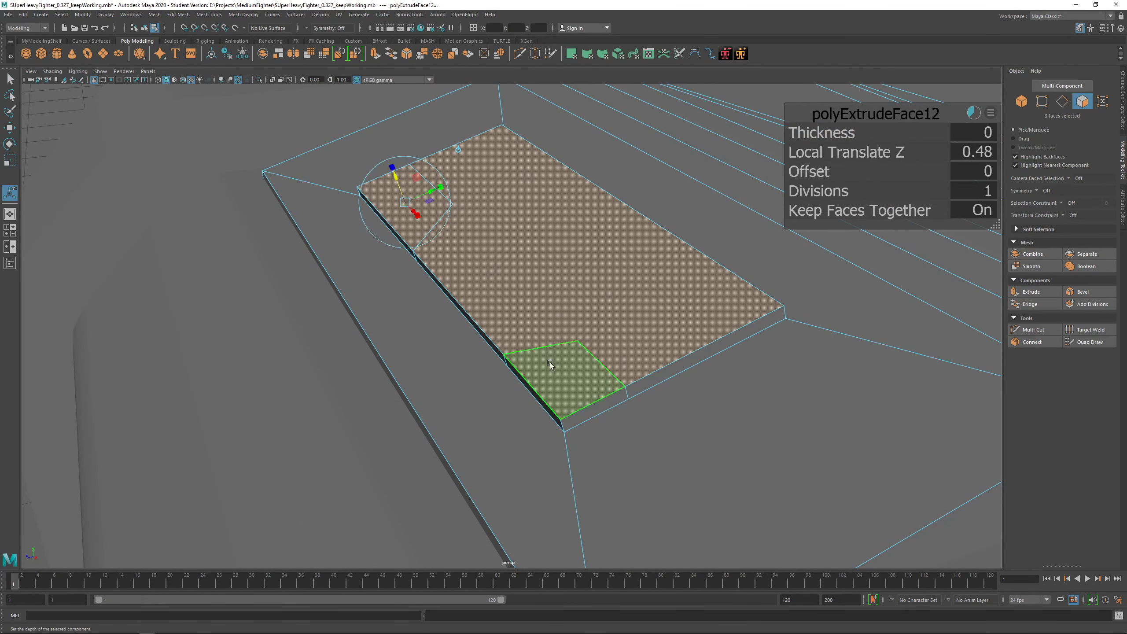
# Extrude only the main face between the two corner faces further outward so the corners sit a step lower
pyautogui.click(546, 270)
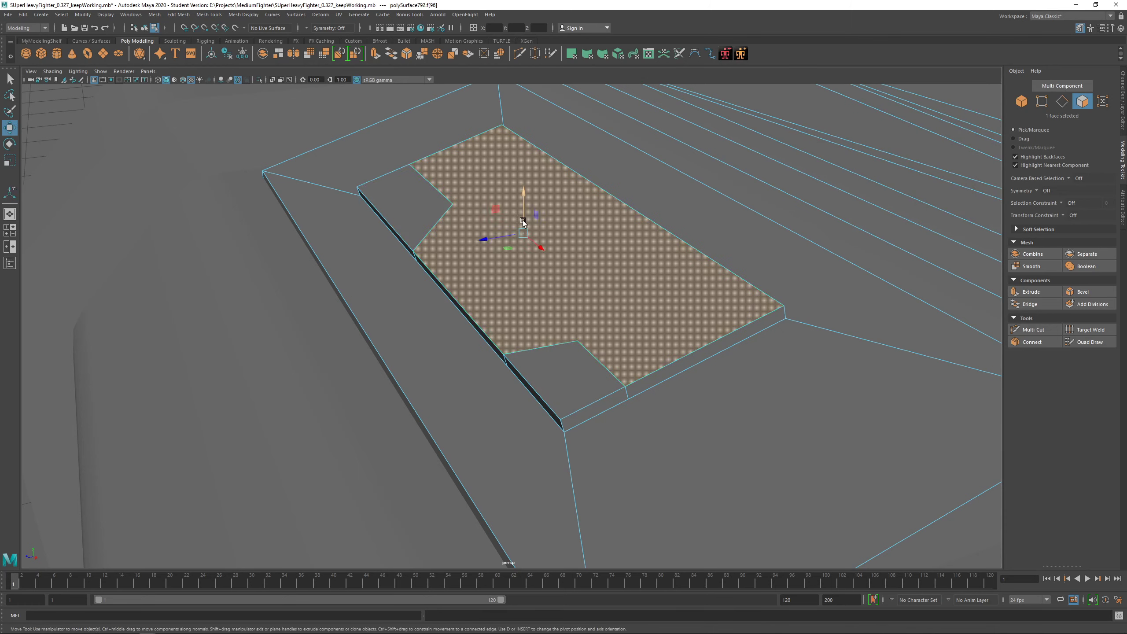
pyautogui.keyDown('shift'); pyautogui.moveTo(481, 190); pyautogui.dragTo(479, 211, button='right'); pyautogui.keyUp('shift')
pyautogui.moveTo(529, 205); pyautogui.dragTo(527, 201)
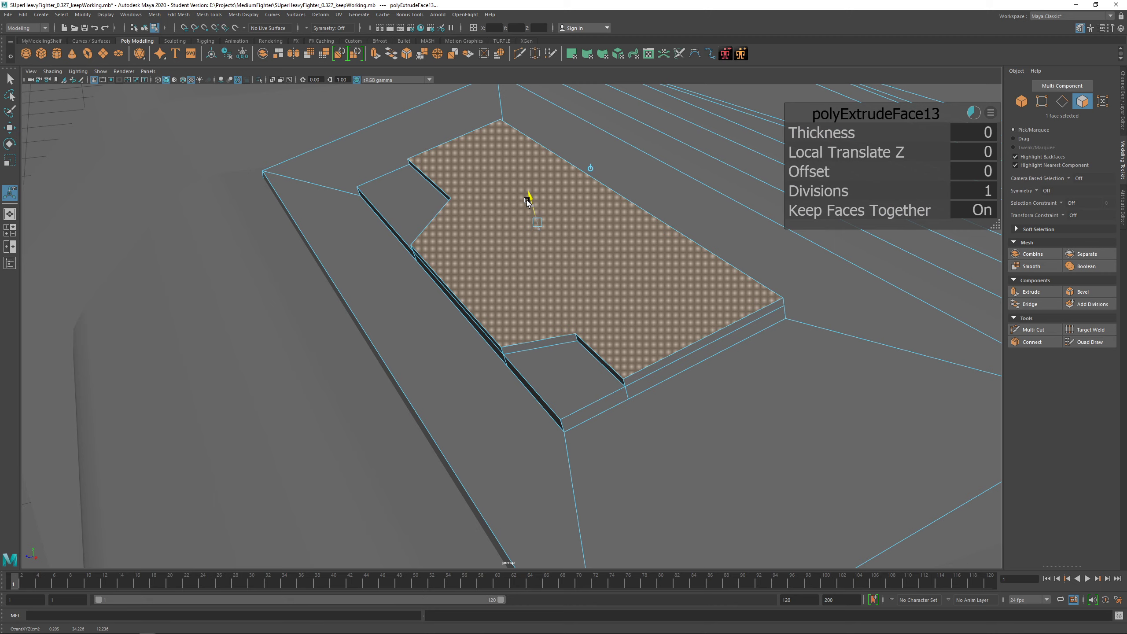
pyautogui.press('F8')
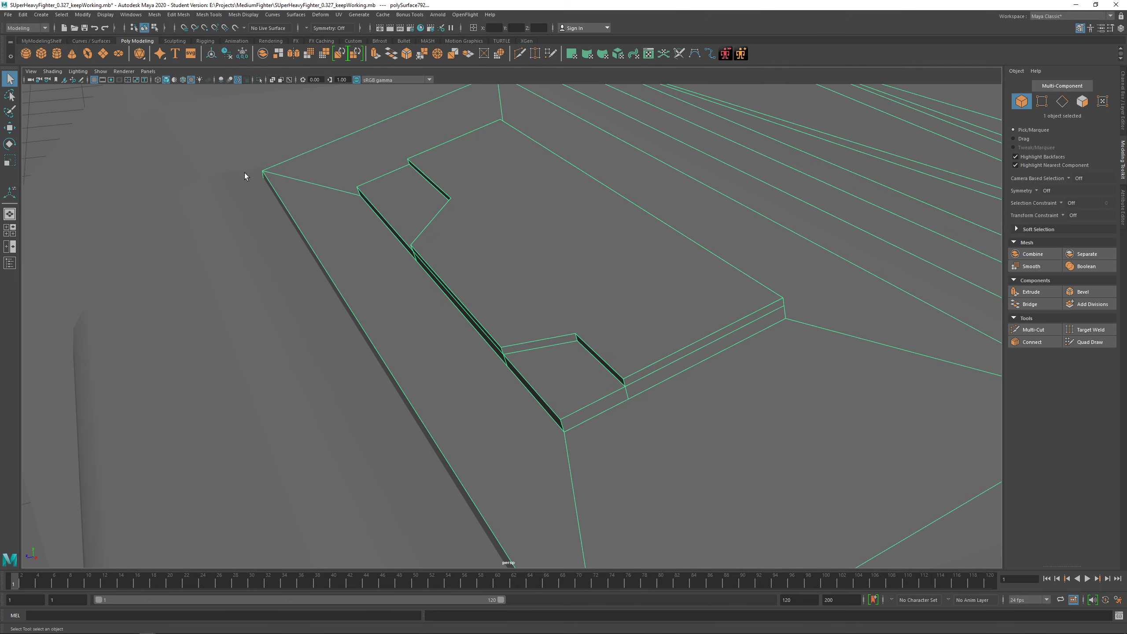
# Extrude the larger of the two lowered corner faces with an offset of 0.26
pyautogui.scroll(-5, 246, 174)
pyautogui.click(303, 237)
pyautogui.keyDown('alt'); pyautogui.moveTo(305, 242); pyautogui.dragTo(434, 321); pyautogui.keyUp('alt')
pyautogui.scroll(-5, 542, 329)
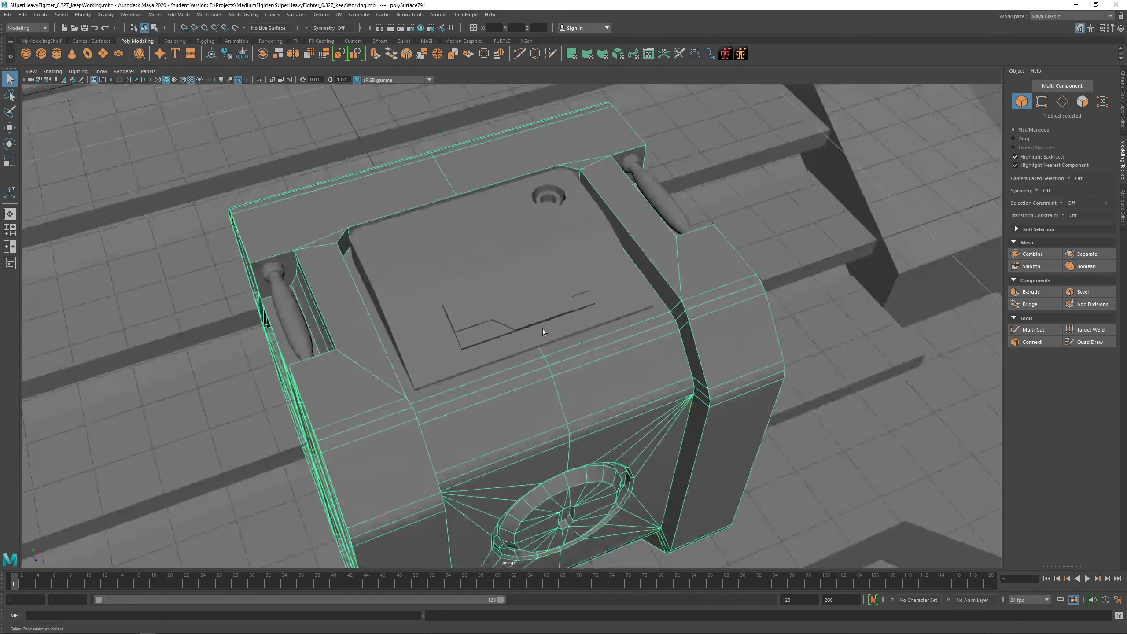
pyautogui.keyDown('alt'); pyautogui.moveTo(542, 328); pyautogui.dragTo(566, 312); pyautogui.keyUp('alt')
pyautogui.click(533, 304)
pyautogui.scroll(6, 566, 312)
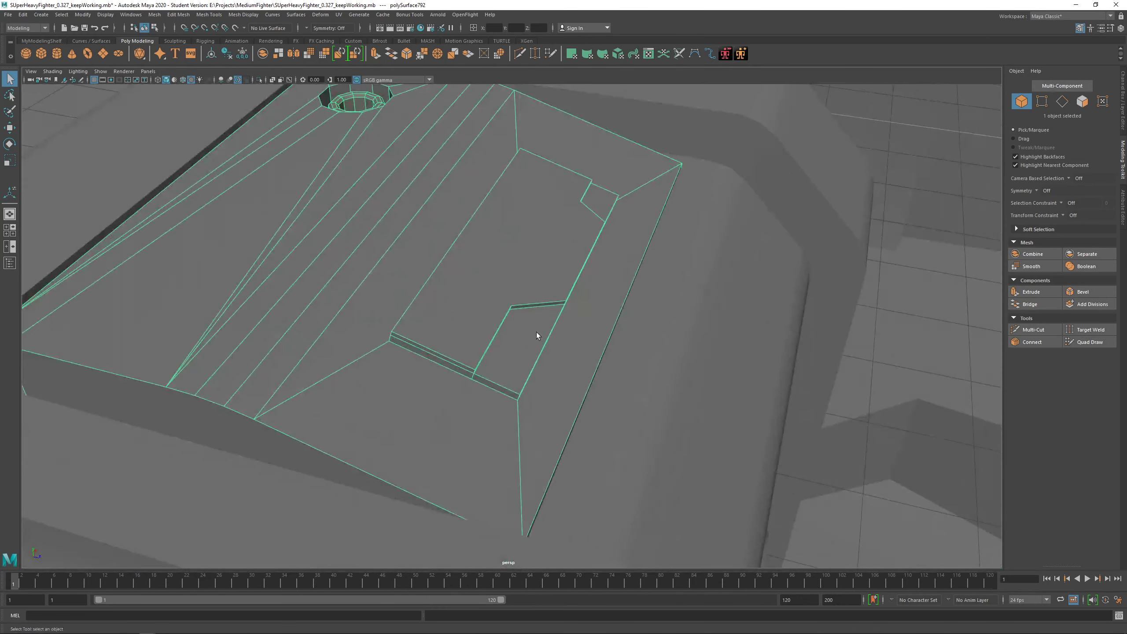
pyautogui.press('F11')
pyautogui.scroll(3, 530, 327)
pyautogui.click(543, 326)
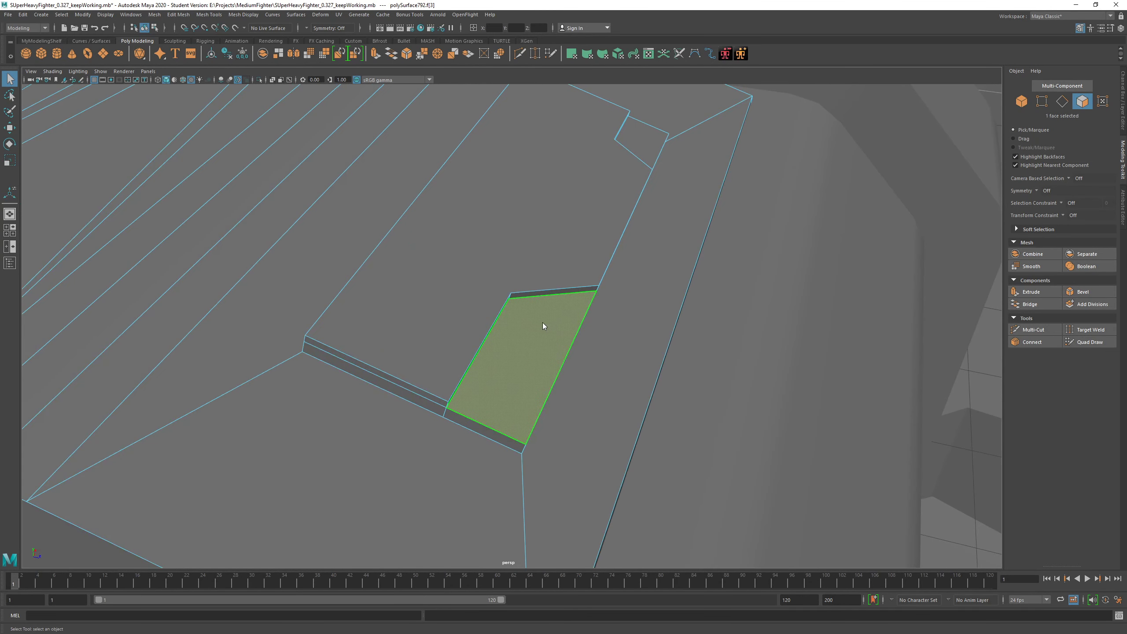
pyautogui.hotkey('ctrl', 'e')
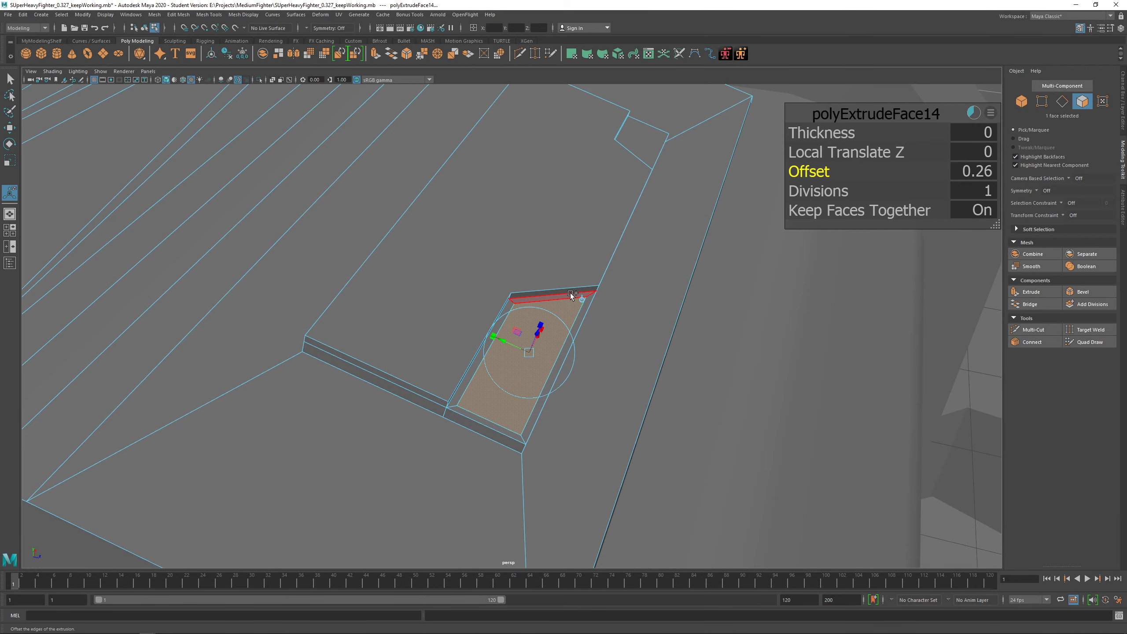
# Extrude the inset corner face again along its normal to give it depth, and return to object selection
pyautogui.keyDown('shift'); pyautogui.moveTo(571, 296); pyautogui.dragTo(567, 320, button='right'); pyautogui.keyUp('shift')
pyautogui.keyDown('alt'); pyautogui.moveTo(533, 344); pyautogui.dragTo(552, 237); pyautogui.keyUp('alt')
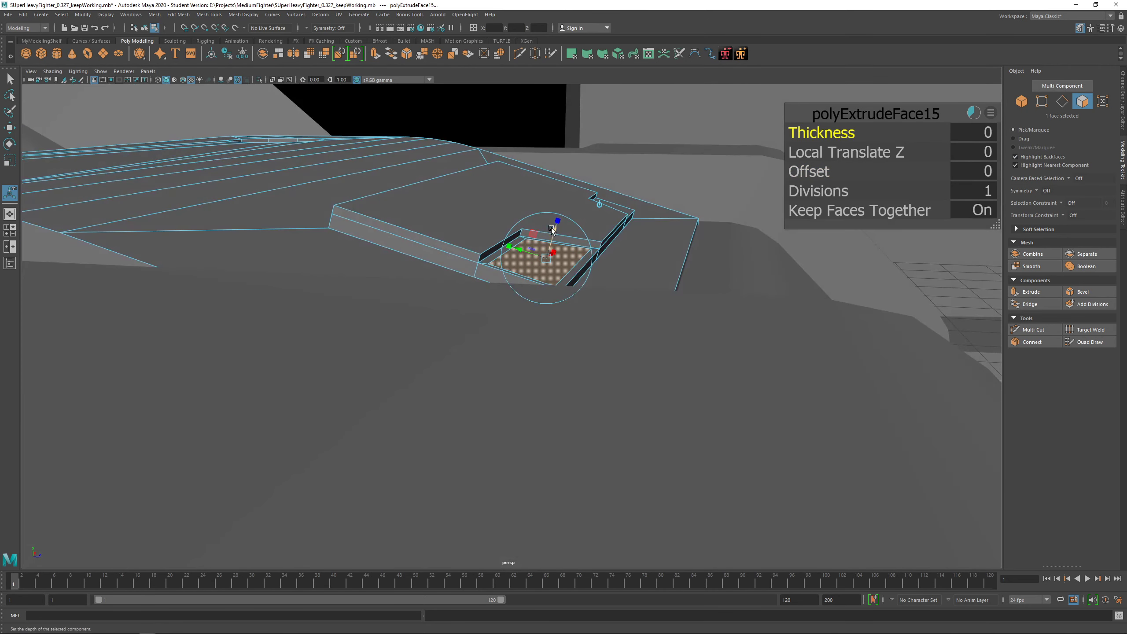
pyautogui.moveTo(510, 223); pyautogui.dragTo(558, 185, button='right')
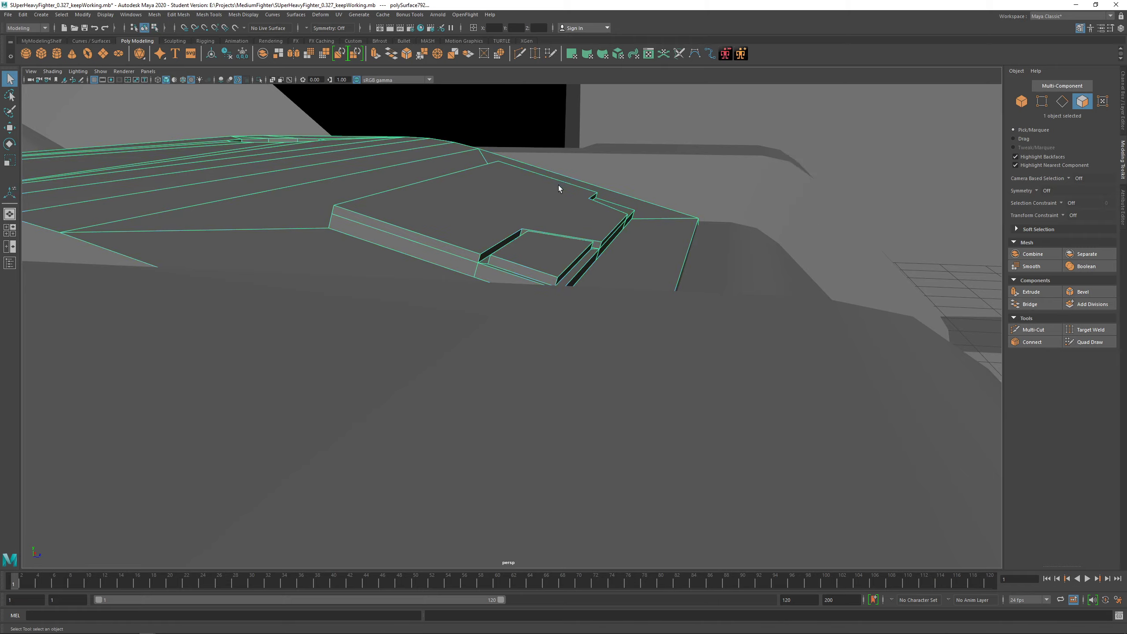
# Examine the stepped plate, the panel and the surrounding box from several angles
pyautogui.keyDown('alt'); pyautogui.moveTo(558, 186); pyautogui.dragTo(416, 254); pyautogui.keyUp('alt')
pyautogui.keyDown('alt'); pyautogui.moveTo(386, 386); pyautogui.dragTo(392, 338, button='right'); pyautogui.keyUp('alt')
pyautogui.click(248, 302)
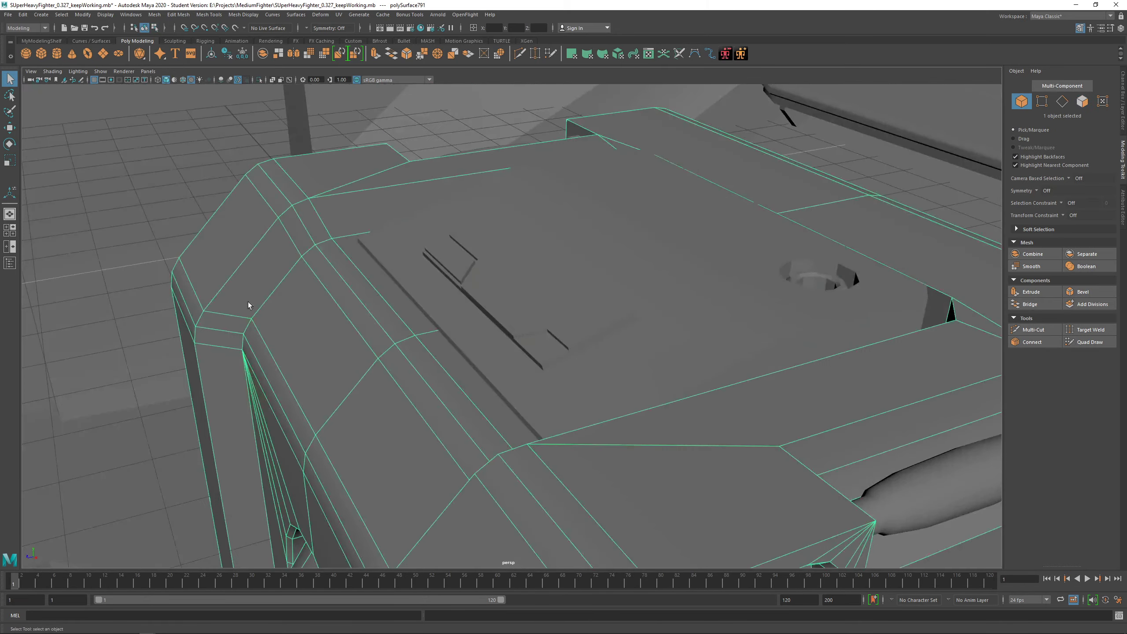
pyautogui.keyDown('alt'); pyautogui.moveTo(248, 302); pyautogui.dragTo(231, 293, button='right'); pyautogui.keyUp('alt')
pyautogui.keyDown('alt'); pyautogui.moveTo(302, 302); pyautogui.dragTo(444, 316); pyautogui.keyUp('alt')
pyautogui.keyDown('alt'); pyautogui.moveTo(444, 317); pyautogui.dragTo(426, 313, button='right'); pyautogui.keyUp('alt')
pyautogui.keyDown('alt'); pyautogui.moveTo(524, 329); pyautogui.dragTo(707, 357); pyautogui.keyUp('alt')
pyautogui.click(638, 374)
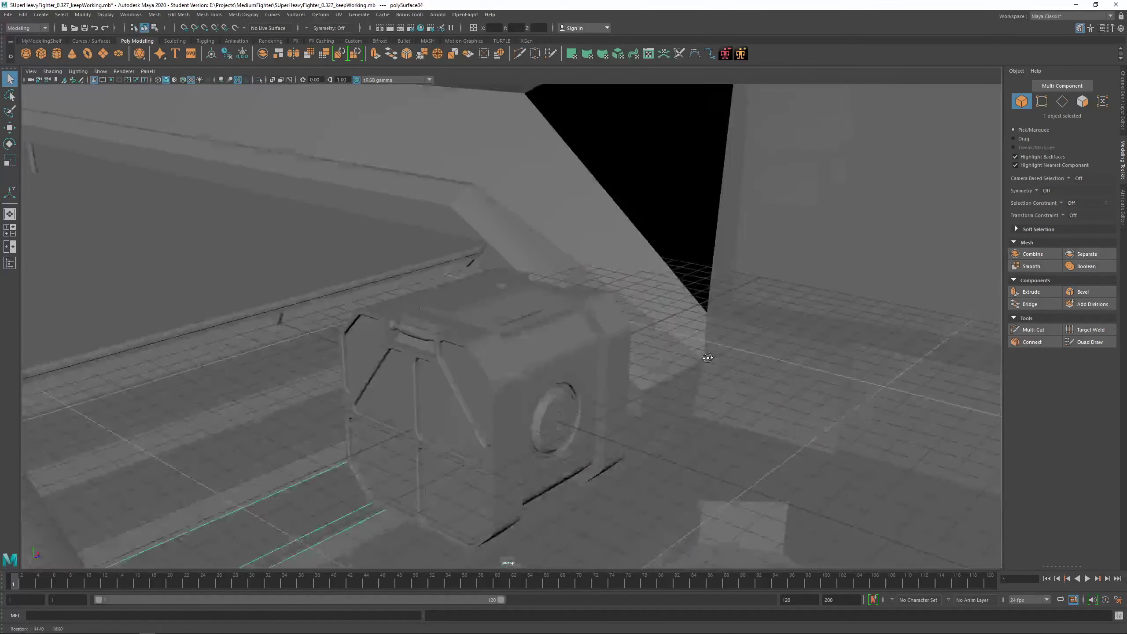
pyautogui.press('f')
pyautogui.keyDown('alt'); pyautogui.moveTo(609, 377); pyautogui.dragTo(449, 364); pyautogui.keyUp('alt')
pyautogui.keyDown('alt'); pyautogui.moveTo(449, 364); pyautogui.dragTo(535, 361, button='right'); pyautogui.keyUp('alt')
pyautogui.moveTo(534, 362)
pyautogui.keyDown('alt'); pyautogui.mouseDown()
pyautogui.moveTo(498, 334)
pyautogui.moveTo(551, 352)
pyautogui.mouseUp(); pyautogui.keyUp('alt')
pyautogui.keyDown('alt'); pyautogui.moveTo(551, 353); pyautogui.dragTo(566, 350, button='right'); pyautogui.keyUp('alt')
pyautogui.click(555, 300)
pyautogui.keyDown('alt'); pyautogui.moveTo(556, 302); pyautogui.dragTo(577, 329, button='right'); pyautogui.keyUp('alt')
pyautogui.moveTo(577, 330)
pyautogui.keyDown('alt'); pyautogui.mouseDown()
pyautogui.moveTo(544, 332)
pyautogui.moveTo(582, 338)
pyautogui.mouseUp(); pyautogui.keyUp('alt')
pyautogui.keyDown('alt'); pyautogui.moveTo(530, 330); pyautogui.dragTo(617, 362, button='right'); pyautogui.keyUp('alt')
pyautogui.keyDown('alt'); pyautogui.moveTo(579, 326); pyautogui.dragTo(550, 330, button='middle'); pyautogui.keyUp('alt')
pyautogui.keyDown('alt'); pyautogui.moveTo(550, 333); pyautogui.dragTo(507, 288); pyautogui.keyUp('alt')
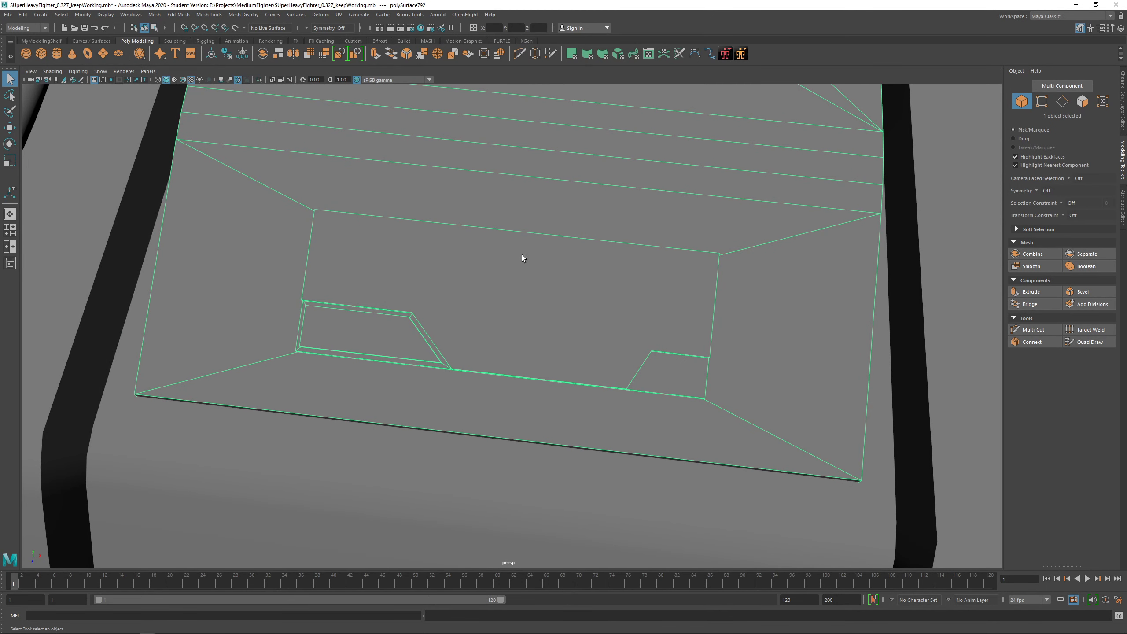
pyautogui.keyDown('alt'); pyautogui.moveTo(597, 348); pyautogui.dragTo(568, 317, button='right'); pyautogui.keyUp('alt')
pyautogui.keyDown('alt'); pyautogui.moveTo(569, 317); pyautogui.dragTo(473, 299); pyautogui.keyUp('alt')
pyautogui.keyDown('alt'); pyautogui.moveTo(593, 309); pyautogui.dragTo(529, 324, button='middle'); pyautogui.keyUp('alt')
pyautogui.keyDown('alt'); pyautogui.moveTo(529, 324); pyautogui.dragTo(506, 358); pyautogui.keyUp('alt')
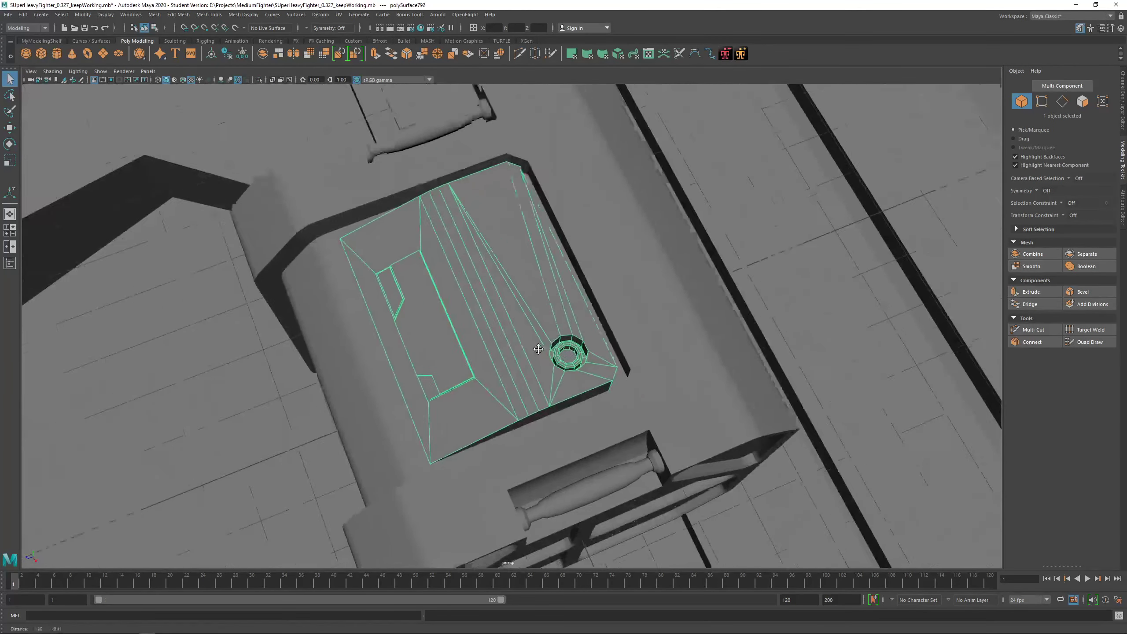
# Extrude the round hole's floor face with an offset of 0.56, and undo the attempt to raise it in the same extrusion
pyautogui.keyDown('alt'); pyautogui.moveTo(537, 359); pyautogui.dragTo(473, 342, button='middle'); pyautogui.keyUp('alt')
pyautogui.moveTo(473, 342)
pyautogui.keyDown('alt'); pyautogui.mouseDown(button='right')
pyautogui.moveTo(541, 358)
pyautogui.moveTo(467, 345)
pyautogui.moveTo(464, 358)
pyautogui.mouseUp(button='right'); pyautogui.keyUp('alt')
pyautogui.click(480, 355)
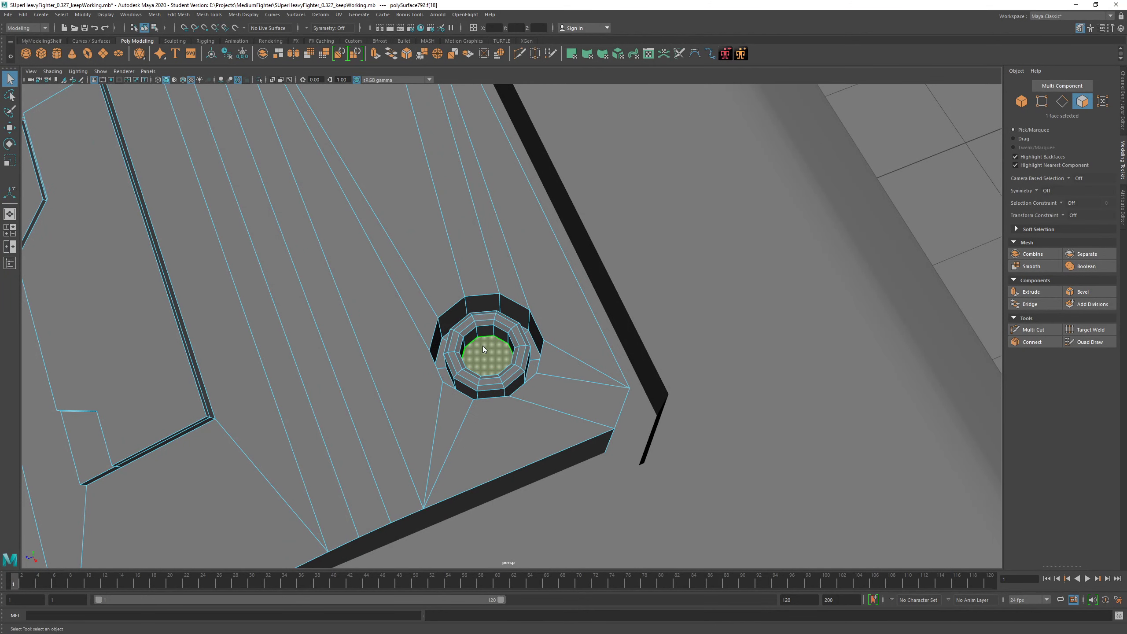
pyautogui.hotkey('ctrl', 'e')
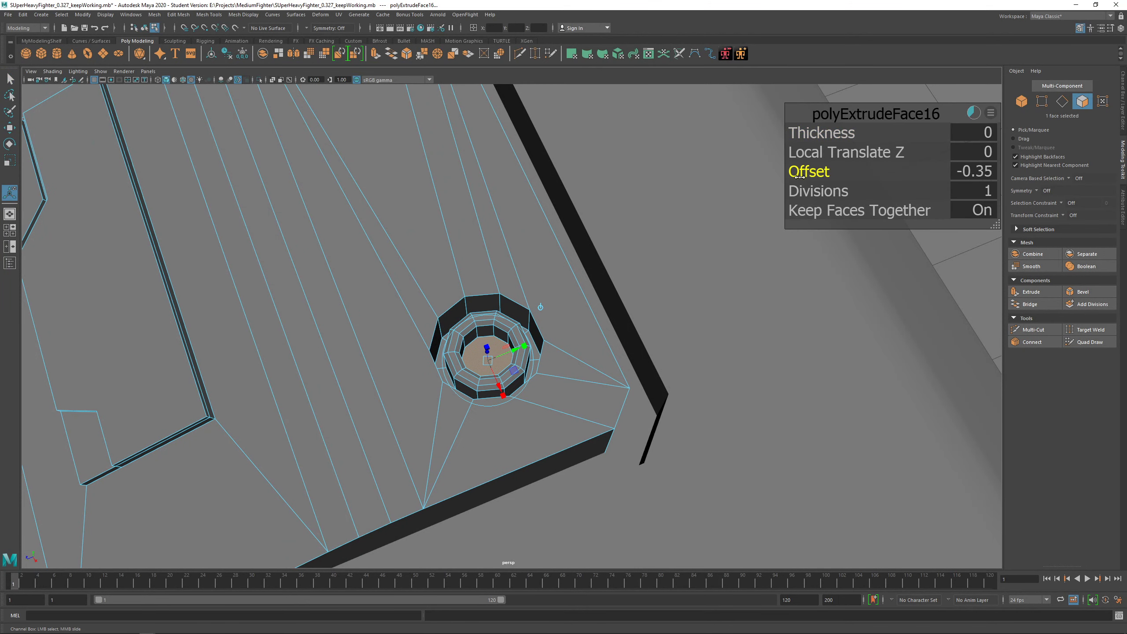
pyautogui.keyDown('alt'); pyautogui.moveTo(480, 306); pyautogui.dragTo(505, 305); pyautogui.keyUp('alt')
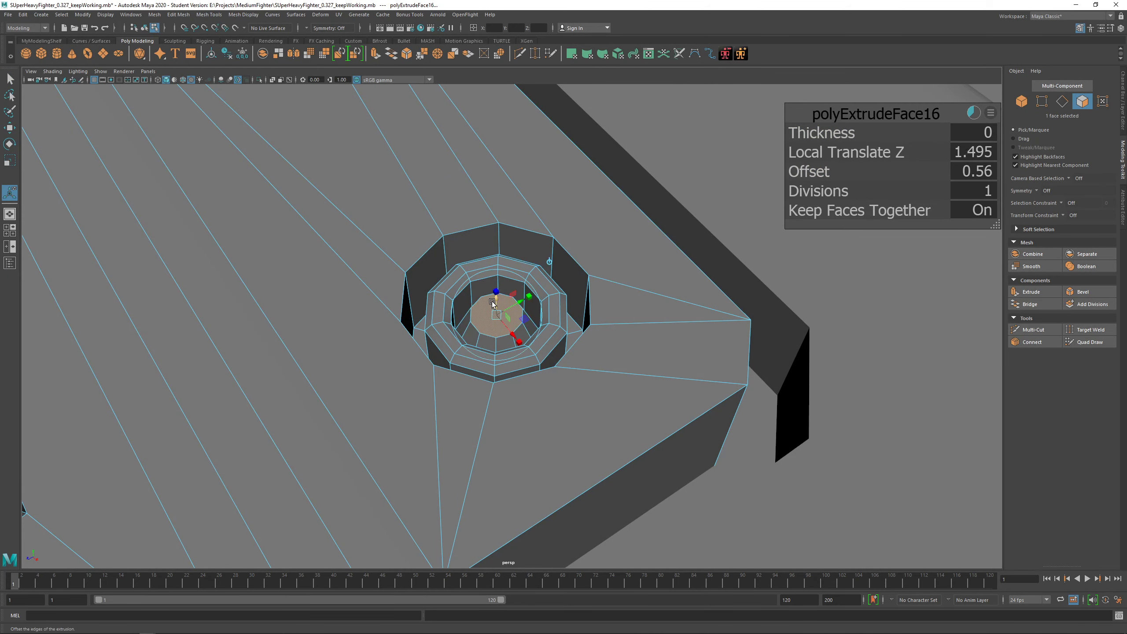
pyautogui.hotkey('ctrl', 'z')
# Extrude the hole's inset floor face upward with a Local Translate Z of 2.013 to form a round central post
pyautogui.hotkey('ctrl', 'e')
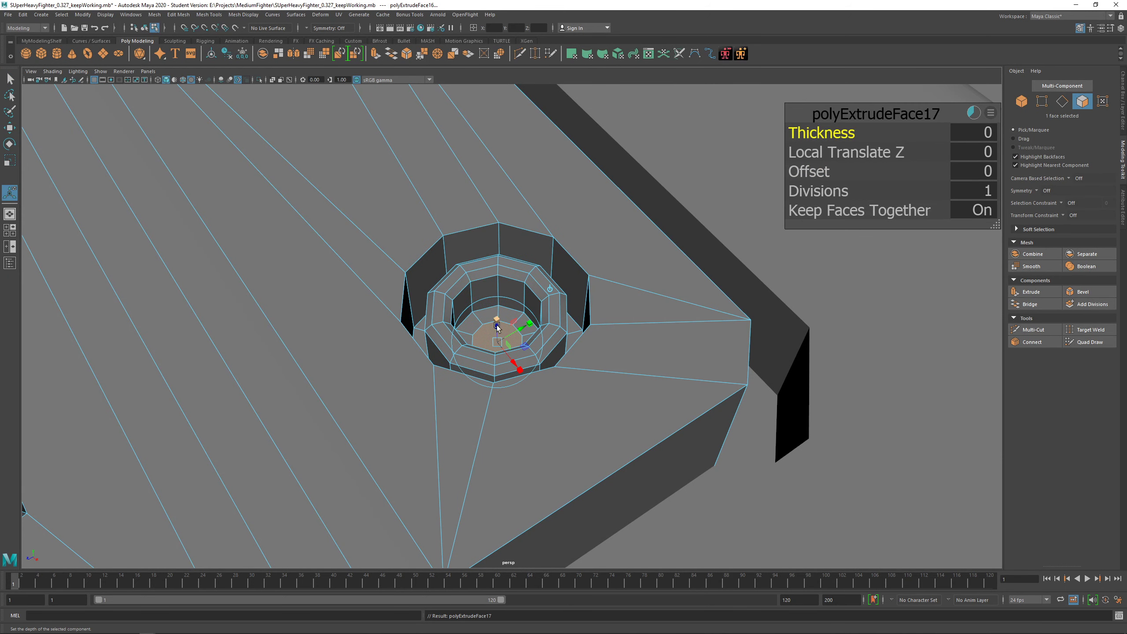
pyautogui.moveTo(496, 286); pyautogui.dragTo(495, 285)
pyautogui.keyDown('alt'); pyautogui.moveTo(496, 285); pyautogui.dragTo(541, 164); pyautogui.keyUp('alt')
pyautogui.keyDown('alt'); pyautogui.moveTo(540, 164); pyautogui.dragTo(556, 244); pyautogui.keyUp('alt')
pyautogui.scroll(-3, 556, 244)
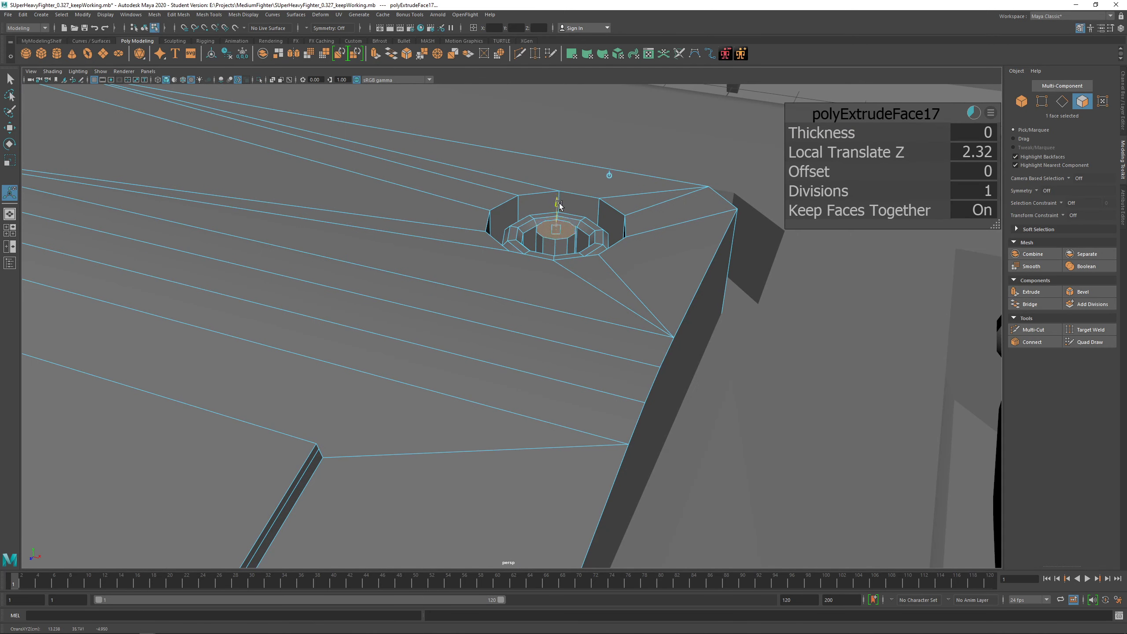
pyautogui.scroll(-4, 480, 297)
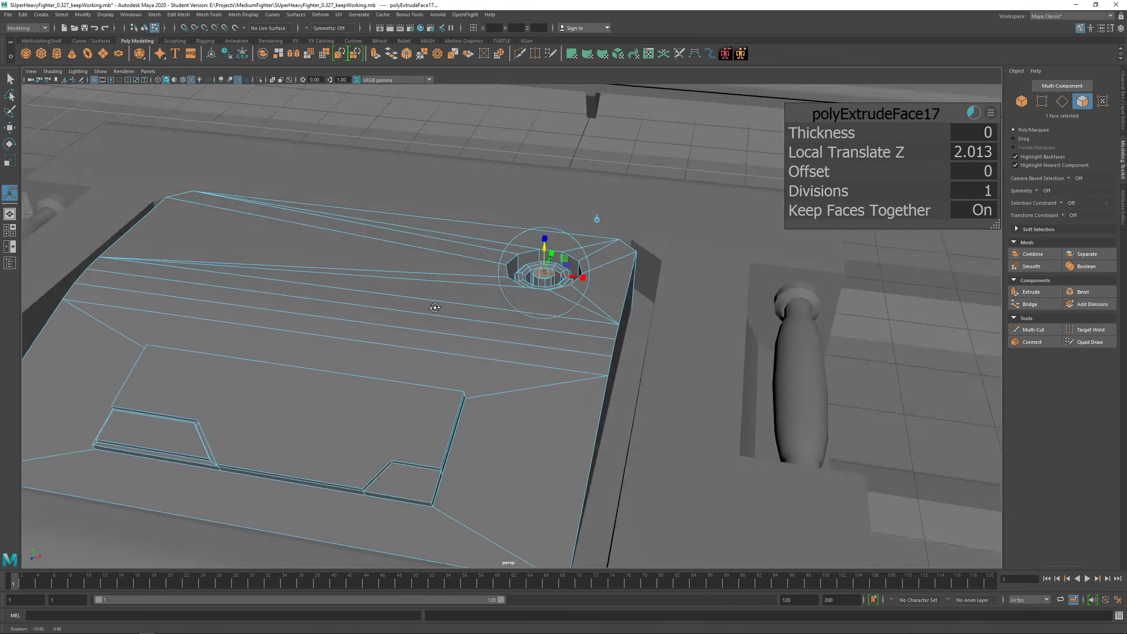
pyautogui.moveTo(544, 265); pyautogui.dragTo(544, 272)
pyautogui.keyDown('alt'); pyautogui.moveTo(544, 272); pyautogui.dragTo(544, 301); pyautogui.keyUp('alt')
pyautogui.keyDown('alt'); pyautogui.moveTo(425, 345); pyautogui.dragTo(455, 339); pyautogui.keyUp('alt')
pyautogui.press('q')
pyautogui.press('F8')
# Inspect the stepped plate's lowered corner up close, and view the panel in isolation
pyautogui.scroll(-4, 412, 355)
pyautogui.scroll(4, 532, 386)
pyautogui.keyDown('alt'); pyautogui.moveTo(510, 321); pyautogui.dragTo(491, 259, button='middle'); pyautogui.keyUp('alt')
pyautogui.scroll(3, 491, 259)
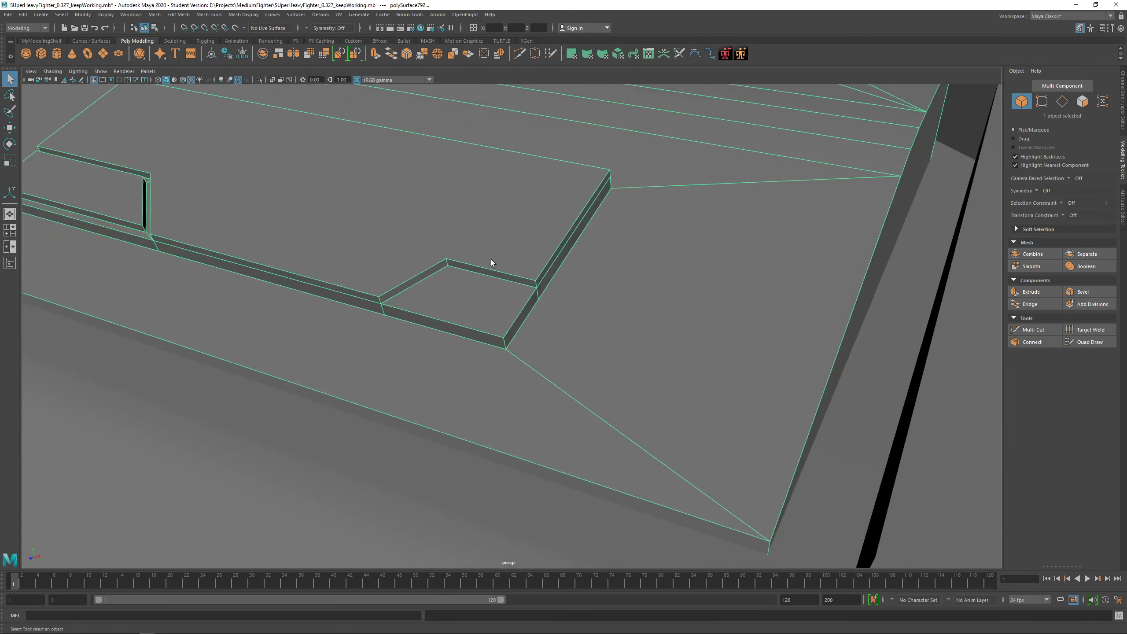
pyautogui.scroll(3, 491, 259)
pyautogui.moveTo(516, 320); pyautogui.dragTo(517, 288, button='right')
pyautogui.click(501, 350)
pyautogui.keyDown('alt'); pyautogui.moveTo(501, 349); pyautogui.dragTo(452, 345); pyautogui.keyUp('alt')
pyautogui.scroll(-1, 416, 296)
pyautogui.moveTo(421, 296); pyautogui.dragTo(449, 271, button='right')
pyautogui.hotkey('ctrl', '1')
pyautogui.scroll(-7, 550, 400)
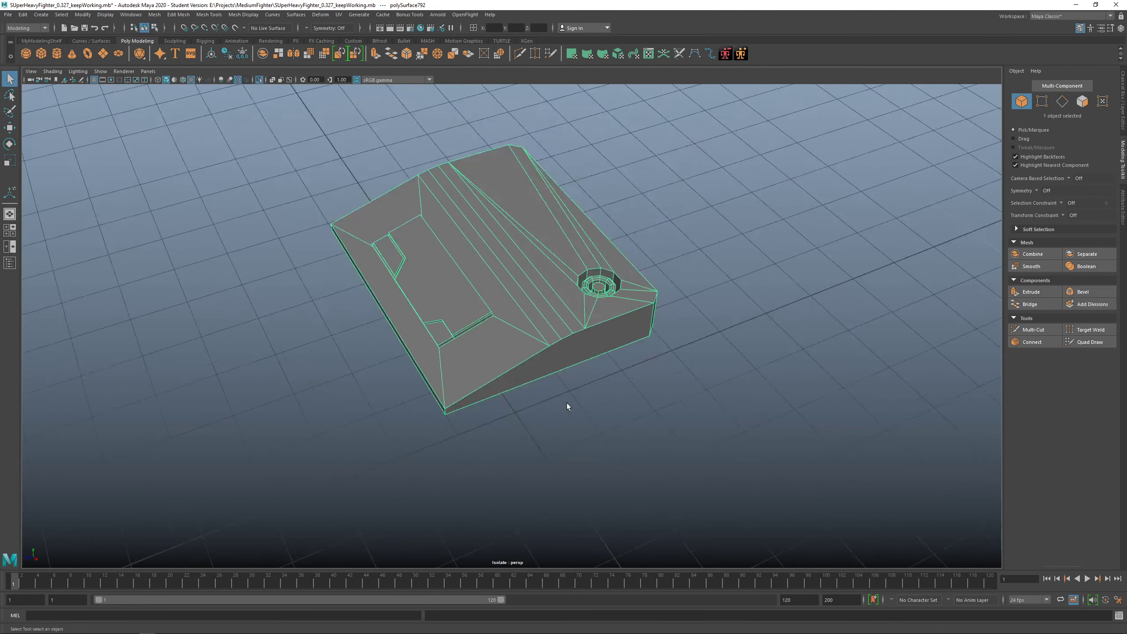
pyautogui.hotkey('ctrl', '1')
# Examine the box and its surroundings, and frame the box housing around the detailed panel
pyautogui.scroll(-8, 568, 409)
pyautogui.keyDown('alt'); pyautogui.moveTo(565, 408); pyautogui.dragTo(373, 330); pyautogui.keyUp('alt')
pyautogui.scroll(10, 371, 330)
pyautogui.keyDown('alt'); pyautogui.moveTo(364, 320); pyautogui.dragTo(843, 392, button='middle'); pyautogui.keyUp('alt')
pyautogui.keyDown('alt'); pyautogui.moveTo(467, 264); pyautogui.dragTo(607, 564, button='middle'); pyautogui.keyUp('alt')
pyautogui.moveTo(515, 280)
pyautogui.keyDown('alt'); pyautogui.mouseDown()
pyautogui.moveTo(501, 268)
pyautogui.moveTo(518, 263)
pyautogui.mouseUp(); pyautogui.keyUp('alt')
pyautogui.click(598, 211)
pyautogui.press('f')
pyautogui.keyDown('alt'); pyautogui.moveTo(597, 212); pyautogui.dragTo(546, 237); pyautogui.keyUp('alt')
pyautogui.keyDown('alt'); pyautogui.moveTo(530, 218); pyautogui.dragTo(554, 335, button='middle'); pyautogui.keyUp('alt')
pyautogui.scroll(2, 555, 334)
pyautogui.moveTo(555, 334)
pyautogui.keyDown('alt'); pyautogui.mouseDown()
pyautogui.moveTo(625, 309)
pyautogui.moveTo(560, 331)
pyautogui.mouseUp(); pyautogui.keyUp('alt')
pyautogui.keyDown('alt'); pyautogui.moveTo(550, 280); pyautogui.dragTo(521, 342); pyautogui.keyUp('alt')
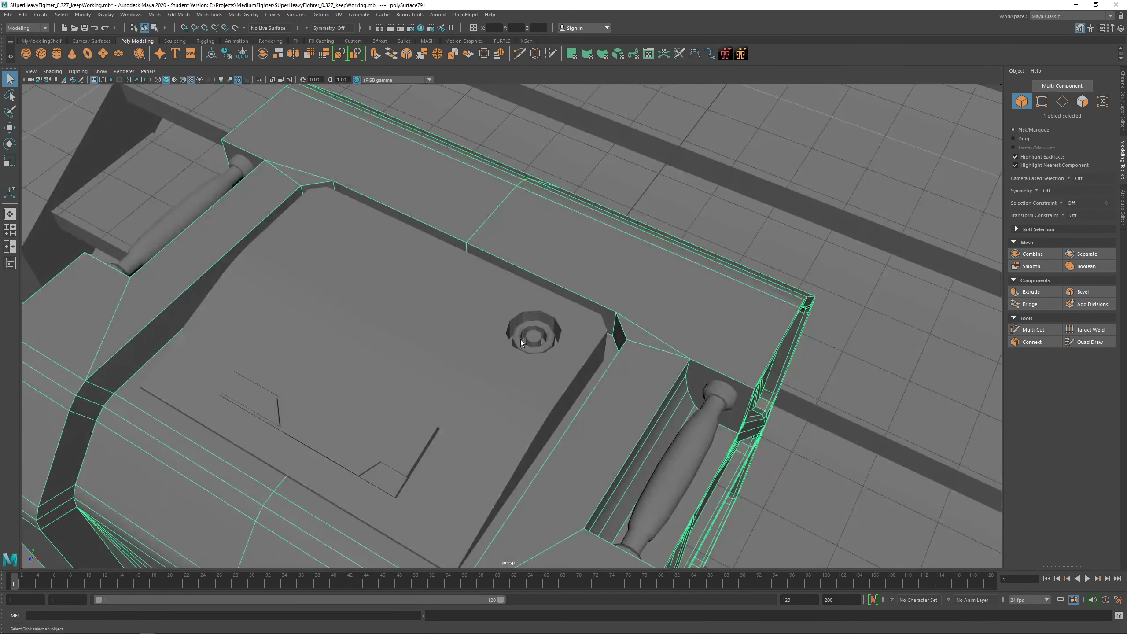
# Inspect the round hole up close, selecting a vertical edge on its outer wall, and return to object selection
pyautogui.click(522, 341)
pyautogui.scroll(8, 554, 330)
pyautogui.moveTo(549, 295); pyautogui.dragTo(556, 280, button='right')
pyautogui.click(559, 282)
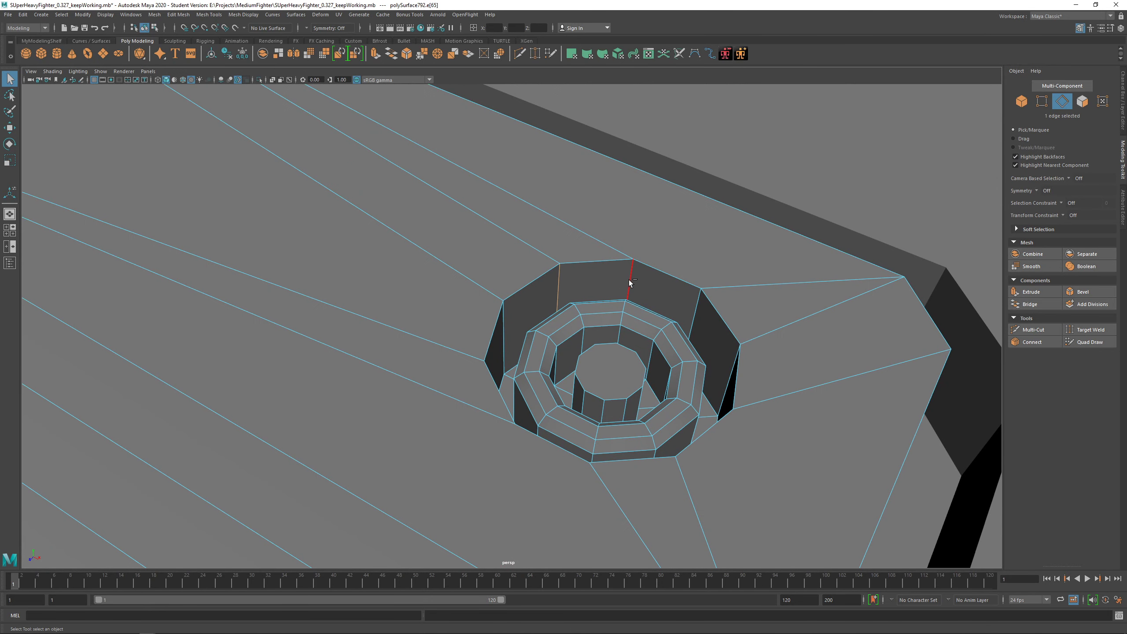
pyautogui.keyDown('shift'); pyautogui.moveTo(629, 280); pyautogui.dragTo(699, 284, button='right'); pyautogui.keyUp('shift')
pyautogui.moveTo(565, 285); pyautogui.dragTo(595, 272, button='right')
pyautogui.scroll(-5, 595, 271)
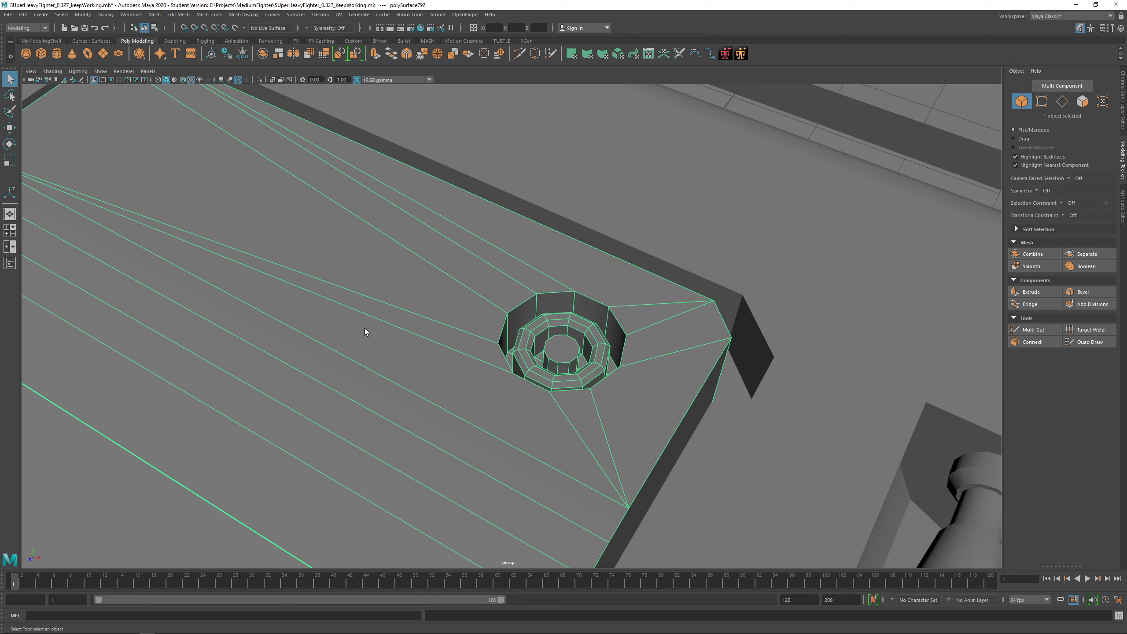
# Select the short vertical edges at the stepped plate's four outer corners and bevel them with a Fraction of 0.5
pyautogui.scroll(-3, 268, 373)
pyautogui.keyDown('alt'); pyautogui.moveTo(284, 386); pyautogui.dragTo(533, 284, button='middle'); pyautogui.keyUp('alt')
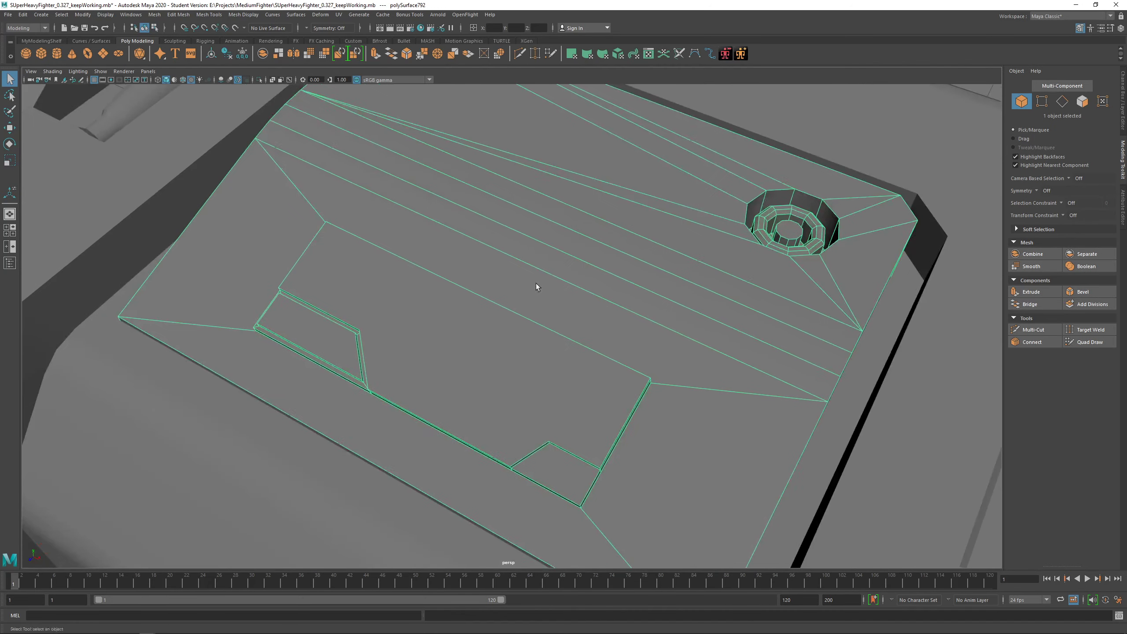
pyautogui.keyDown('alt'); pyautogui.moveTo(663, 294); pyautogui.dragTo(680, 269, button='middle'); pyautogui.keyUp('alt')
pyautogui.moveTo(679, 269)
pyautogui.keyDown('alt'); pyautogui.mouseDown()
pyautogui.moveTo(593, 350)
pyautogui.moveTo(612, 330)
pyautogui.moveTo(651, 343)
pyautogui.mouseUp(); pyautogui.keyUp('alt')
pyautogui.scroll(3, 620, 286)
pyautogui.moveTo(619, 286)
pyautogui.mouseDown(button='right')
pyautogui.moveTo(619, 272)
pyautogui.moveTo(623, 286)
pyautogui.mouseUp(button='right')
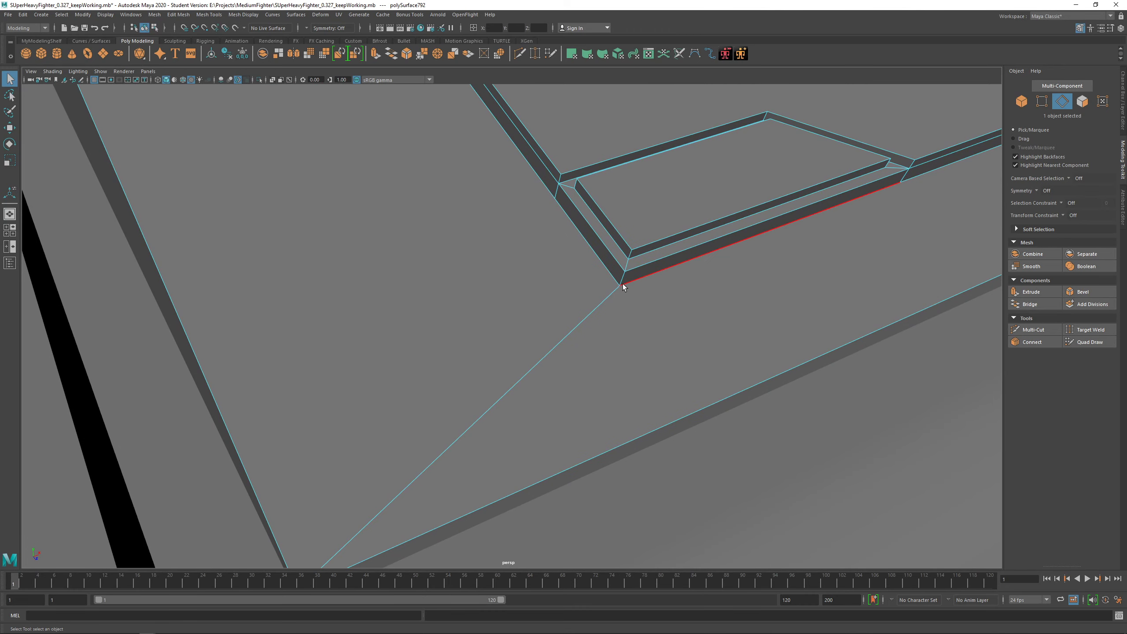
pyautogui.keyDown('alt'); pyautogui.moveTo(479, 208); pyautogui.dragTo(484, 255, button='middle'); pyautogui.keyUp('alt')
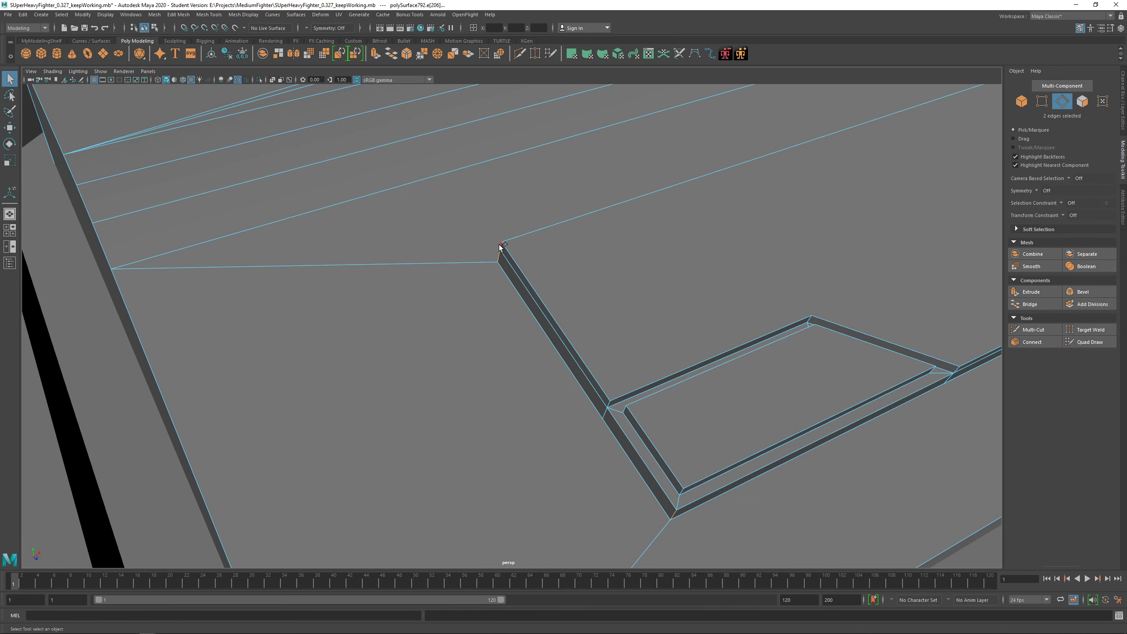
pyautogui.scroll(-5, 545, 296)
pyautogui.keyDown('alt'); pyautogui.moveTo(546, 296); pyautogui.dragTo(468, 312); pyautogui.keyUp('alt')
pyautogui.scroll(3, 468, 311)
pyautogui.keyDown('alt'); pyautogui.moveTo(468, 312); pyautogui.dragTo(523, 326, button='middle'); pyautogui.keyUp('alt')
pyautogui.scroll(5, 488, 311)
pyautogui.keyDown('alt'); pyautogui.moveTo(395, 272); pyautogui.dragTo(410, 297); pyautogui.keyUp('alt')
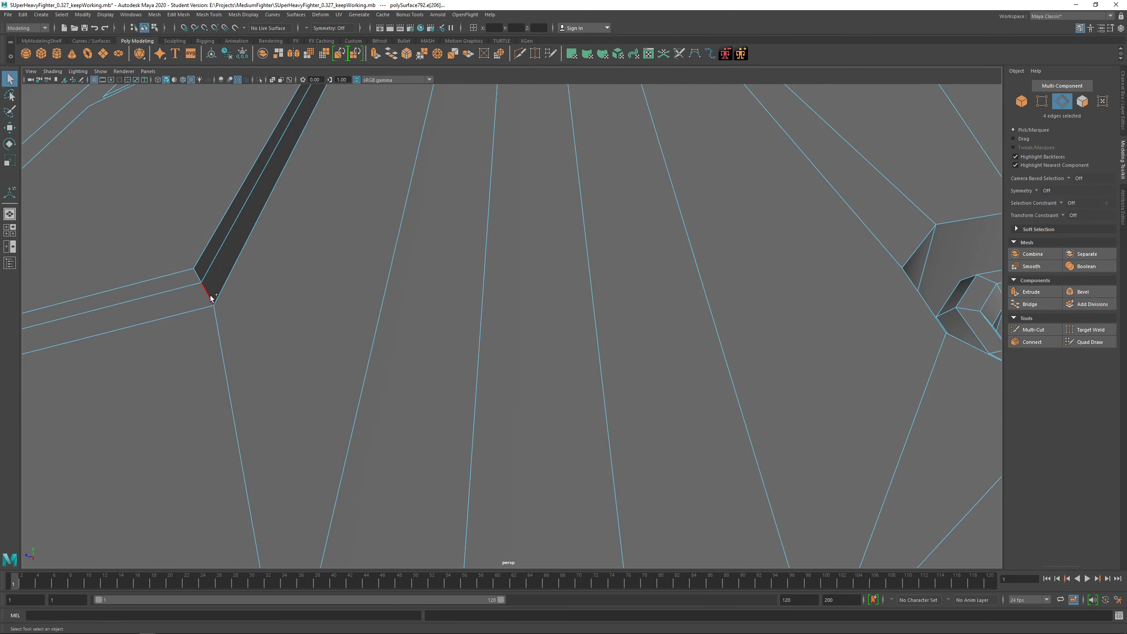
pyautogui.keyDown('shift'); pyautogui.moveTo(216, 261); pyautogui.dragTo(251, 254, button='right'); pyautogui.keyUp('shift')
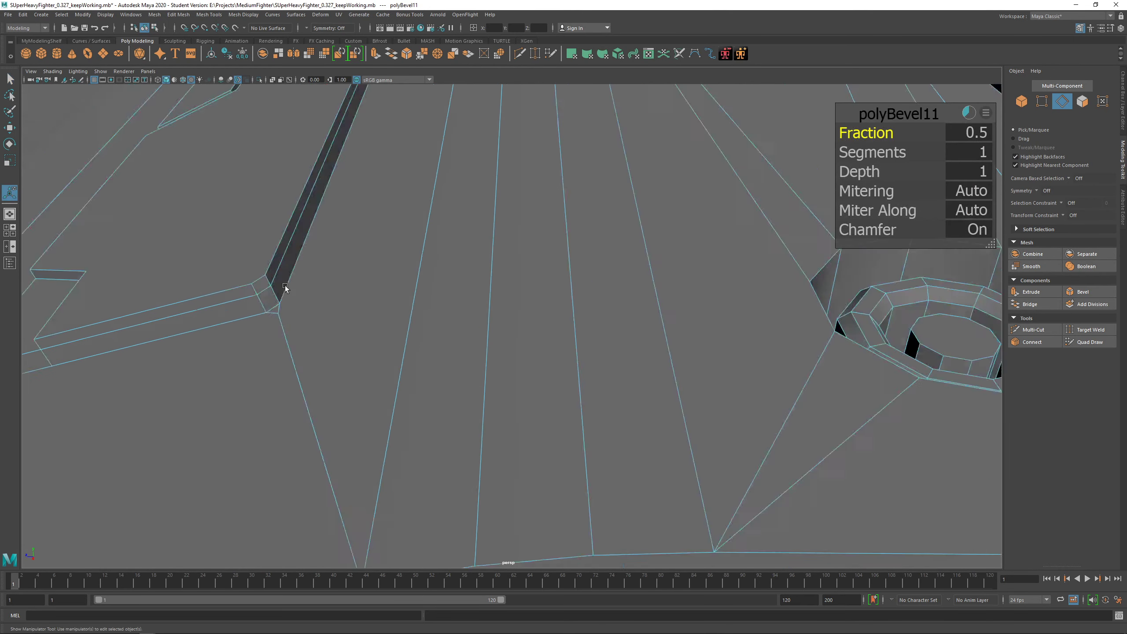
pyautogui.keyDown('alt'); pyautogui.moveTo(252, 254); pyautogui.dragTo(572, 352); pyautogui.keyUp('alt')
# Target-weld the extra vertices beside the plate's beveled corners onto the panel's outer vertices where the connecting edges end
pyautogui.moveTo(545, 253); pyautogui.dragTo(504, 249, button='right')
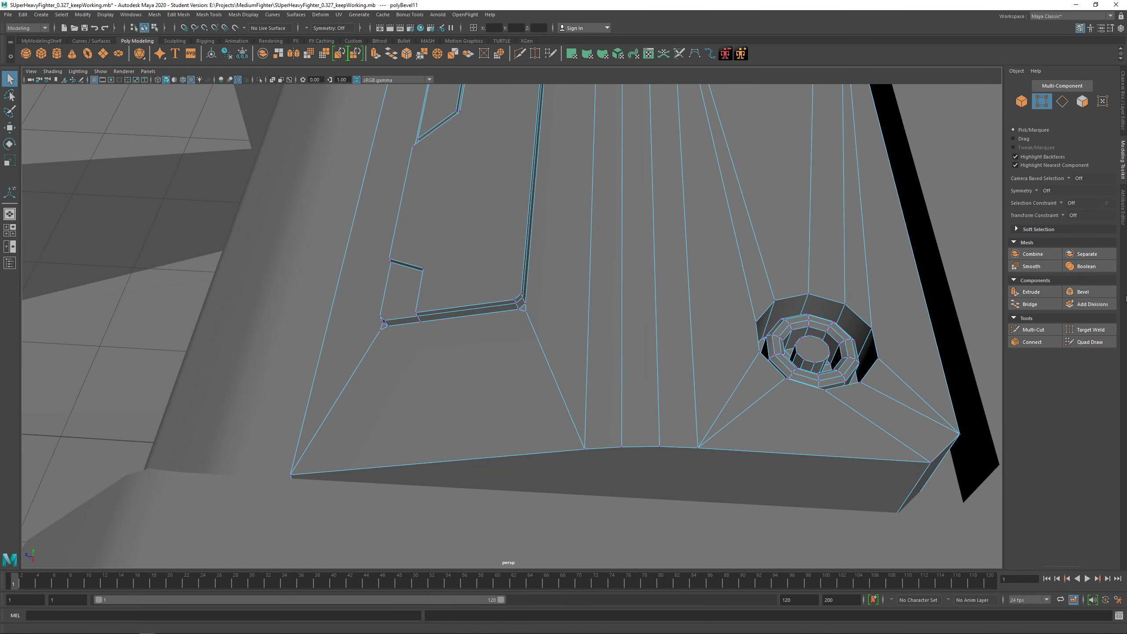
pyautogui.click(1092, 330)
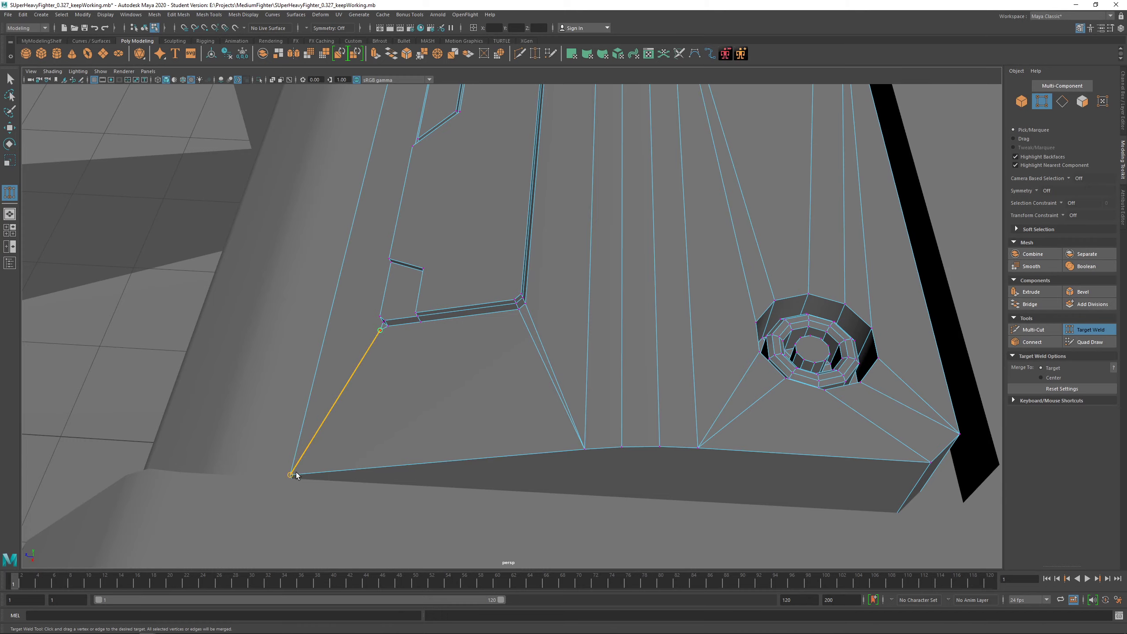
pyautogui.moveTo(296, 472); pyautogui.dragTo(296, 472)
pyautogui.keyDown('alt'); pyautogui.moveTo(302, 466); pyautogui.dragTo(470, 375); pyautogui.keyUp('alt')
pyautogui.keyDown('alt'); pyautogui.moveTo(470, 375); pyautogui.dragTo(548, 233, button='middle'); pyautogui.keyUp('alt')
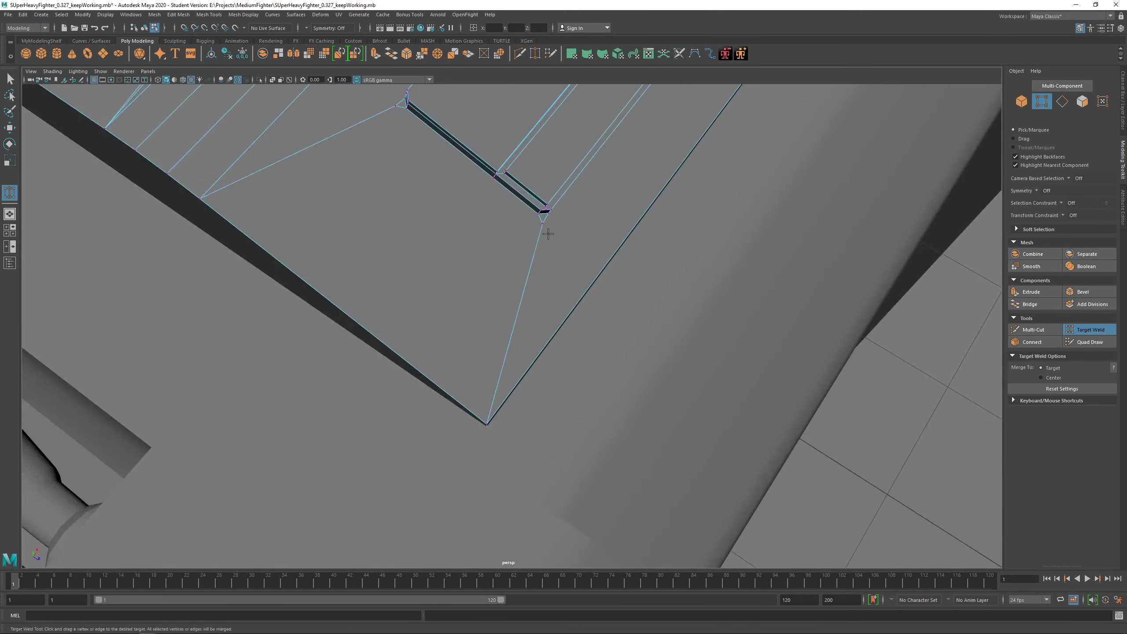
pyautogui.moveTo(487, 416); pyautogui.dragTo(487, 421)
pyautogui.keyDown('alt'); pyautogui.moveTo(487, 422); pyautogui.dragTo(484, 301, button='middle'); pyautogui.keyUp('alt')
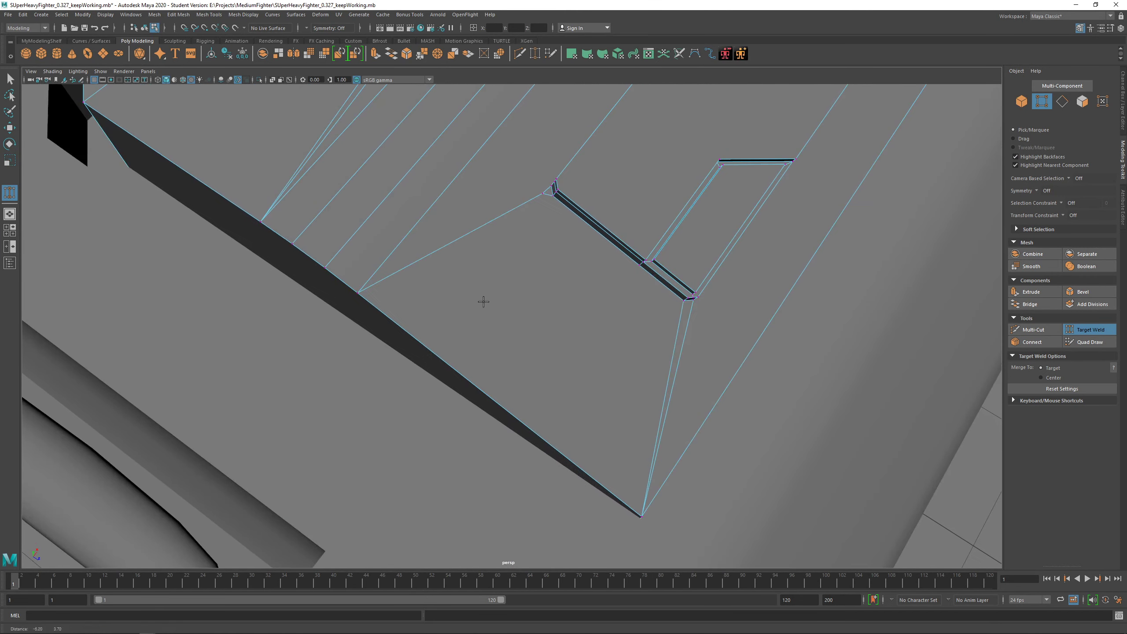
pyautogui.moveTo(357, 291); pyautogui.dragTo(358, 291)
pyautogui.keyDown('alt'); pyautogui.moveTo(357, 291); pyautogui.dragTo(474, 256); pyautogui.keyUp('alt')
pyautogui.keyDown('alt'); pyautogui.moveTo(552, 292); pyautogui.dragTo(428, 261, button='middle'); pyautogui.keyUp('alt')
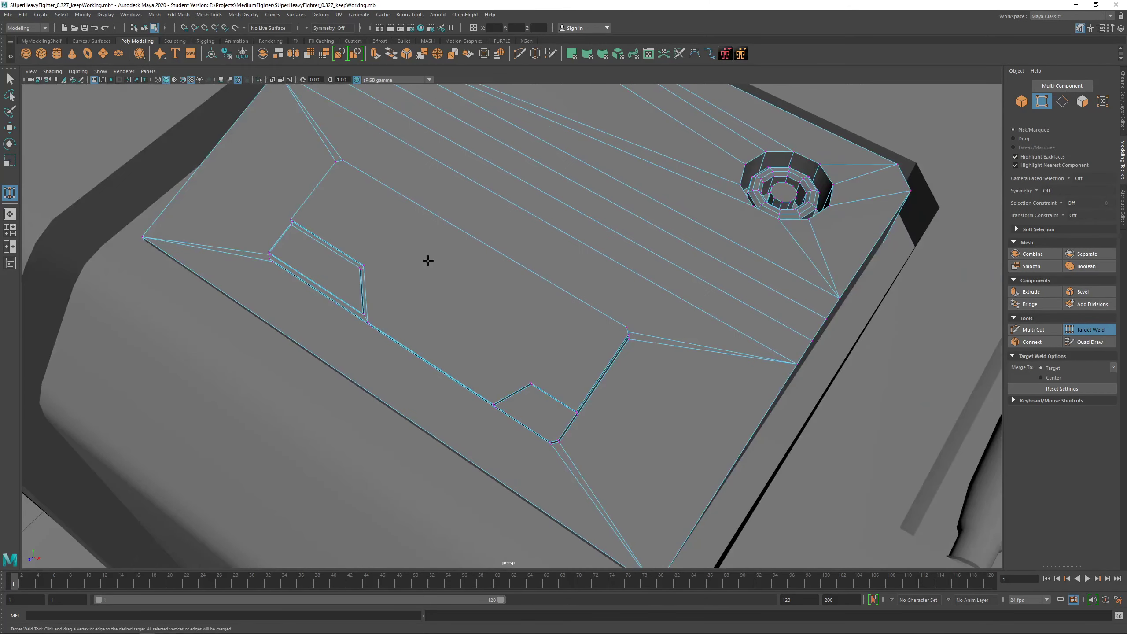
# Target-weld the two vertices joined by the short edge beside the recessed step's beveled corner
pyautogui.press('q')
pyautogui.moveTo(424, 257); pyautogui.dragTo(456, 249, button='right')
pyautogui.keyDown('alt'); pyautogui.moveTo(456, 257); pyautogui.dragTo(516, 286); pyautogui.keyUp('alt')
pyautogui.keyDown('alt'); pyautogui.moveTo(516, 286); pyautogui.dragTo(570, 304, button='right'); pyautogui.keyUp('alt')
pyautogui.keyDown('alt'); pyautogui.moveTo(571, 304); pyautogui.dragTo(493, 351, button='middle'); pyautogui.keyUp('alt')
pyautogui.keyDown('alt'); pyautogui.moveTo(493, 350); pyautogui.dragTo(588, 337, button='right'); pyautogui.keyUp('alt')
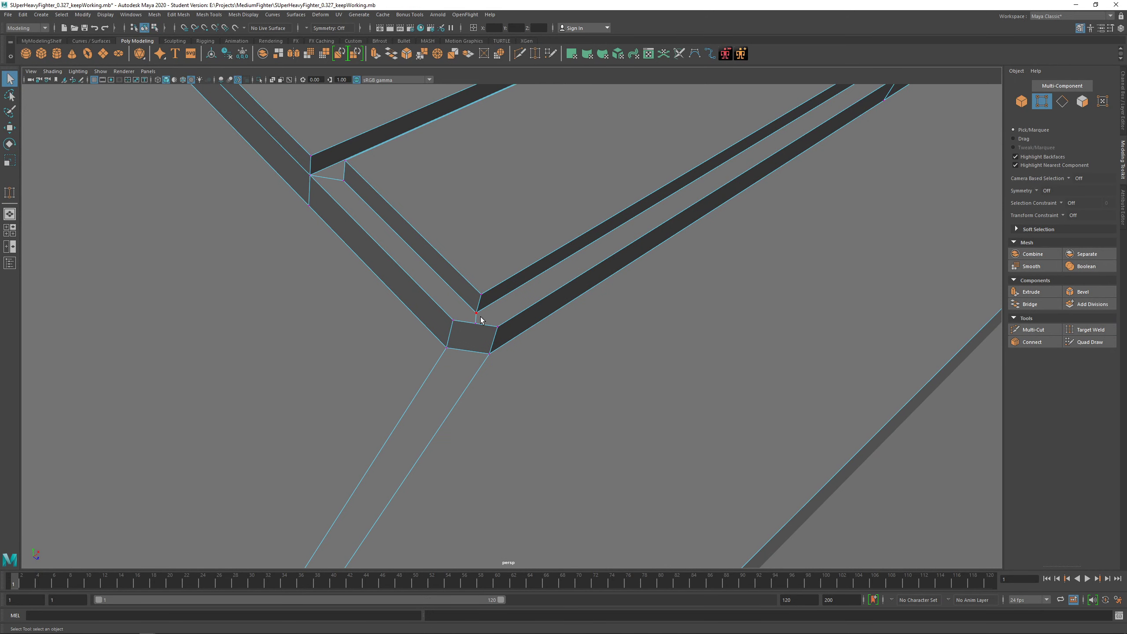
pyautogui.click(1082, 335)
pyautogui.scroll(4, 466, 311)
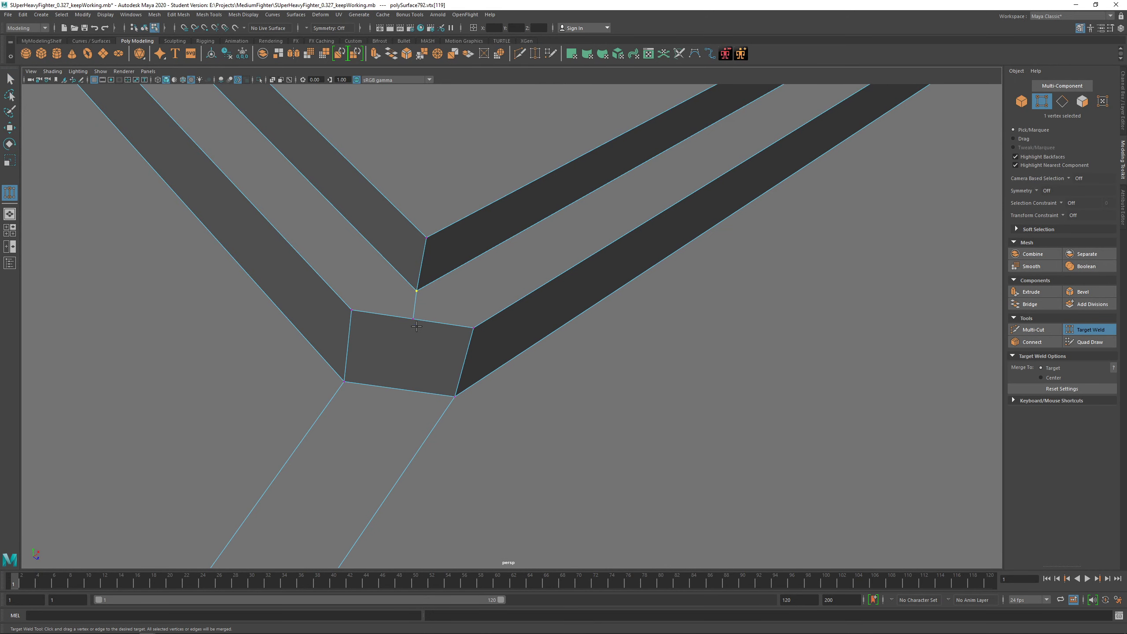
pyautogui.keyDown('alt'); pyautogui.moveTo(424, 298); pyautogui.dragTo(388, 335); pyautogui.keyUp('alt')
pyautogui.scroll(3, 461, 292)
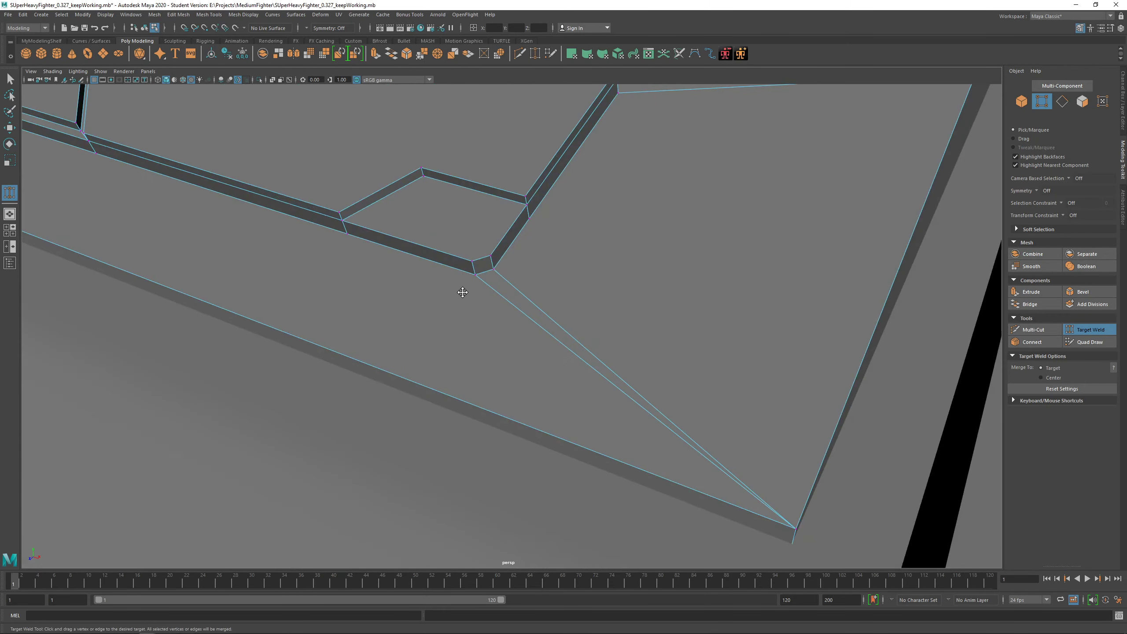
pyautogui.keyDown('alt'); pyautogui.moveTo(463, 293); pyautogui.dragTo(370, 387); pyautogui.keyUp('alt')
pyautogui.keyDown('alt'); pyautogui.moveTo(348, 300); pyautogui.dragTo(510, 487, button='middle'); pyautogui.keyUp('alt')
pyautogui.scroll(-3, 509, 487)
pyautogui.keyDown('alt'); pyautogui.moveTo(488, 399); pyautogui.dragTo(657, 346); pyautogui.keyUp('alt')
# Multi-cut the plate's upper face from the inner corners of its two lowered steps across to the opposite long edge
pyautogui.press('q')
pyautogui.moveTo(510, 313); pyautogui.dragTo(551, 307, button='right')
pyautogui.scroll(-3, 559, 311)
pyautogui.keyDown('alt'); pyautogui.moveTo(574, 306); pyautogui.dragTo(563, 352); pyautogui.keyUp('alt')
pyautogui.scroll(-4, 563, 322)
pyautogui.click(672, 302)
pyautogui.click(561, 322)
pyautogui.scroll(-3, 554, 337)
pyautogui.scroll(5, 565, 336)
pyautogui.keyDown('shift'); pyautogui.moveTo(563, 311); pyautogui.dragTo(506, 311, button='right'); pyautogui.keyUp('shift')
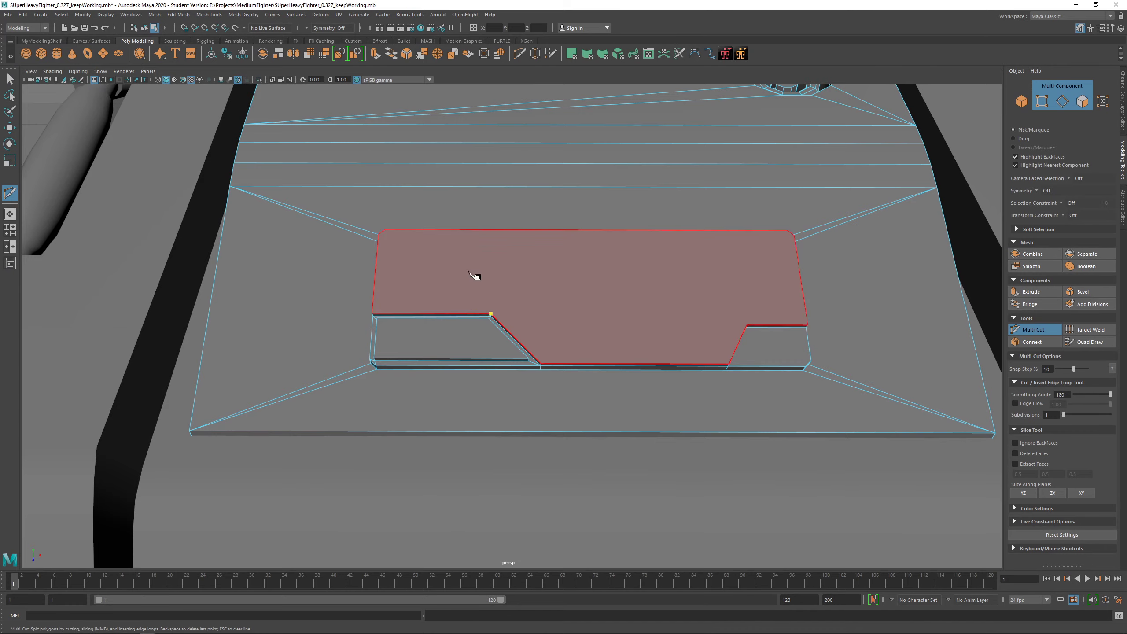
pyautogui.scroll(3, 471, 274)
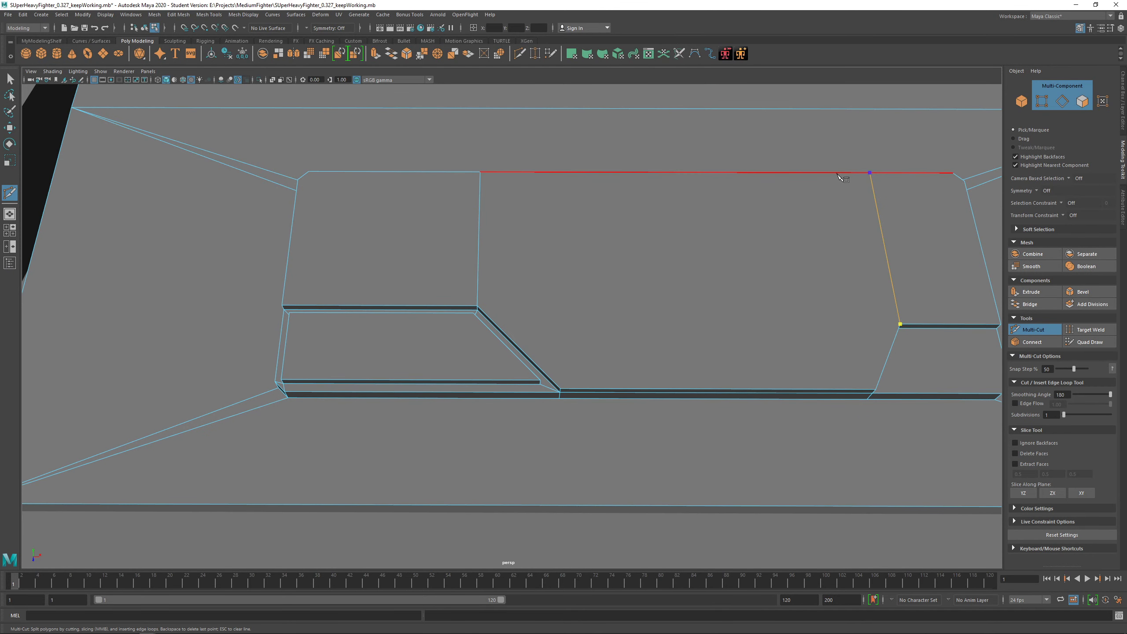
pyautogui.keyDown('alt'); pyautogui.moveTo(785, 253); pyautogui.dragTo(567, 280); pyautogui.keyUp('alt')
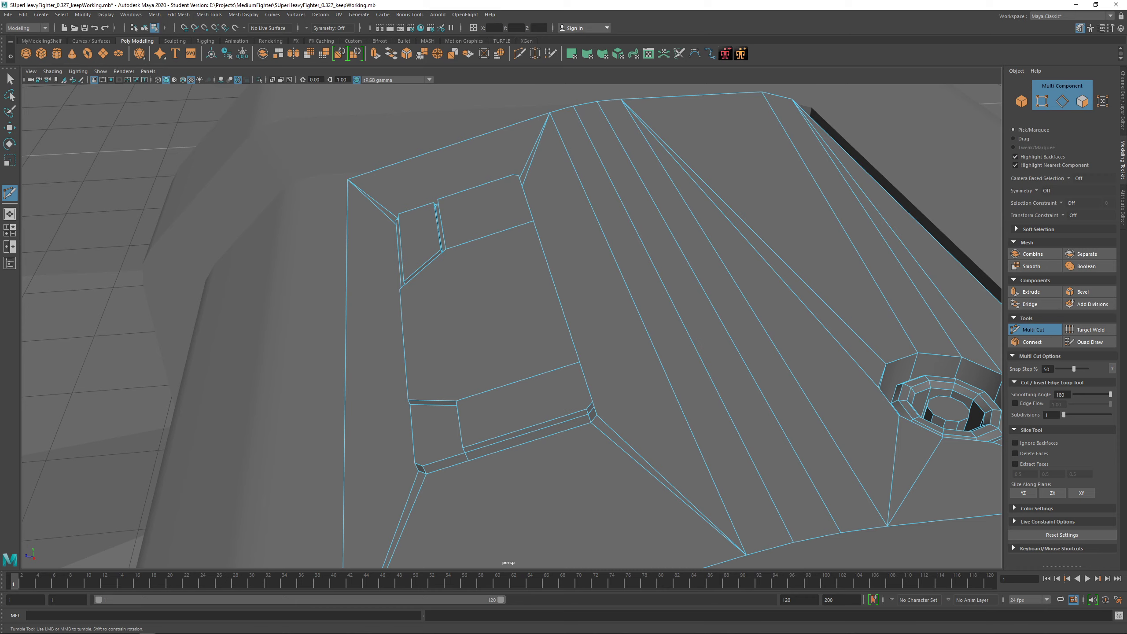
pyautogui.keyDown('alt'); pyautogui.moveTo(735, 396); pyautogui.dragTo(887, 384); pyautogui.keyUp('alt')
pyautogui.press('q')
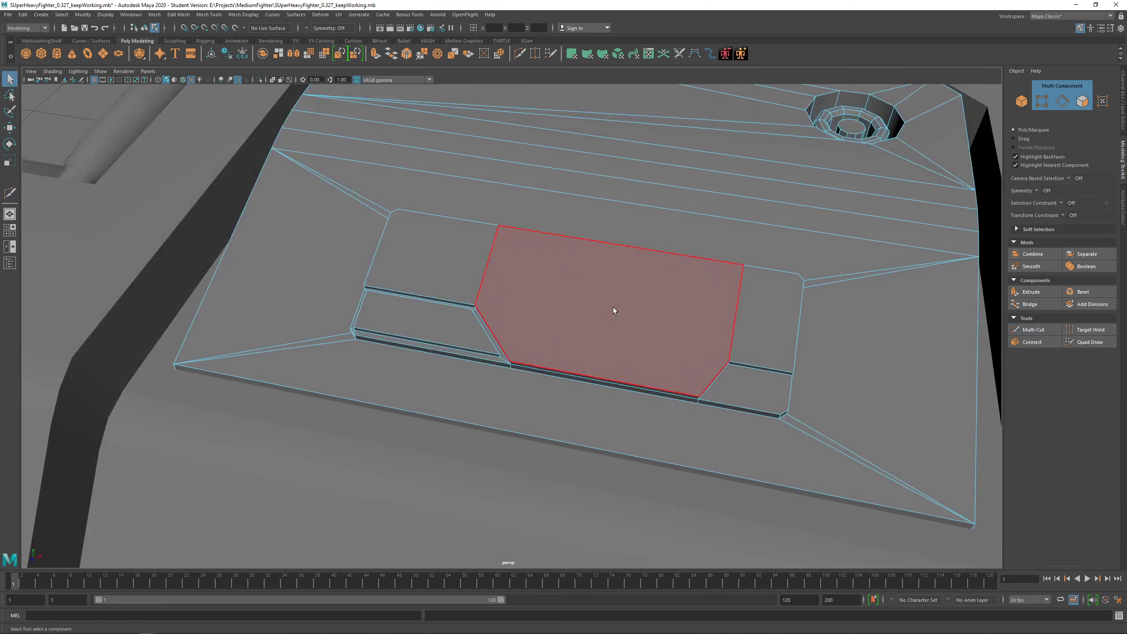
# Select the plate's center face to examine it, return to object selection, and review the panel in place on the box
pyautogui.click(613, 307)
pyautogui.scroll(2, 634, 338)
pyautogui.keyDown('alt'); pyautogui.moveTo(634, 338); pyautogui.dragTo(563, 310); pyautogui.keyUp('alt')
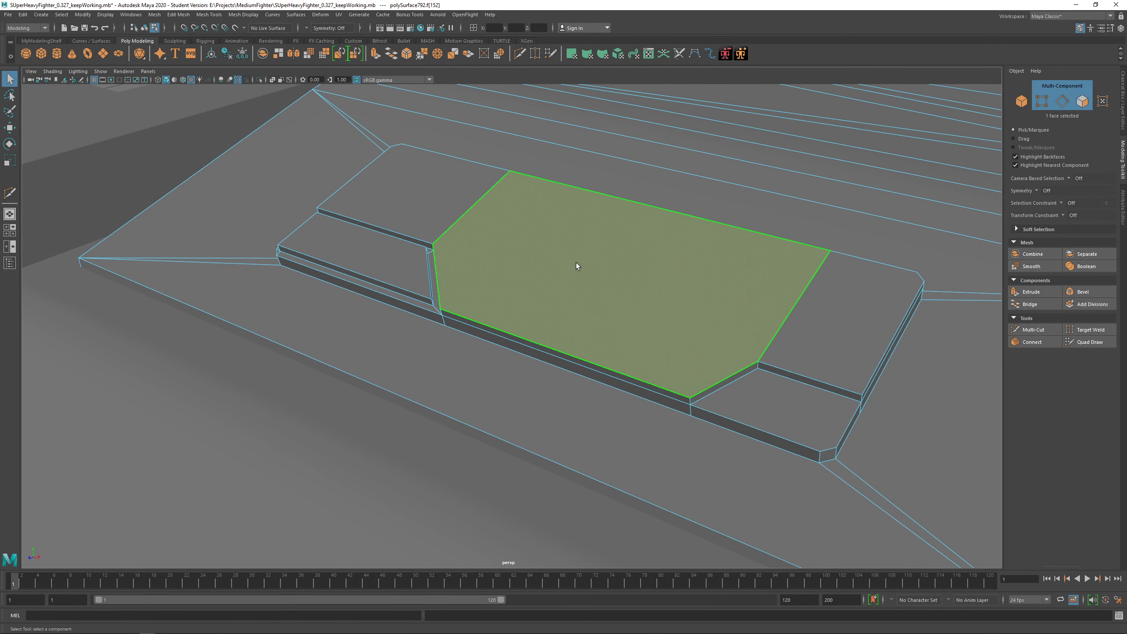
pyautogui.keyDown('alt'); pyautogui.moveTo(666, 291); pyautogui.dragTo(618, 283, button='right'); pyautogui.keyUp('alt')
pyautogui.keyDown('alt'); pyautogui.moveTo(590, 310); pyautogui.dragTo(604, 330); pyautogui.keyUp('alt')
pyautogui.keyDown('alt'); pyautogui.moveTo(604, 329); pyautogui.dragTo(594, 338, button='right'); pyautogui.keyUp('alt')
pyautogui.keyDown('alt'); pyautogui.moveTo(593, 338); pyautogui.dragTo(624, 335); pyautogui.keyUp('alt')
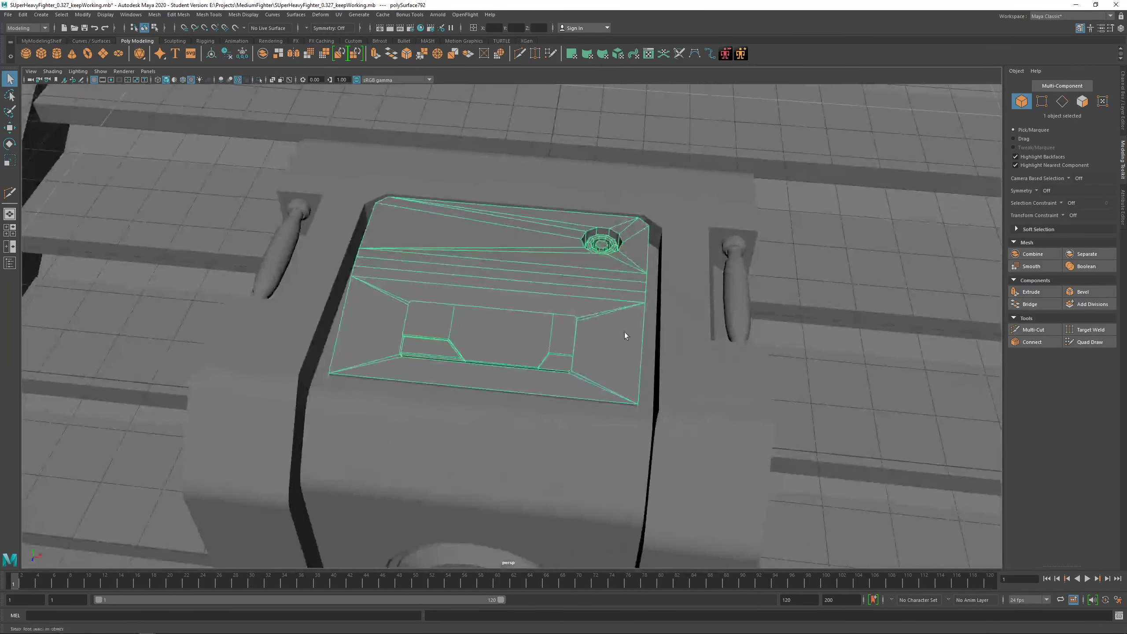
pyautogui.keyDown('alt'); pyautogui.moveTo(624, 332); pyautogui.dragTo(576, 351, button='right'); pyautogui.keyUp('alt')
# Select the edge loop bordering the box housing's recessed middle section, including the underside edges, and bevel it with a Fraction of 0.147
pyautogui.click(669, 385)
pyautogui.keyDown('alt'); pyautogui.moveTo(669, 385); pyautogui.dragTo(515, 404); pyautogui.keyUp('alt')
pyautogui.keyDown('alt'); pyautogui.moveTo(515, 404); pyautogui.dragTo(517, 294, button='middle'); pyautogui.keyUp('alt')
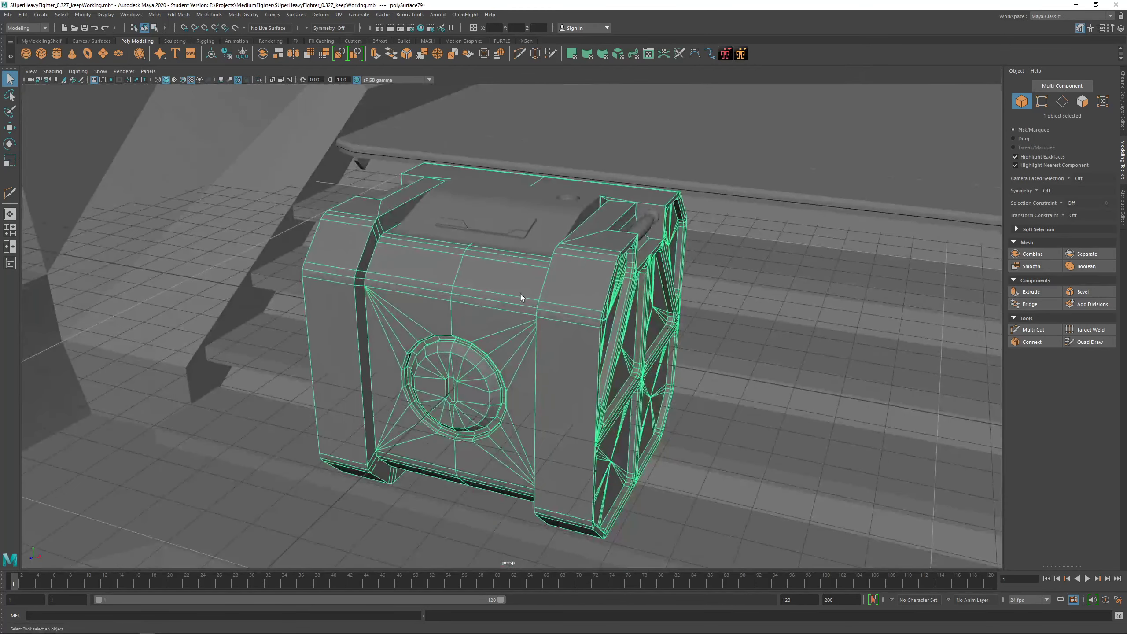
pyautogui.keyDown('alt'); pyautogui.moveTo(518, 295); pyautogui.dragTo(550, 301); pyautogui.keyUp('alt')
pyautogui.moveTo(560, 309); pyautogui.dragTo(561, 285, button='right')
pyautogui.doubleClick(558, 315)
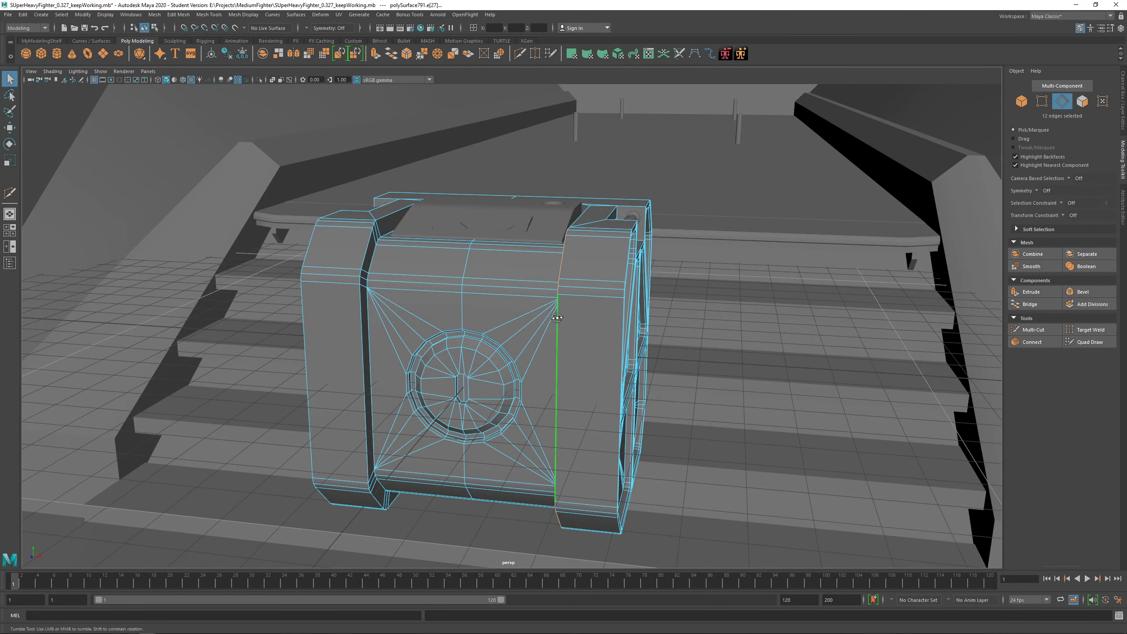
pyautogui.keyDown('alt'); pyautogui.moveTo(558, 315); pyautogui.dragTo(603, 240); pyautogui.keyUp('alt')
pyautogui.keyDown('shift'); pyautogui.click(595, 226); pyautogui.keyUp('shift')
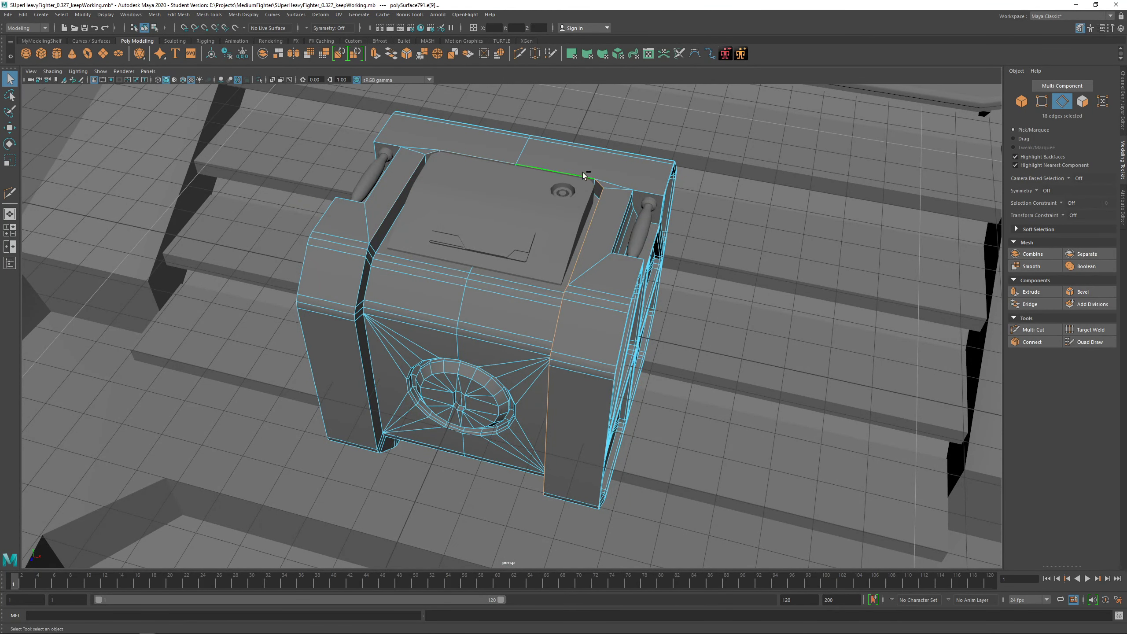
pyautogui.keyDown('alt'); pyautogui.moveTo(365, 289); pyautogui.dragTo(377, 160); pyautogui.keyUp('alt')
pyautogui.keyDown('alt'); pyautogui.moveTo(393, 324); pyautogui.dragTo(431, 399); pyautogui.keyUp('alt')
pyautogui.keyDown('alt'); pyautogui.moveTo(430, 400); pyautogui.dragTo(413, 311, button='middle'); pyautogui.keyUp('alt')
pyautogui.keyDown('alt'); pyautogui.moveTo(399, 329); pyautogui.dragTo(446, 376, button='right'); pyautogui.keyUp('alt')
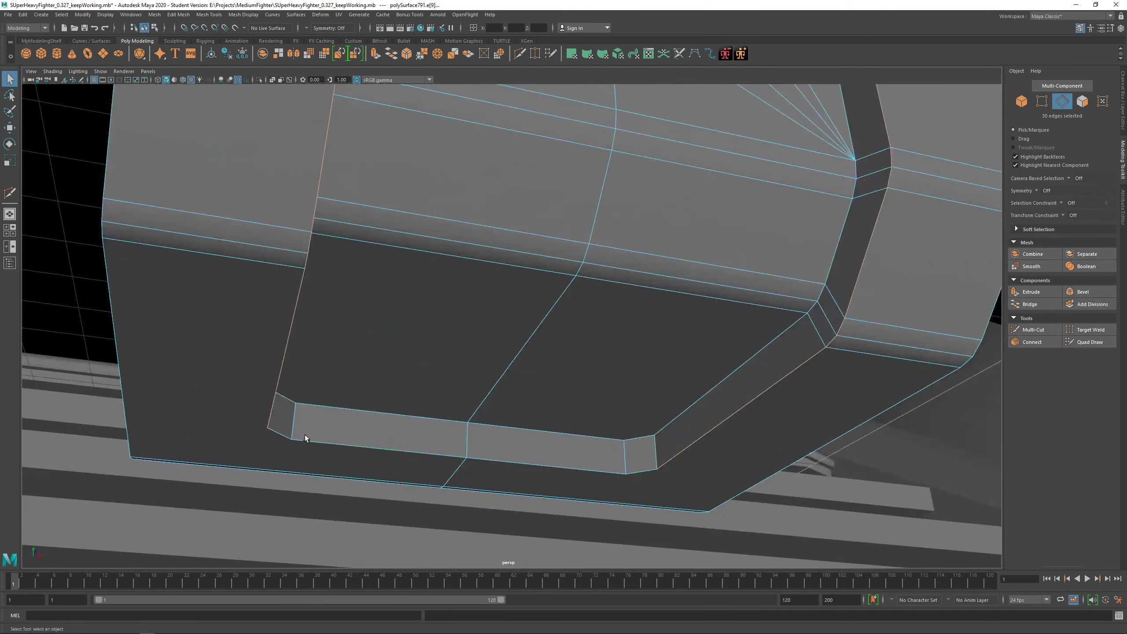
pyautogui.keyDown('shift'); pyautogui.click(283, 437); pyautogui.keyUp('shift')
pyautogui.keyDown('shift'); pyautogui.click(341, 451); pyautogui.keyUp('shift')
pyautogui.keyDown('alt'); pyautogui.moveTo(635, 471); pyautogui.dragTo(596, 312, button='right'); pyautogui.keyUp('alt')
pyautogui.keyDown('alt'); pyautogui.moveTo(596, 312); pyautogui.dragTo(552, 356); pyautogui.keyUp('alt')
pyautogui.keyDown('alt'); pyautogui.moveTo(553, 355); pyautogui.dragTo(515, 410, button='middle'); pyautogui.keyUp('alt')
pyautogui.keyDown('alt'); pyautogui.moveTo(526, 311); pyautogui.dragTo(429, 185); pyautogui.keyUp('alt')
pyautogui.keyDown('shift'); pyautogui.moveTo(430, 185); pyautogui.dragTo(448, 187, button='right'); pyautogui.keyUp('shift')
pyautogui.moveTo(483, 196); pyautogui.dragTo(349, 230)
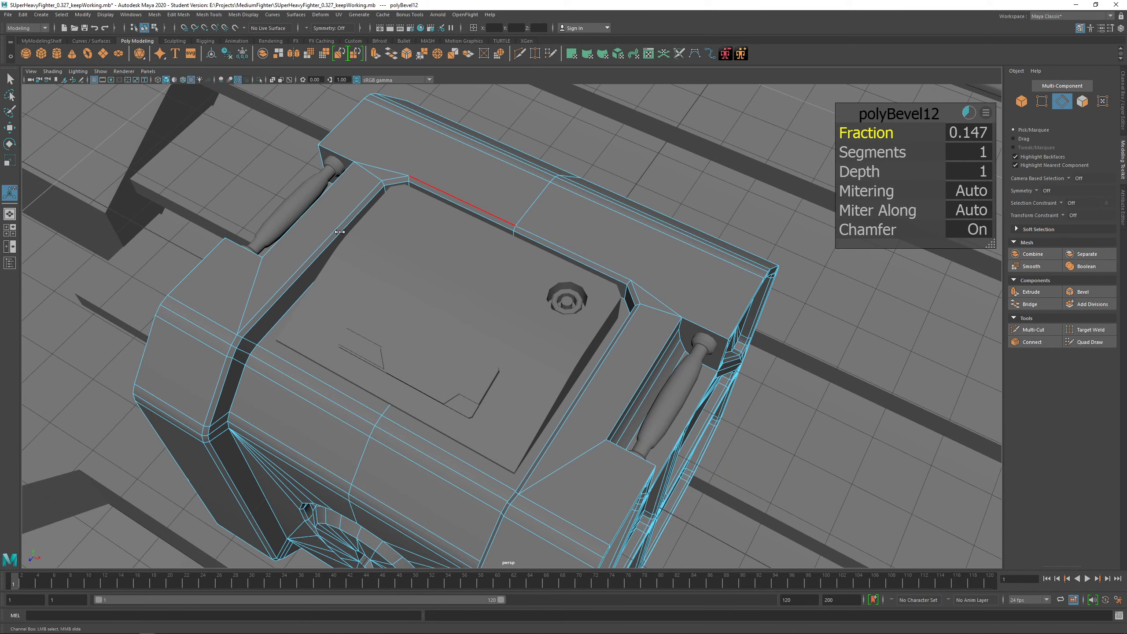
pyautogui.moveTo(336, 274)
pyautogui.keyDown('alt'); pyautogui.mouseDown()
pyautogui.moveTo(359, 275)
pyautogui.moveTo(364, 241)
pyautogui.moveTo(350, 232)
pyautogui.moveTo(377, 240)
pyautogui.moveTo(338, 281)
pyautogui.mouseUp(); pyautogui.keyUp('alt')
pyautogui.moveTo(338, 281); pyautogui.dragTo(355, 261, button='right')
# Examine the beveled housing from its side and front, and the detailed top panel from above
pyautogui.keyDown('alt'); pyautogui.moveTo(355, 261); pyautogui.dragTo(418, 264); pyautogui.keyUp('alt')
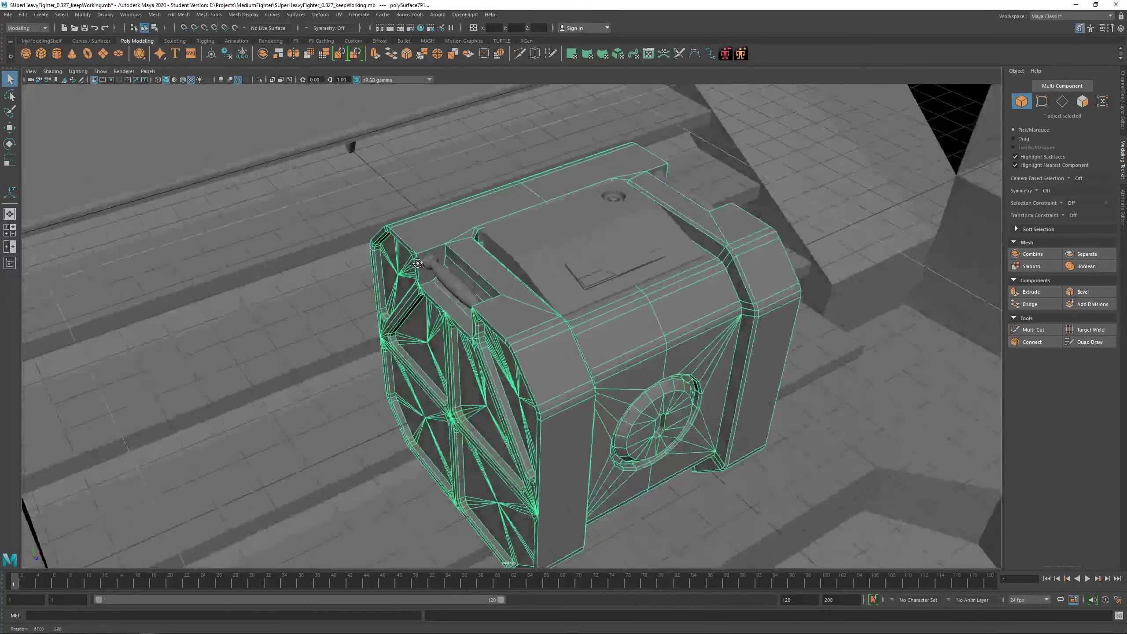
pyautogui.keyDown('alt'); pyautogui.moveTo(467, 306); pyautogui.dragTo(472, 293, button='middle'); pyautogui.keyUp('alt')
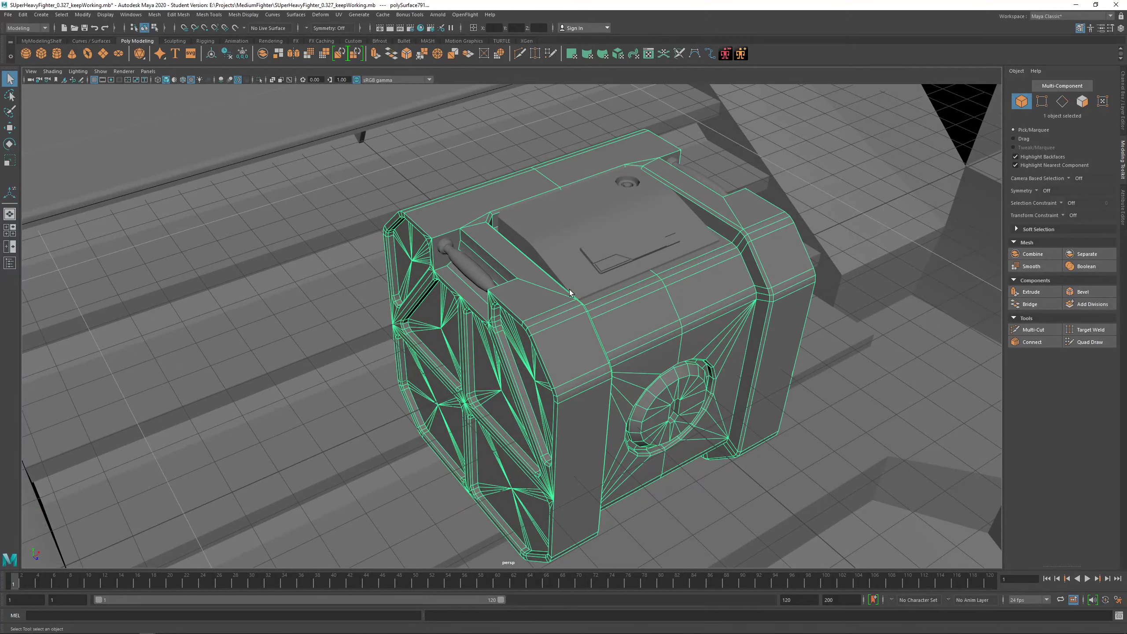
pyautogui.keyDown('alt'); pyautogui.moveTo(570, 289); pyautogui.dragTo(610, 319); pyautogui.keyUp('alt')
pyautogui.keyDown('alt'); pyautogui.moveTo(457, 317); pyautogui.dragTo(480, 266); pyautogui.keyUp('alt')
pyautogui.click(528, 313)
pyautogui.keyDown('alt'); pyautogui.moveTo(528, 313); pyautogui.dragTo(464, 270); pyautogui.keyUp('alt')
pyautogui.keyDown('alt'); pyautogui.moveTo(480, 230); pyautogui.dragTo(481, 351, button='middle'); pyautogui.keyUp('alt')
pyautogui.click(729, 318)
pyautogui.keyDown('alt'); pyautogui.moveTo(560, 328); pyautogui.dragTo(484, 355); pyautogui.keyUp('alt')
pyautogui.click(536, 264)
pyautogui.scroll(3, 533, 246)
pyautogui.keyDown('alt'); pyautogui.moveTo(533, 245); pyautogui.dragTo(505, 254); pyautogui.keyUp('alt')
pyautogui.scroll(5, 540, 233)
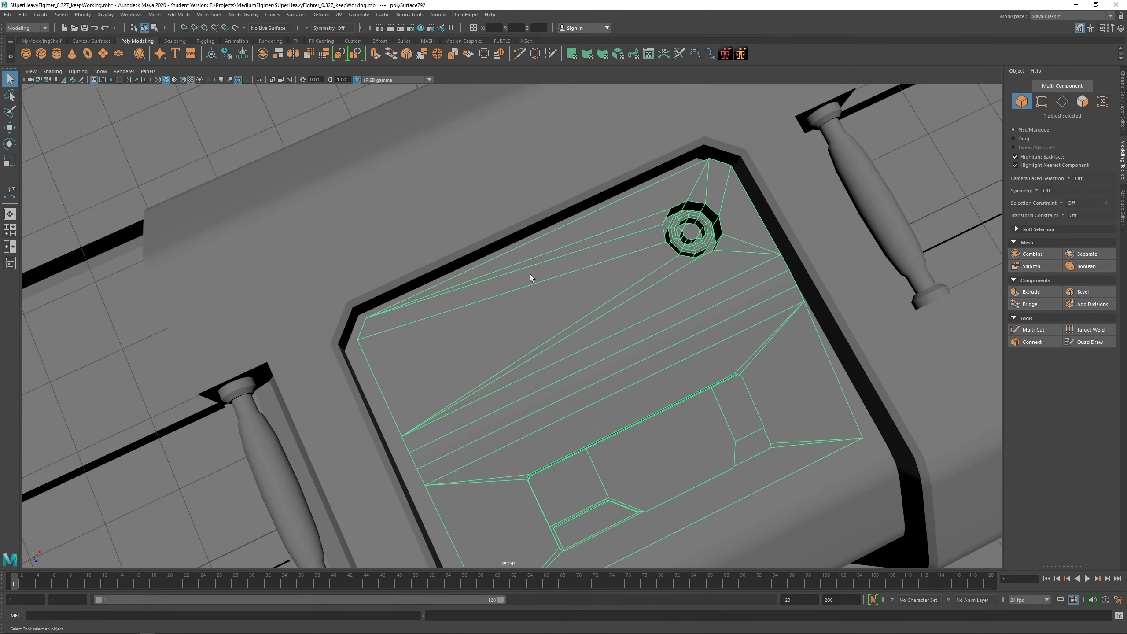
pyautogui.scroll(-5, 532, 293)
pyautogui.keyDown('alt'); pyautogui.moveTo(539, 308); pyautogui.dragTo(528, 292); pyautogui.keyUp('alt')
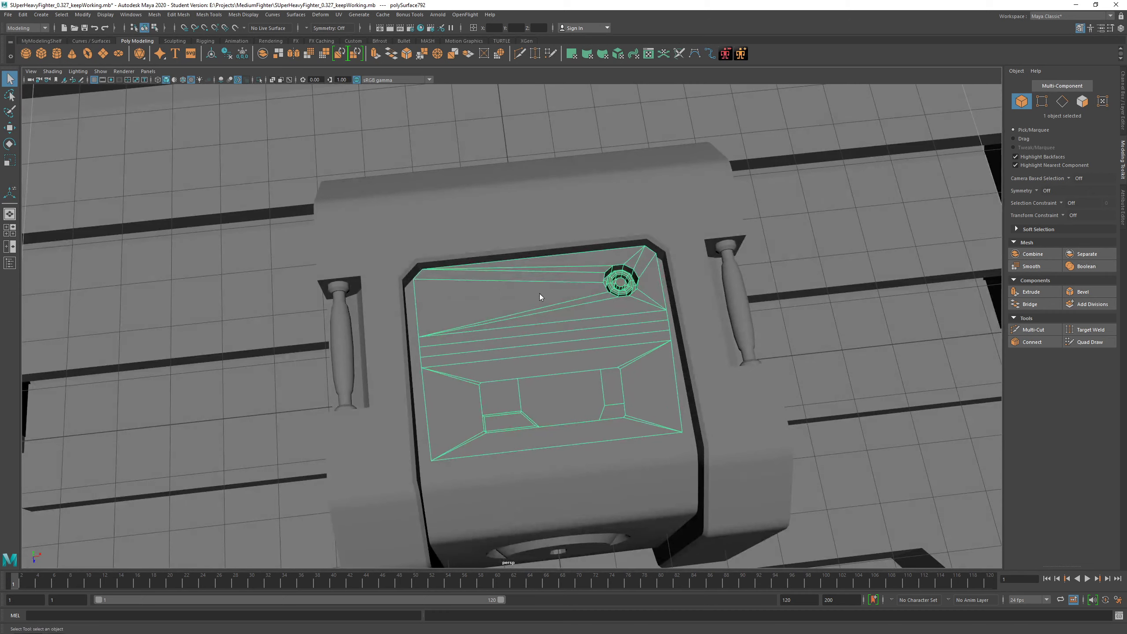
# Select the box's housing, top panel and handles together and isolate them in the viewport
pyautogui.click(792, 327)
pyautogui.keyDown('alt'); pyautogui.moveTo(792, 327); pyautogui.dragTo(639, 330); pyautogui.keyUp('alt')
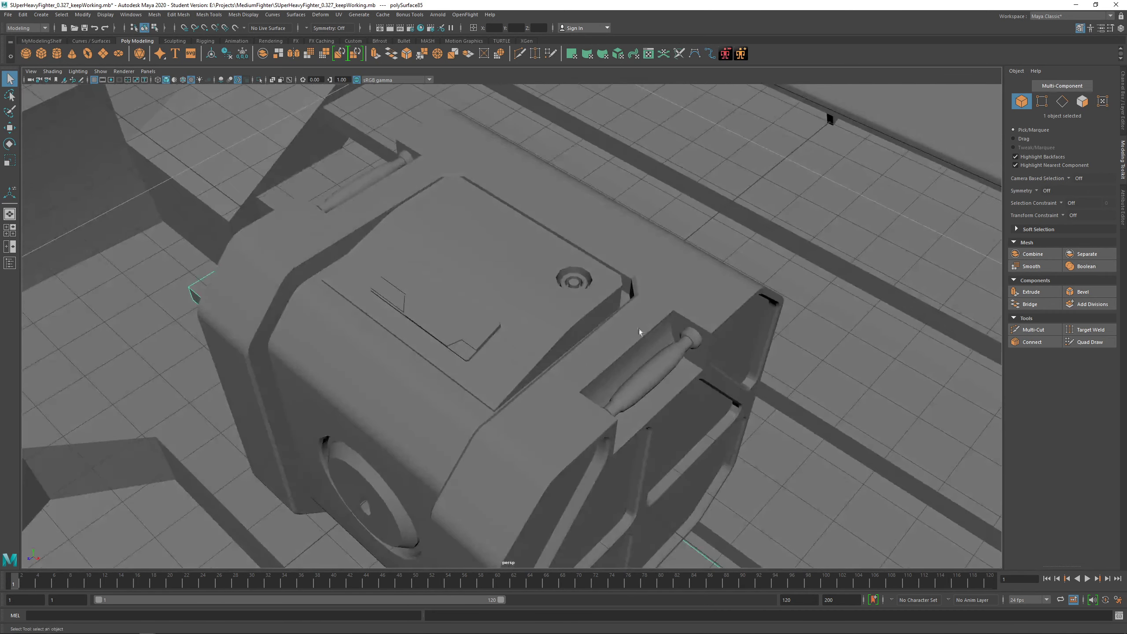
pyautogui.click(508, 313)
pyautogui.keyDown('shift'); pyautogui.click(653, 363); pyautogui.keyUp('shift')
pyautogui.keyDown('shift'); pyautogui.click(597, 342); pyautogui.keyUp('shift')
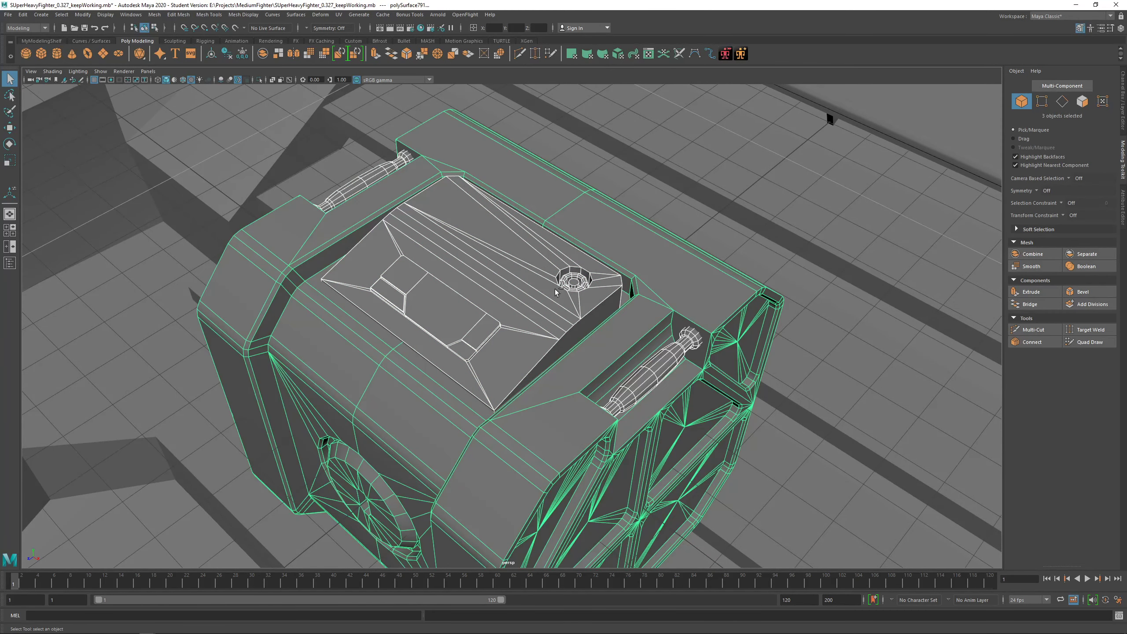
pyautogui.hotkey('ctrl', '1')
pyautogui.keyDown('alt'); pyautogui.moveTo(578, 302); pyautogui.dragTo(711, 333); pyautogui.keyUp('alt')
# Create a polygon cube and raise it to Y 42.42, at the surface of the box's top panel
pyautogui.click(767, 310)
pyautogui.keyDown('shift'); pyautogui.rightClick(758, 272); pyautogui.keyUp('shift')
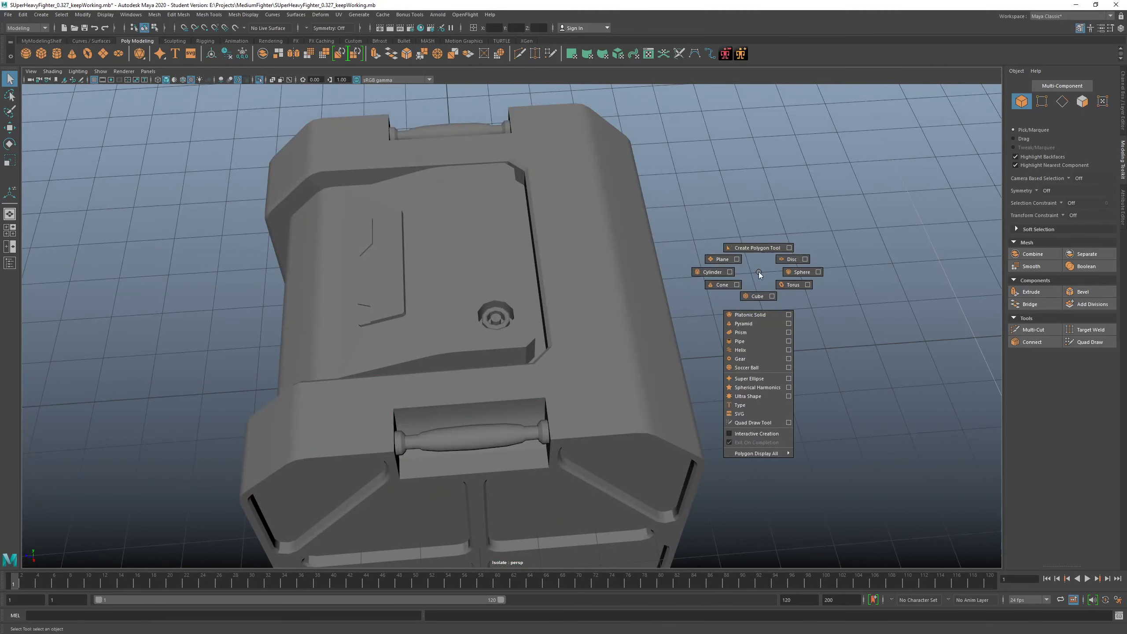
pyautogui.keyDown('shift'); pyautogui.moveTo(751, 301); pyautogui.dragTo(595, 344, button='right'); pyautogui.keyUp('shift')
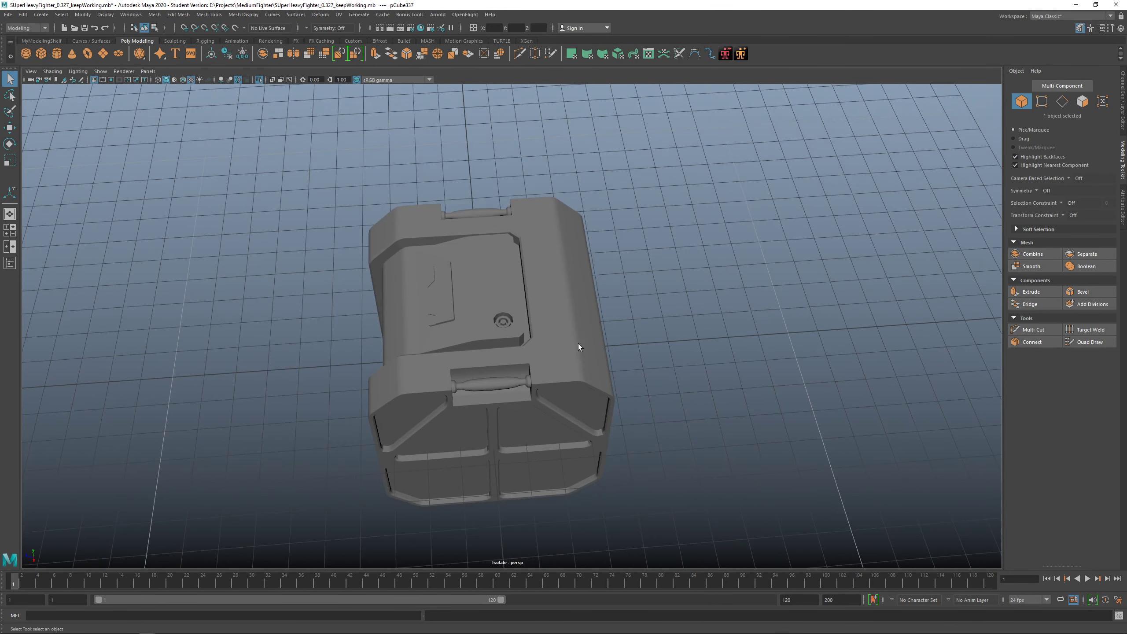
pyautogui.press('w')
pyautogui.moveTo(484, 232); pyautogui.dragTo(485, 246)
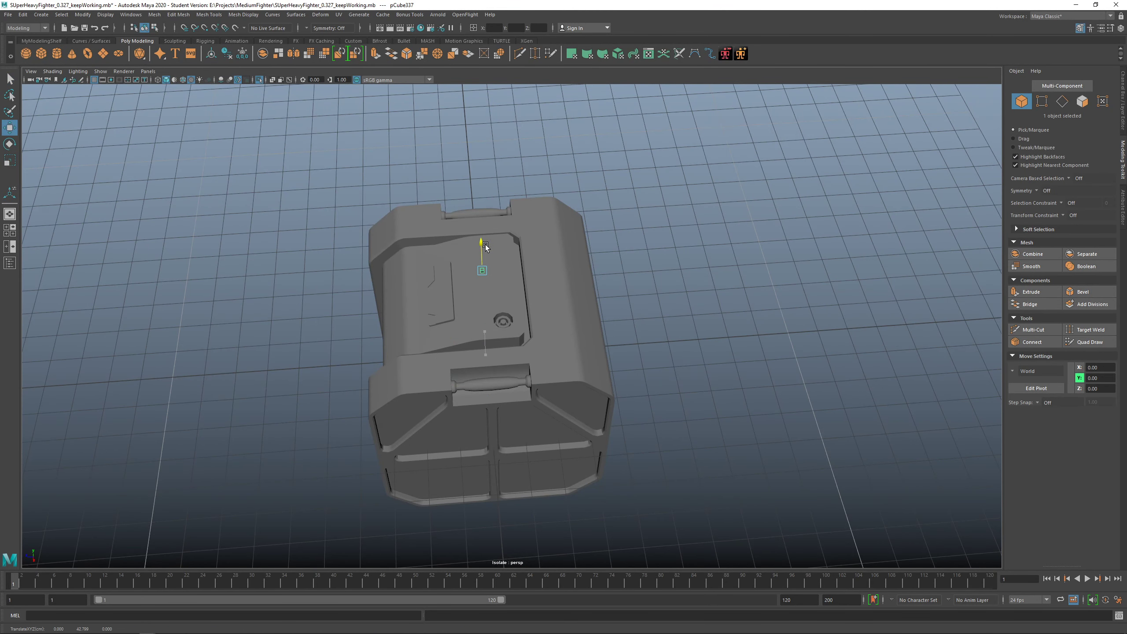
pyautogui.keyDown('alt'); pyautogui.moveTo(480, 300); pyautogui.dragTo(546, 291); pyautogui.keyUp('alt')
pyautogui.keyDown('alt'); pyautogui.moveTo(546, 291); pyautogui.dragTo(559, 251, button='right'); pyautogui.keyUp('alt')
pyautogui.keyDown('alt'); pyautogui.moveTo(559, 251); pyautogui.dragTo(550, 269, button='middle'); pyautogui.keyUp('alt')
pyautogui.keyDown('alt'); pyautogui.moveTo(551, 270); pyautogui.dragTo(526, 282); pyautogui.keyUp('alt')
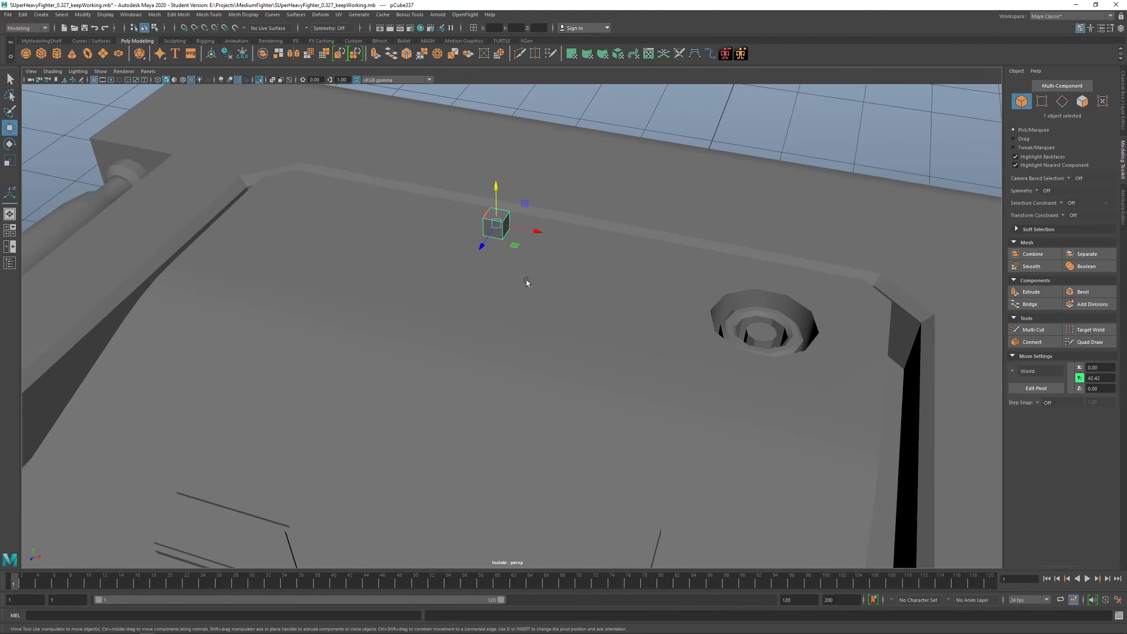
# Stretch the cube to an X scale of 11.53 to form a long bar across the panel
pyautogui.moveTo(534, 233); pyautogui.dragTo(757, 315)
pyautogui.keyDown('alt'); pyautogui.moveTo(628, 316); pyautogui.dragTo(396, 274); pyautogui.keyUp('alt')
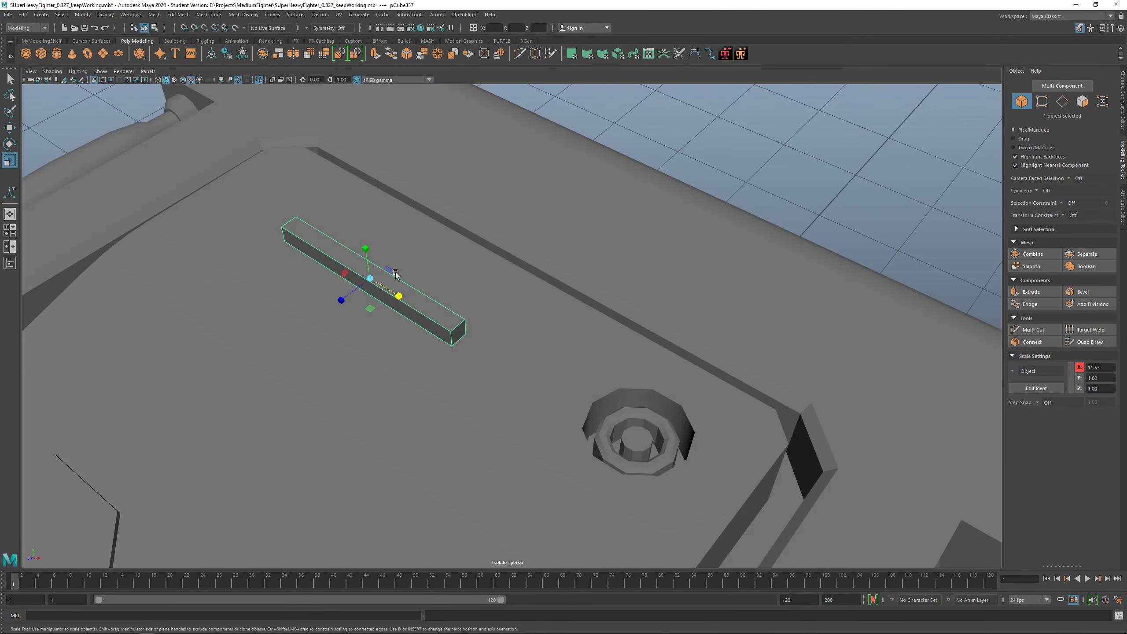
# Thicken the bar to a Y scale of 3.284 and a Z scale of 3.066
pyautogui.moveTo(339, 297); pyautogui.dragTo(278, 352)
pyautogui.keyDown('alt'); pyautogui.moveTo(399, 351); pyautogui.dragTo(231, 284); pyautogui.keyUp('alt')
pyautogui.keyDown('alt'); pyautogui.moveTo(355, 258); pyautogui.dragTo(420, 376, button='middle'); pyautogui.keyUp('alt')
pyautogui.moveTo(358, 155); pyautogui.dragTo(359, 89)
pyautogui.press('w')
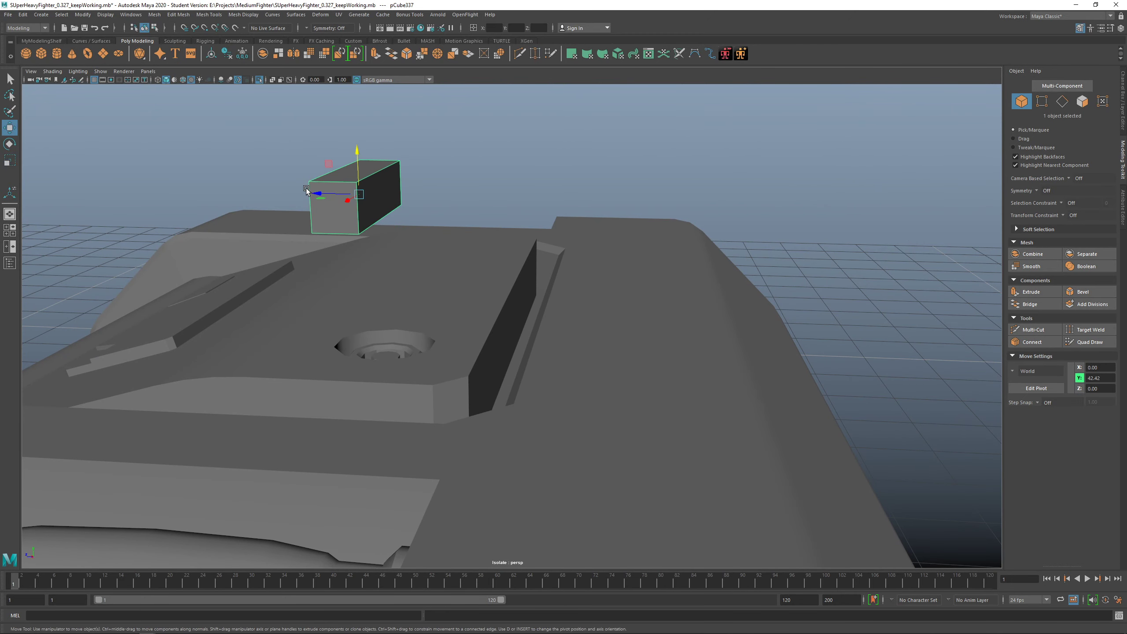
# Move the bar to Translate Y 35.261 and Translate Z -9.919, so it intersects the long edge of the top panel
pyautogui.click(1123, 104)
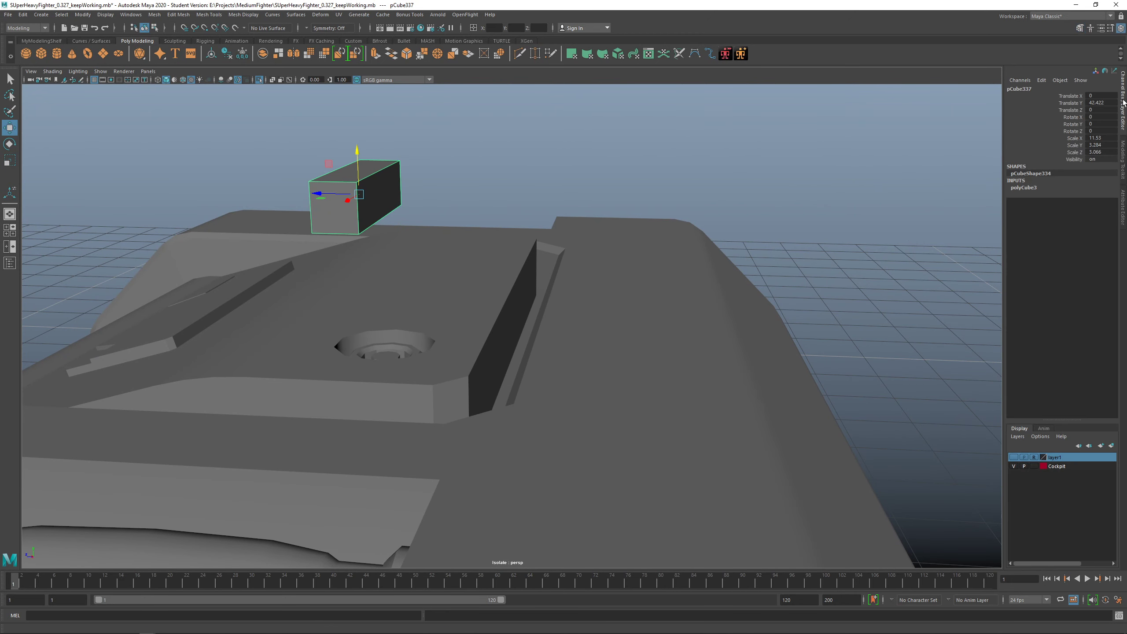
pyautogui.click(1073, 103)
pyautogui.keyDown('alt'); pyautogui.moveTo(383, 179); pyautogui.dragTo(491, 213); pyautogui.keyUp('alt')
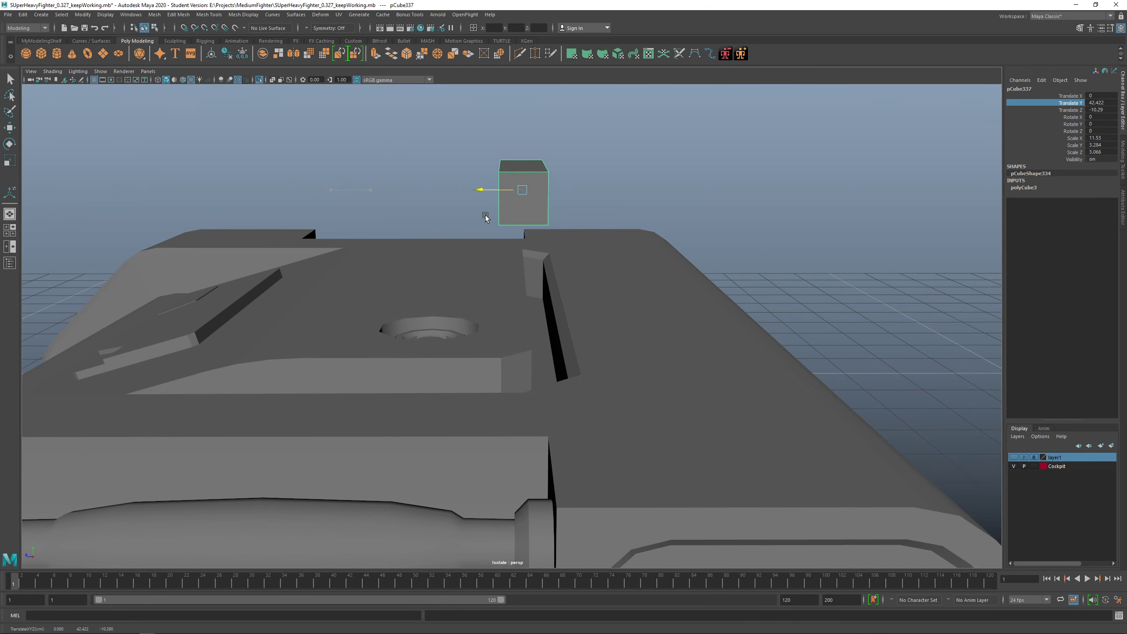
pyautogui.moveTo(525, 152); pyautogui.dragTo(597, 378)
# Subtract the bar from the top panel with a Boolean difference to cut a notch in the panel's long edge
pyautogui.press('q')
pyautogui.click(445, 297)
pyautogui.keyDown('alt'); pyautogui.moveTo(597, 376); pyautogui.dragTo(535, 313, button='middle'); pyautogui.keyUp('alt')
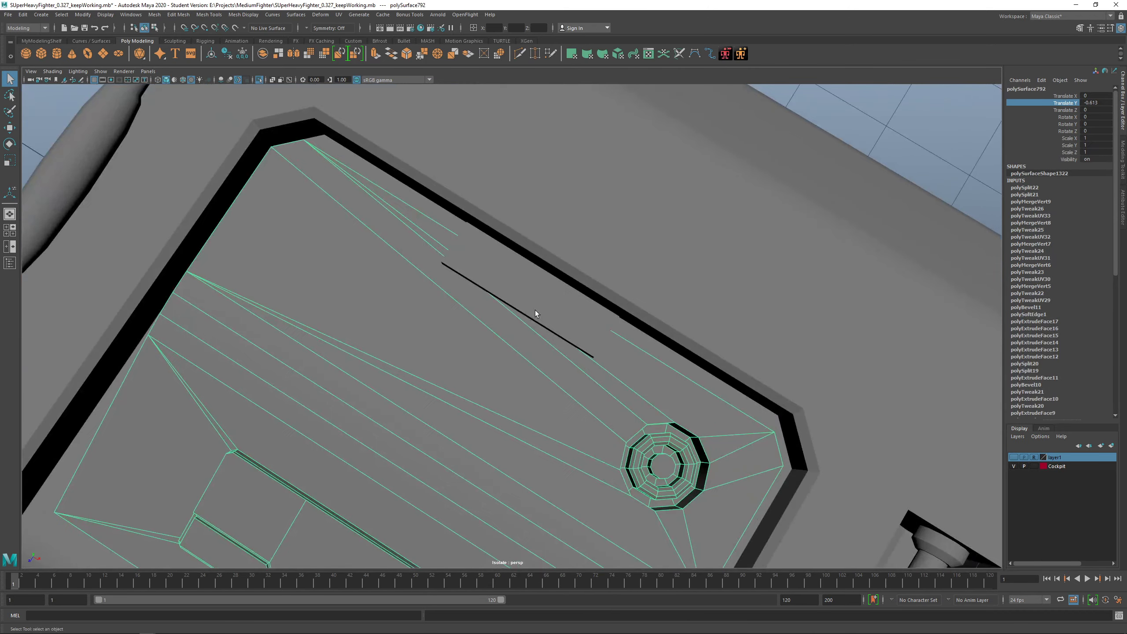
pyautogui.keyDown('alt'); pyautogui.moveTo(541, 312); pyautogui.dragTo(456, 261); pyautogui.keyUp('alt')
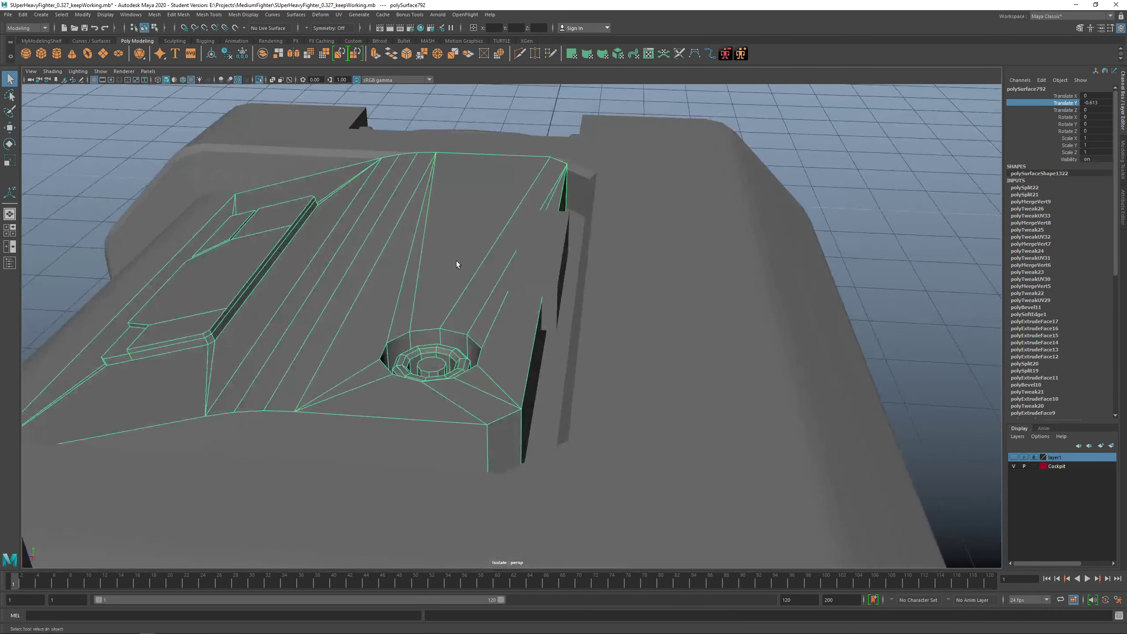
pyautogui.click(550, 248)
pyautogui.keyDown('shift'); pyautogui.rightClick(548, 231); pyautogui.keyUp('shift')
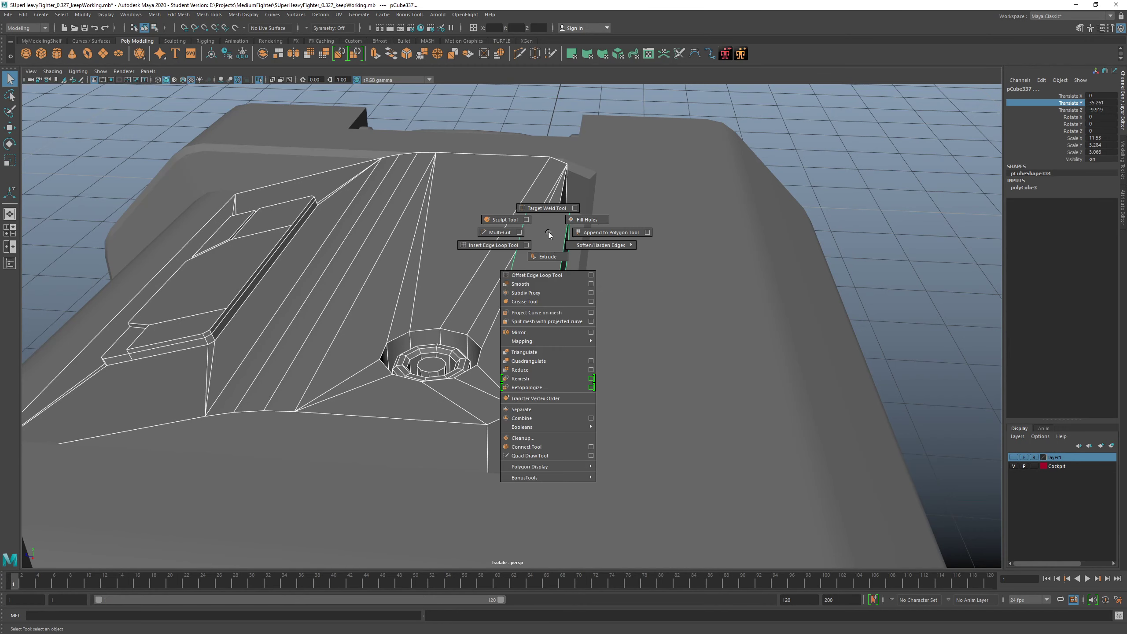
pyautogui.click(422, 229)
pyautogui.click(549, 256)
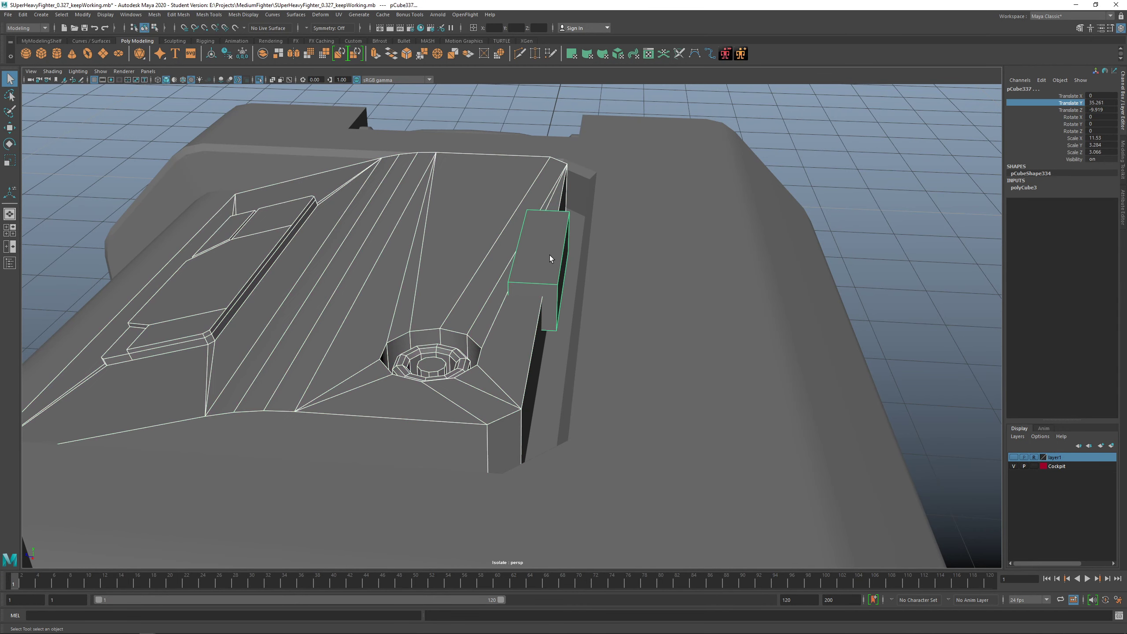
pyautogui.keyDown('shift'); pyautogui.rightClick(447, 208); pyautogui.keyUp('shift')
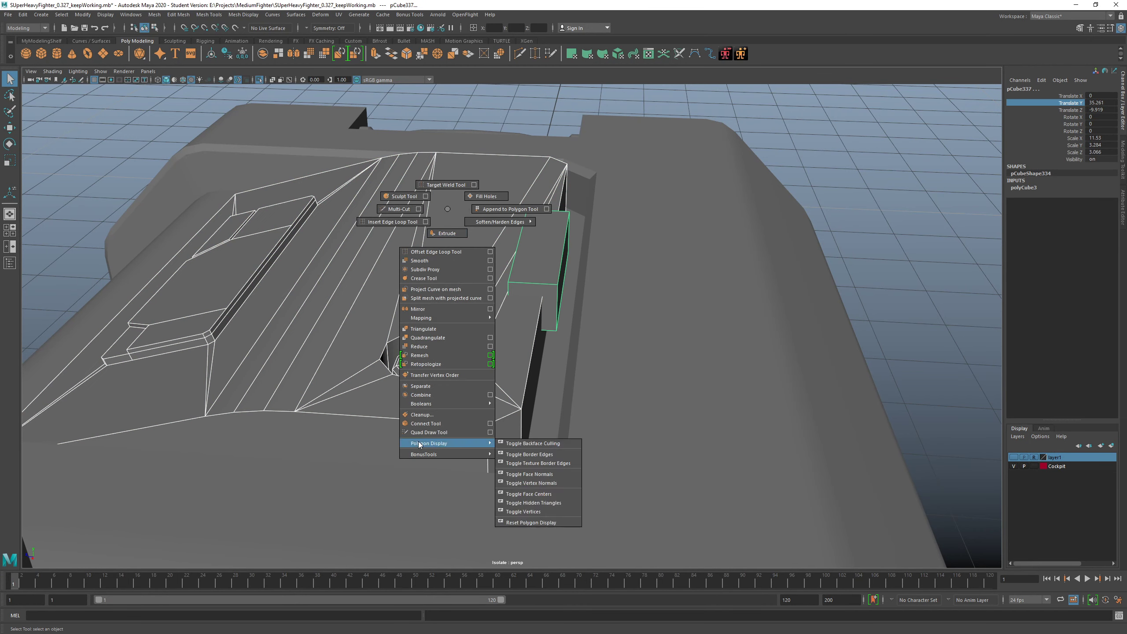
pyautogui.moveTo(455, 405)
pyautogui.click(515, 412)
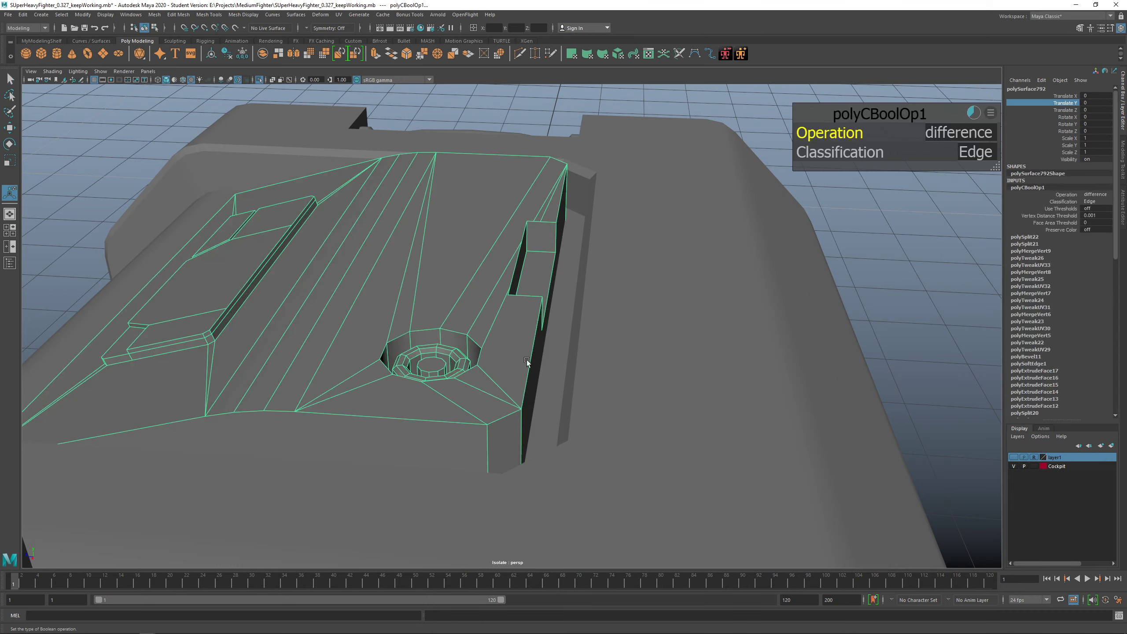
# Examine the notched top panel on the whole box from several distances and angles
pyautogui.keyDown('alt'); pyautogui.moveTo(514, 413); pyautogui.dragTo(588, 357); pyautogui.keyUp('alt')
pyautogui.scroll(-8, 588, 358)
pyautogui.click(775, 308)
pyautogui.scroll(-5, 523, 379)
pyautogui.scroll(-5, 523, 379)
pyautogui.keyDown('alt'); pyautogui.moveTo(522, 379); pyautogui.dragTo(680, 358); pyautogui.keyUp('alt')
pyautogui.scroll(-4, 576, 369)
pyautogui.keyDown('alt'); pyautogui.moveTo(575, 369); pyautogui.dragTo(712, 397); pyautogui.keyUp('alt')
pyautogui.scroll(8, 507, 371)
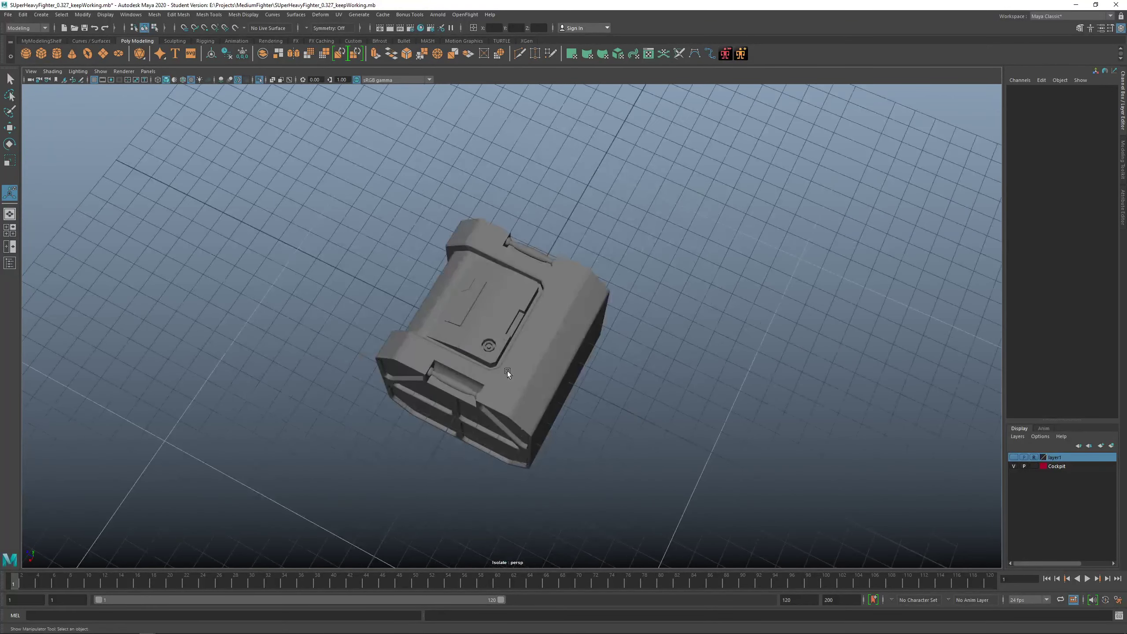
pyautogui.keyDown('alt'); pyautogui.moveTo(507, 370); pyautogui.dragTo(613, 351); pyautogui.keyUp('alt')
pyautogui.scroll(8, 537, 341)
# Merge the stray vertices along the notch's rim into its corners with Target Weld
pyautogui.click(507, 329)
pyautogui.keyDown('alt'); pyautogui.moveTo(507, 330); pyautogui.dragTo(697, 330); pyautogui.keyUp('alt')
pyautogui.click(1123, 159)
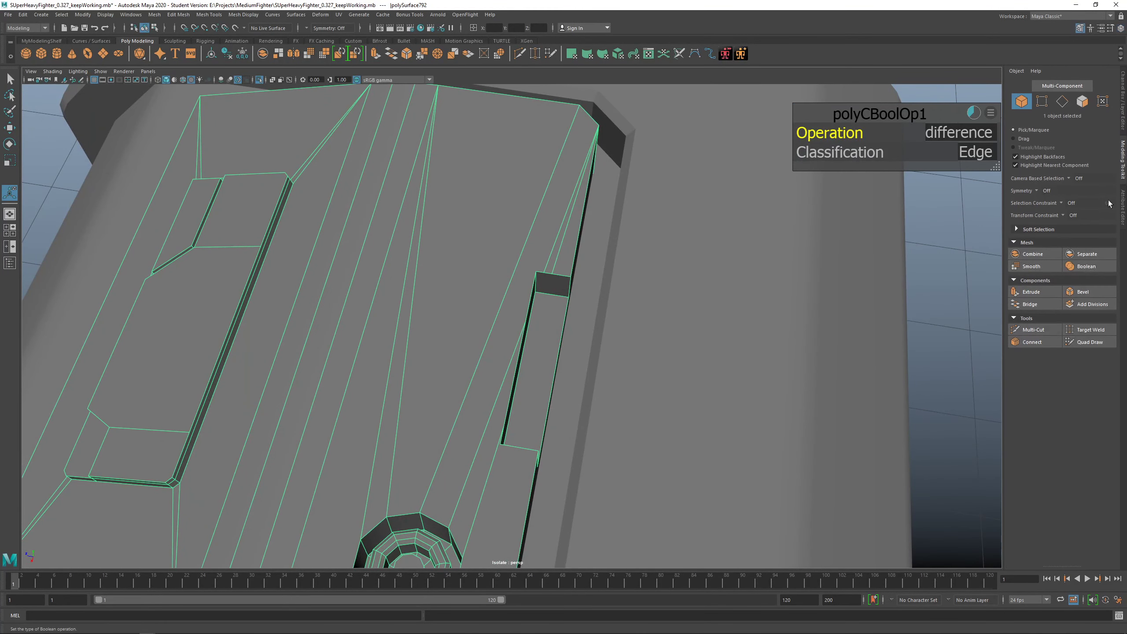
pyautogui.click(1090, 329)
pyautogui.scroll(5, 524, 283)
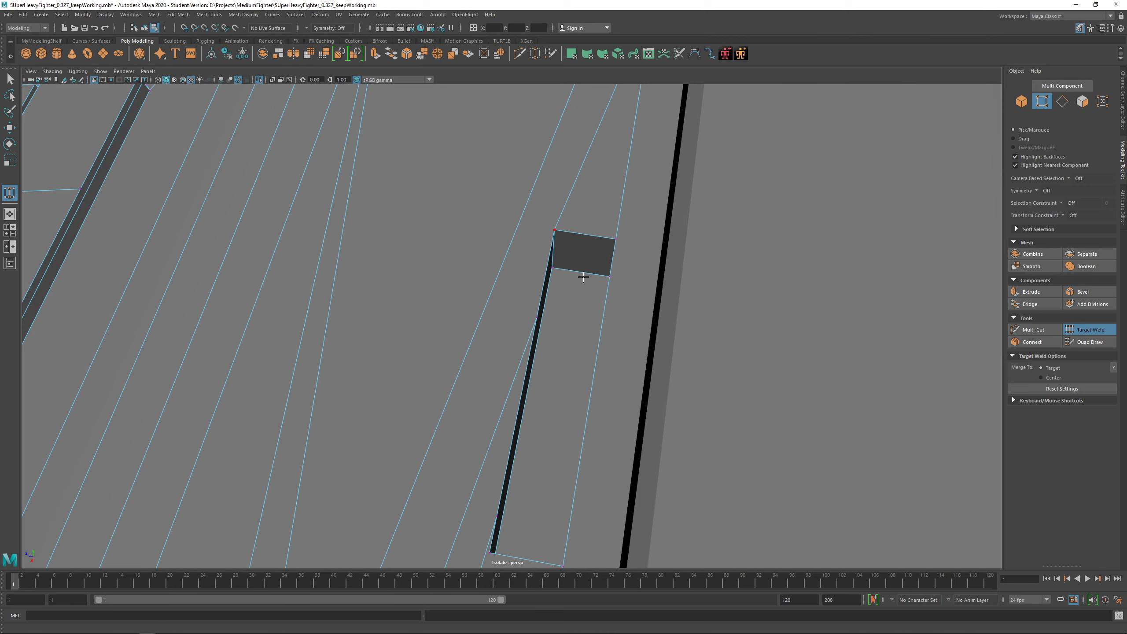
pyautogui.moveTo(584, 276)
pyautogui.keyDown('alt'); pyautogui.mouseDown()
pyautogui.moveTo(470, 271)
pyautogui.moveTo(478, 279)
pyautogui.mouseUp(); pyautogui.keyUp('alt')
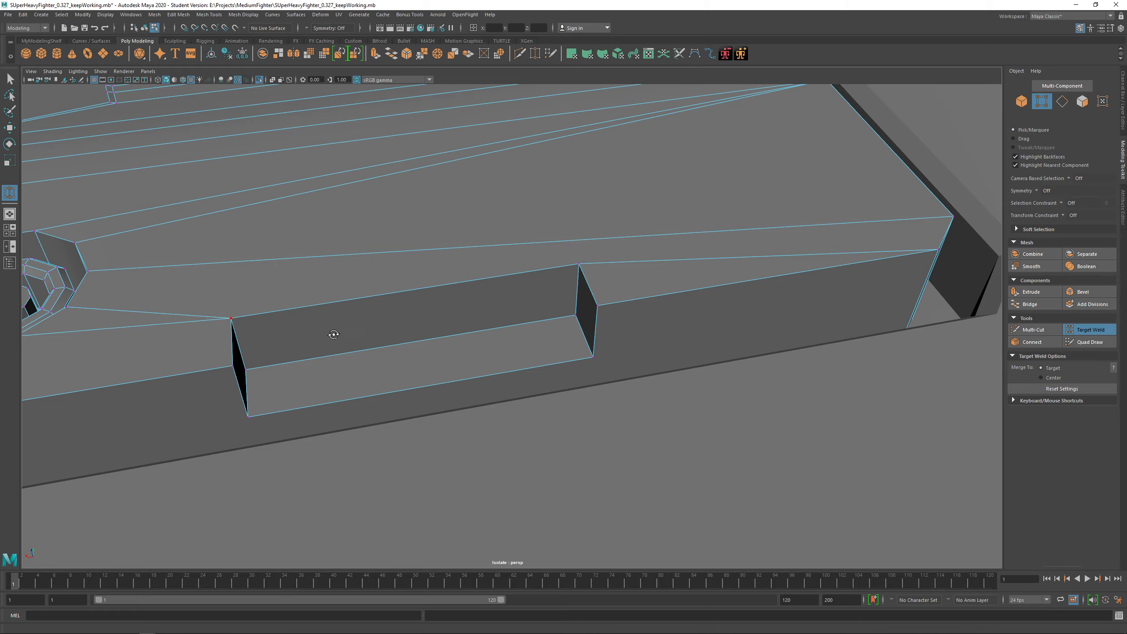
pyautogui.moveTo(334, 334)
pyautogui.keyDown('alt'); pyautogui.mouseDown()
pyautogui.moveTo(246, 326)
pyautogui.moveTo(379, 335)
pyautogui.moveTo(532, 324)
pyautogui.moveTo(418, 308)
pyautogui.moveTo(699, 353)
pyautogui.moveTo(548, 352)
pyautogui.moveTo(573, 355)
pyautogui.mouseUp(); pyautogui.keyUp('alt')
# Cut an edge from the notch's inner corner to the panel's nearby outer corner with Multi-Cut
pyautogui.keyDown('shift'); pyautogui.moveTo(573, 355); pyautogui.dragTo(520, 350, button='right'); pyautogui.keyUp('shift')
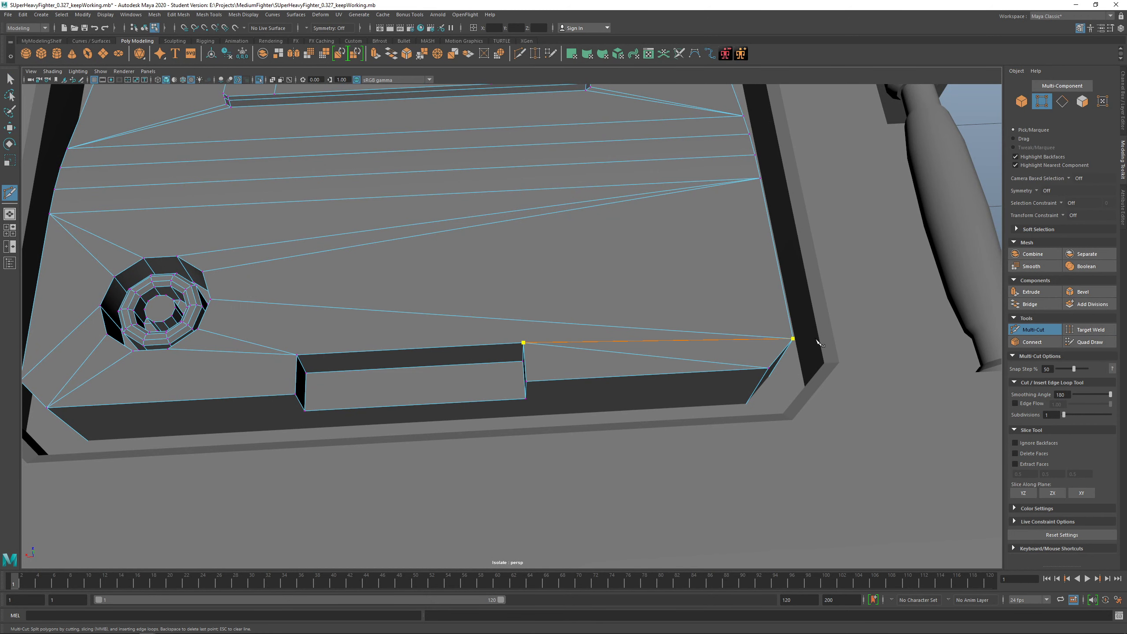
pyautogui.keyDown('alt'); pyautogui.moveTo(496, 349); pyautogui.dragTo(541, 318, button='middle'); pyautogui.keyUp('alt')
pyautogui.press('q')
pyautogui.moveTo(456, 279); pyautogui.dragTo(487, 257, button='right')
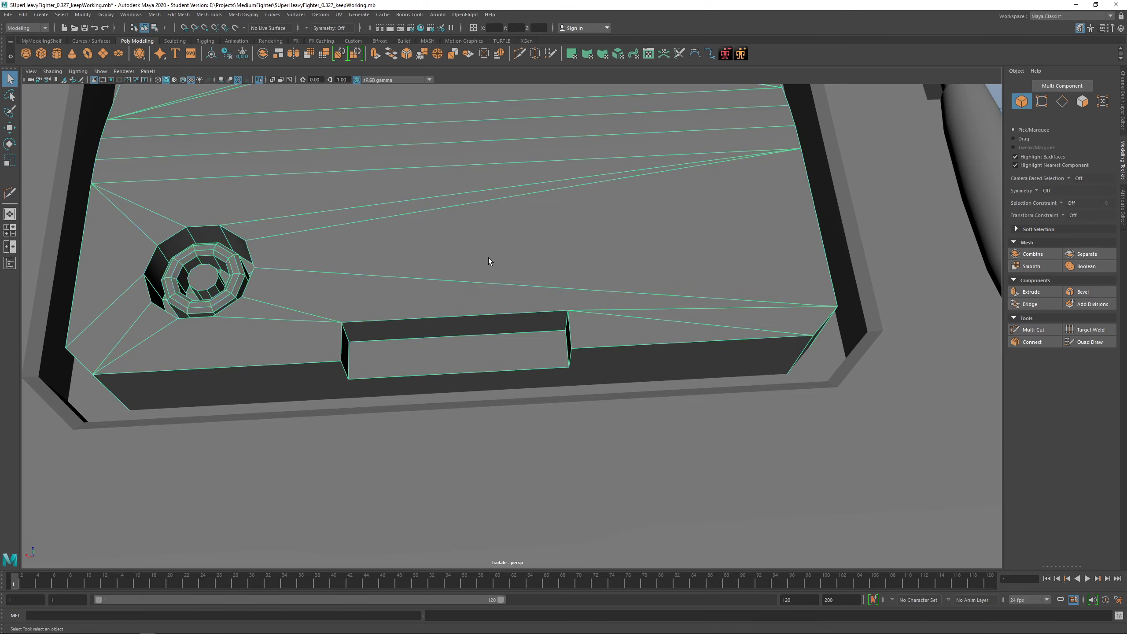
# Preview the top panel in smooth mesh display from several angles and return it to unsmoothed display
pyautogui.scroll(-4, 474, 273)
pyautogui.press('3')
pyautogui.moveTo(922, 251)
pyautogui.keyDown('alt'); pyautogui.mouseDown()
pyautogui.moveTo(541, 242)
pyautogui.moveTo(521, 342)
pyautogui.mouseUp(); pyautogui.keyUp('alt')
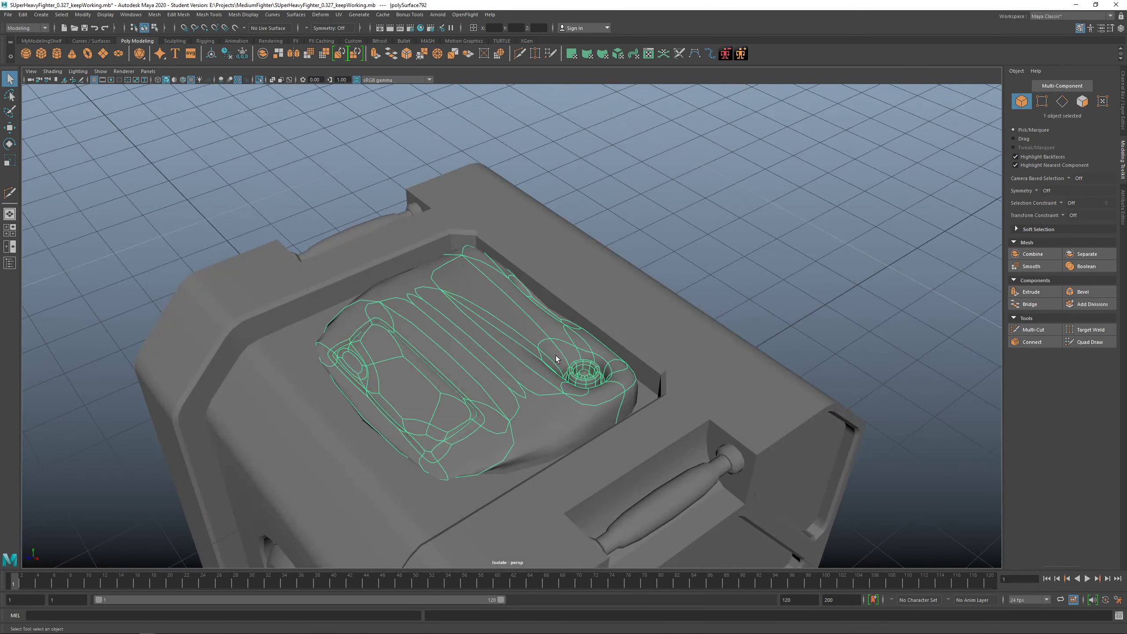
pyautogui.press('1')
pyautogui.click(781, 240)
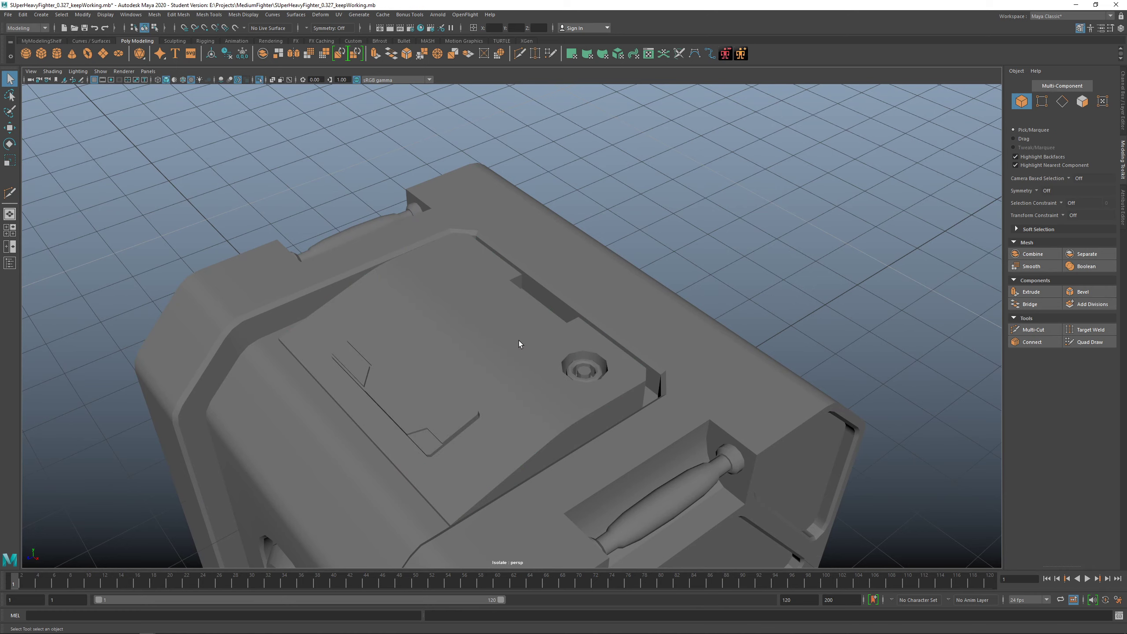
pyautogui.click(519, 340)
pyautogui.press('3')
pyautogui.click(808, 228)
pyautogui.moveTo(491, 349)
pyautogui.keyDown('alt'); pyautogui.mouseDown()
pyautogui.moveTo(550, 385)
pyautogui.moveTo(543, 364)
pyautogui.moveTo(532, 387)
pyautogui.mouseUp(); pyautogui.keyUp('alt')
pyautogui.click(500, 324)
pyautogui.press('f')
pyautogui.keyDown('alt'); pyautogui.moveTo(523, 319); pyautogui.dragTo(575, 327); pyautogui.keyUp('alt')
pyautogui.press('1')
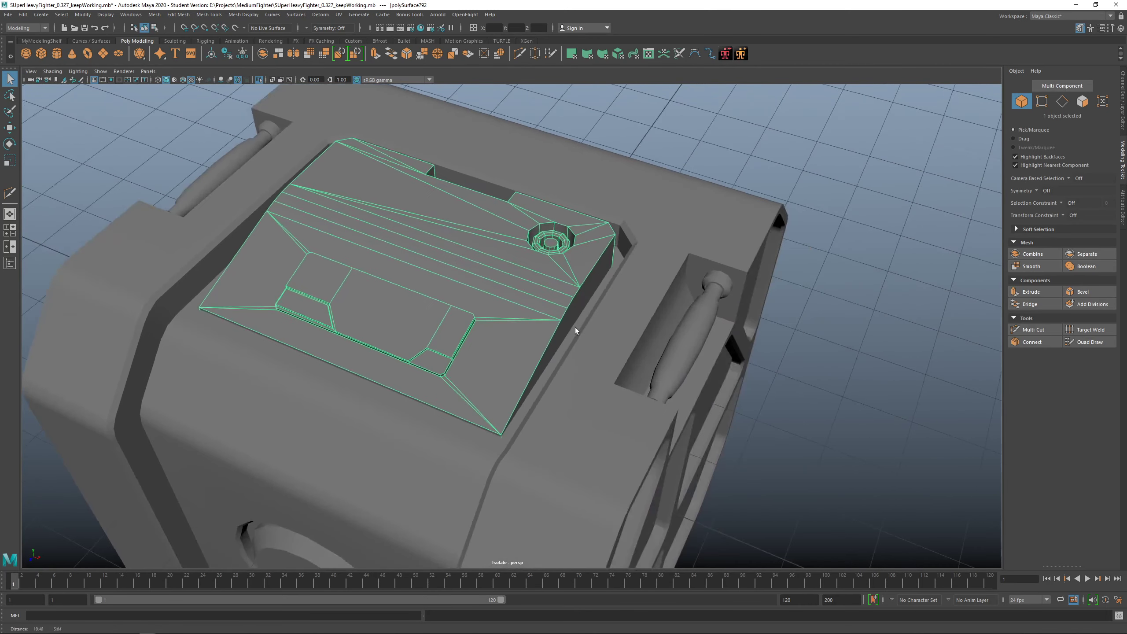
# Create a new polygon cube at the origin and cancel the student version save prompt
pyautogui.scroll(2, 574, 327)
pyautogui.click(642, 365)
pyautogui.scroll(-7, 643, 365)
pyautogui.keyDown('alt'); pyautogui.moveTo(618, 421); pyautogui.dragTo(626, 289, button='middle'); pyautogui.keyUp('alt')
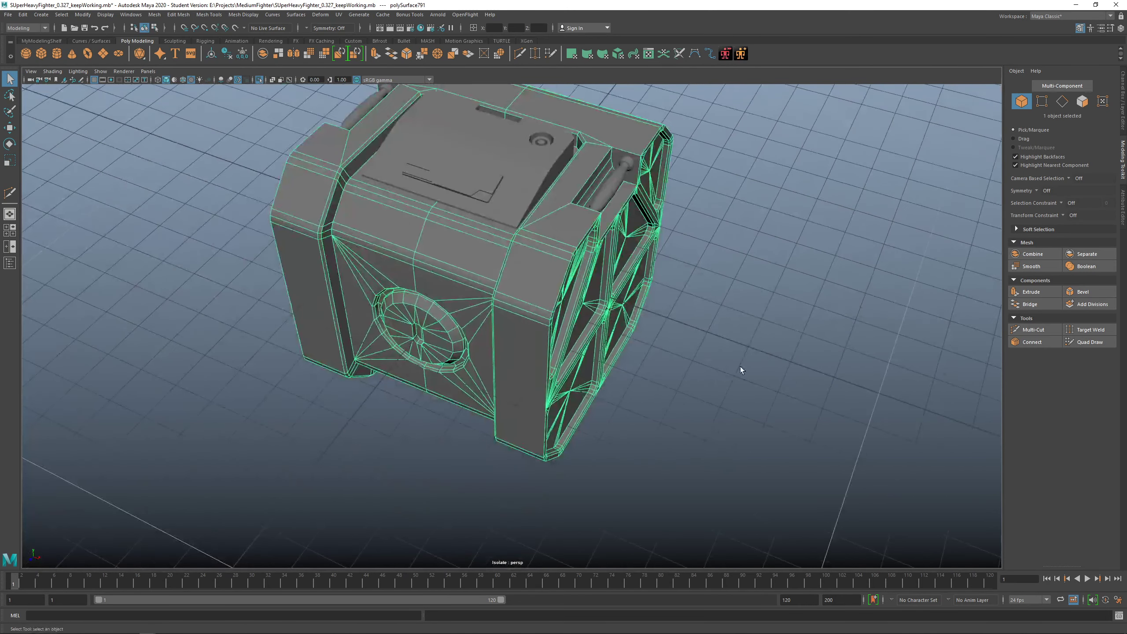
pyautogui.click(740, 367)
pyautogui.keyDown('shift'); pyautogui.moveTo(766, 295); pyautogui.dragTo(766, 318, button='right'); pyautogui.keyUp('shift')
pyautogui.scroll(-3, 629, 365)
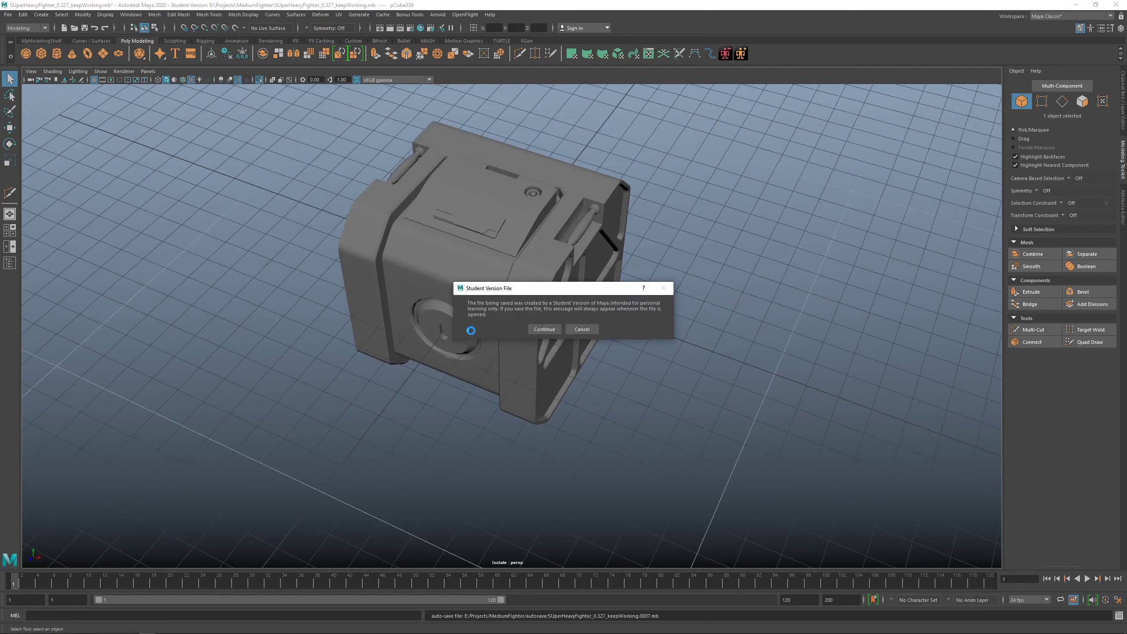
pyautogui.click(582, 329)
pyautogui.keyDown('alt'); pyautogui.moveTo(586, 328); pyautogui.dragTo(493, 335); pyautogui.keyUp('alt')
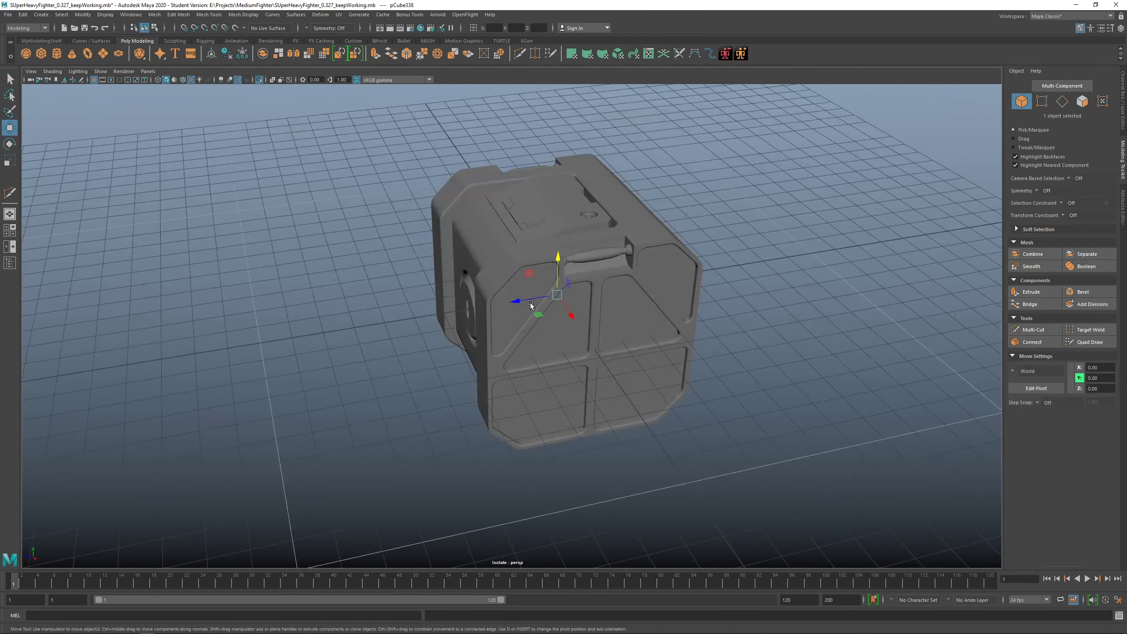
# Move the cube out beside the box and scale it uniformly to 41.80
pyautogui.moveTo(331, 326); pyautogui.dragTo(467, 307)
pyautogui.keyDown('alt'); pyautogui.moveTo(467, 306); pyautogui.dragTo(557, 292, button='right'); pyautogui.keyUp('alt')
pyautogui.keyDown('alt'); pyautogui.moveTo(485, 263); pyautogui.dragTo(364, 298); pyautogui.keyUp('alt')
pyautogui.keyDown('shift'); pyautogui.rightClick(372, 287); pyautogui.keyUp('shift')
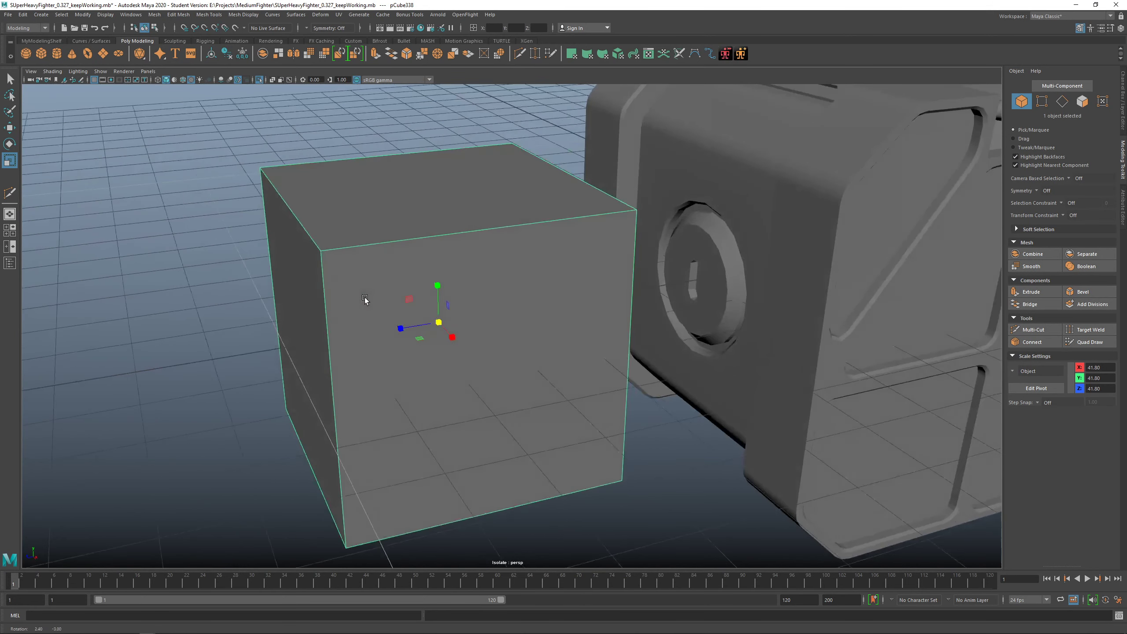
pyautogui.keyDown('alt'); pyautogui.moveTo(365, 298); pyautogui.dragTo(401, 252, button='middle'); pyautogui.keyUp('alt')
# Smooth the cube with 2 divisions and inspect the rounded shape
pyautogui.keyDown('shift'); pyautogui.rightClick(447, 203); pyautogui.keyUp('shift')
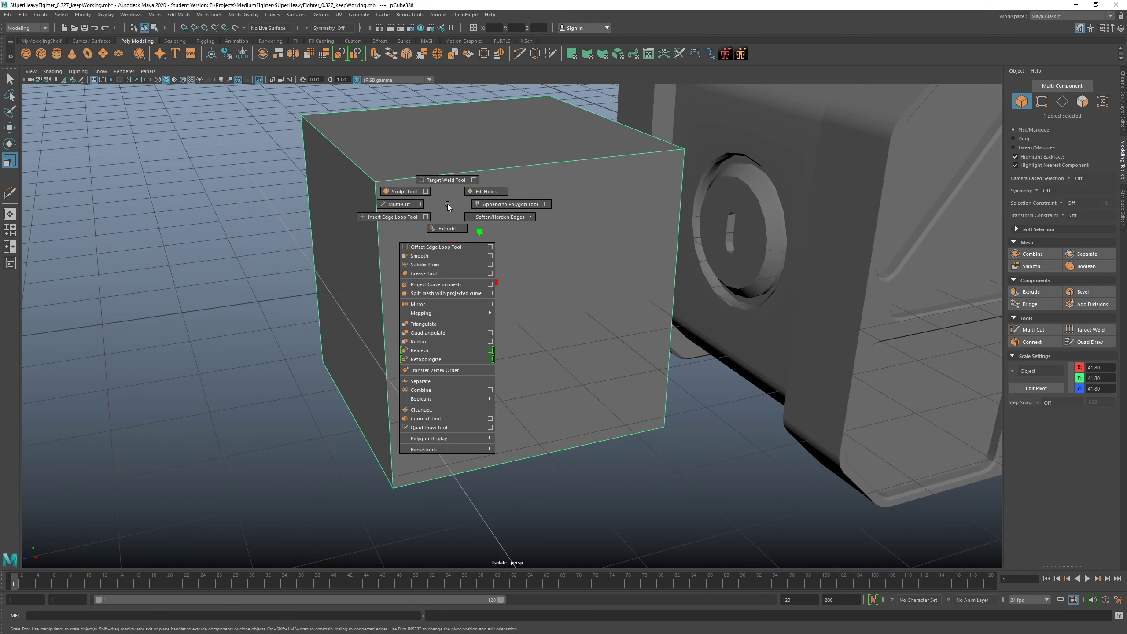
pyautogui.click(417, 257)
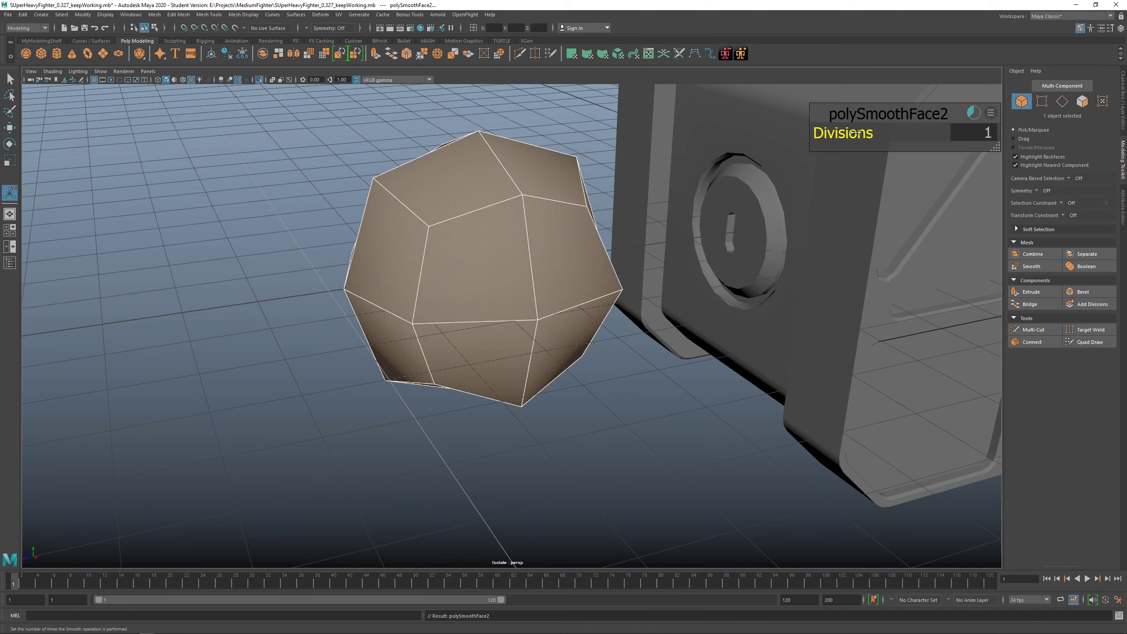
pyautogui.click(969, 135)
pyautogui.write('2')
pyautogui.press('Return')
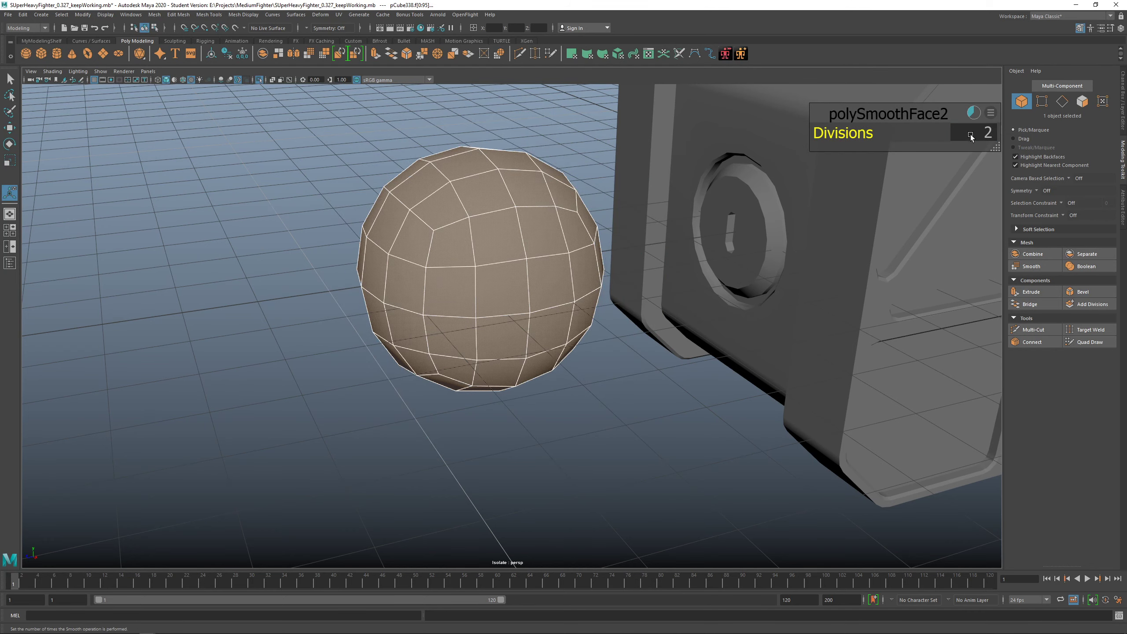
pyautogui.keyDown('alt'); pyautogui.moveTo(522, 260); pyautogui.dragTo(549, 270); pyautogui.keyUp('alt')
pyautogui.moveTo(457, 236); pyautogui.dragTo(488, 226, button='right')
pyautogui.click(478, 402)
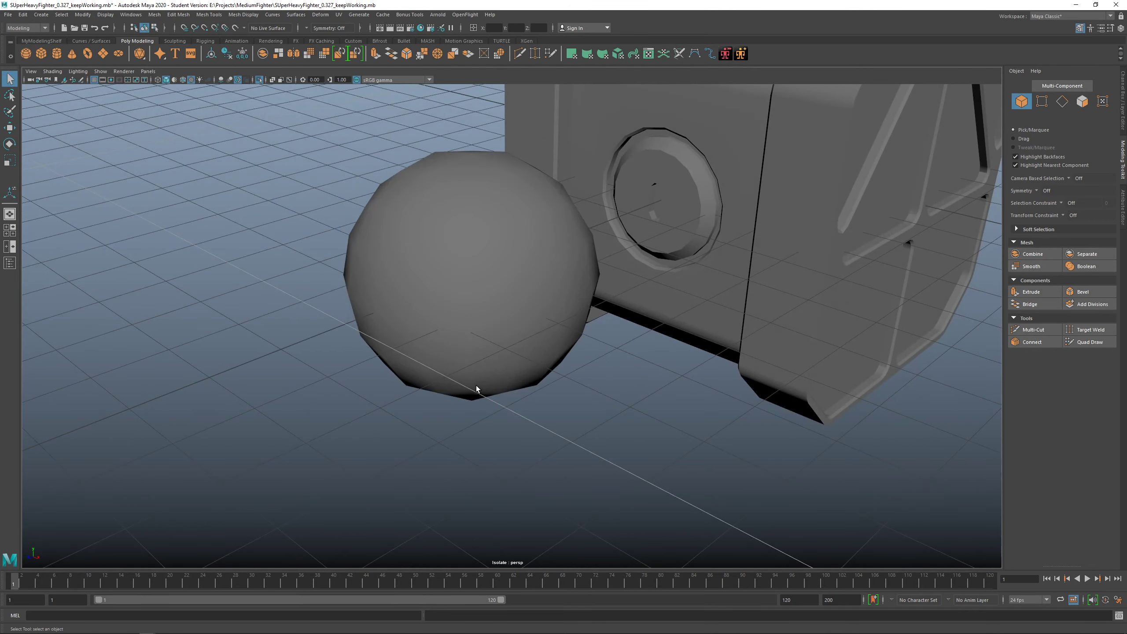
pyautogui.keyDown('alt'); pyautogui.moveTo(478, 389); pyautogui.dragTo(509, 308); pyautogui.keyUp('alt')
pyautogui.click(493, 297)
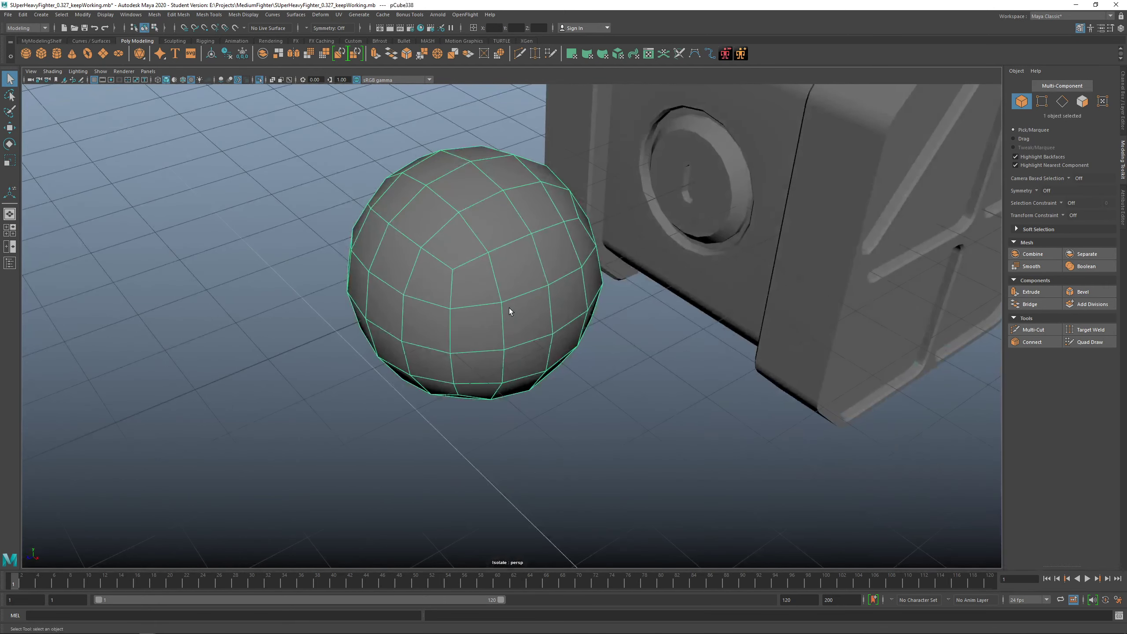
# Undo the cube's smoothing
pyautogui.hotkey('ctrl', 'z')
pyautogui.hotkey('ctrl', 'z')
pyautogui.hotkey('ctrl', 'z')
pyautogui.hotkey('ctrl', 'z')
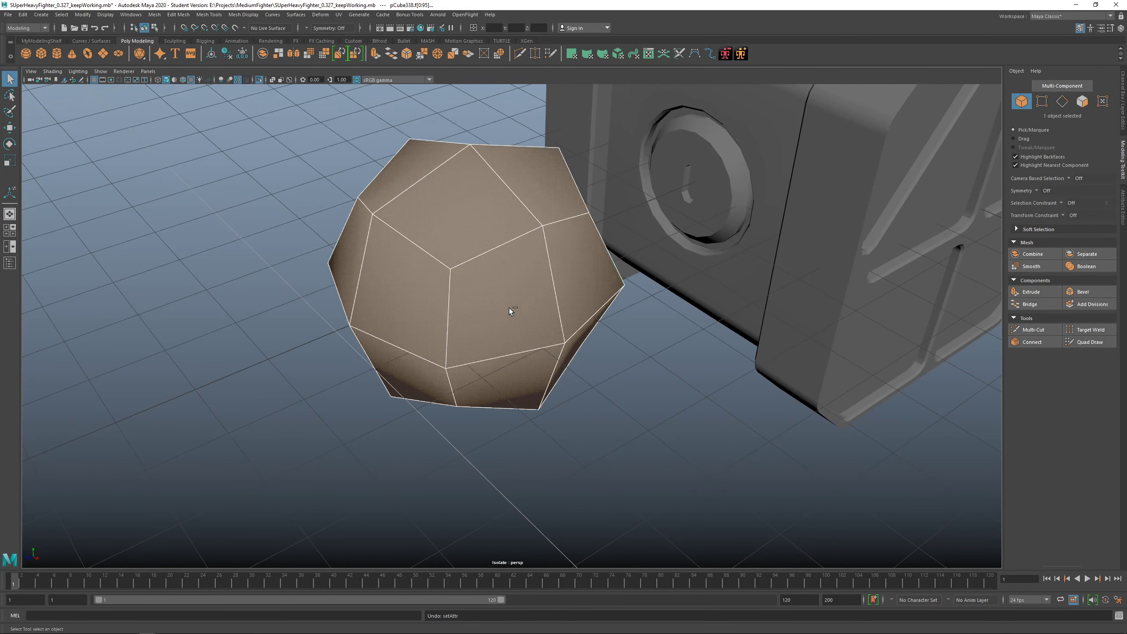
# Insert supporting edge loops close to the cube's outer edges in all three directions with Multi-Cut
pyautogui.keyDown('alt'); pyautogui.moveTo(509, 309); pyautogui.dragTo(417, 278); pyautogui.keyUp('alt')
pyautogui.scroll(-3, 447, 275)
pyautogui.scroll(3, 394, 248)
pyautogui.keyDown('shift'); pyautogui.moveTo(394, 249); pyautogui.dragTo(342, 253, button='right'); pyautogui.keyUp('shift')
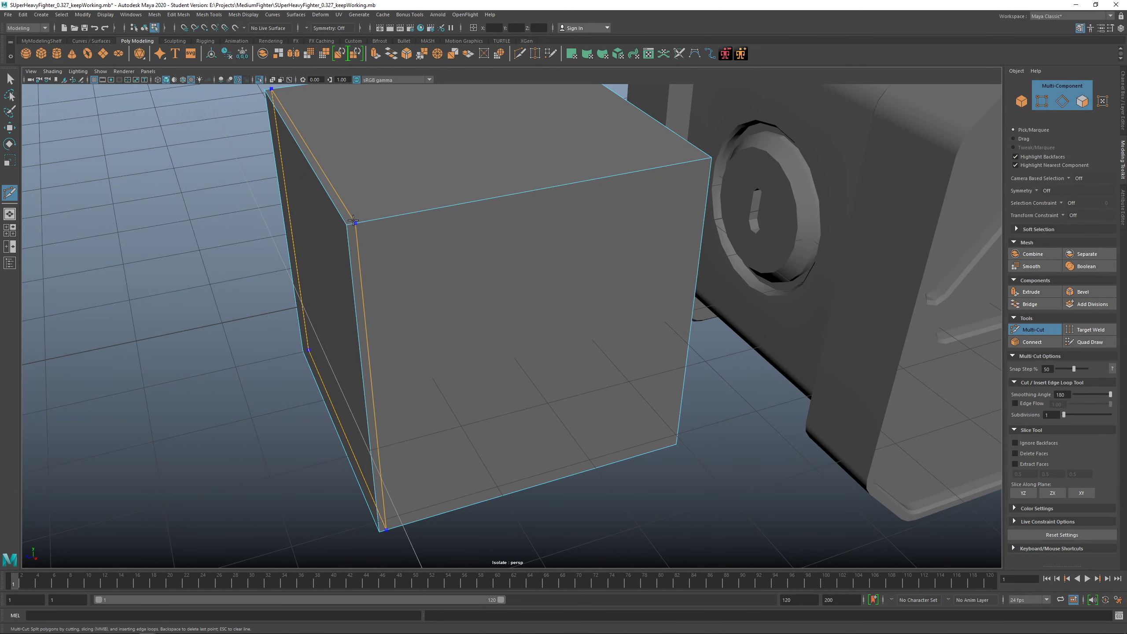
pyautogui.keyDown('alt'); pyautogui.moveTo(351, 221); pyautogui.dragTo(440, 355); pyautogui.keyUp('alt')
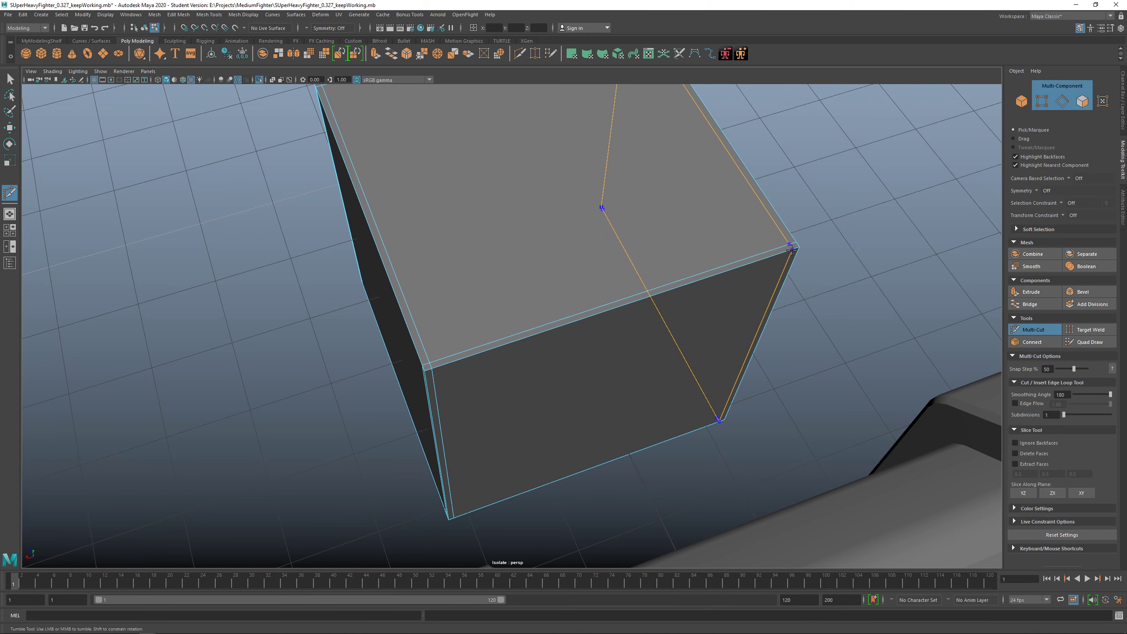
pyautogui.keyDown('alt'); pyautogui.moveTo(791, 250); pyautogui.dragTo(621, 243); pyautogui.keyUp('alt')
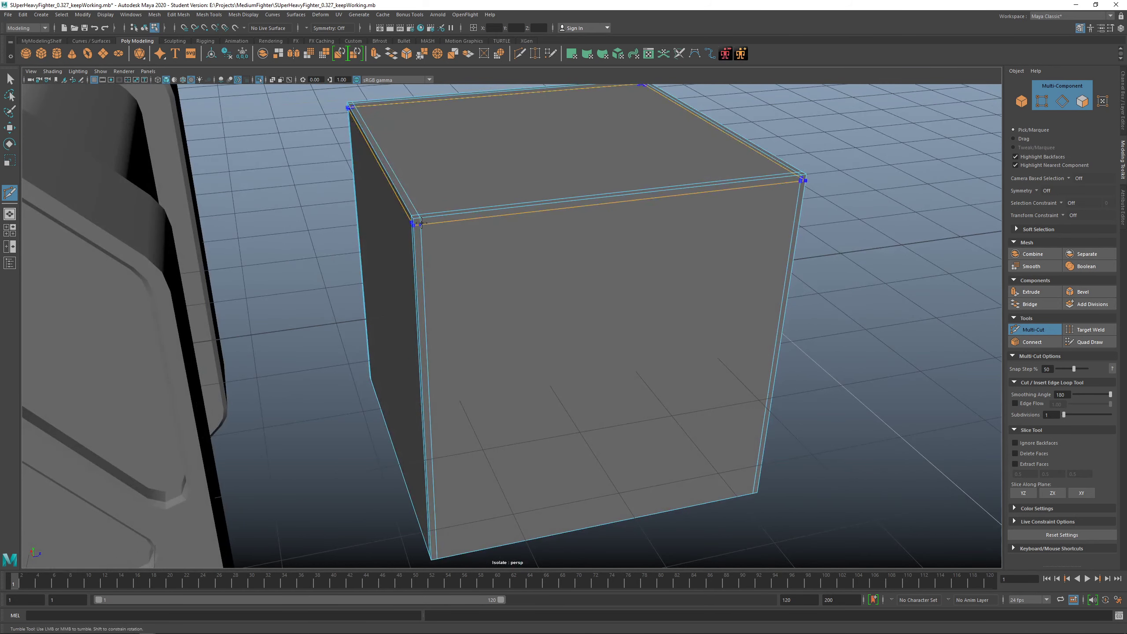
pyautogui.keyDown('alt'); pyautogui.moveTo(421, 222); pyautogui.dragTo(505, 455); pyautogui.keyUp('alt')
pyautogui.moveTo(415, 244); pyautogui.dragTo(432, 229, button='right')
# Smooth the cube with its supporting edge loops using 2 divisions
pyautogui.keyDown('shift'); pyautogui.rightClick(432, 167); pyautogui.keyUp('shift')
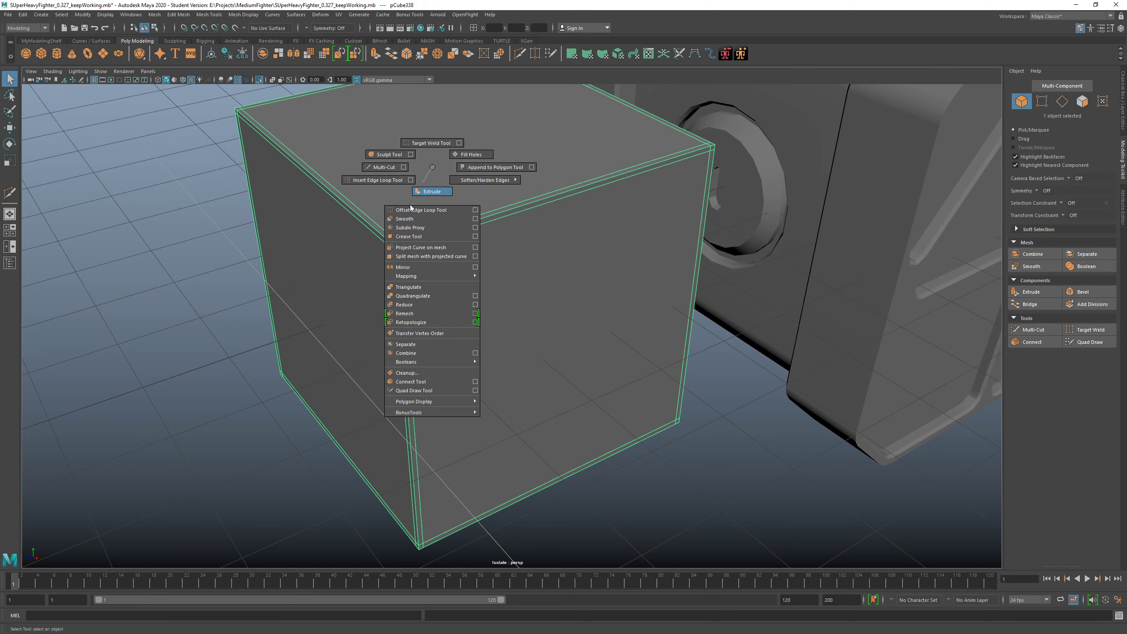
pyautogui.click(403, 218)
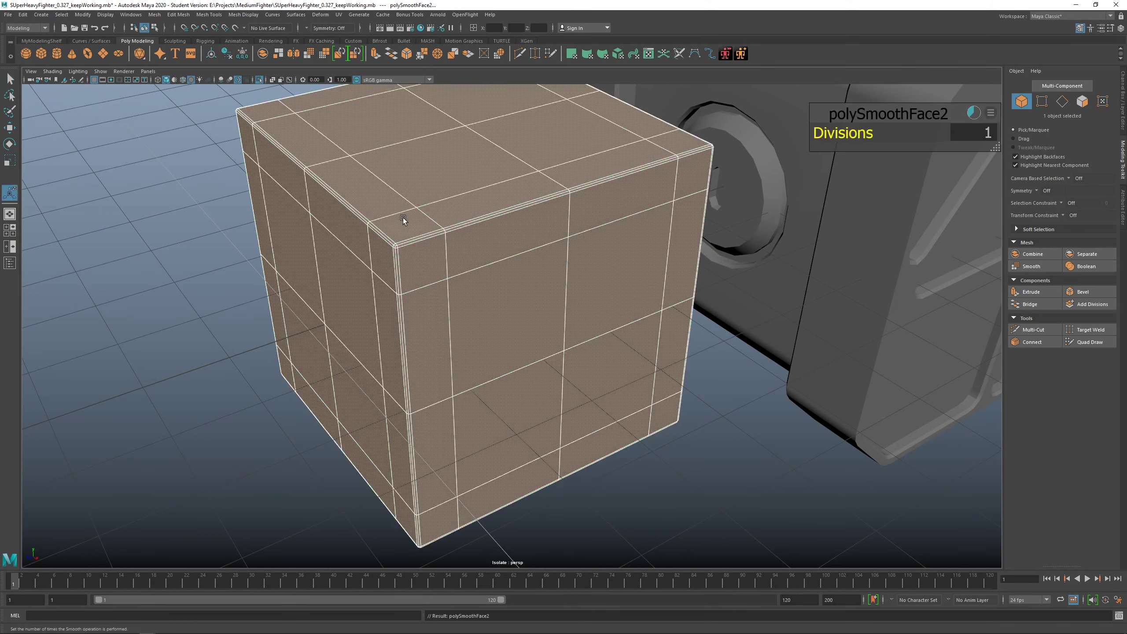
pyautogui.click(970, 131)
pyautogui.write('2')
pyautogui.press('Return')
# Examine the smoothed cube's edges and corners up close from several angles
pyautogui.moveTo(552, 217); pyautogui.dragTo(588, 205, button='right')
pyautogui.click(632, 459)
pyautogui.keyDown('alt'); pyautogui.moveTo(632, 410); pyautogui.dragTo(560, 361, button='right'); pyautogui.keyUp('alt')
pyautogui.keyDown('alt'); pyautogui.moveTo(560, 361); pyautogui.dragTo(519, 356); pyautogui.keyUp('alt')
pyautogui.keyDown('alt'); pyautogui.moveTo(355, 217); pyautogui.dragTo(472, 269, button='right'); pyautogui.keyUp('alt')
pyautogui.keyDown('alt'); pyautogui.moveTo(444, 266); pyautogui.dragTo(525, 266); pyautogui.keyUp('alt')
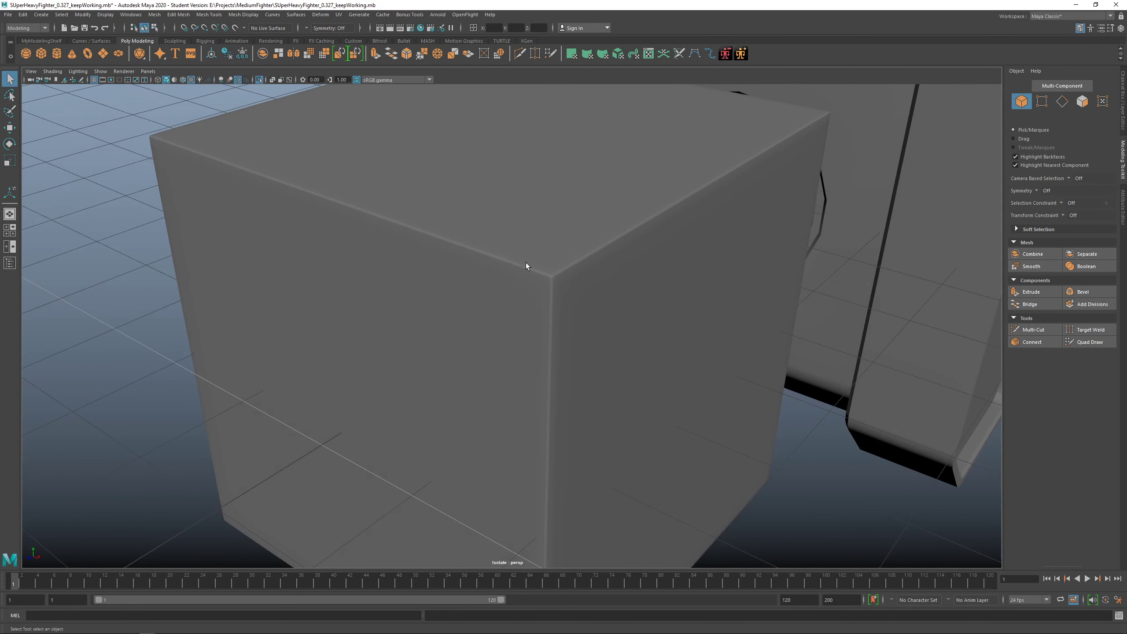
pyautogui.moveTo(400, 235)
pyautogui.keyDown('alt'); pyautogui.mouseDown()
pyautogui.moveTo(364, 226)
pyautogui.moveTo(486, 224)
pyautogui.moveTo(495, 181)
pyautogui.moveTo(539, 302)
pyautogui.moveTo(470, 294)
pyautogui.mouseUp(); pyautogui.keyUp('alt')
pyautogui.click(497, 185)
# Undo the smoothing of the cube that has supporting edge loops
pyautogui.hotkey('ctrl', 'z')
pyautogui.hotkey('ctrl', 'z')
pyautogui.hotkey('ctrl', 'z')
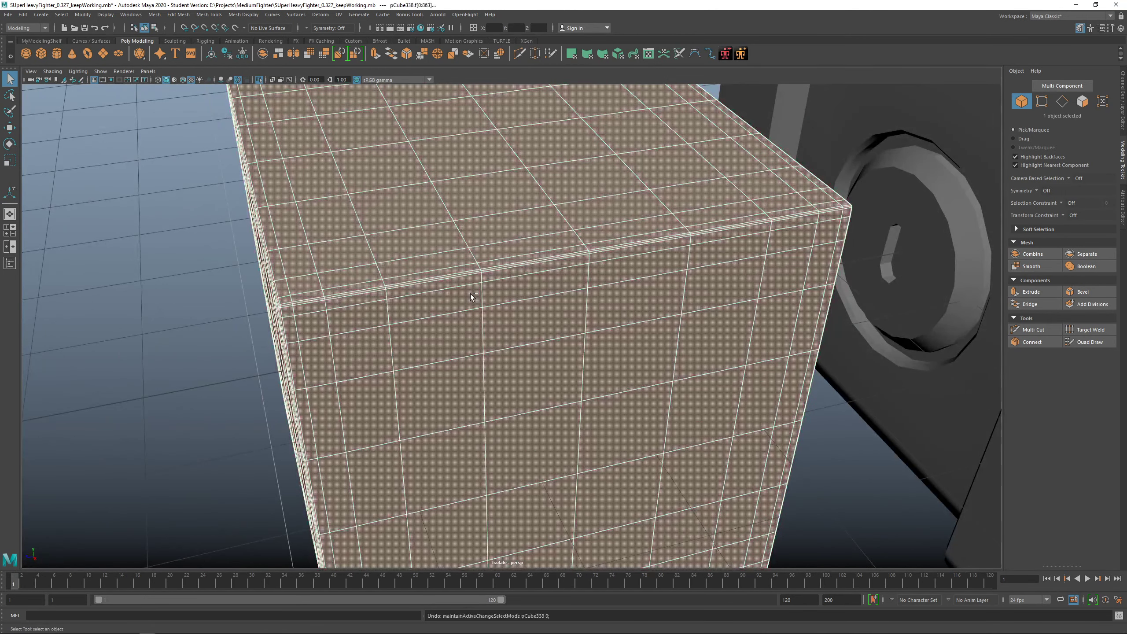
pyautogui.hotkey('ctrl', 'z')
pyautogui.click(219, 317)
pyautogui.keyDown('alt'); pyautogui.moveTo(218, 316); pyautogui.dragTo(440, 365); pyautogui.keyUp('alt')
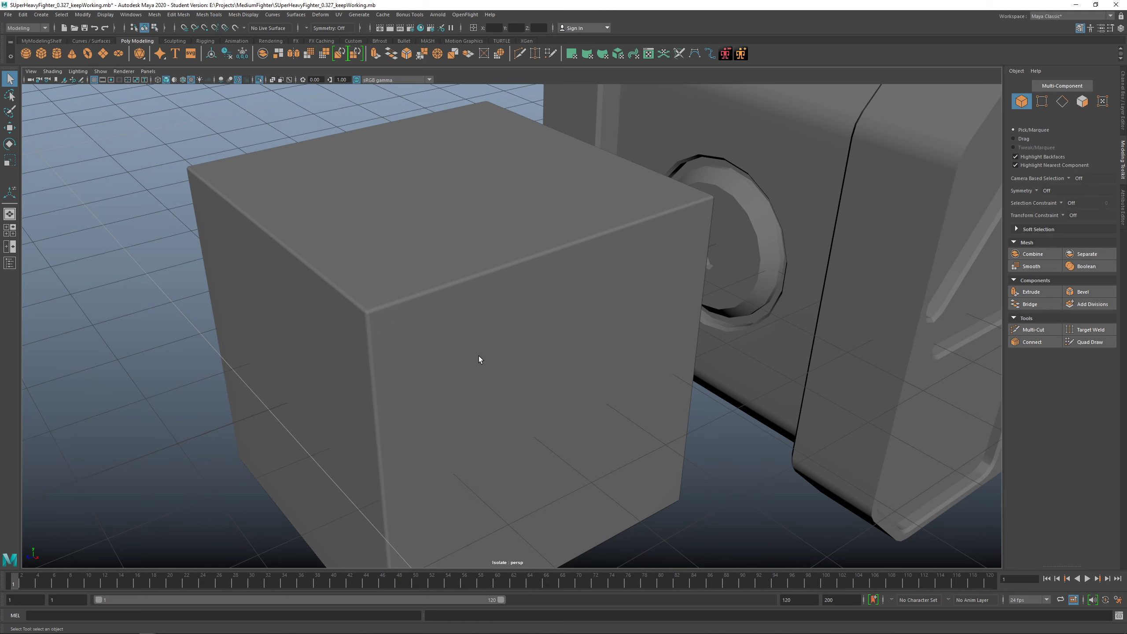
pyautogui.scroll(-4, 488, 360)
pyautogui.click(526, 350)
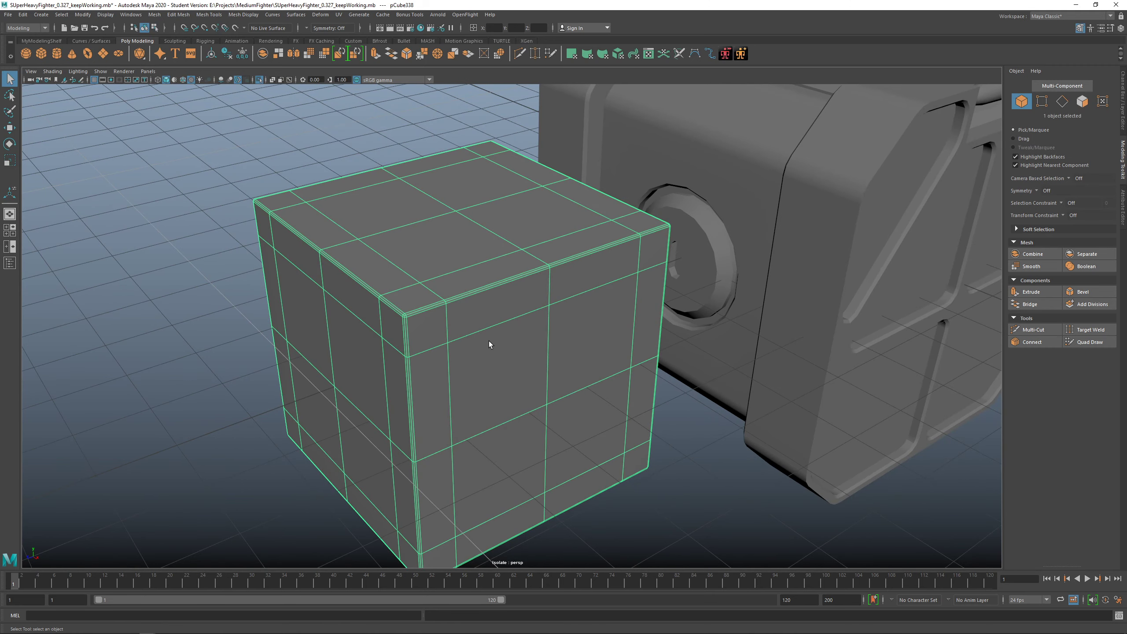
# Smooth the fighter box's main body with 2 divisions
pyautogui.keyDown('alt'); pyautogui.moveTo(759, 295); pyautogui.dragTo(544, 332, button='middle'); pyautogui.keyUp('alt')
pyautogui.click(615, 257)
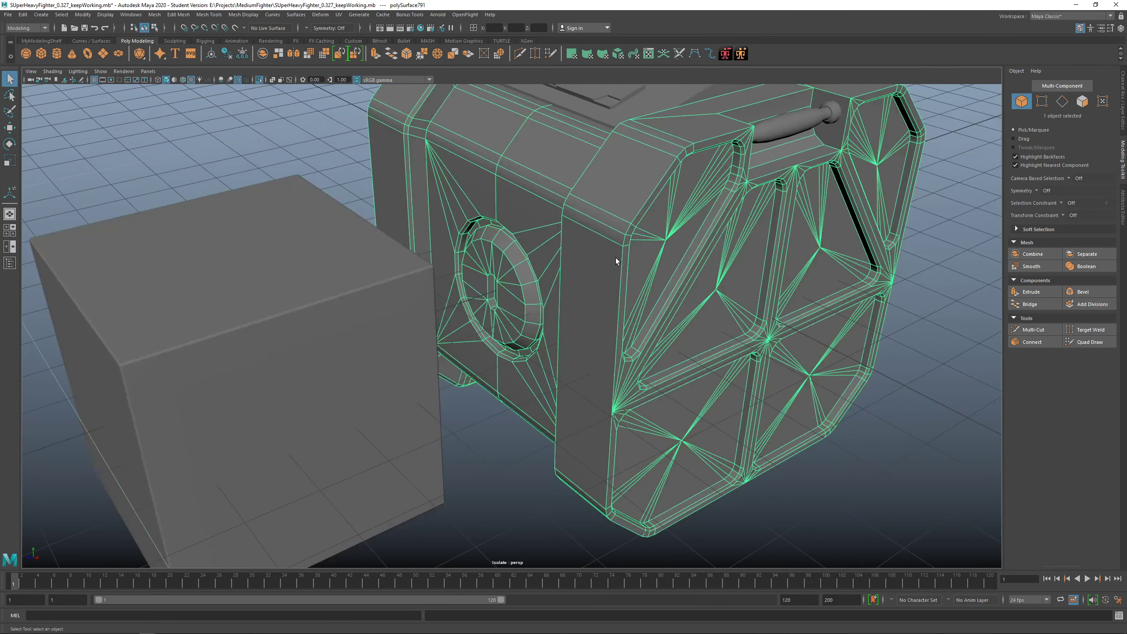
pyautogui.keyDown('alt'); pyautogui.moveTo(616, 257); pyautogui.dragTo(616, 316, button='middle'); pyautogui.keyUp('alt')
pyautogui.moveTo(615, 316)
pyautogui.keyDown('alt'); pyautogui.mouseDown()
pyautogui.moveTo(606, 299)
pyautogui.moveTo(622, 302)
pyautogui.mouseUp(); pyautogui.keyUp('alt')
pyautogui.keyDown('alt'); pyautogui.moveTo(622, 302); pyautogui.dragTo(657, 291, button='middle'); pyautogui.keyUp('alt')
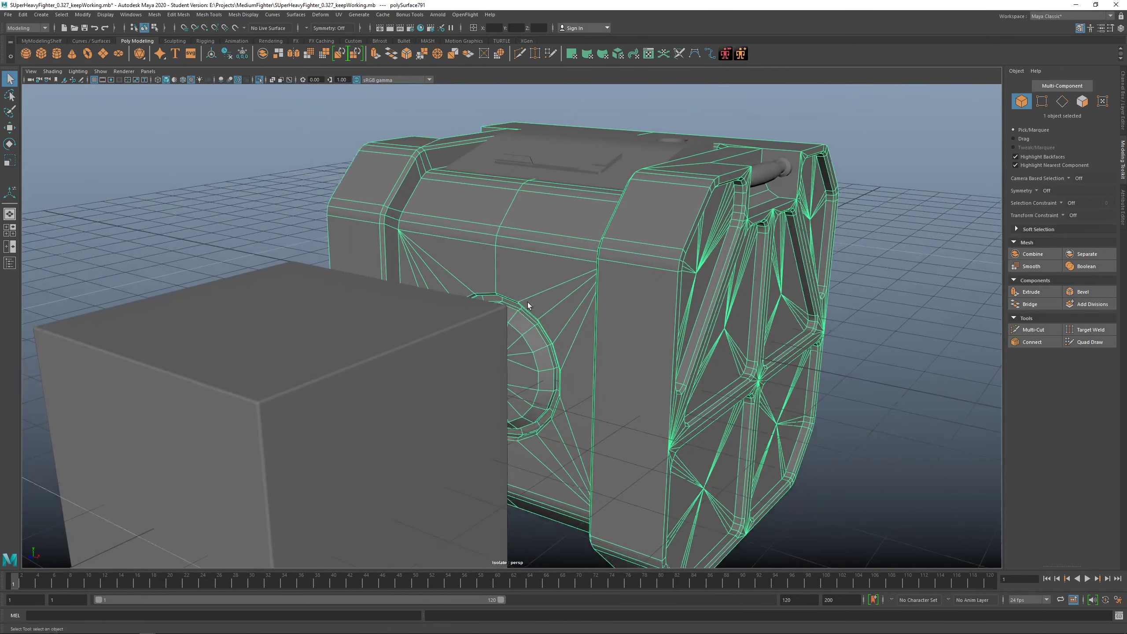
pyautogui.keyDown('alt'); pyautogui.moveTo(595, 314); pyautogui.dragTo(595, 329); pyautogui.keyUp('alt')
pyautogui.keyDown('shift'); pyautogui.moveTo(596, 246); pyautogui.dragTo(583, 396, button='right'); pyautogui.keyUp('shift')
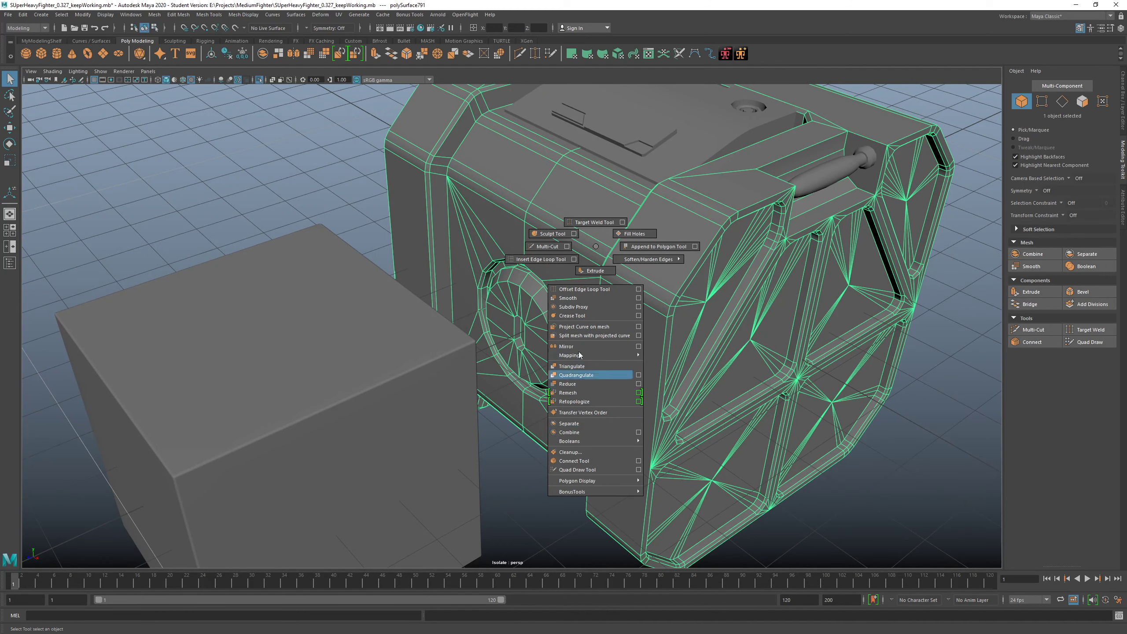
pyautogui.keyDown('shift'); pyautogui.moveTo(577, 300); pyautogui.dragTo(578, 299, button='right'); pyautogui.keyUp('shift')
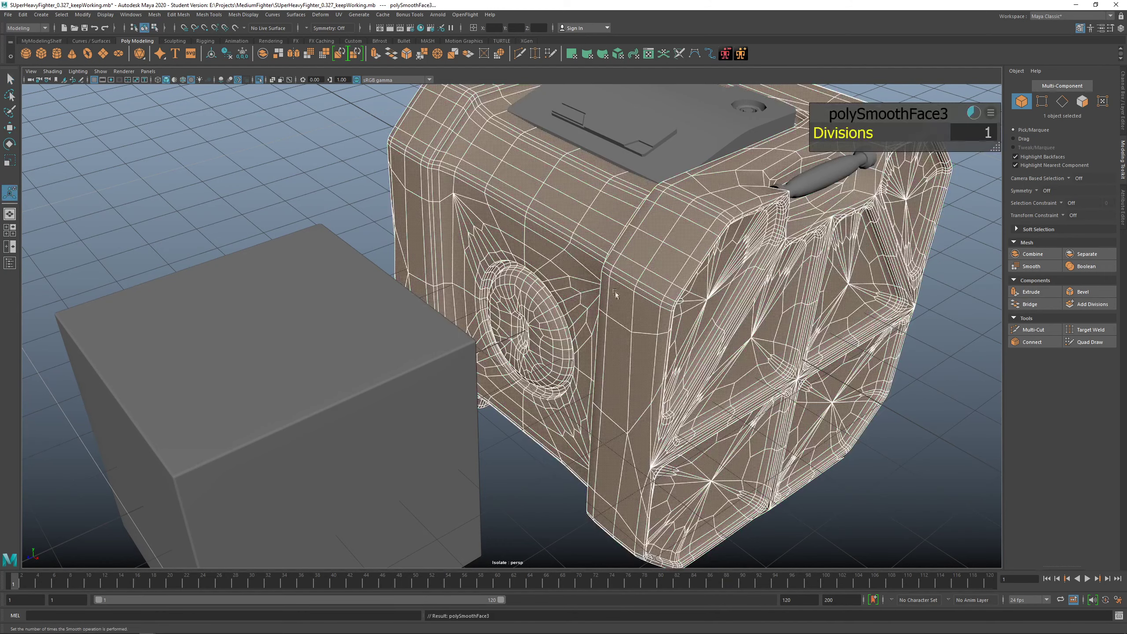
pyautogui.click(987, 133)
pyautogui.write('2')
pyautogui.press('Return')
pyautogui.press('q')
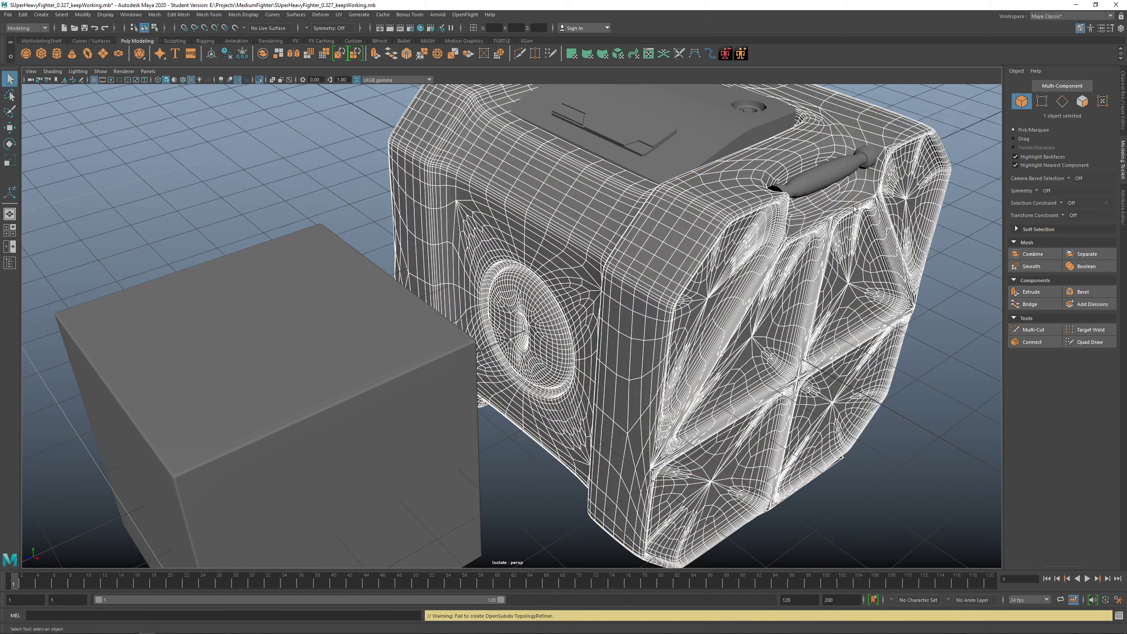
# Examine the smoothed main body from the end and side, and undo its smoothing
pyautogui.click(1034, 304)
pyautogui.click(935, 303)
pyautogui.keyDown('alt'); pyautogui.moveTo(815, 302); pyautogui.dragTo(738, 294, button='middle'); pyautogui.keyUp('alt')
pyautogui.keyDown('alt'); pyautogui.moveTo(737, 294); pyautogui.dragTo(679, 219); pyautogui.keyUp('alt')
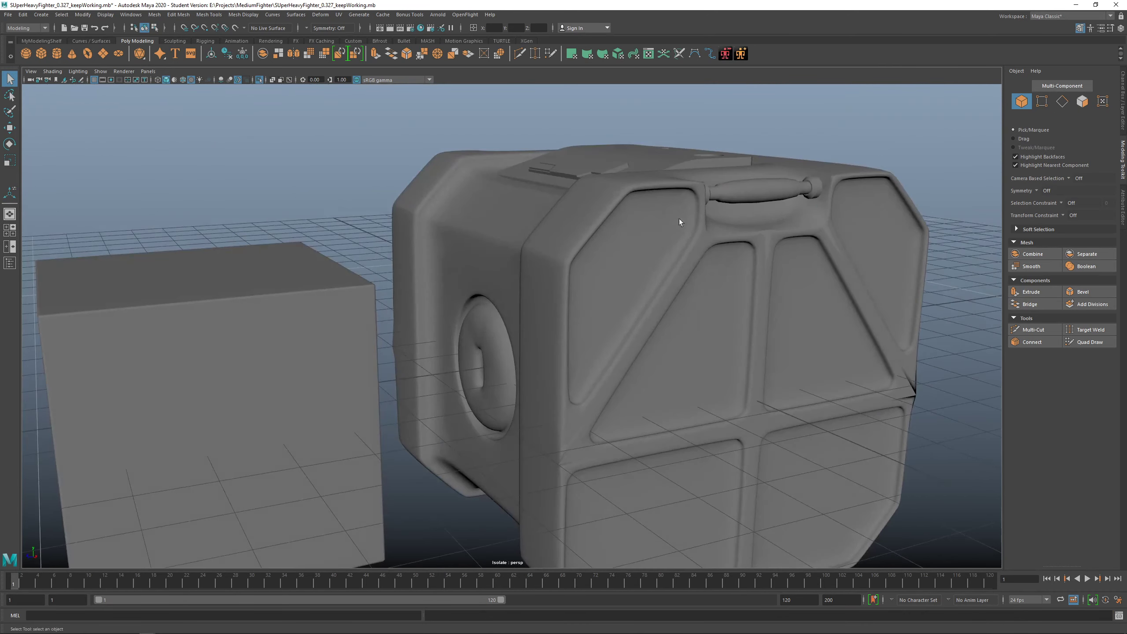
pyautogui.keyDown('alt'); pyautogui.moveTo(599, 358); pyautogui.dragTo(528, 347); pyautogui.keyUp('alt')
pyautogui.hotkey('ctrl', 'z')
pyautogui.hotkey('ctrl', 'z')
pyautogui.hotkey('ctrl', 'z')
# Delete the test cube beside the fighter box
pyautogui.click(294, 417)
pyautogui.keyDown('alt'); pyautogui.moveTo(294, 416); pyautogui.dragTo(383, 365, button='right'); pyautogui.keyUp('alt')
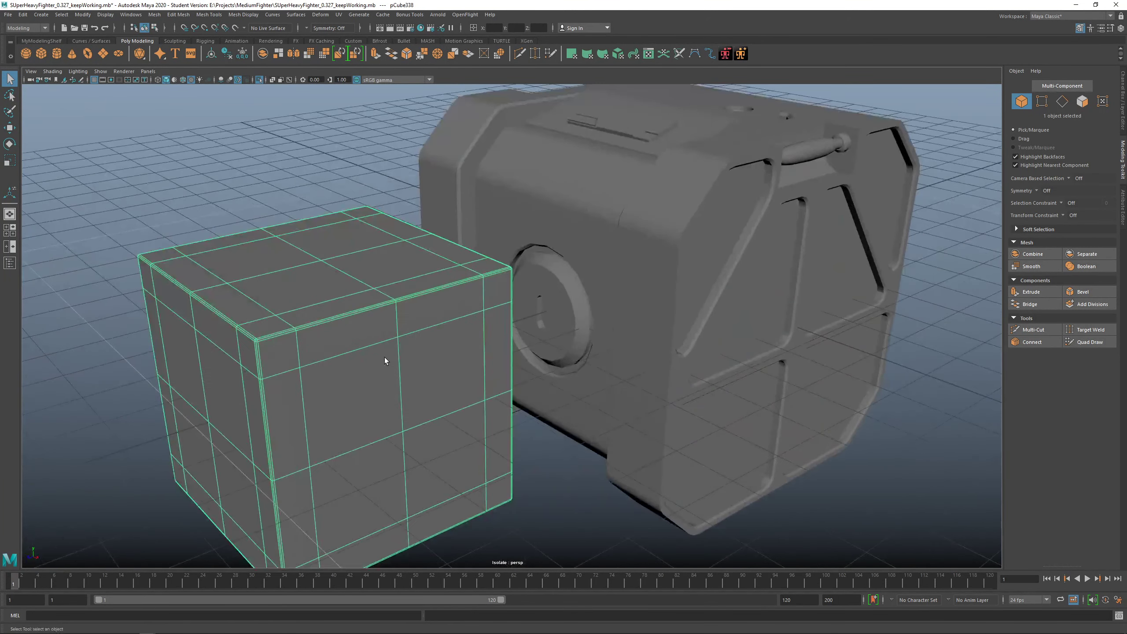
pyautogui.keyDown('alt'); pyautogui.moveTo(383, 364); pyautogui.dragTo(375, 356); pyautogui.keyUp('alt')
pyautogui.press('Delete')
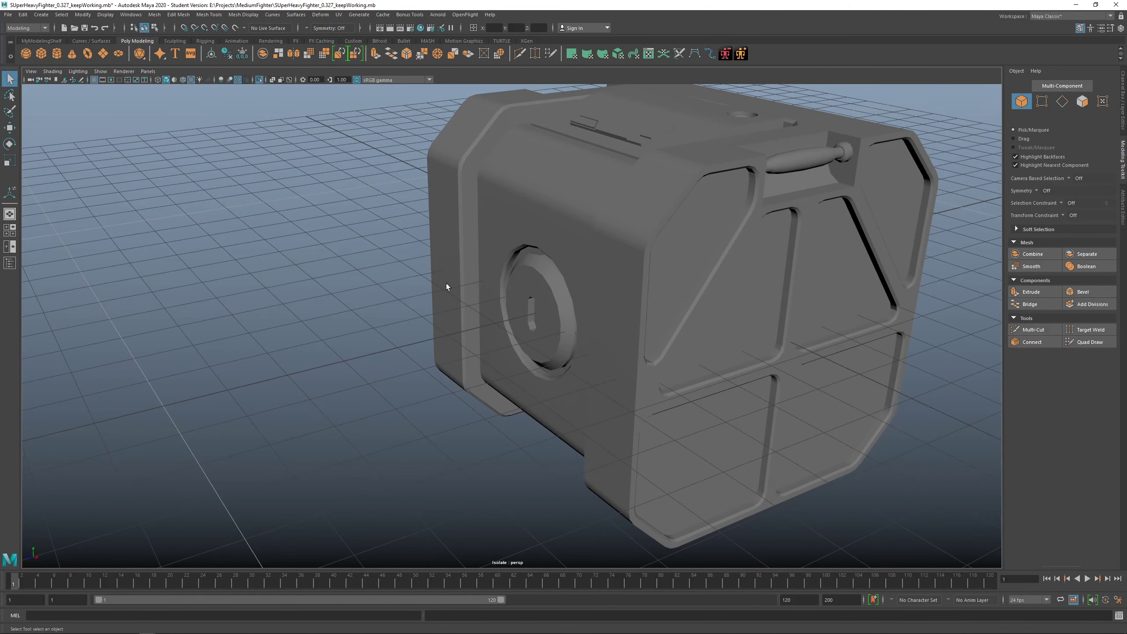
# Examine the wireframes of the main body and the top panel, including the panel's round recess, from several angles
pyautogui.keyDown('alt'); pyautogui.moveTo(445, 283); pyautogui.dragTo(533, 325); pyautogui.keyUp('alt')
pyautogui.keyDown('alt'); pyautogui.moveTo(533, 325); pyautogui.dragTo(545, 331, button='right'); pyautogui.keyUp('alt')
pyautogui.keyDown('alt'); pyautogui.moveTo(546, 331); pyautogui.dragTo(487, 308, button='middle'); pyautogui.keyUp('alt')
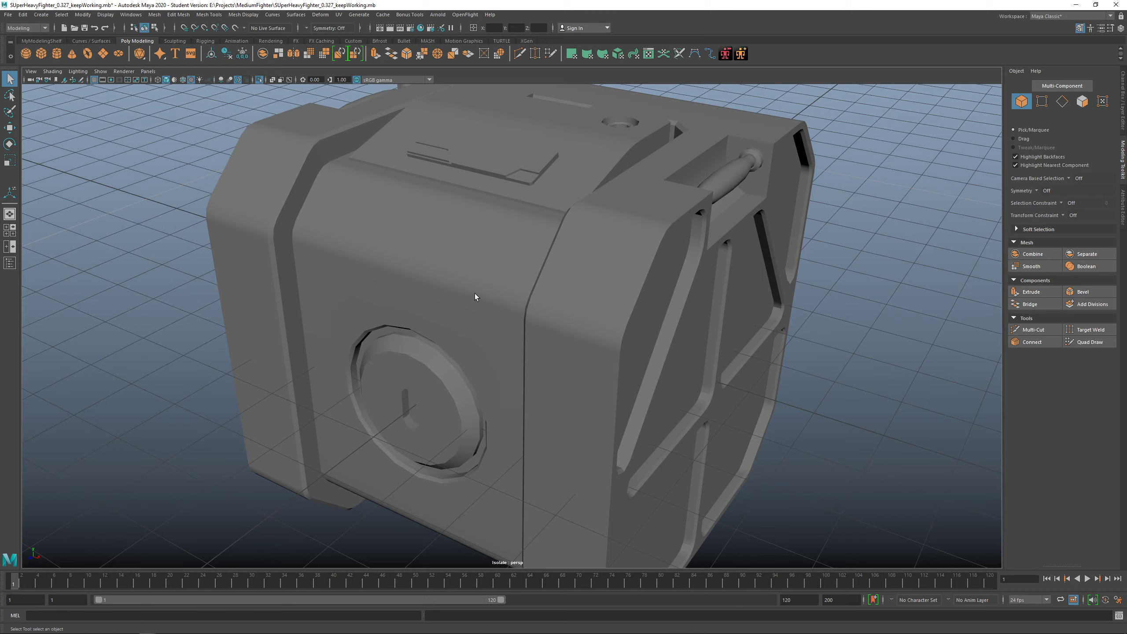
pyautogui.keyDown('alt'); pyautogui.moveTo(474, 294); pyautogui.dragTo(467, 353); pyautogui.keyUp('alt')
pyautogui.click(468, 354)
pyautogui.keyDown('alt'); pyautogui.moveTo(498, 329); pyautogui.dragTo(429, 372, button='middle'); pyautogui.keyUp('alt')
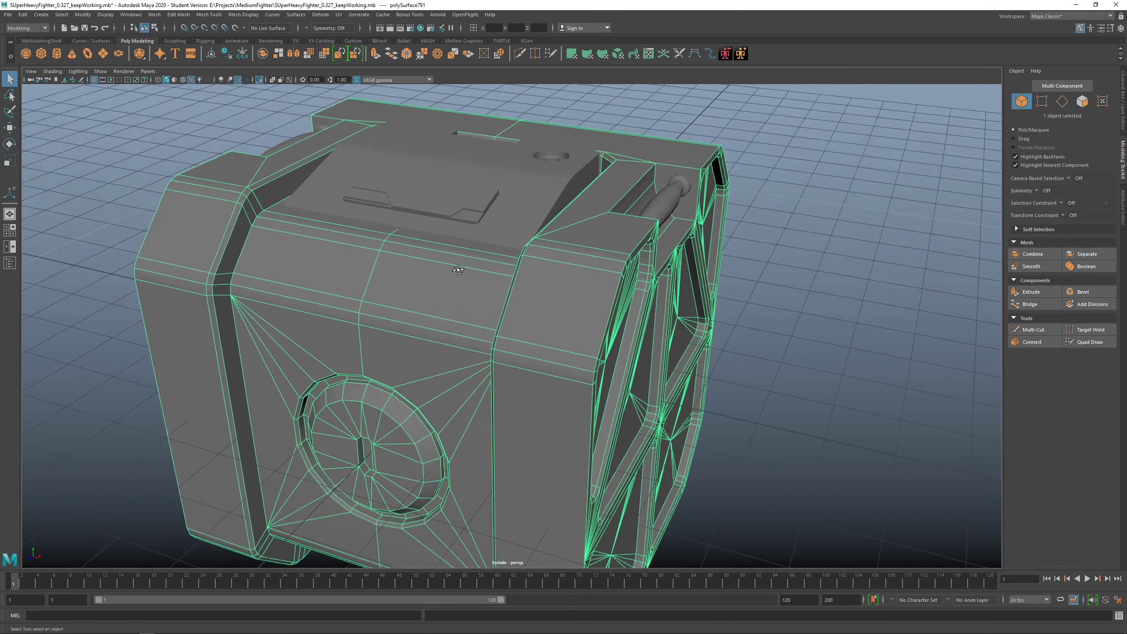
pyautogui.keyDown('alt'); pyautogui.moveTo(458, 269); pyautogui.dragTo(479, 304); pyautogui.keyUp('alt')
pyautogui.click(449, 252)
pyautogui.keyDown('alt'); pyautogui.moveTo(449, 253); pyautogui.dragTo(416, 278, button='middle'); pyautogui.keyUp('alt')
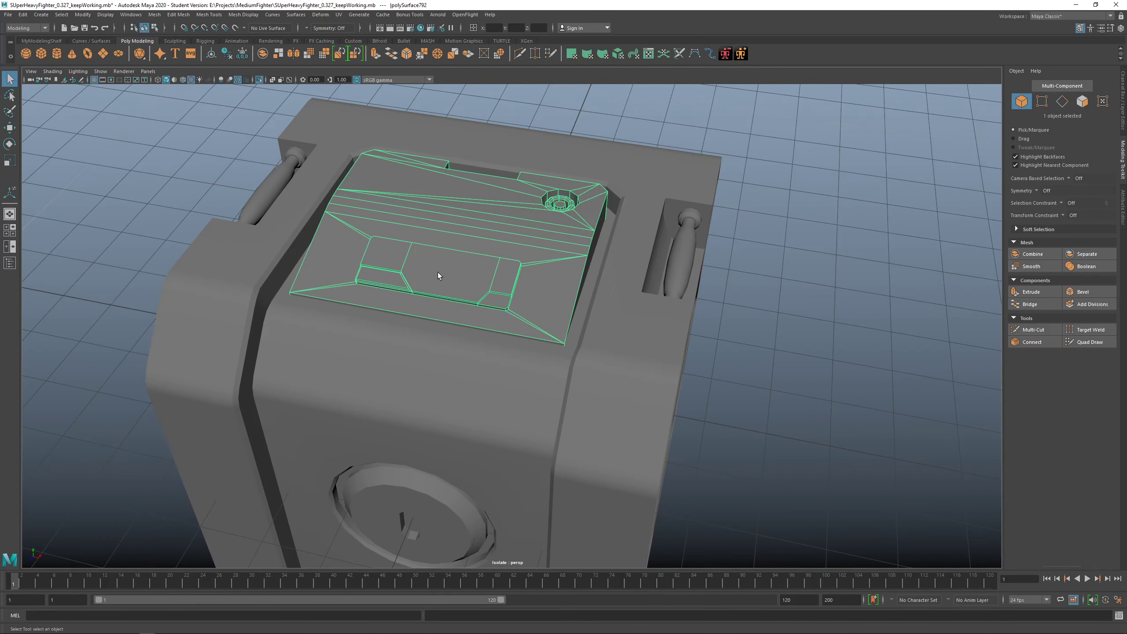
pyautogui.scroll(3, 437, 272)
pyautogui.keyDown('alt'); pyautogui.moveTo(506, 249); pyautogui.dragTo(427, 406, button='middle'); pyautogui.keyUp('alt')
pyautogui.scroll(10, 442, 399)
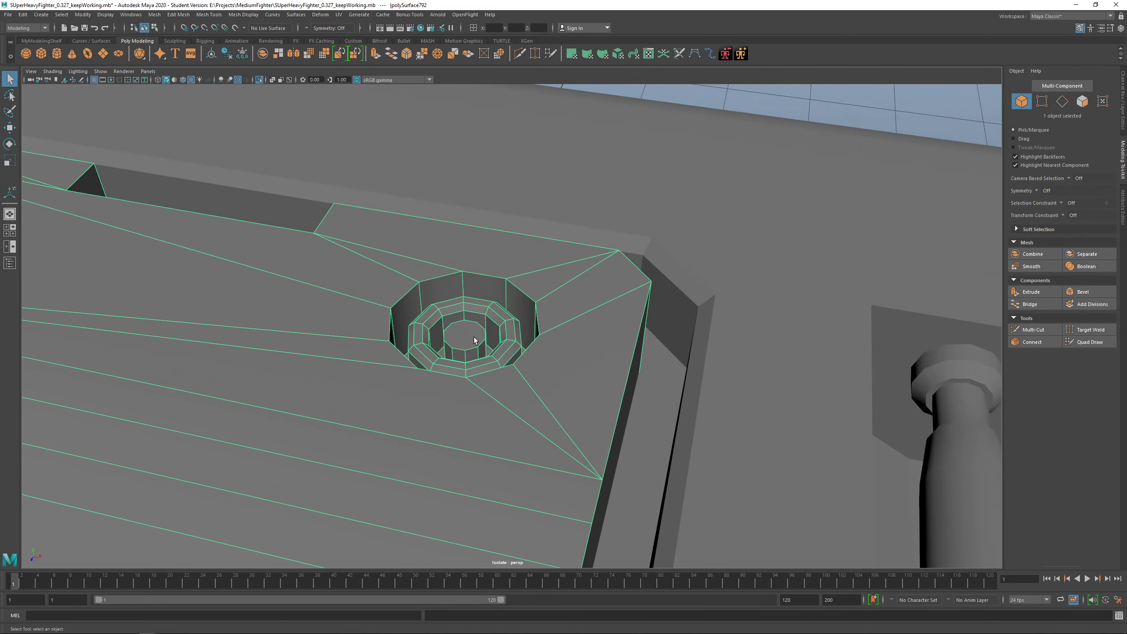
pyautogui.scroll(-10, 468, 332)
pyautogui.keyDown('alt'); pyautogui.moveTo(562, 404); pyautogui.dragTo(569, 352, button='middle'); pyautogui.keyUp('alt')
pyautogui.click(561, 358)
pyautogui.keyDown('alt'); pyautogui.moveTo(504, 390); pyautogui.dragTo(548, 281, button='middle'); pyautogui.keyUp('alt')
pyautogui.keyDown('alt'); pyautogui.moveTo(548, 282); pyautogui.dragTo(459, 356); pyautogui.keyUp('alt')
pyautogui.scroll(5, 459, 356)
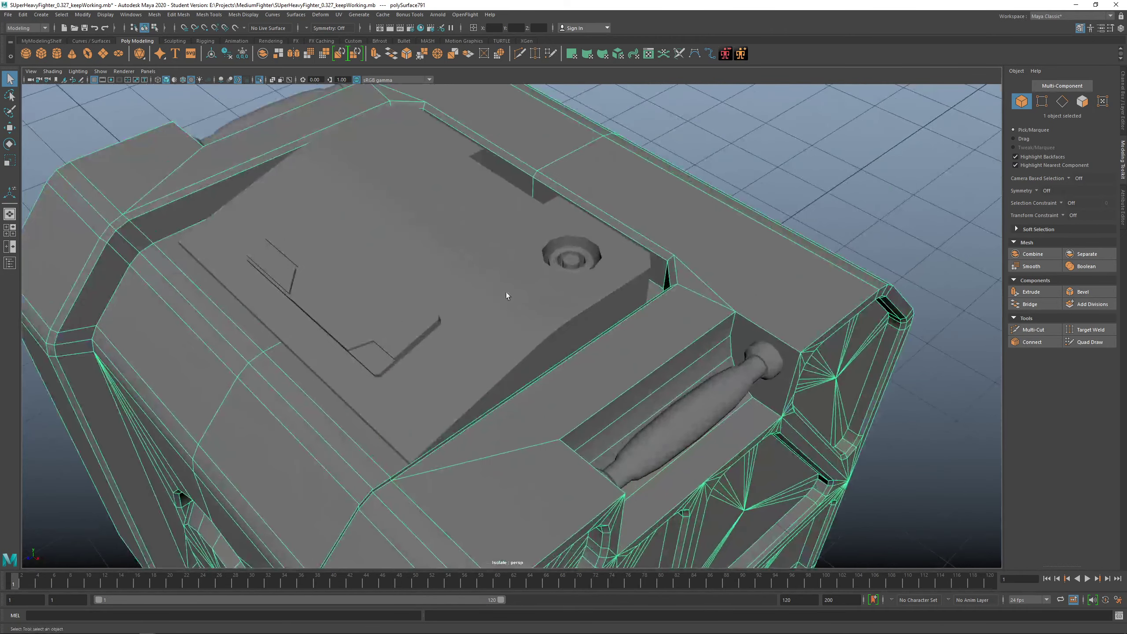
# Raise the central face inside the top panel's round recess along Y to form a post
pyautogui.keyDown('alt'); pyautogui.moveTo(507, 297); pyautogui.dragTo(489, 345, button='middle'); pyautogui.keyUp('alt')
pyautogui.scroll(5, 491, 344)
pyautogui.moveTo(551, 311); pyautogui.dragTo(551, 333, button='right')
pyautogui.click(551, 317)
pyautogui.press('w')
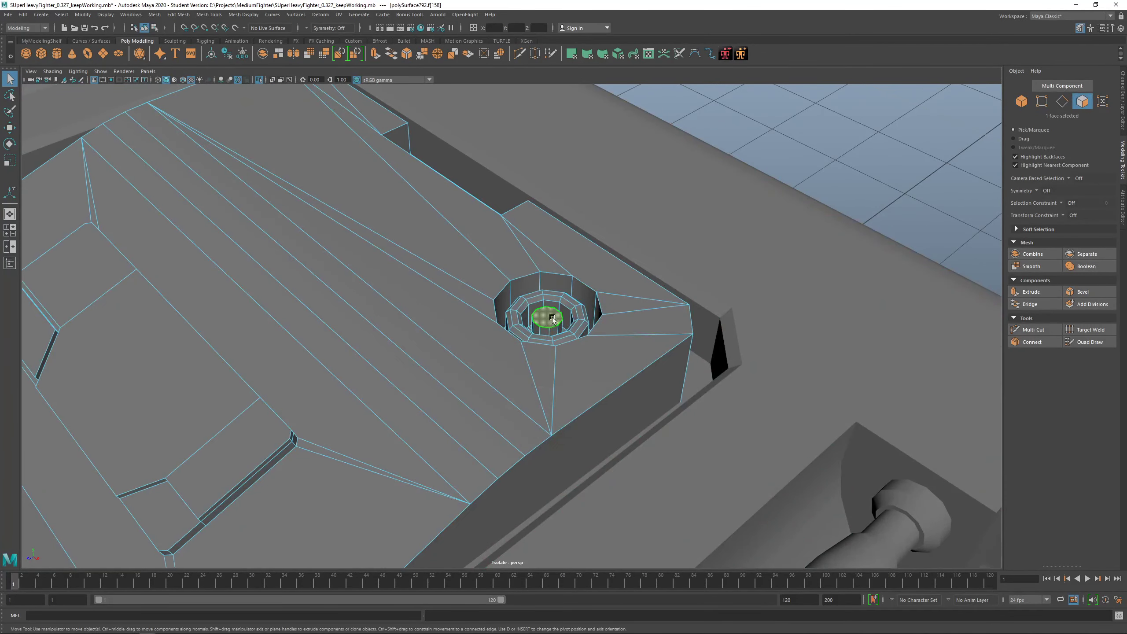
pyautogui.moveTo(549, 291); pyautogui.dragTo(558, 280)
pyautogui.scroll(5, 548, 288)
pyautogui.keyDown('alt'); pyautogui.moveTo(559, 280); pyautogui.dragTo(527, 378, button='middle'); pyautogui.keyUp('alt')
pyautogui.scroll(5, 527, 377)
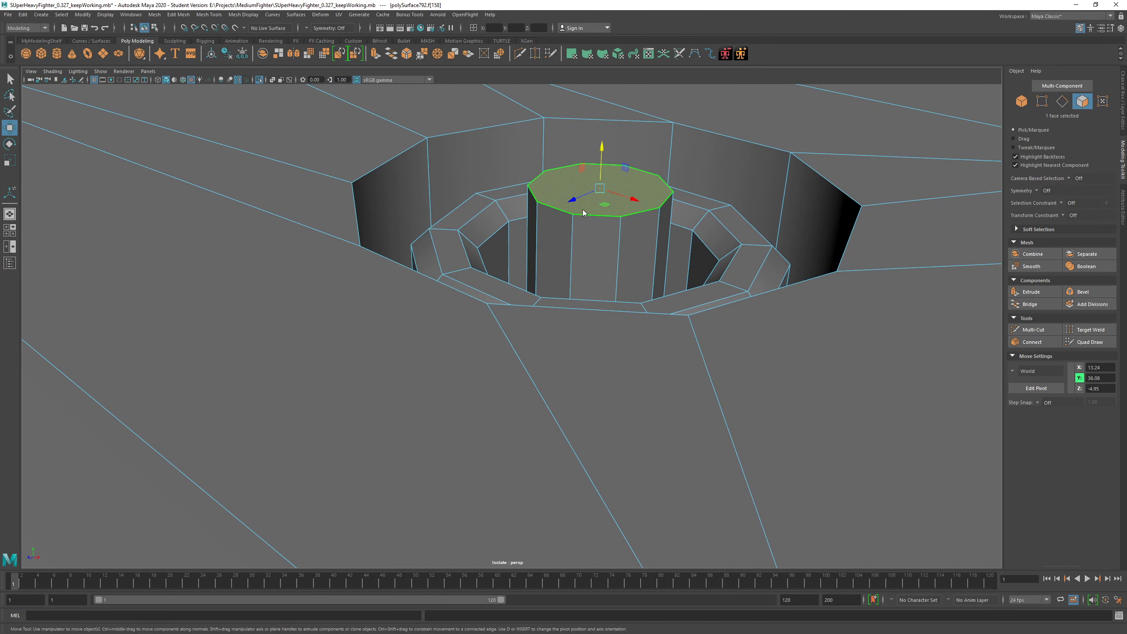
# Extrude the post's top face, scale it inward and push it down to hollow out the post
pyautogui.keyDown('shift'); pyautogui.moveTo(582, 210); pyautogui.dragTo(604, 197, button='right'); pyautogui.keyUp('shift')
pyautogui.press('r')
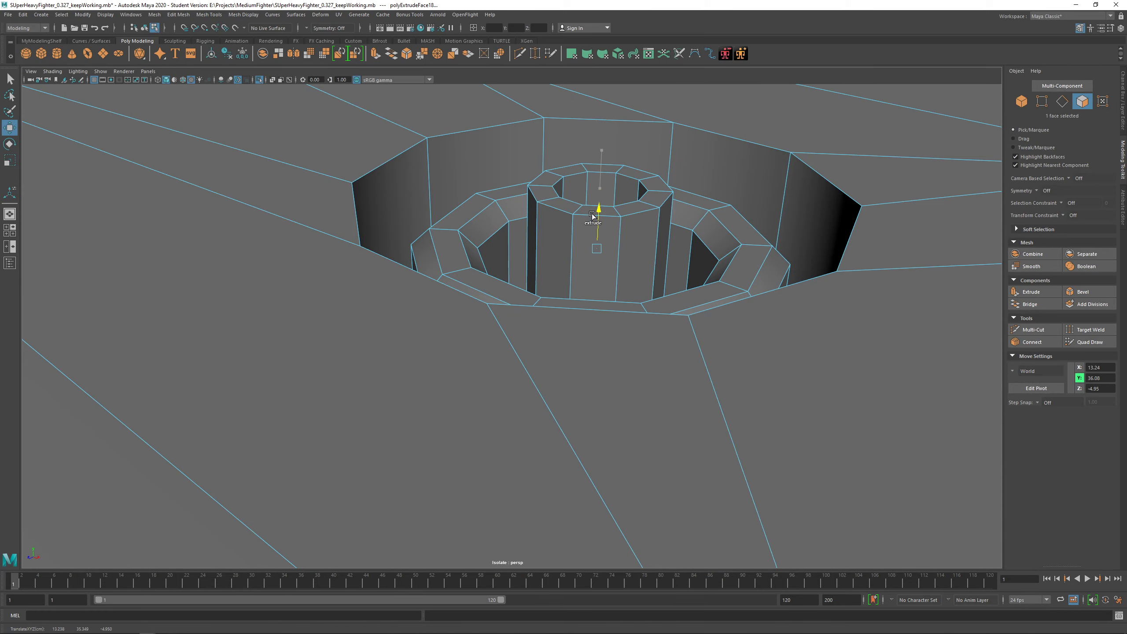
pyautogui.moveTo(583, 185); pyautogui.dragTo(621, 156, button='right')
pyautogui.scroll(-8, 622, 284)
pyautogui.click(621, 291)
pyautogui.keyDown('alt'); pyautogui.moveTo(622, 291); pyautogui.dragTo(546, 355); pyautogui.keyUp('alt')
pyautogui.scroll(-2, 547, 377)
pyautogui.scroll(-2, 548, 378)
pyautogui.scroll(4, 521, 349)
pyautogui.scroll(4, 545, 354)
pyautogui.click(581, 367)
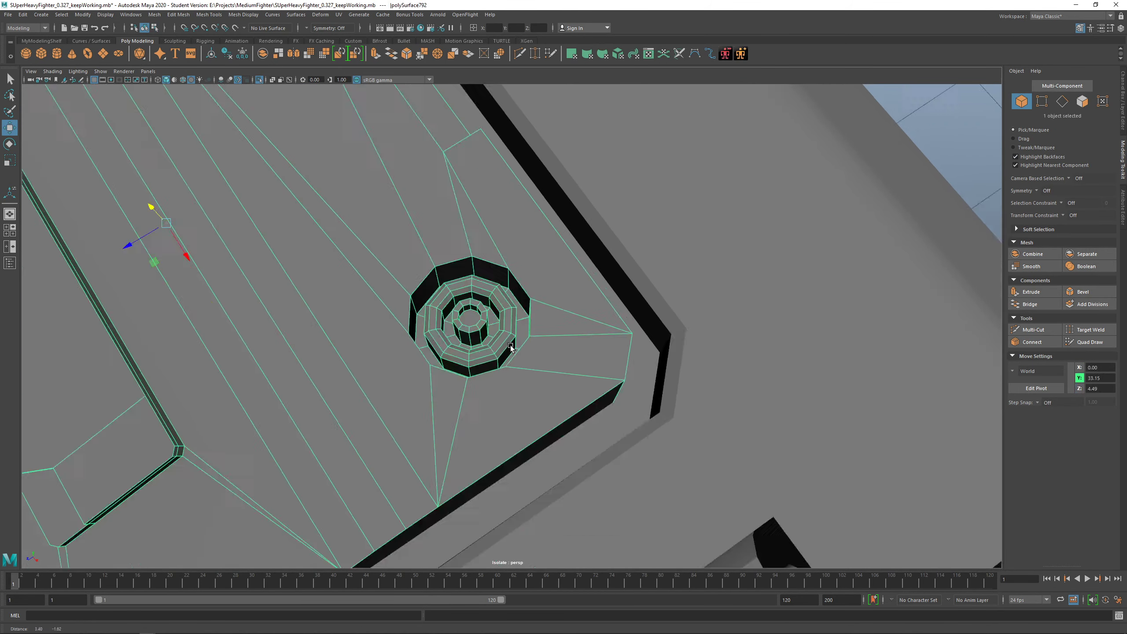
# Move the bottom face of the post's hollow down along Y to 32.87 to deepen it
pyautogui.scroll(5, 387, 265)
pyautogui.moveTo(386, 265); pyautogui.dragTo(386, 288, button='right')
pyautogui.click(356, 268)
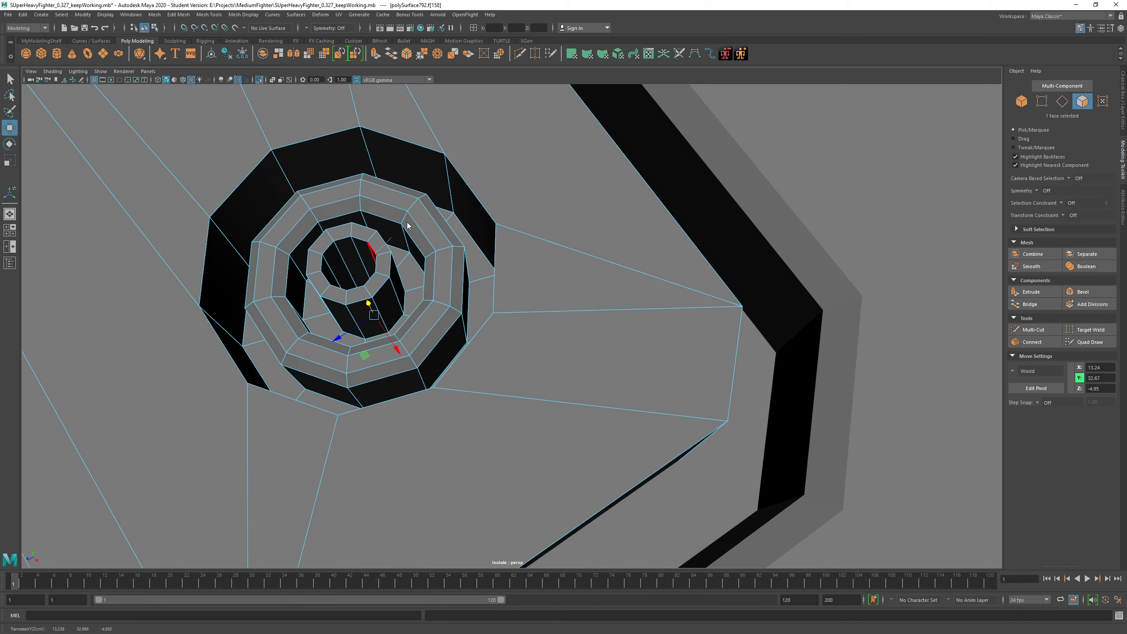
pyautogui.moveTo(407, 223); pyautogui.dragTo(437, 196, button='right')
pyautogui.scroll(-7, 444, 248)
pyautogui.keyDown('alt'); pyautogui.moveTo(522, 284); pyautogui.dragTo(507, 315); pyautogui.keyUp('alt')
pyautogui.click(785, 227)
pyautogui.keyDown('alt'); pyautogui.moveTo(689, 304); pyautogui.dragTo(601, 277); pyautogui.keyUp('alt')
pyautogui.scroll(-6, 672, 247)
pyautogui.scroll(8, 556, 298)
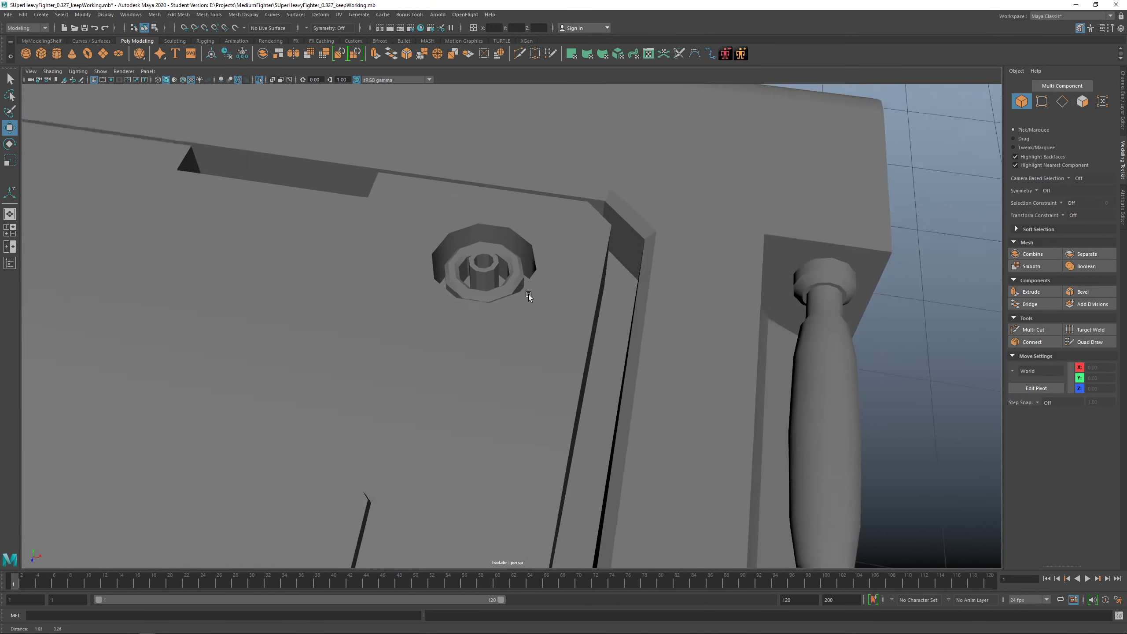
# Apply Soften/Harden Edges to the top panel
pyautogui.scroll(3, 452, 245)
pyautogui.moveTo(452, 245); pyautogui.dragTo(491, 221, button='right')
pyautogui.press('w')
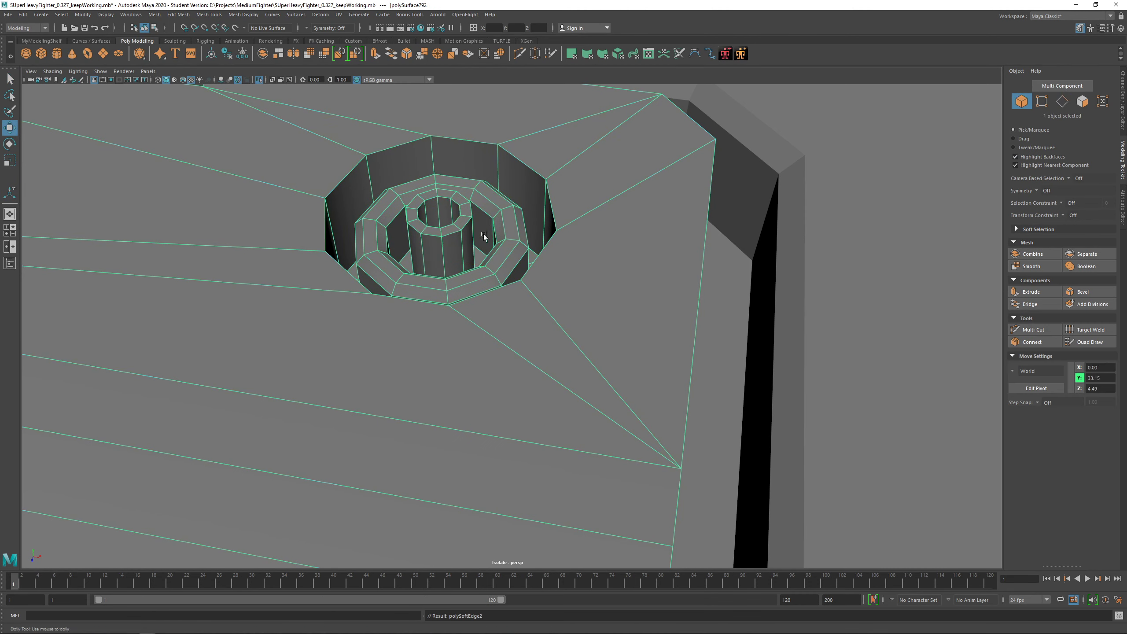
pyautogui.scroll(-8, 515, 253)
pyautogui.scroll(2, 549, 281)
pyautogui.keyDown('alt'); pyautogui.moveTo(548, 311); pyautogui.dragTo(487, 279); pyautogui.keyUp('alt')
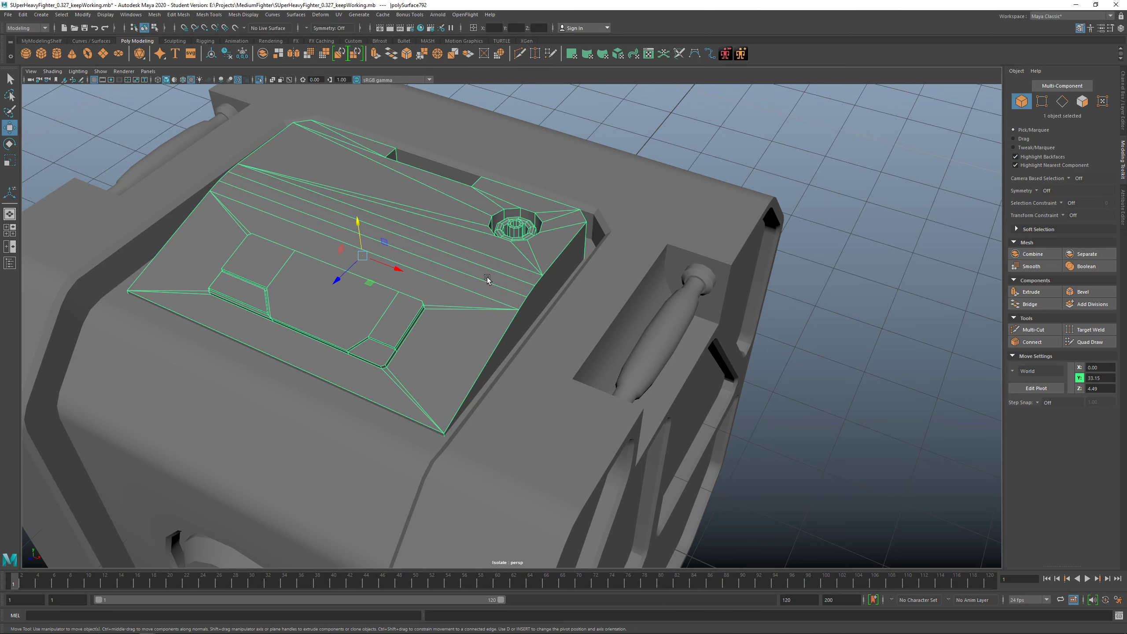
# Examine the topology of the main body and the top panel from the front, the end and above
pyautogui.keyDown('alt'); pyautogui.moveTo(484, 285); pyautogui.dragTo(666, 178); pyautogui.keyUp('alt')
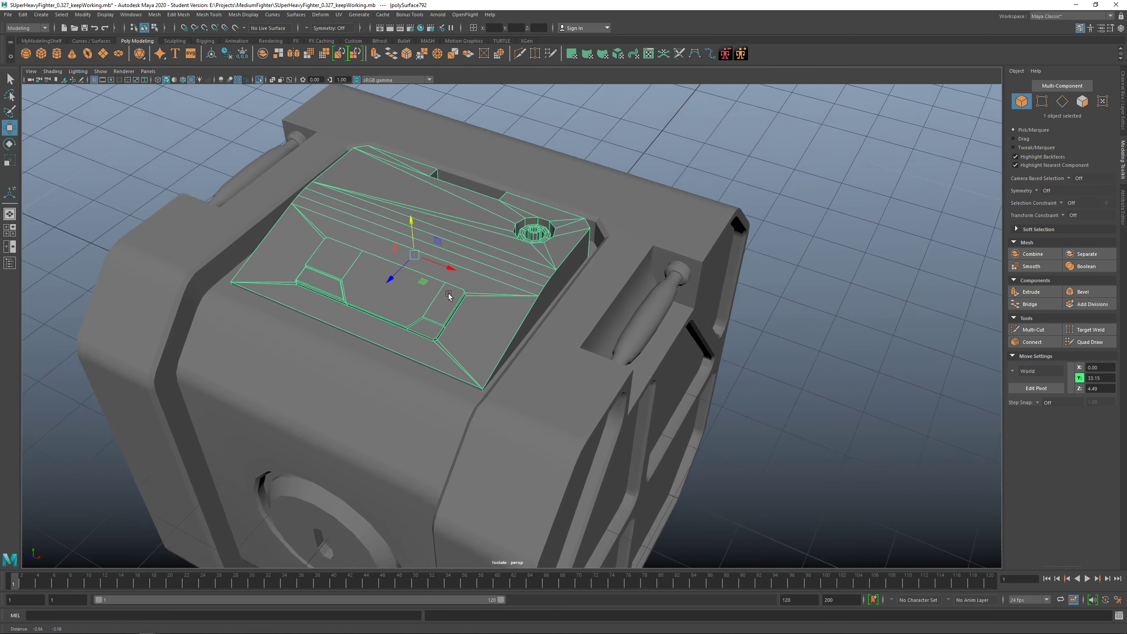
pyautogui.press('q')
pyautogui.click(702, 157)
pyautogui.click(638, 260)
pyautogui.keyDown('alt'); pyautogui.moveTo(586, 285); pyautogui.dragTo(500, 351); pyautogui.keyUp('alt')
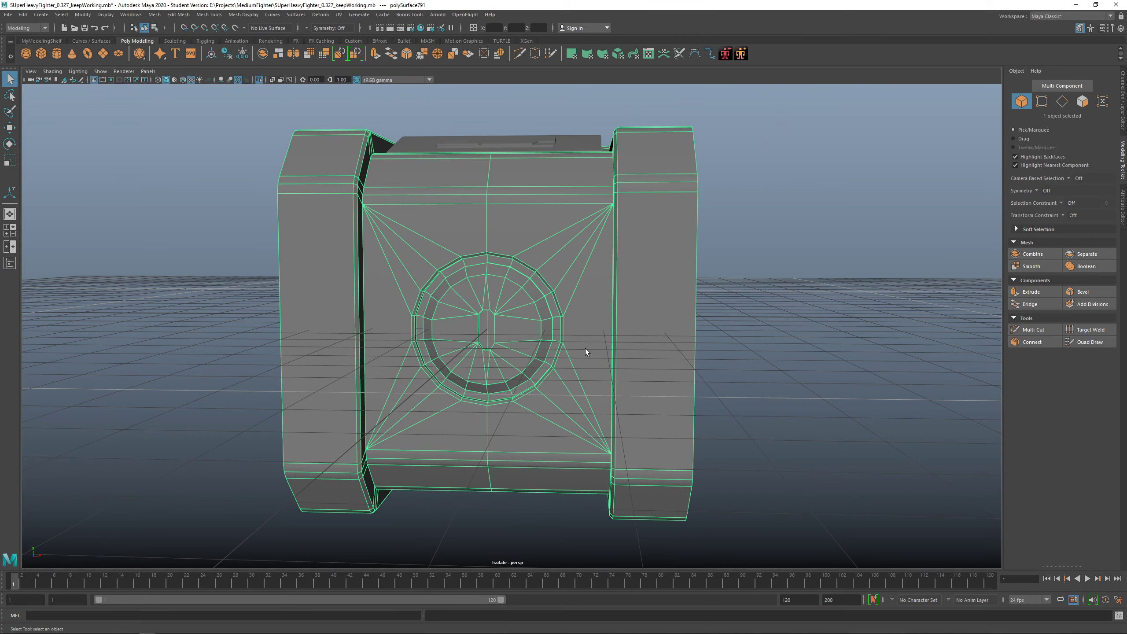
pyautogui.keyDown('alt'); pyautogui.moveTo(585, 337); pyautogui.dragTo(498, 402); pyautogui.keyUp('alt')
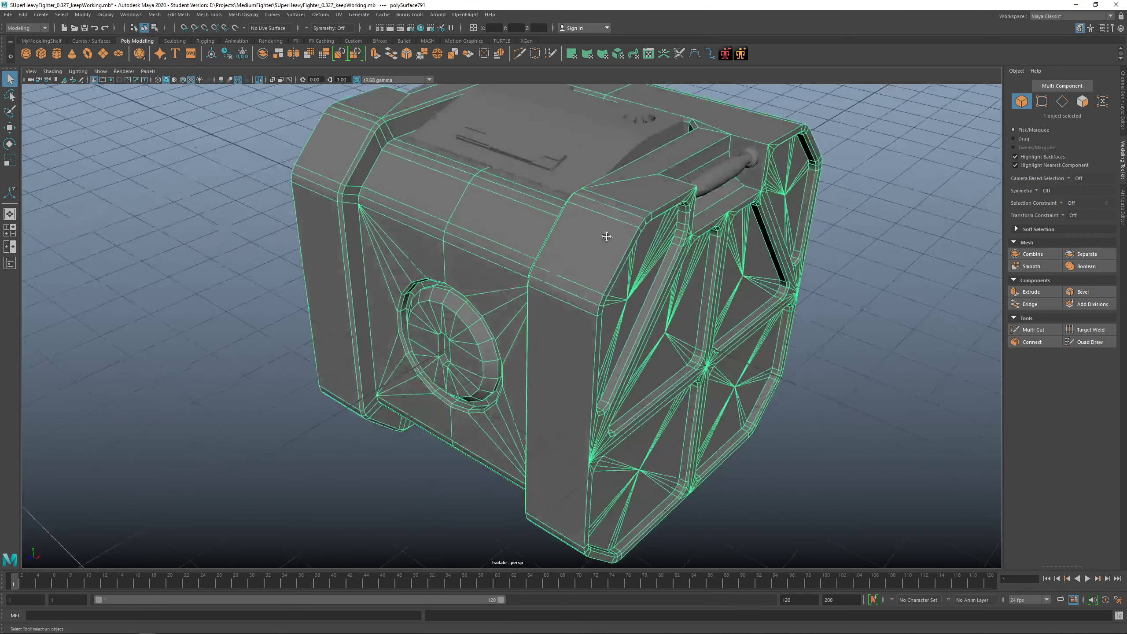
pyautogui.keyDown('alt'); pyautogui.moveTo(602, 231); pyautogui.dragTo(555, 336); pyautogui.keyUp('alt')
pyautogui.click(558, 278)
pyautogui.keyDown('alt'); pyautogui.moveTo(559, 279); pyautogui.dragTo(525, 283); pyautogui.keyUp('alt')
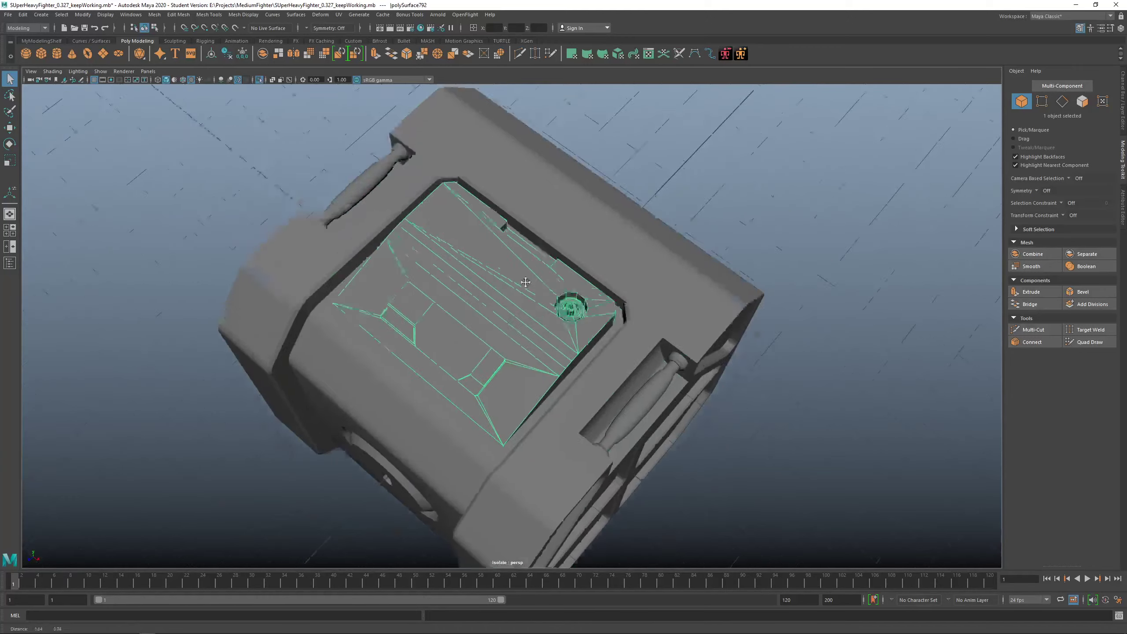
# Move a face of the angular detail on the top panel's sloping front
pyautogui.scroll(5, 479, 240)
pyautogui.moveTo(474, 238)
pyautogui.keyDown('alt'); pyautogui.mouseDown()
pyautogui.moveTo(449, 238)
pyautogui.moveTo(470, 255)
pyautogui.mouseUp(); pyautogui.keyUp('alt')
pyautogui.scroll(3, 503, 269)
pyautogui.moveTo(503, 269); pyautogui.dragTo(505, 294, button='right')
pyautogui.click(511, 277)
pyautogui.moveTo(474, 273); pyautogui.dragTo(562, 296)
pyautogui.click(554, 305)
pyautogui.moveTo(497, 284); pyautogui.dragTo(503, 285)
pyautogui.moveTo(512, 248); pyautogui.dragTo(541, 227, button='right')
# Examine the reshaped top panel and the whole fighter box from above and from farther away
pyautogui.scroll(-7, 551, 278)
pyautogui.keyDown('alt'); pyautogui.moveTo(551, 278); pyautogui.dragTo(576, 284); pyautogui.keyUp('alt')
pyautogui.click(727, 354)
pyautogui.scroll(-4, 576, 336)
pyautogui.keyDown('alt'); pyautogui.moveTo(575, 335); pyautogui.dragTo(527, 298); pyautogui.keyUp('alt')
pyautogui.click(535, 333)
pyautogui.keyDown('alt'); pyautogui.moveTo(527, 298); pyautogui.dragTo(486, 327, button='middle'); pyautogui.keyUp('alt')
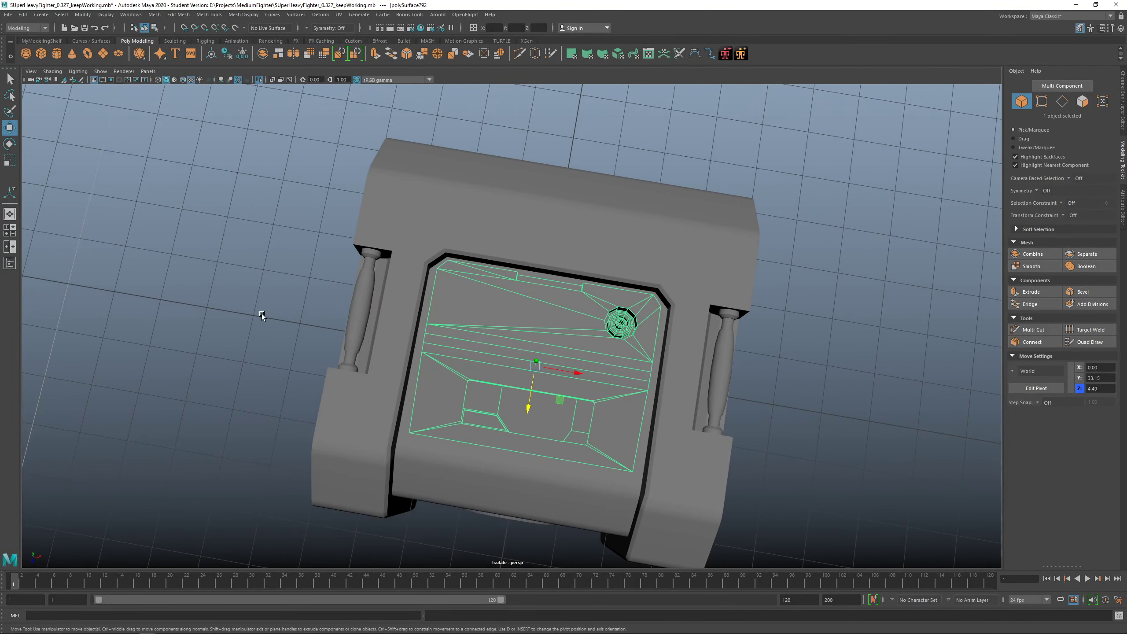
pyautogui.click(262, 313)
pyautogui.keyDown('alt'); pyautogui.moveTo(449, 365); pyautogui.dragTo(488, 322); pyautogui.keyUp('alt')
pyautogui.scroll(-5, 535, 381)
pyautogui.moveTo(534, 379)
pyautogui.keyDown('alt'); pyautogui.mouseDown()
pyautogui.moveTo(690, 382)
pyautogui.moveTo(528, 365)
pyautogui.mouseUp(); pyautogui.keyUp('alt')
# Select all parts of the fighter box and turn on the Poly Count heads-up display
pyautogui.moveTo(334, 250); pyautogui.dragTo(522, 372)
pyautogui.moveTo(566, 409); pyautogui.dragTo(569, 409)
pyautogui.keyDown('alt'); pyautogui.moveTo(568, 404); pyautogui.dragTo(663, 401); pyautogui.keyUp('alt')
pyautogui.scroll(3, 622, 382)
pyautogui.moveTo(578, 357)
pyautogui.keyDown('alt'); pyautogui.mouseDown()
pyautogui.moveTo(580, 256)
pyautogui.moveTo(621, 275)
pyautogui.moveTo(633, 312)
pyautogui.moveTo(615, 285)
pyautogui.moveTo(595, 344)
pyautogui.mouseUp(); pyautogui.keyUp('alt')
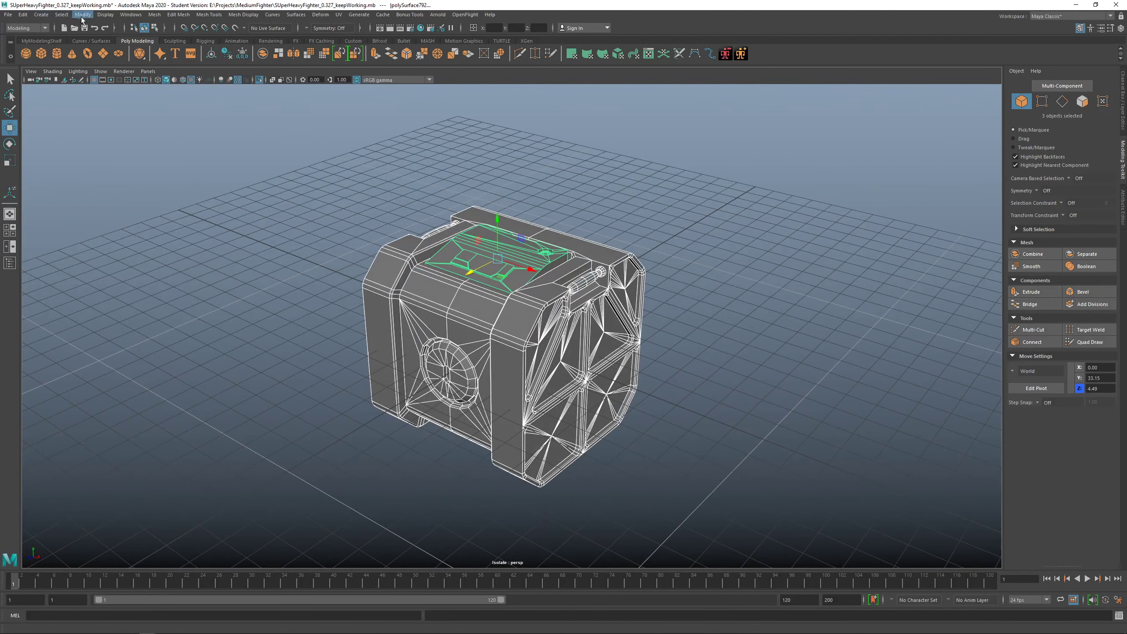
pyautogui.moveTo(129, 47)
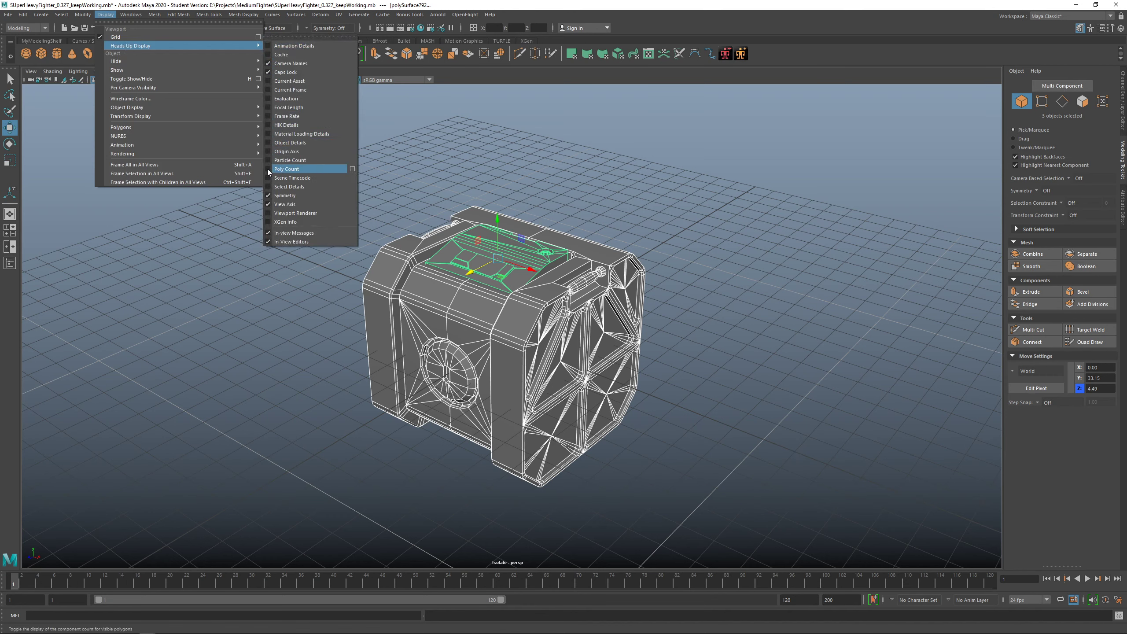
pyautogui.click(286, 169)
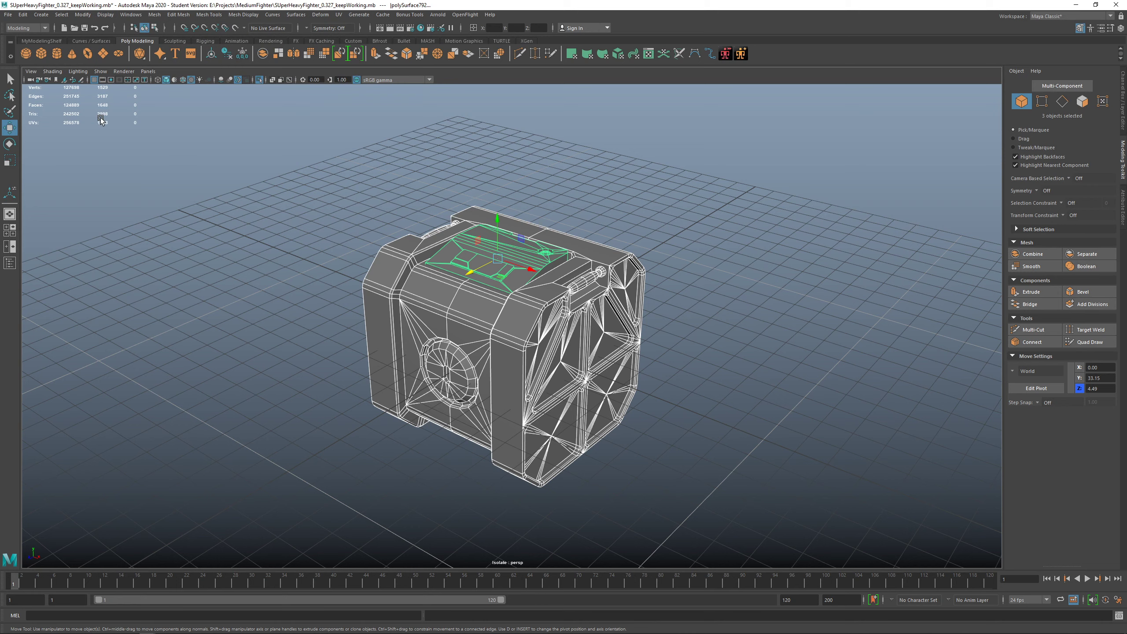
pyautogui.moveTo(238, 131); pyautogui.dragTo(795, 541)
# Isolate the top panel in the view
pyautogui.keyDown('alt'); pyautogui.moveTo(513, 274); pyautogui.dragTo(262, 350); pyautogui.keyUp('alt')
pyautogui.scroll(5, 518, 273)
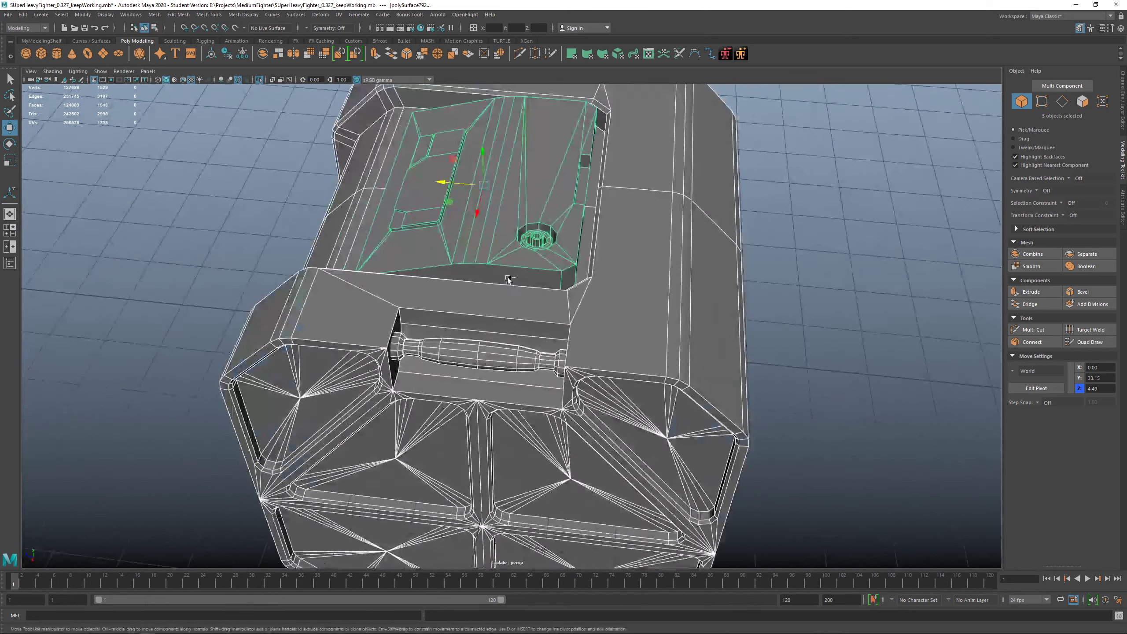
pyautogui.moveTo(547, 231)
pyautogui.keyDown('alt'); pyautogui.mouseDown()
pyautogui.moveTo(526, 236)
pyautogui.moveTo(428, 195)
pyautogui.moveTo(511, 253)
pyautogui.moveTo(493, 218)
pyautogui.mouseUp(); pyautogui.keyUp('alt')
pyautogui.click(525, 236)
pyautogui.hotkey('ctrl', '1')
pyautogui.hotkey('ctrl', '1')
# Cut an edge from the notch's lower corner to the nearest bottom corner of the panel's rear face with Multi-Cut
pyautogui.keyDown('alt'); pyautogui.moveTo(493, 217); pyautogui.dragTo(530, 312, button='right'); pyautogui.keyUp('alt')
pyautogui.press('q')
pyautogui.click(580, 295)
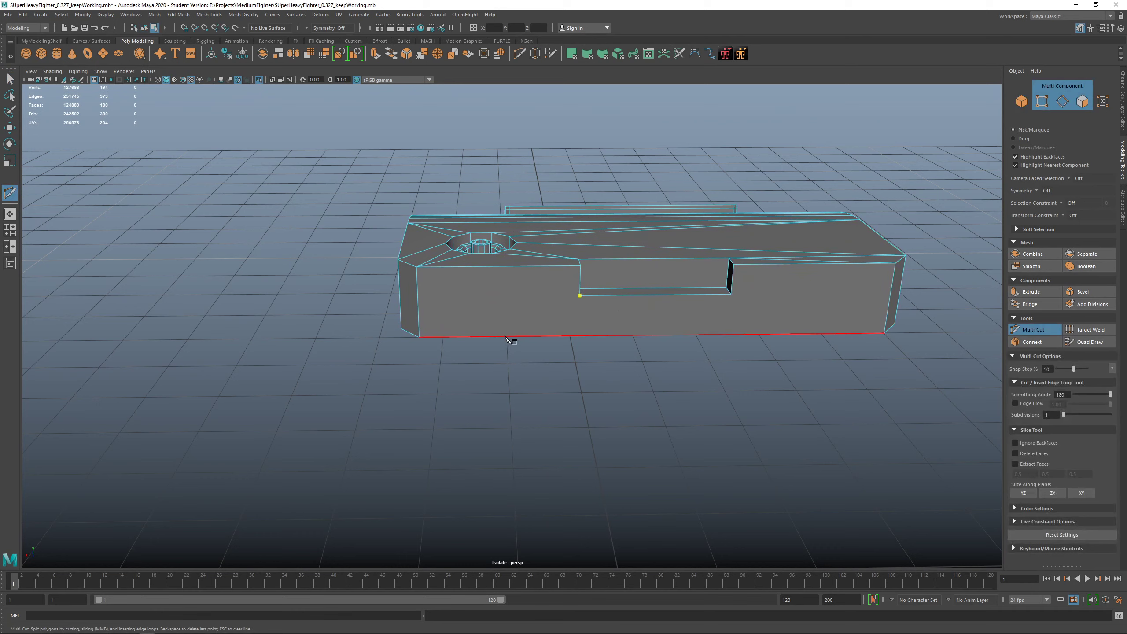
pyautogui.click(408, 336)
pyautogui.press('Return')
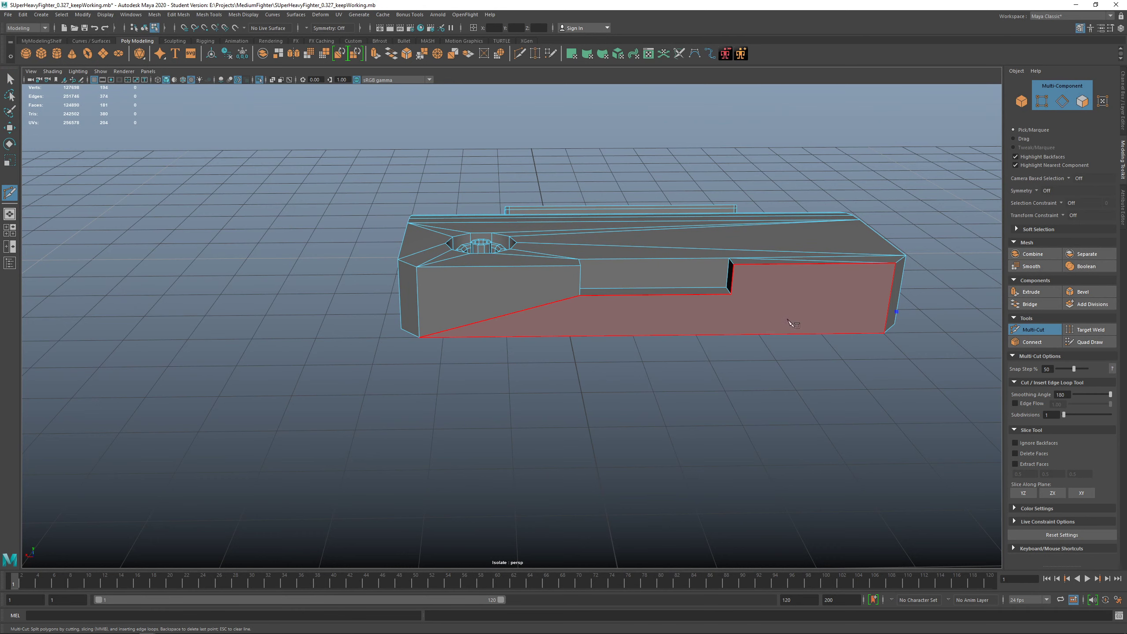
# Cut an edge from the notch's other lower corner to the opposite bottom corner of the rear face, and return to object selection
pyautogui.click(721, 296)
pyautogui.click(845, 333)
pyautogui.press('q')
pyautogui.press('F8')
pyautogui.keyDown('alt'); pyautogui.moveTo(875, 273); pyautogui.dragTo(904, 306); pyautogui.keyUp('alt')
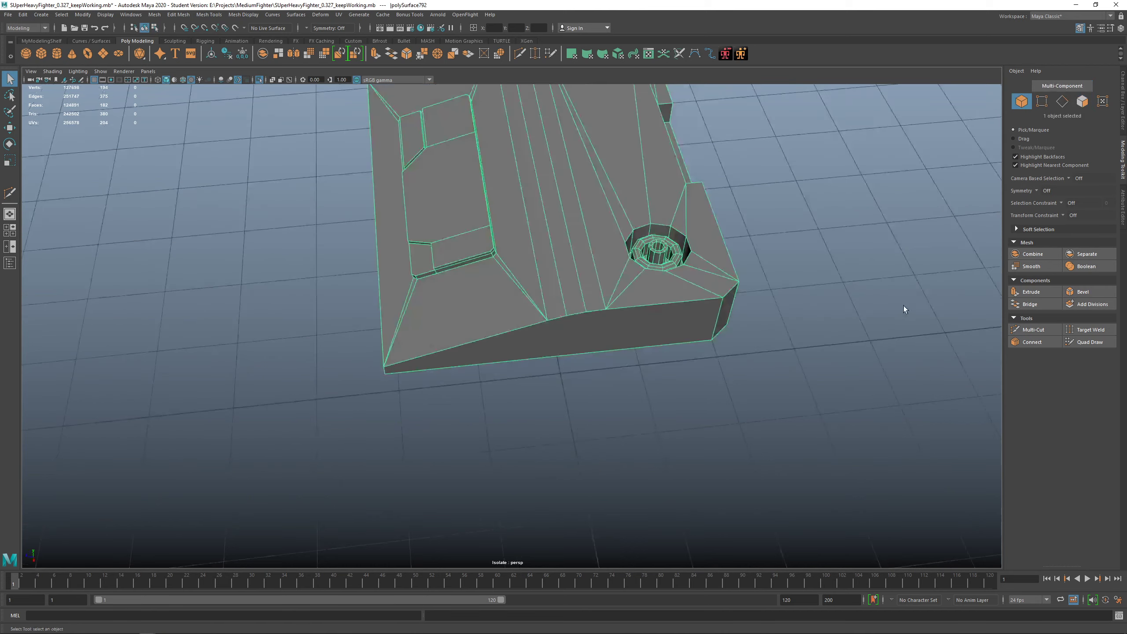
# Show the whole scene and add the handles and box body to the selection to examine the complete box
pyautogui.hotkey('ctrl', '1')
pyautogui.scroll(-4, 493, 279)
pyautogui.keyDown('alt'); pyautogui.moveTo(505, 274); pyautogui.dragTo(652, 322); pyautogui.keyUp('alt')
pyautogui.keyDown('shift'); pyautogui.click(652, 323); pyautogui.keyUp('shift')
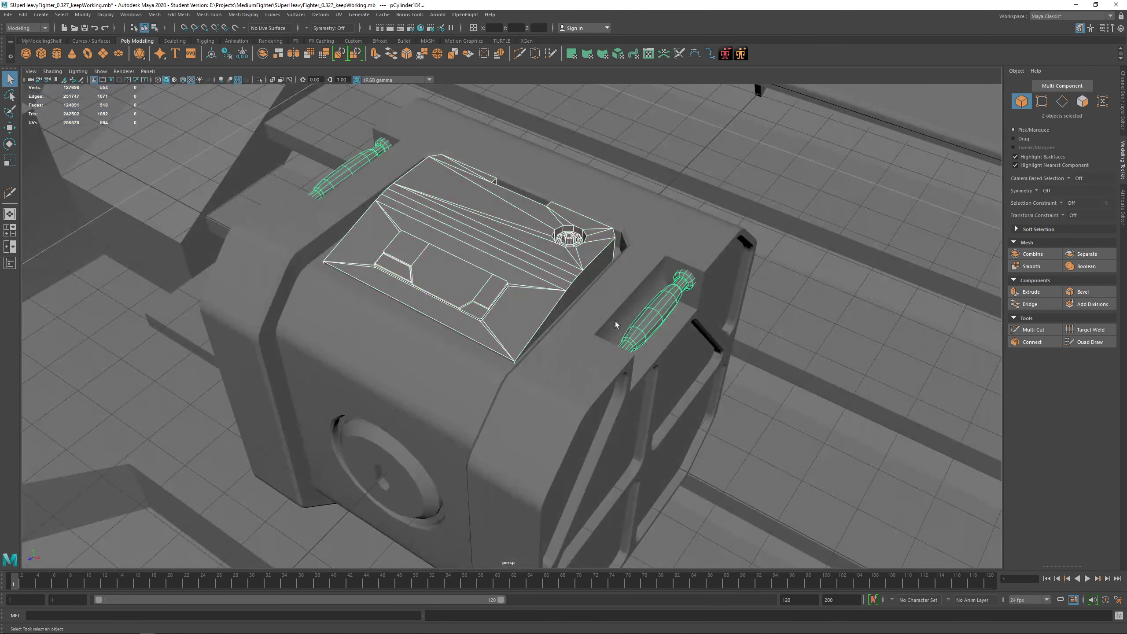
pyautogui.keyDown('shift'); pyautogui.click(614, 321); pyautogui.keyUp('shift')
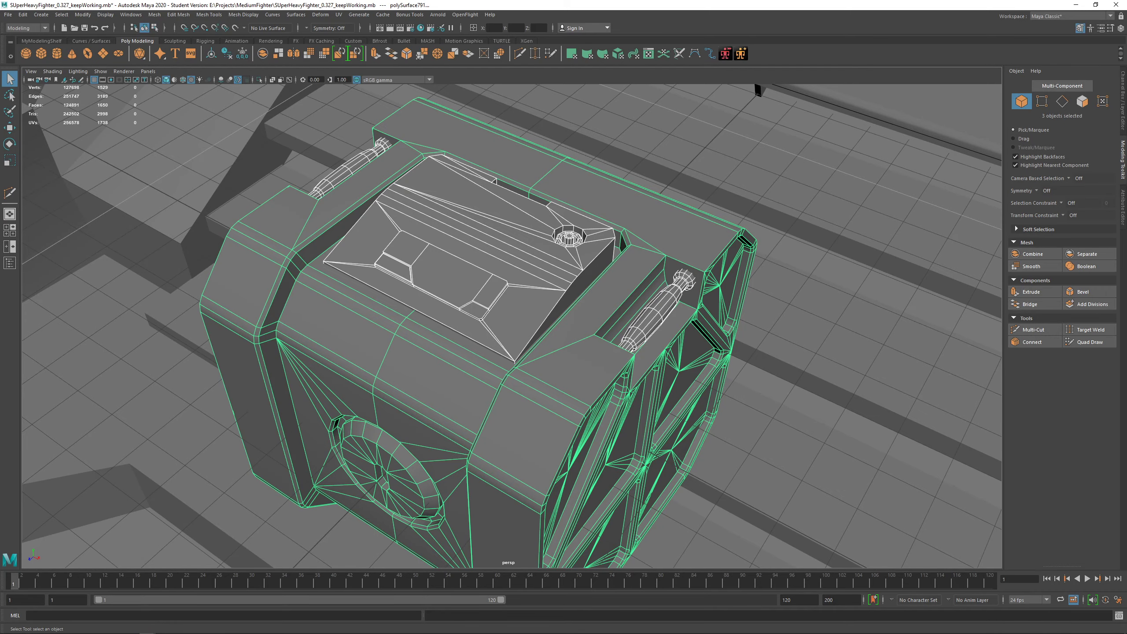
pyautogui.moveTo(526, 309)
pyautogui.keyDown('alt'); pyautogui.mouseDown()
pyautogui.moveTo(551, 301)
pyautogui.moveTo(524, 271)
pyautogui.moveTo(482, 291)
pyautogui.mouseUp(); pyautogui.keyUp('alt')
# Select only the top panel and isolate it again
pyautogui.click(561, 284)
pyautogui.scroll(3, 561, 284)
pyautogui.hotkey('ctrl', '1')
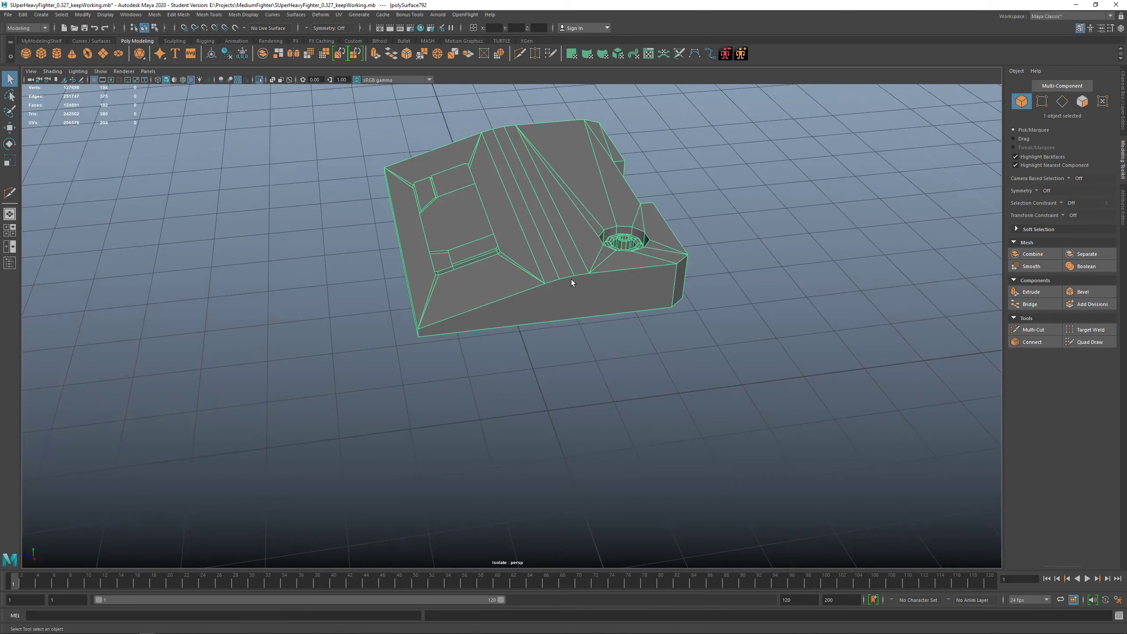
# Cut edges from the upper vertices of the panel's side face to that face's lower rear corner with Multi-Cut
pyautogui.keyDown('alt'); pyautogui.moveTo(571, 279); pyautogui.dragTo(559, 249); pyautogui.keyUp('alt')
pyautogui.keyDown('alt'); pyautogui.moveTo(559, 250); pyautogui.dragTo(534, 293, button='middle'); pyautogui.keyUp('alt')
pyautogui.moveTo(534, 293)
pyautogui.keyDown('alt'); pyautogui.mouseDown(button='right')
pyautogui.moveTo(609, 281)
pyautogui.moveTo(562, 281)
pyautogui.mouseUp(button='right'); pyautogui.keyUp('alt')
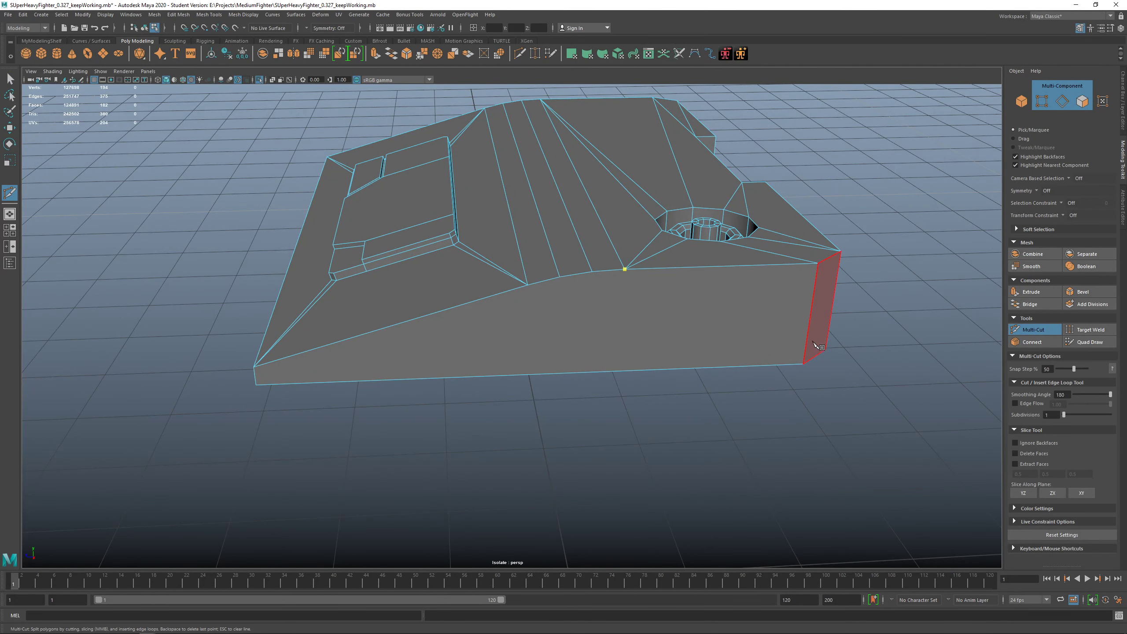
pyautogui.click(803, 364)
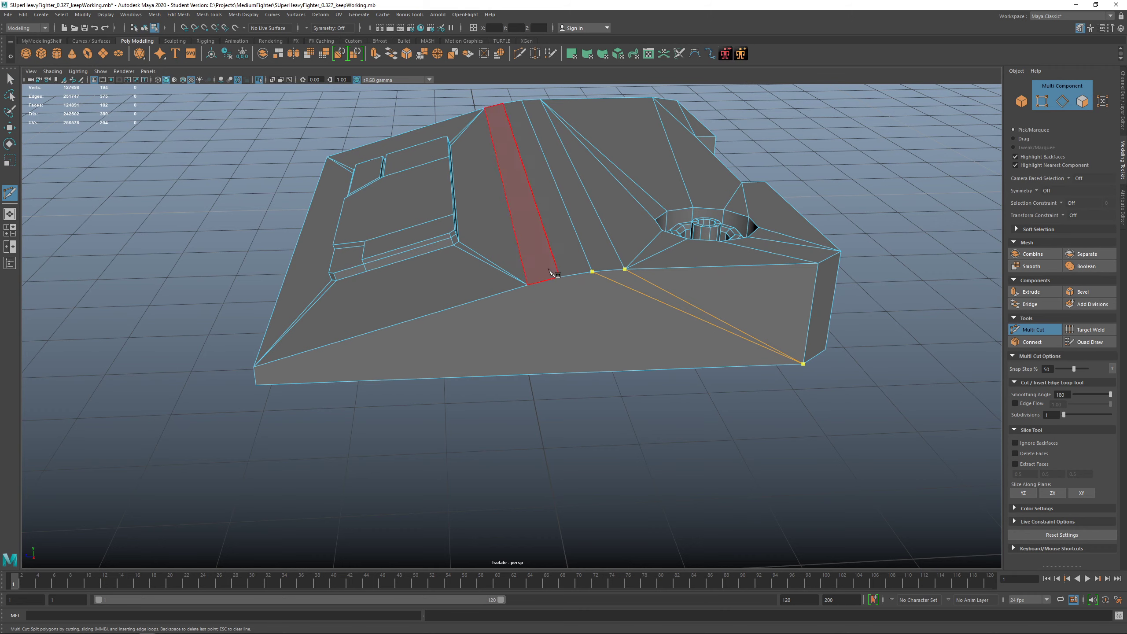
pyautogui.click(560, 276)
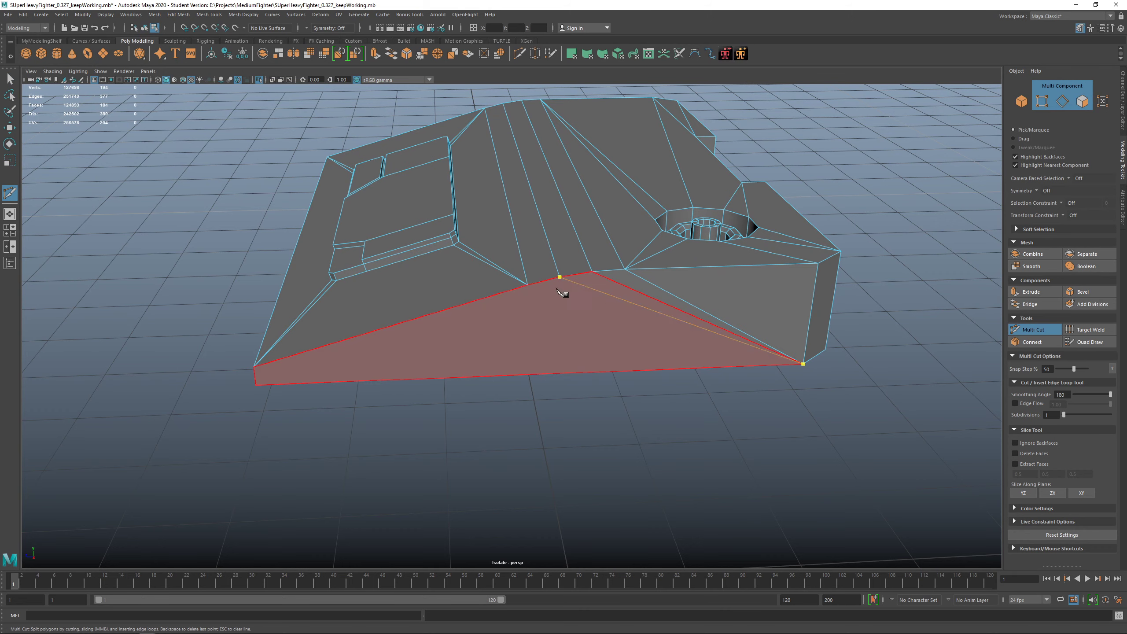
pyautogui.click(528, 285)
pyautogui.rightClick(526, 287)
# Cut matching edges from the upper vertices of the opposite side face to its lower rear corner, and return to object selection
pyautogui.keyDown('alt'); pyautogui.moveTo(705, 328); pyautogui.dragTo(629, 346, button='right'); pyautogui.keyUp('alt')
pyautogui.keyDown('alt'); pyautogui.moveTo(634, 349); pyautogui.dragTo(604, 360); pyautogui.keyUp('alt')
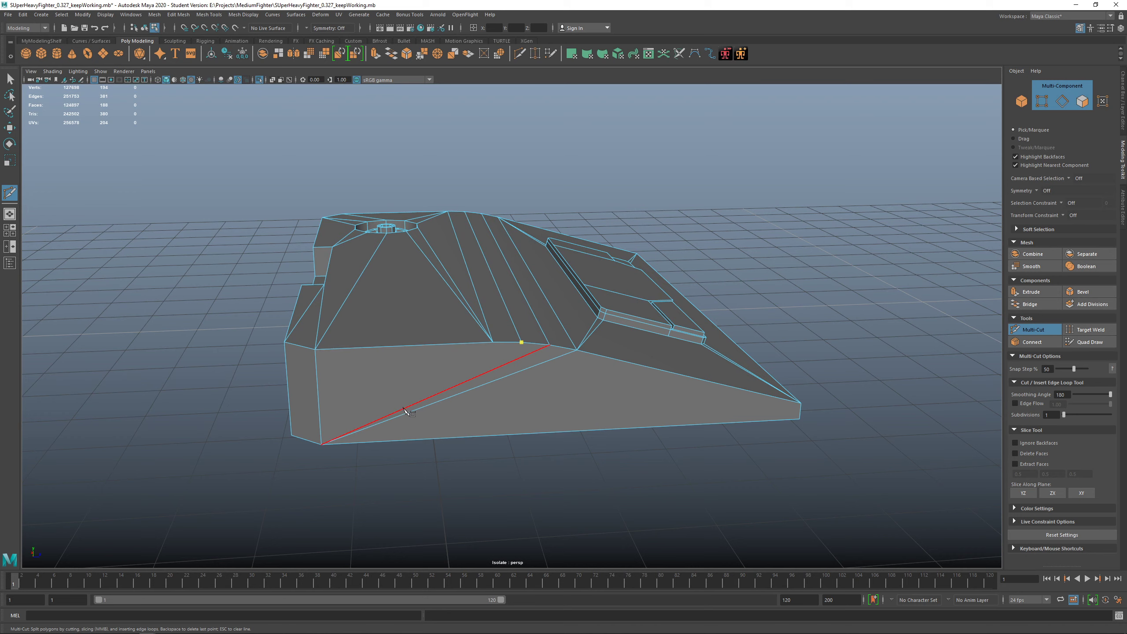
pyautogui.rightClick(434, 344)
pyautogui.keyDown('alt'); pyautogui.moveTo(495, 339); pyautogui.dragTo(438, 326); pyautogui.keyUp('alt')
pyautogui.press('q')
pyautogui.moveTo(423, 306); pyautogui.dragTo(461, 278, button='right')
pyautogui.keyDown('alt'); pyautogui.moveTo(460, 276); pyautogui.dragTo(510, 273, button='middle'); pyautogui.keyUp('alt')
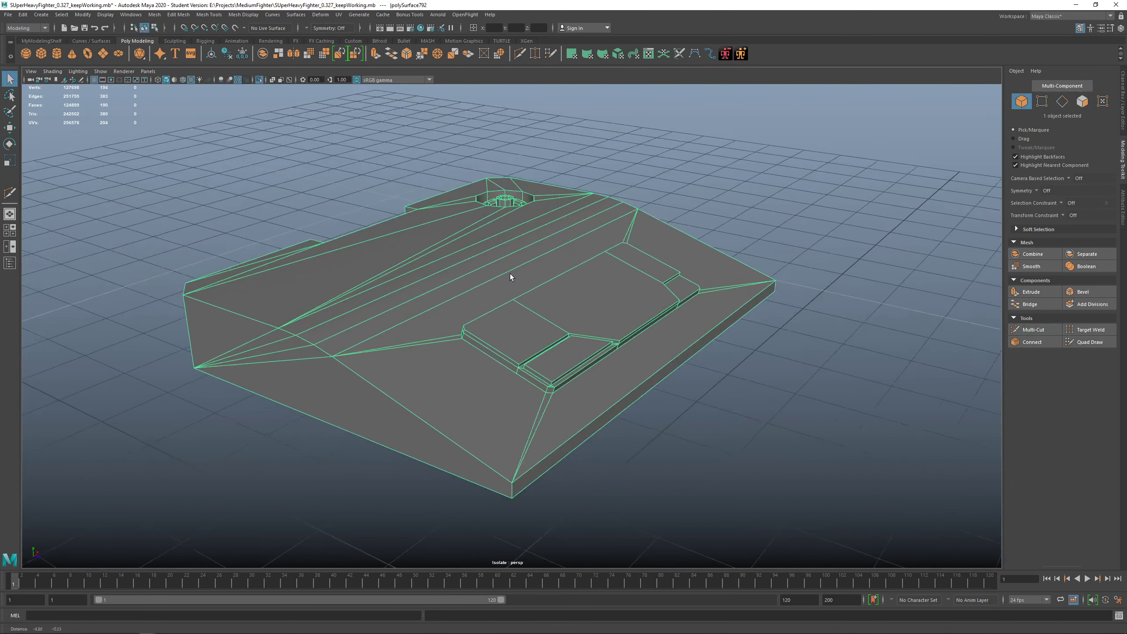
# Create a polygon cube and scale it uniformly to 76.98 as a test object
pyautogui.keyDown('alt'); pyautogui.moveTo(510, 272); pyautogui.dragTo(530, 293); pyautogui.keyUp('alt')
pyautogui.keyDown('alt'); pyautogui.moveTo(530, 293); pyautogui.dragTo(536, 395, button='right'); pyautogui.keyUp('alt')
pyautogui.keyDown('alt'); pyautogui.moveTo(536, 394); pyautogui.dragTo(537, 273, button='middle'); pyautogui.keyUp('alt')
pyautogui.click(709, 295)
pyautogui.keyDown('shift'); pyautogui.moveTo(710, 295); pyautogui.dragTo(589, 381, button='right'); pyautogui.keyUp('shift')
pyautogui.press('r')
pyautogui.moveTo(494, 402); pyautogui.dragTo(869, 415)
pyautogui.keyDown('alt'); pyautogui.moveTo(697, 357); pyautogui.dragTo(682, 310, button='middle'); pyautogui.keyUp('alt')
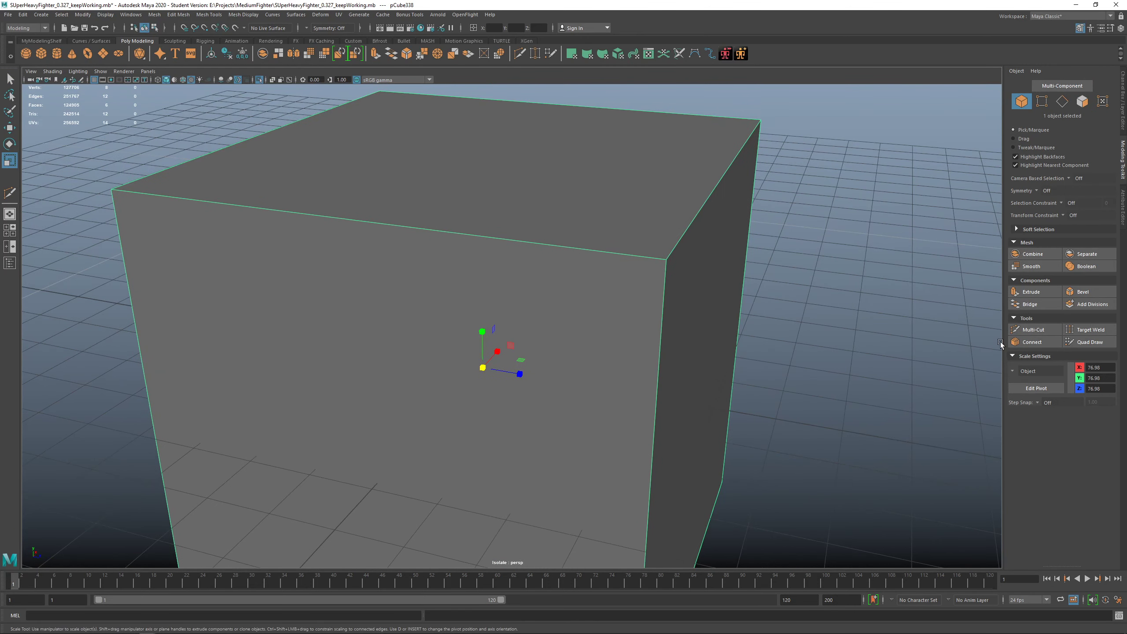
# Cut an irregular closed outline into the cube's front face with Multi-Cut, linking it to the top and side edges
pyautogui.click(1035, 330)
pyautogui.click(666, 260)
pyautogui.click(386, 224)
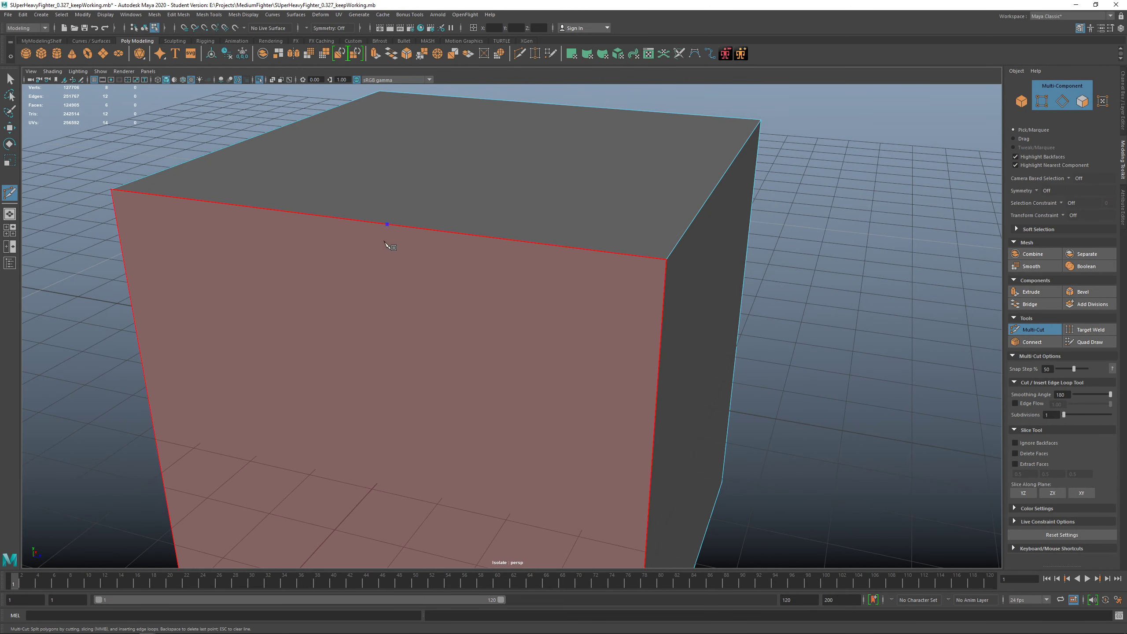
pyautogui.click(360, 331)
pyautogui.click(485, 470)
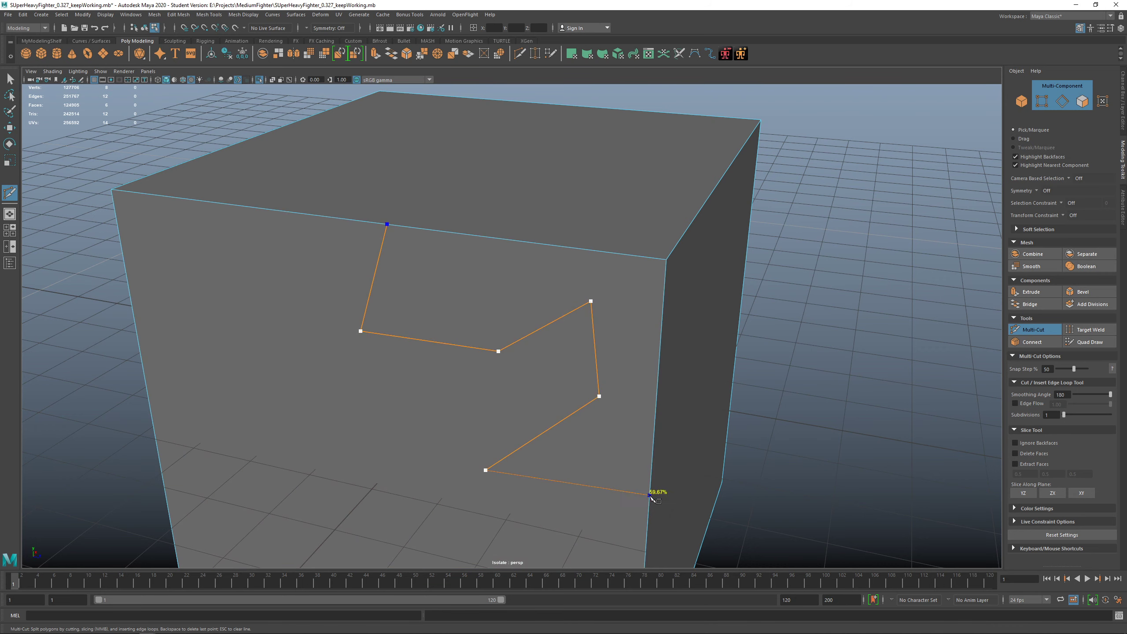
pyautogui.click(645, 528)
pyautogui.keyDown('alt'); pyautogui.moveTo(644, 549); pyautogui.dragTo(599, 512, button='right'); pyautogui.keyUp('alt')
pyautogui.keyDown('alt'); pyautogui.moveTo(599, 512); pyautogui.dragTo(597, 393, button='middle'); pyautogui.keyUp('alt')
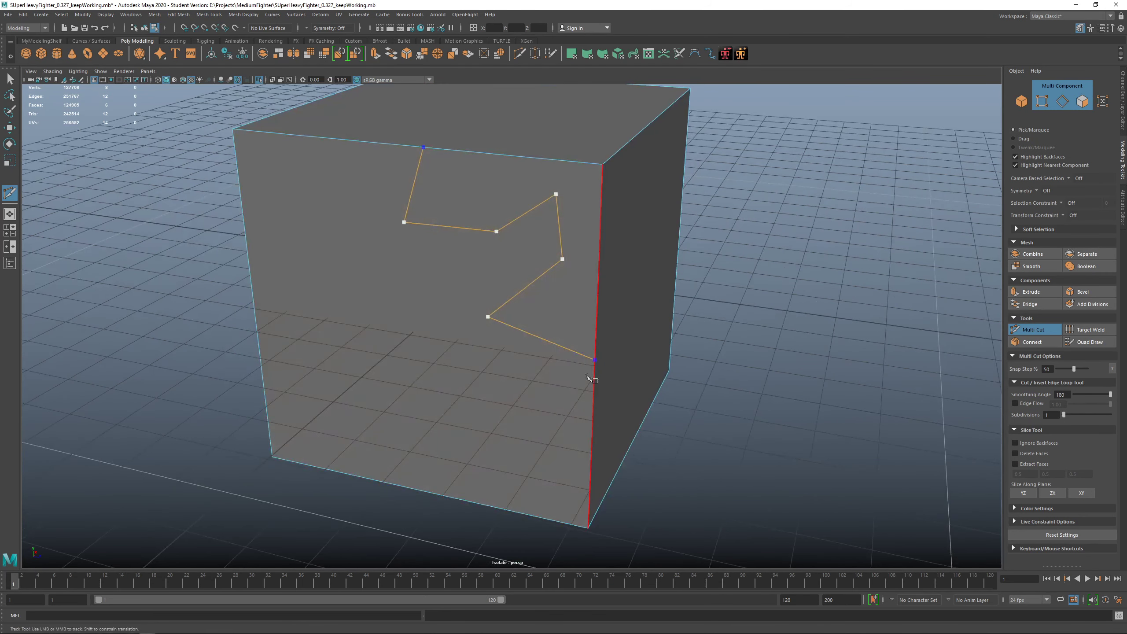
pyautogui.rightClick(540, 332)
pyautogui.keyDown('alt'); pyautogui.moveTo(534, 329); pyautogui.dragTo(500, 227); pyautogui.keyUp('alt')
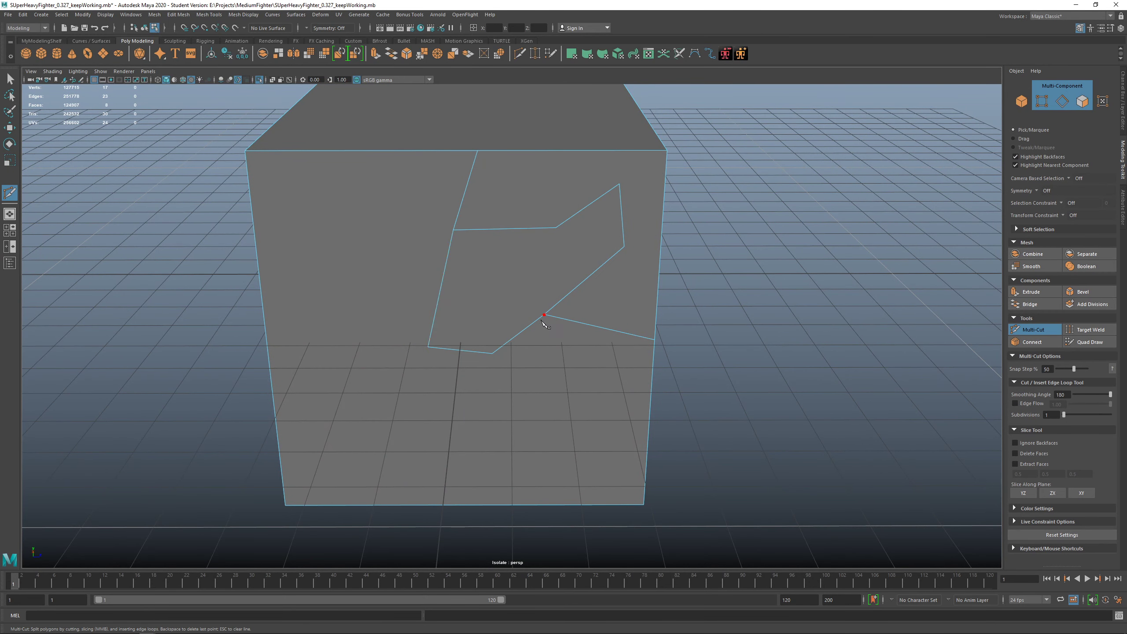
# Extrude the irregular face inward to make a recess in the cube
pyautogui.press('w')
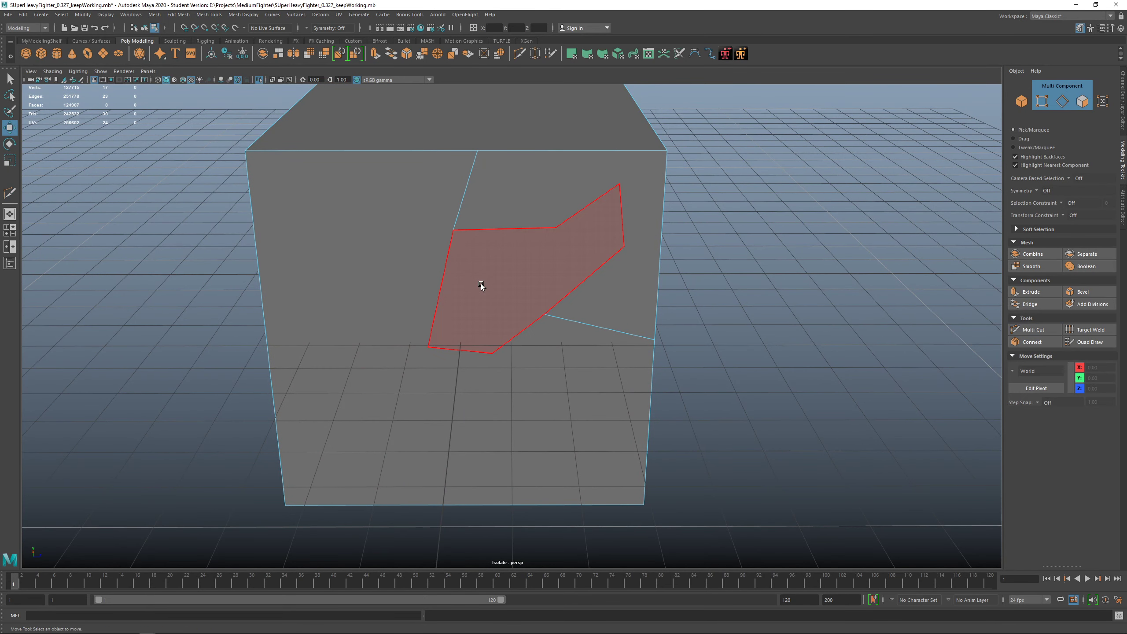
pyautogui.click(481, 284)
pyautogui.keyDown('alt'); pyautogui.moveTo(536, 322); pyautogui.dragTo(403, 284); pyautogui.keyUp('alt')
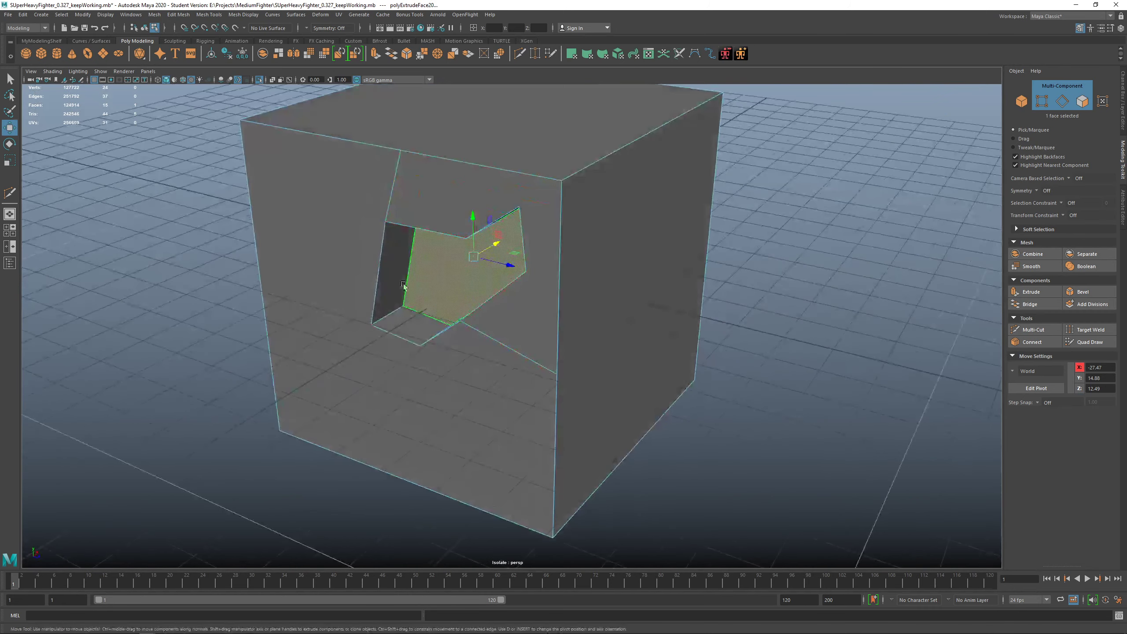
# Extrude the cube's top face with an offset of 7.1 and 3 divisions
pyautogui.click(534, 144)
pyautogui.keyDown('alt'); pyautogui.moveTo(534, 145); pyautogui.dragTo(576, 251); pyautogui.keyUp('alt')
pyautogui.keyDown('shift'); pyautogui.moveTo(583, 226); pyautogui.dragTo(587, 243, button='right'); pyautogui.keyUp('shift')
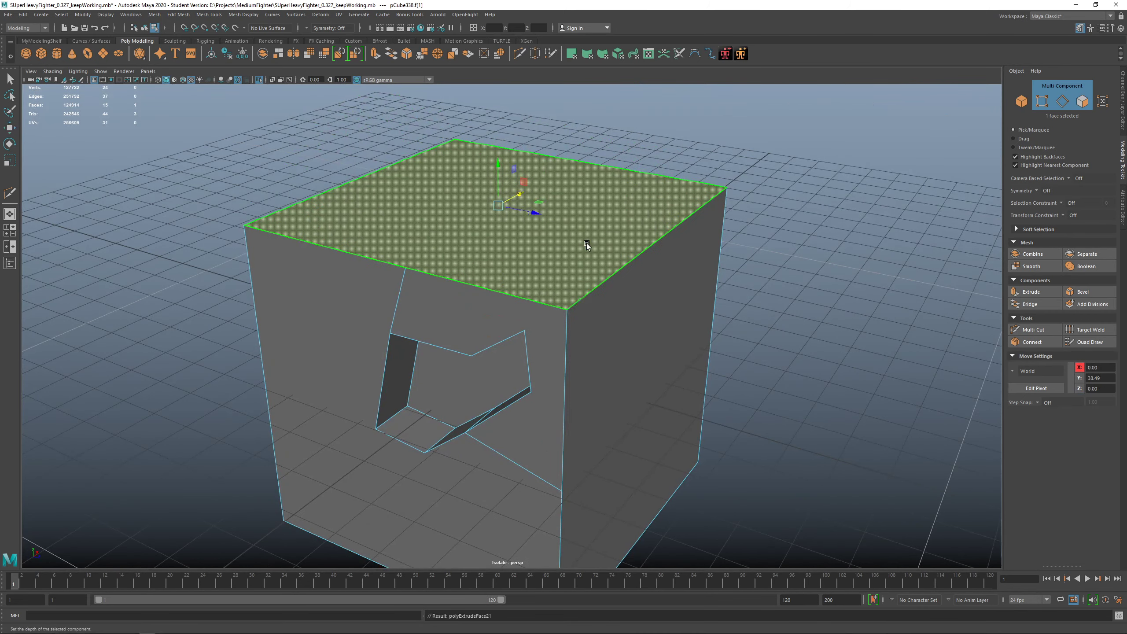
pyautogui.moveTo(814, 169); pyautogui.dragTo(1123, 252)
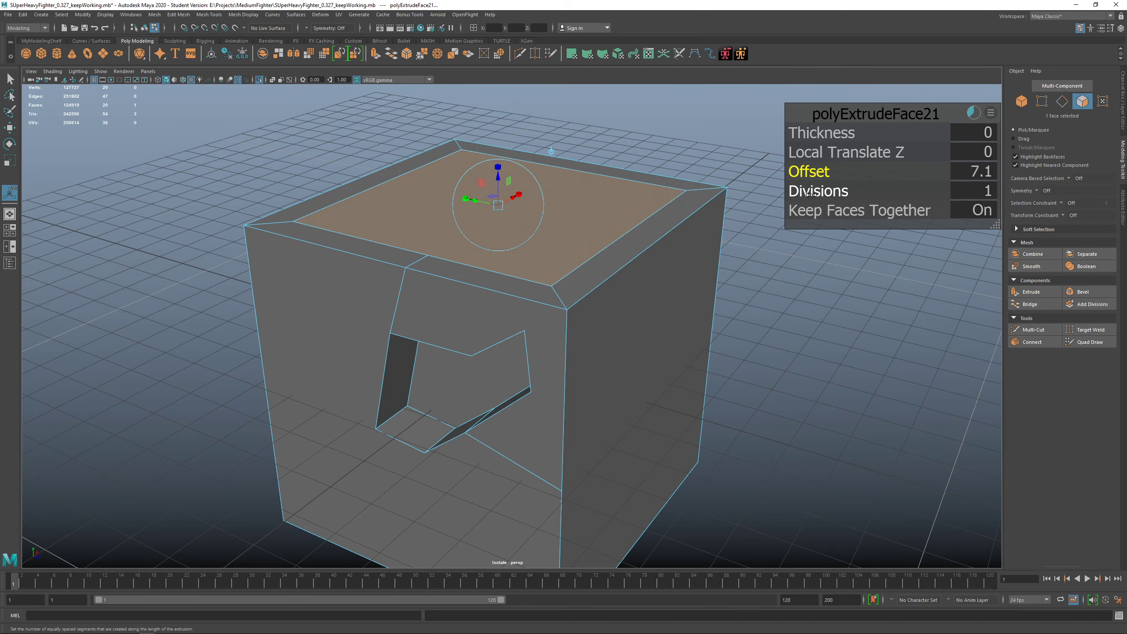
pyautogui.moveTo(811, 193); pyautogui.dragTo(894, 200)
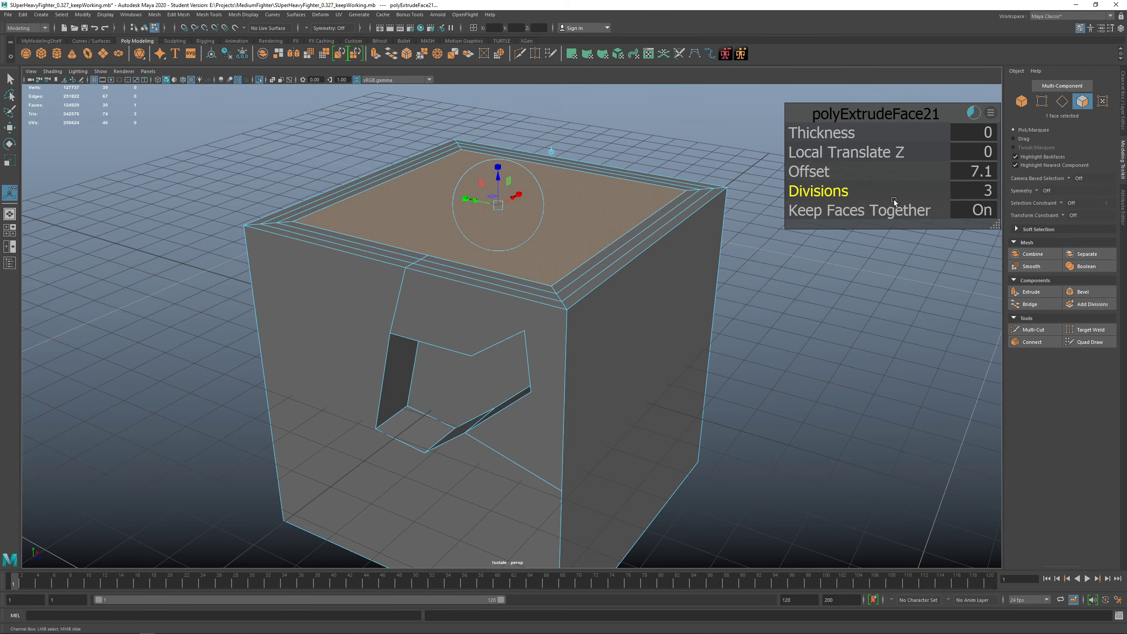
# Select the middle ring of border faces on the cube's top and extrude it inward with a Local Translate Z of -4.111
pyautogui.keyDown('alt'); pyautogui.moveTo(571, 262); pyautogui.dragTo(546, 279); pyautogui.keyUp('alt')
pyautogui.keyDown('alt'); pyautogui.moveTo(546, 279); pyautogui.dragTo(557, 284, button='right'); pyautogui.keyUp('alt')
pyautogui.keyDown('alt'); pyautogui.moveTo(557, 284); pyautogui.dragTo(571, 313, button='middle'); pyautogui.keyUp('alt')
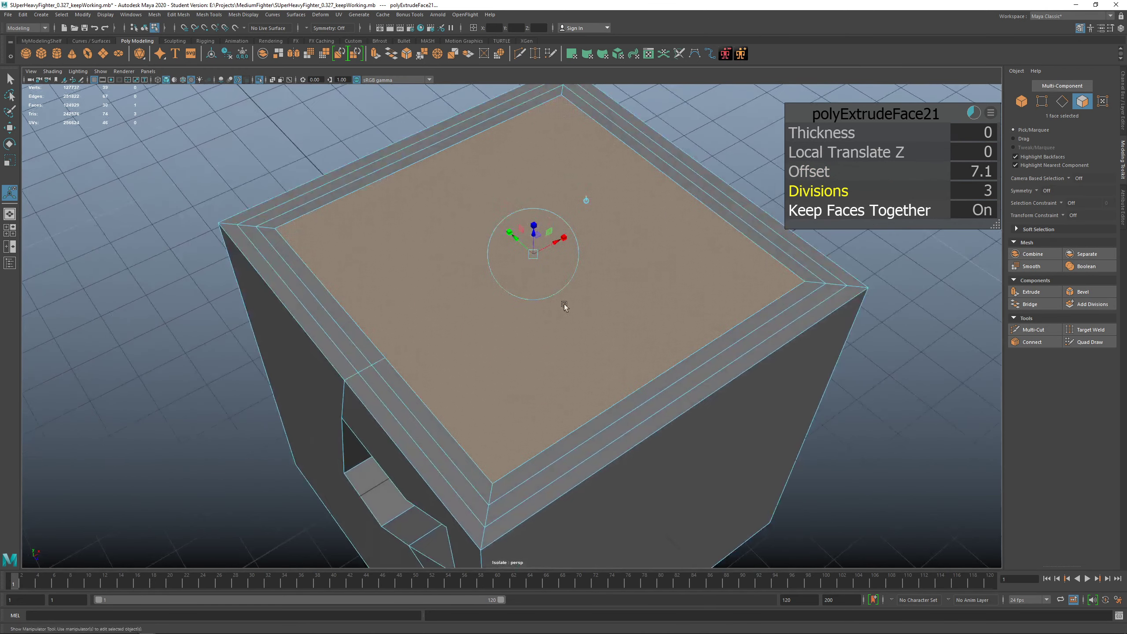
pyautogui.click(321, 315)
pyautogui.keyDown('shift'); pyautogui.doubleClick(365, 376); pyautogui.keyUp('shift')
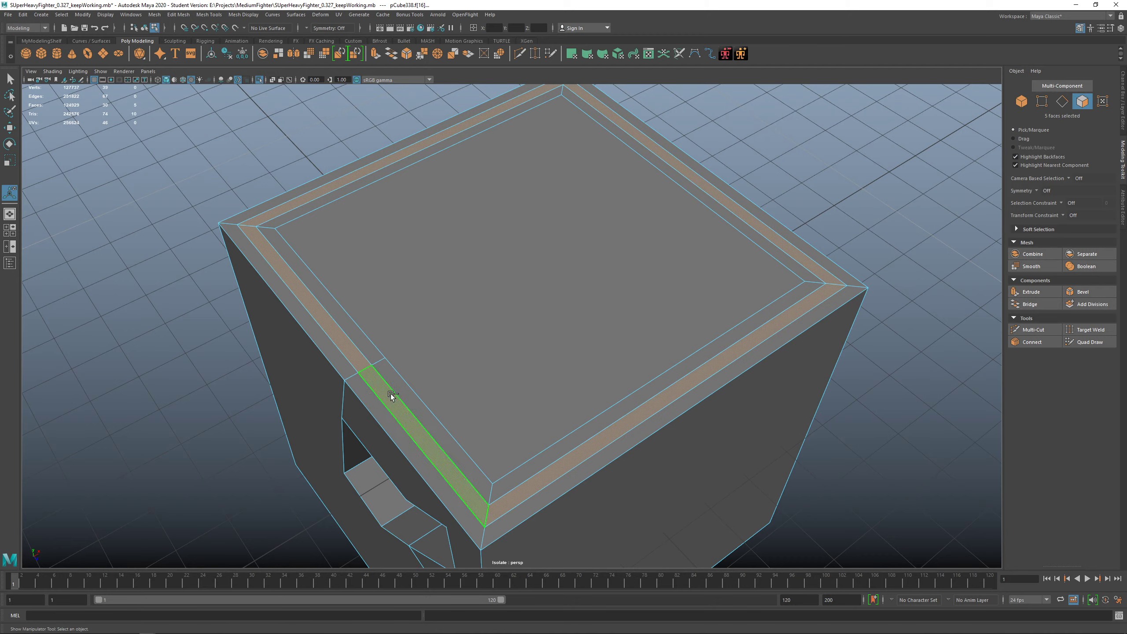
pyautogui.keyDown('alt'); pyautogui.moveTo(391, 394); pyautogui.dragTo(295, 104); pyautogui.keyUp('alt')
pyautogui.keyDown('shift'); pyautogui.rightClick(295, 104); pyautogui.keyUp('shift')
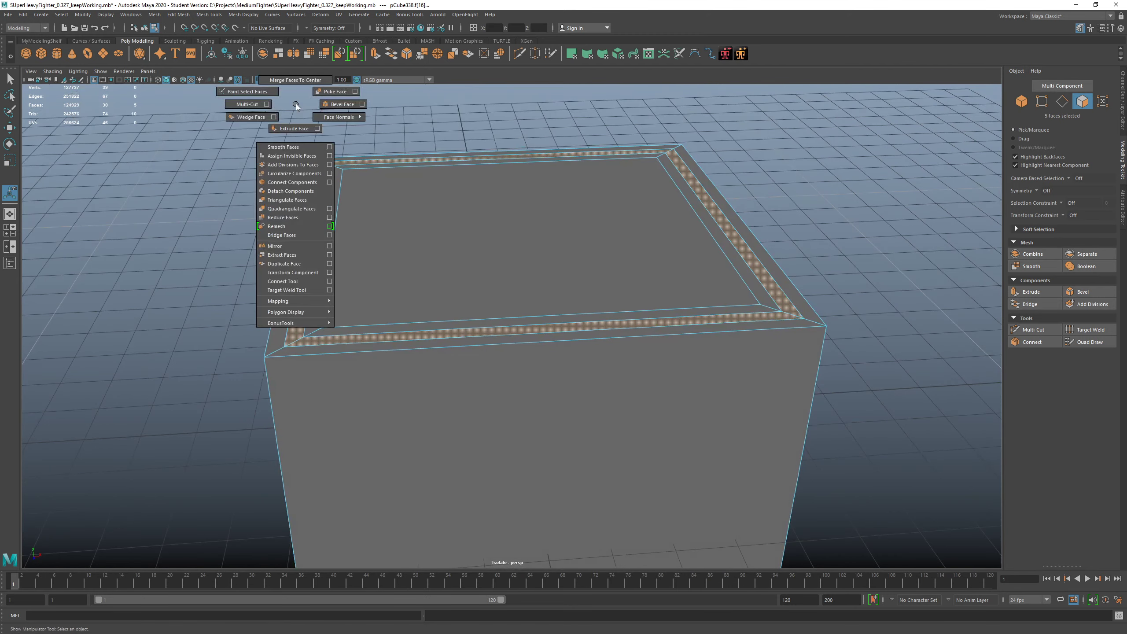
pyautogui.click(297, 129)
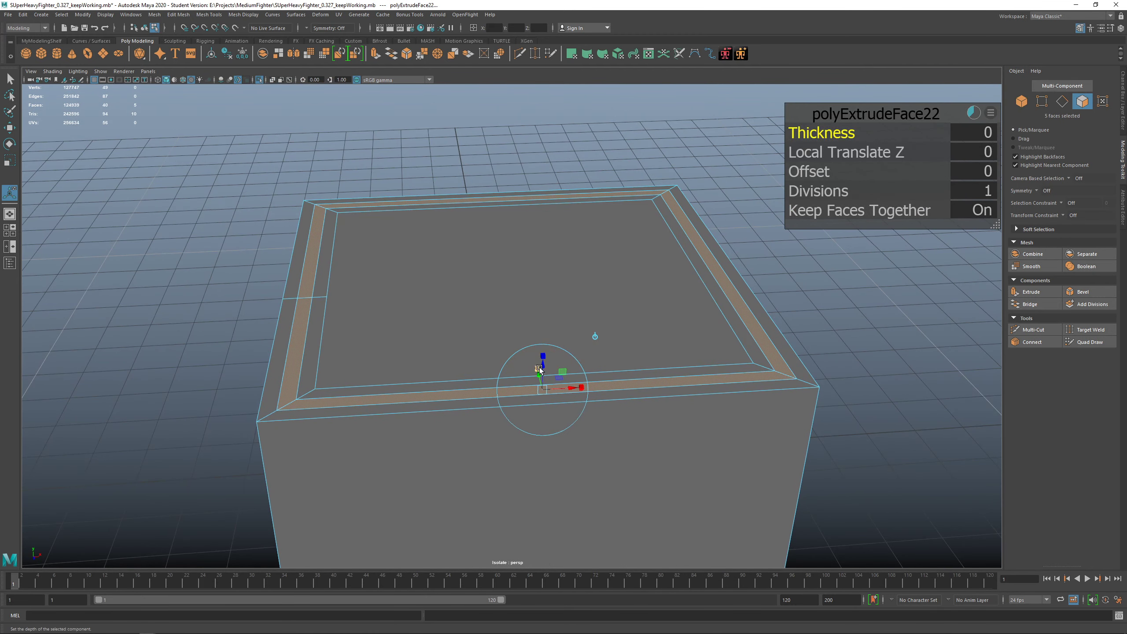
pyautogui.moveTo(544, 391); pyautogui.dragTo(544, 391)
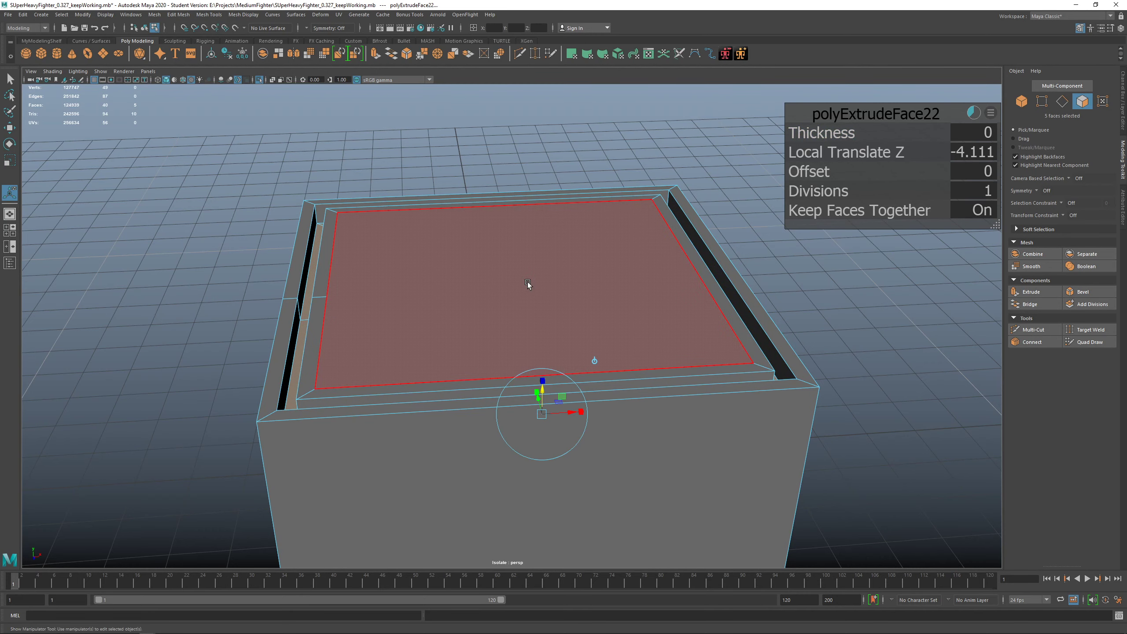
# Extrude the inner top face of the cube upward into a raised block
pyautogui.click(499, 272)
pyautogui.press('w')
pyautogui.keyDown('shift'); pyautogui.moveTo(515, 242); pyautogui.dragTo(518, 189); pyautogui.keyUp('shift')
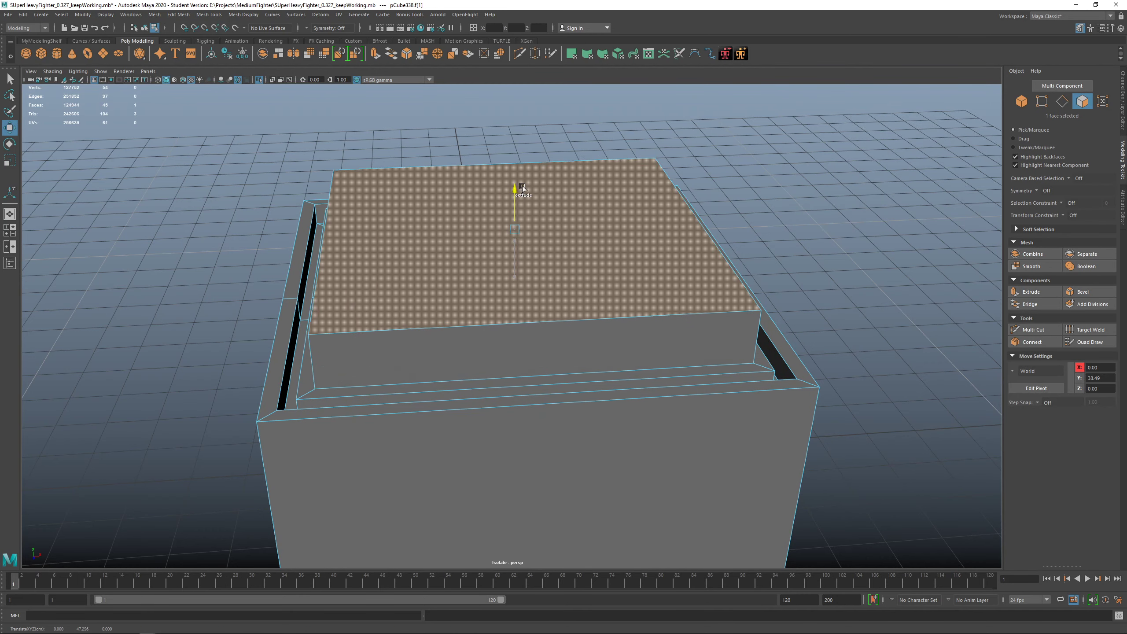
# Return to object selection, leave the isolated view and delete the test cube
pyautogui.keyDown('alt'); pyautogui.moveTo(453, 245); pyautogui.dragTo(494, 240); pyautogui.keyUp('alt')
pyautogui.moveTo(487, 242); pyautogui.dragTo(505, 230, button='right')
pyautogui.keyDown('alt'); pyautogui.moveTo(855, 165); pyautogui.dragTo(491, 268); pyautogui.keyUp('alt')
pyautogui.click(548, 349)
pyautogui.hotkey('ctrl', '1')
pyautogui.scroll(-1, 632, 373)
pyautogui.press('Delete')
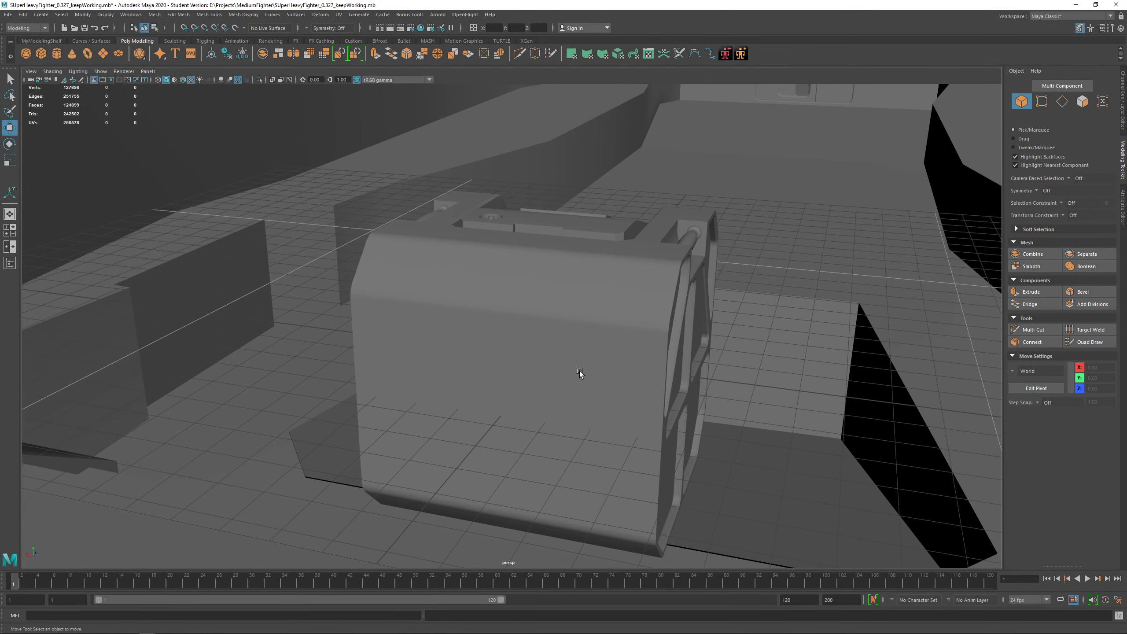
# Isolate the fighter's hull and examine its wireframe topology from both sides
pyautogui.click(554, 365)
pyautogui.hotkey('ctrl', 'z')
pyautogui.scroll(-10, 695, 278)
pyautogui.click(539, 366)
pyautogui.keyDown('alt'); pyautogui.moveTo(631, 346); pyautogui.dragTo(433, 262); pyautogui.keyUp('alt')
pyautogui.keyDown('alt'); pyautogui.moveTo(433, 262); pyautogui.dragTo(470, 269, button='middle'); pyautogui.keyUp('alt')
pyautogui.hotkey('ctrl', '1')
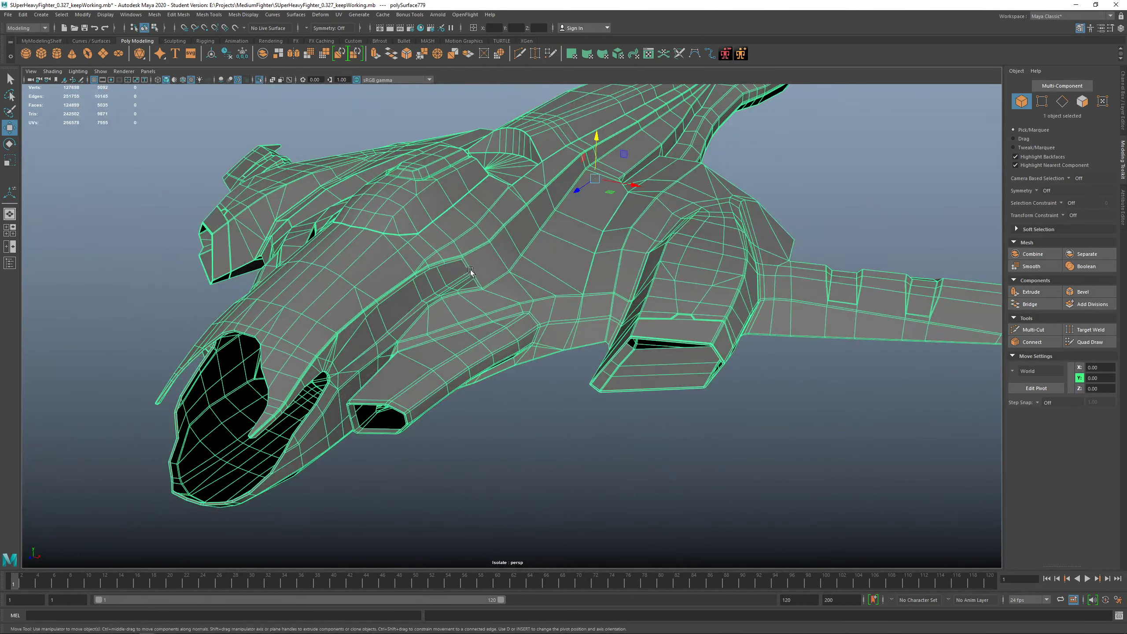
pyautogui.keyDown('alt'); pyautogui.moveTo(470, 269); pyautogui.dragTo(547, 268); pyautogui.keyUp('alt')
pyautogui.keyDown('alt'); pyautogui.moveTo(639, 296); pyautogui.dragTo(635, 331); pyautogui.keyUp('alt')
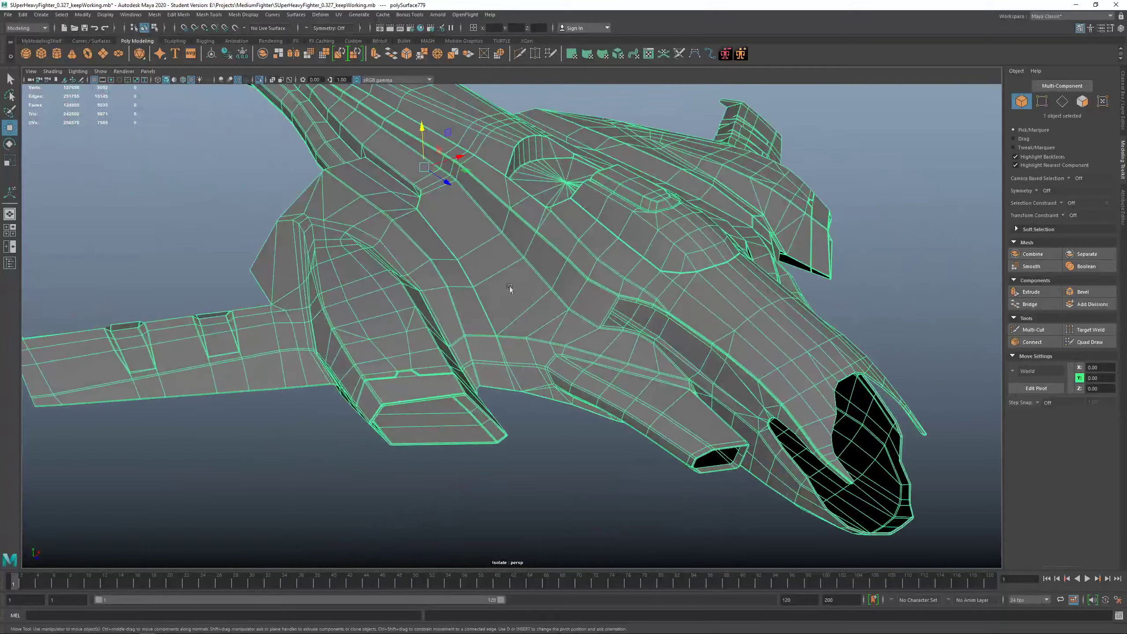
pyautogui.keyDown('alt'); pyautogui.moveTo(509, 288); pyautogui.dragTo(638, 239); pyautogui.keyUp('alt')
# Leave the isolated view, then select the fighter box's body and frame it
pyautogui.hotkey('ctrl', '1')
pyautogui.keyDown('alt'); pyautogui.moveTo(547, 349); pyautogui.dragTo(645, 382, button='right'); pyautogui.keyUp('alt')
pyautogui.keyDown('alt'); pyautogui.moveTo(470, 330); pyautogui.dragTo(384, 324); pyautogui.keyUp('alt')
pyautogui.scroll(3, 384, 324)
pyautogui.keyDown('alt'); pyautogui.moveTo(296, 259); pyautogui.dragTo(354, 293, button='middle'); pyautogui.keyUp('alt')
pyautogui.click(352, 226)
pyautogui.press('f')
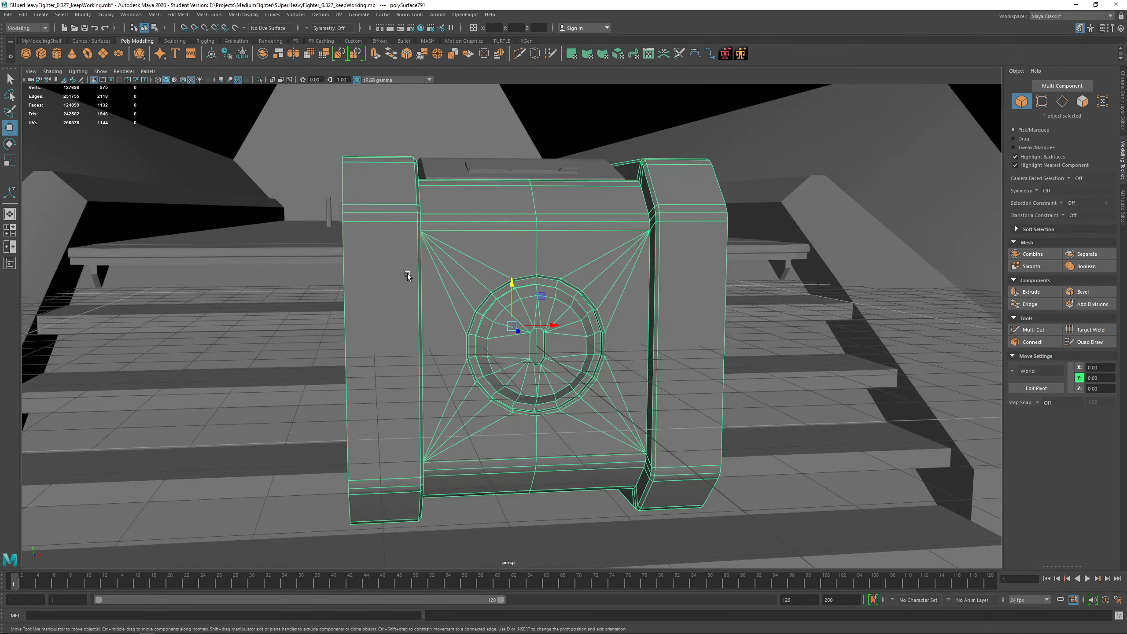
pyautogui.keyDown('alt'); pyautogui.moveTo(407, 275); pyautogui.dragTo(383, 283); pyautogui.keyUp('alt')
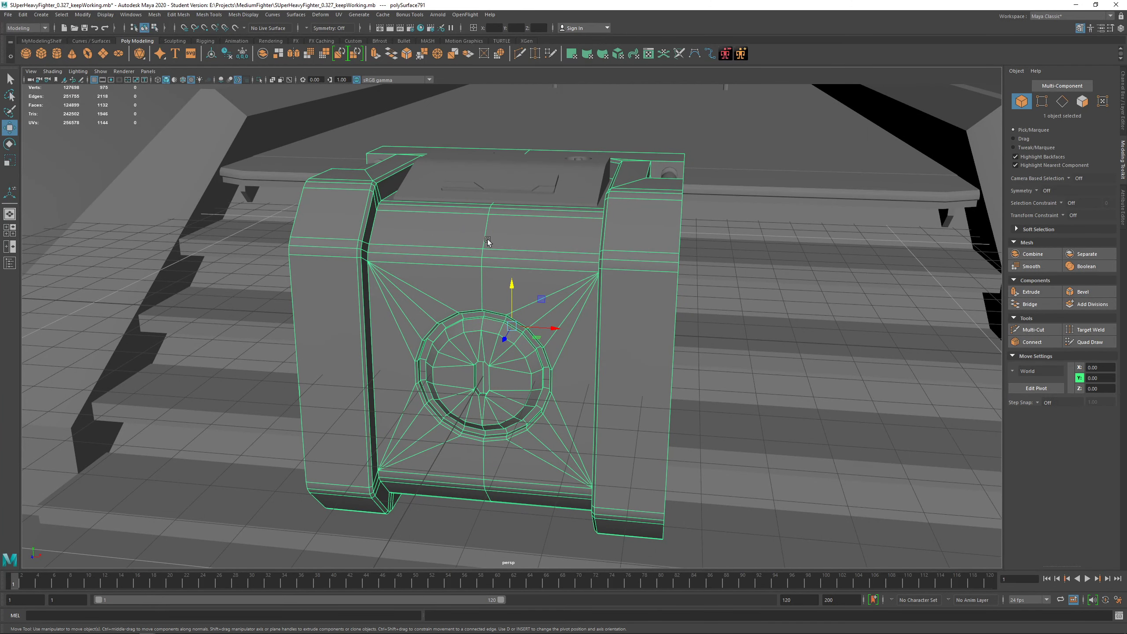
# Select the top panel, handles and box body together and isolate them
pyautogui.keyDown('alt'); pyautogui.moveTo(488, 242); pyautogui.dragTo(501, 368, button='middle'); pyautogui.keyUp('alt')
pyautogui.keyDown('alt'); pyautogui.moveTo(548, 302); pyautogui.dragTo(519, 320); pyautogui.keyUp('alt')
pyautogui.keyDown('alt'); pyautogui.moveTo(520, 320); pyautogui.dragTo(661, 355, button='right'); pyautogui.keyUp('alt')
pyautogui.click(663, 356)
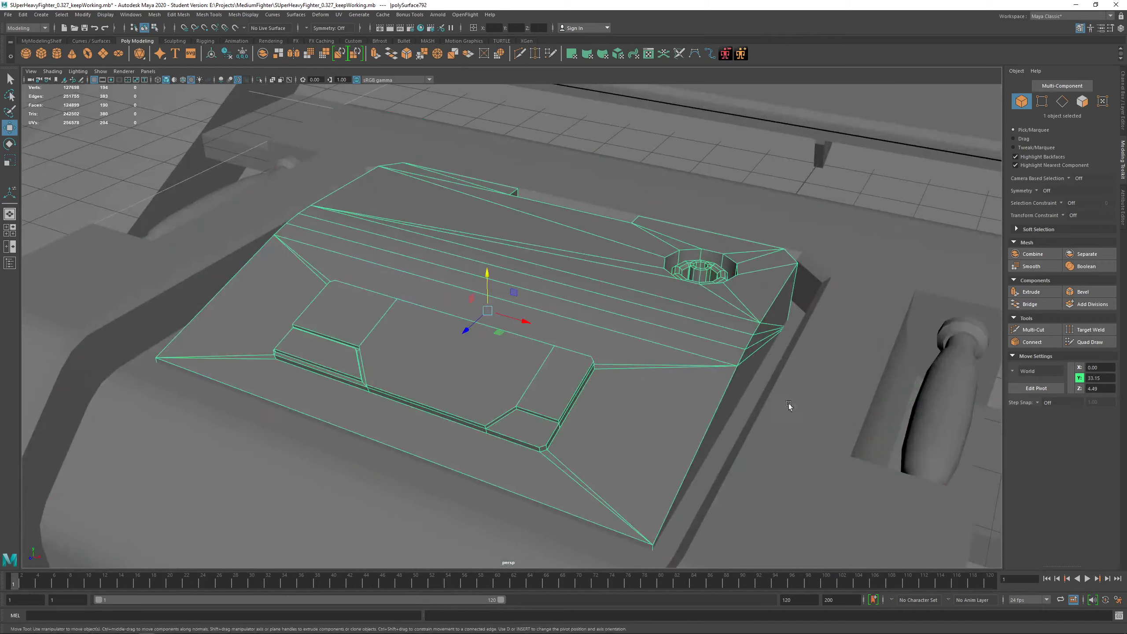
pyautogui.keyDown('alt'); pyautogui.moveTo(789, 407); pyautogui.dragTo(696, 403, button='right'); pyautogui.keyUp('alt')
pyautogui.keyDown('shift'); pyautogui.click(798, 387); pyautogui.keyUp('shift')
pyautogui.keyDown('shift'); pyautogui.click(715, 378); pyautogui.keyUp('shift')
pyautogui.keyDown('alt'); pyautogui.moveTo(503, 406); pyautogui.dragTo(420, 410, button='right'); pyautogui.keyUp('alt')
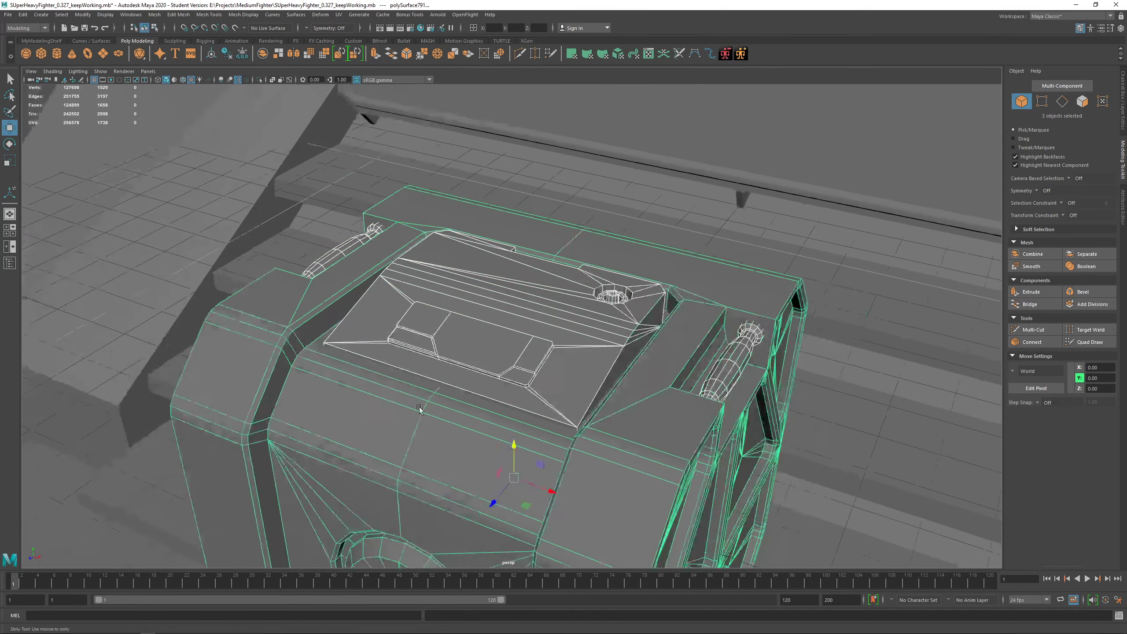
pyautogui.keyDown('alt'); pyautogui.moveTo(419, 409); pyautogui.dragTo(480, 269); pyautogui.keyUp('alt')
pyautogui.hotkey('ctrl', '1')
pyautogui.keyDown('alt'); pyautogui.moveTo(604, 395); pyautogui.dragTo(591, 392); pyautogui.keyUp('alt')
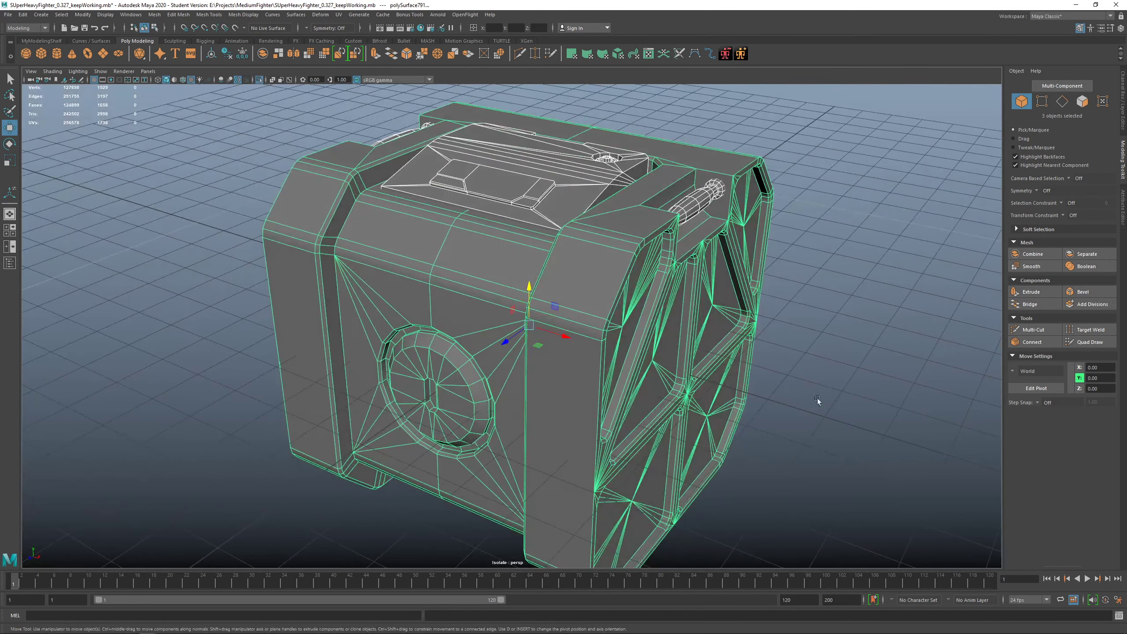
# Select the box body alone and examine the topology of its front and side faces
pyautogui.click(817, 398)
pyautogui.keyDown('alt'); pyautogui.moveTo(602, 346); pyautogui.dragTo(628, 418); pyautogui.keyUp('alt')
pyautogui.click(475, 285)
pyautogui.keyDown('alt'); pyautogui.moveTo(643, 370); pyautogui.dragTo(490, 375); pyautogui.keyUp('alt')
pyautogui.click(569, 360)
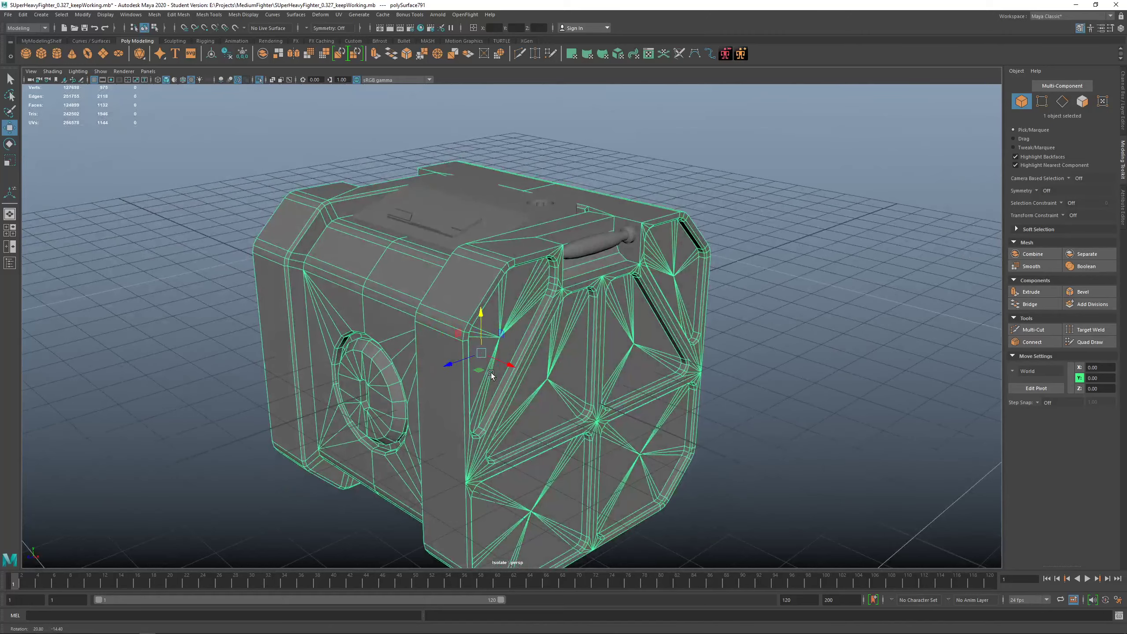
pyautogui.keyDown('alt'); pyautogui.moveTo(372, 370); pyautogui.dragTo(393, 348); pyautogui.keyUp('alt')
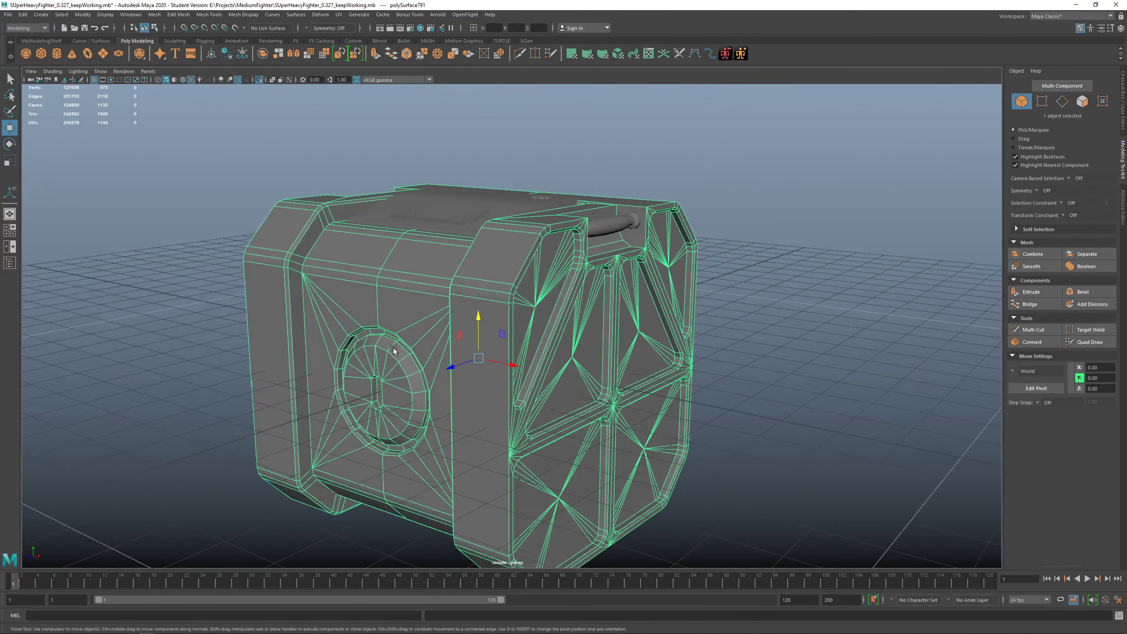
# Examine the box body's wireframe topology around the circular side recess and across the triangulated front face
pyautogui.scroll(3, 431, 293)
pyautogui.keyDown('alt'); pyautogui.moveTo(350, 328); pyautogui.dragTo(437, 274, button='middle'); pyautogui.keyUp('alt')
pyautogui.scroll(4, 436, 275)
pyautogui.keyDown('alt'); pyautogui.moveTo(437, 274); pyautogui.dragTo(432, 297); pyautogui.keyUp('alt')
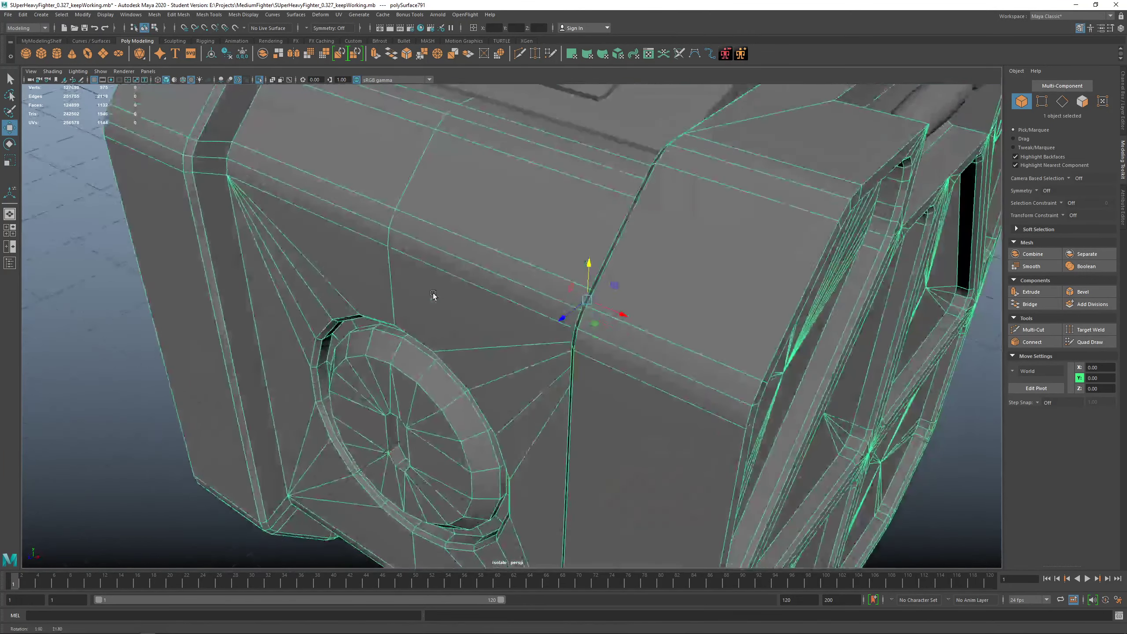
pyautogui.scroll(-5, 421, 305)
pyautogui.keyDown('alt'); pyautogui.moveTo(418, 307); pyautogui.dragTo(513, 328, button='middle'); pyautogui.keyUp('alt')
pyautogui.keyDown('alt'); pyautogui.moveTo(513, 329); pyautogui.dragTo(674, 309); pyautogui.keyUp('alt')
pyautogui.keyDown('alt'); pyautogui.moveTo(525, 280); pyautogui.dragTo(443, 382); pyautogui.keyUp('alt')
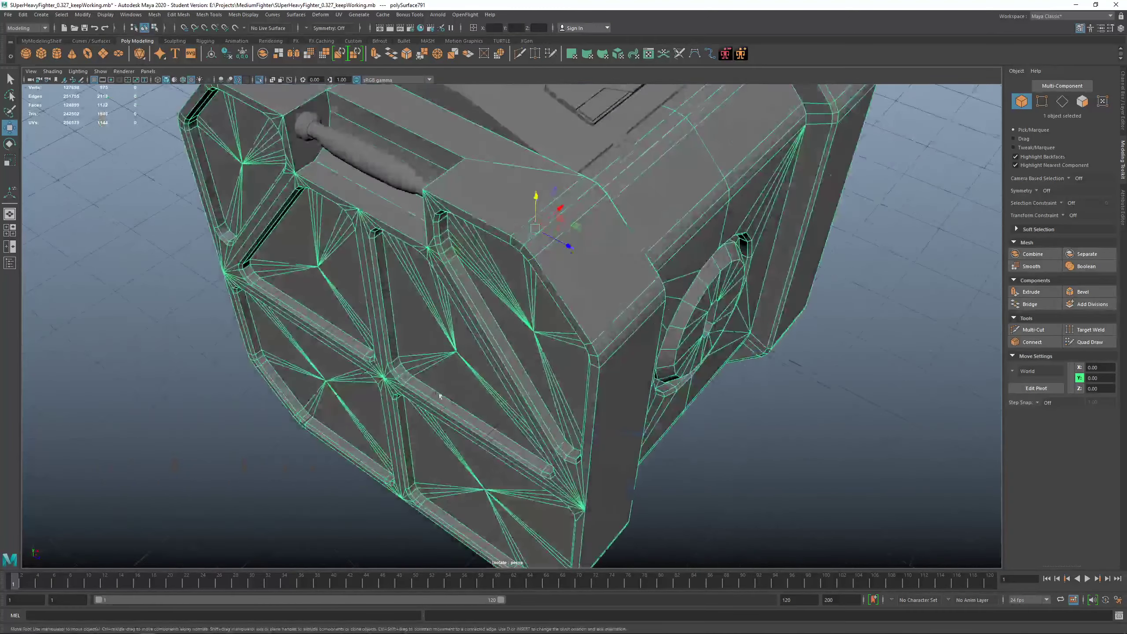
pyautogui.scroll(-5, 439, 390)
# Preview the box body with smoothing and return it to the unsmoothed display
pyautogui.press('3')
pyautogui.click(362, 373)
pyautogui.keyDown('alt'); pyautogui.moveTo(363, 374); pyautogui.dragTo(430, 340); pyautogui.keyUp('alt')
pyautogui.click(430, 341)
pyautogui.press('1')
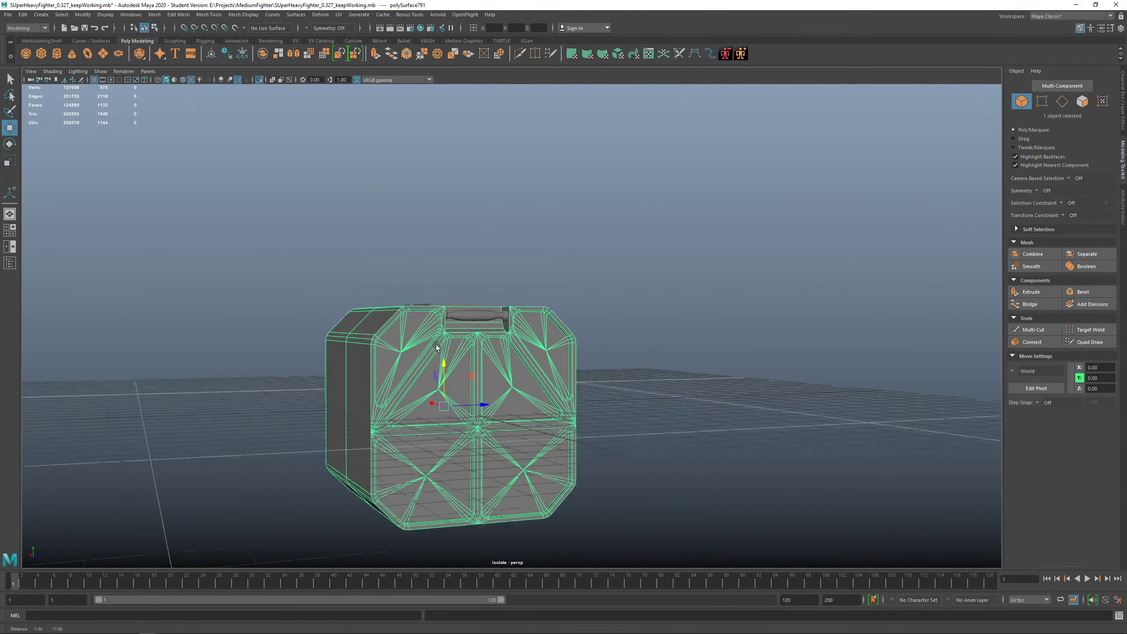
# Start a Multi-Cut at the centre vertex below the front handle recess and place points on the recess's two lower edges
pyautogui.scroll(8, 453, 339)
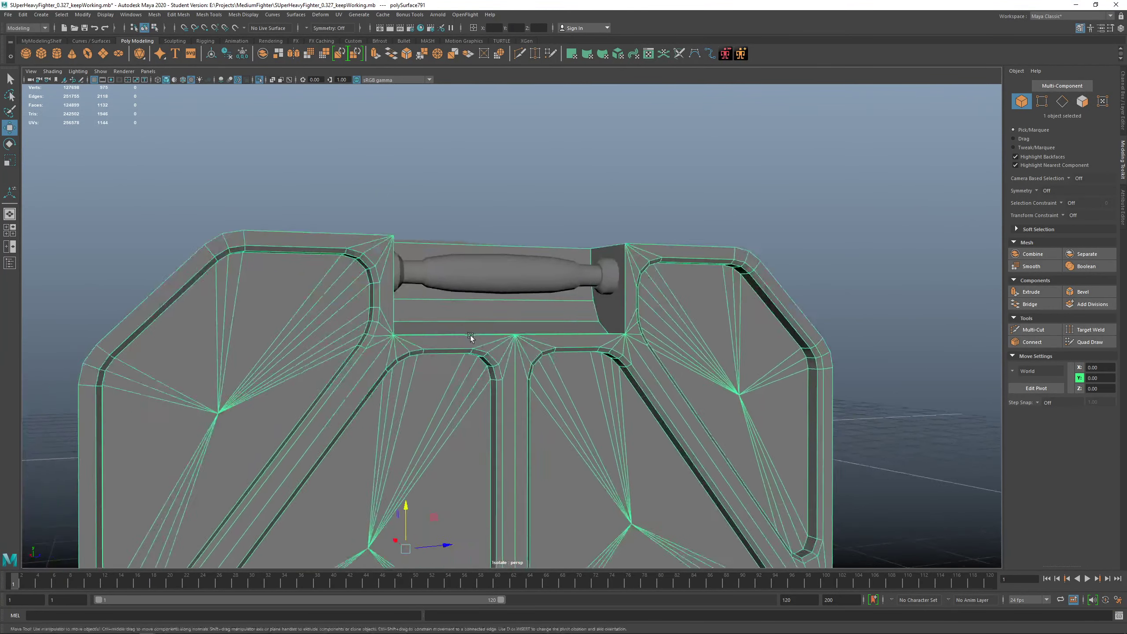
pyautogui.scroll(4, 470, 334)
pyautogui.keyDown('alt'); pyautogui.moveTo(470, 336); pyautogui.dragTo(506, 366); pyautogui.keyUp('alt')
pyautogui.scroll(3, 505, 366)
pyautogui.press('q')
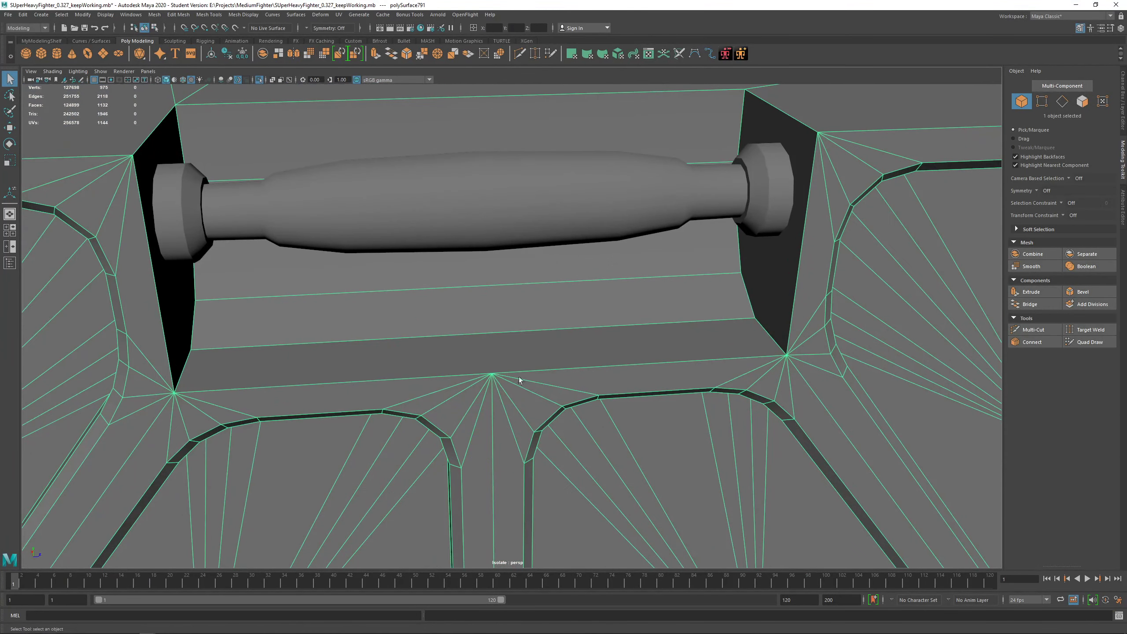
pyautogui.keyDown('shift'); pyautogui.moveTo(518, 377); pyautogui.dragTo(532, 435, button='right'); pyautogui.keyUp('shift')
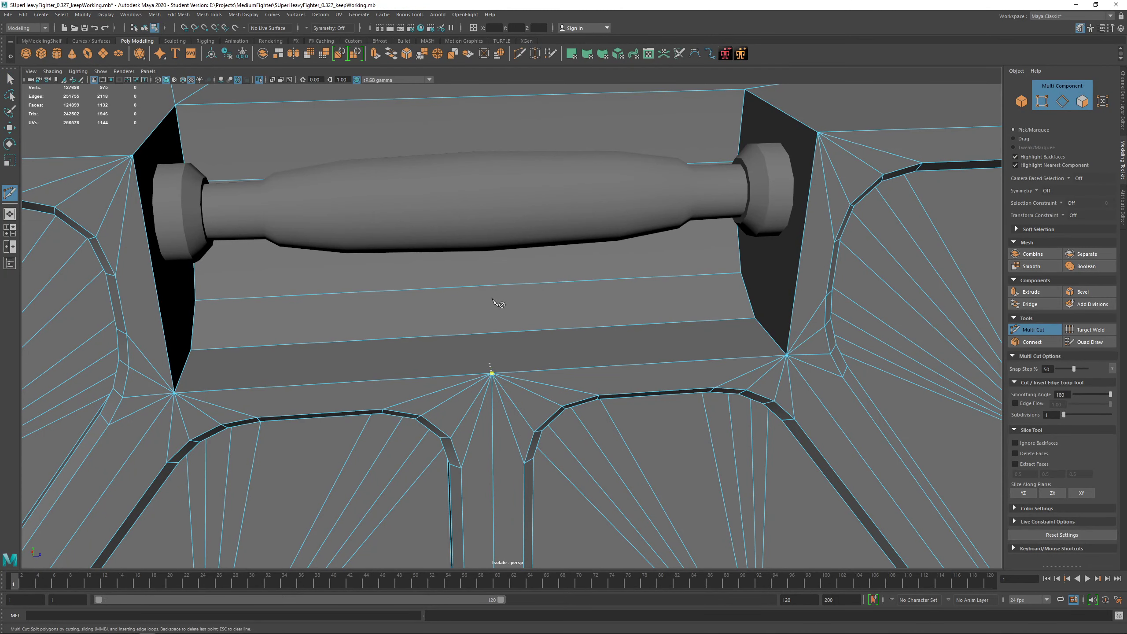
pyautogui.click(491, 334)
pyautogui.click(477, 287)
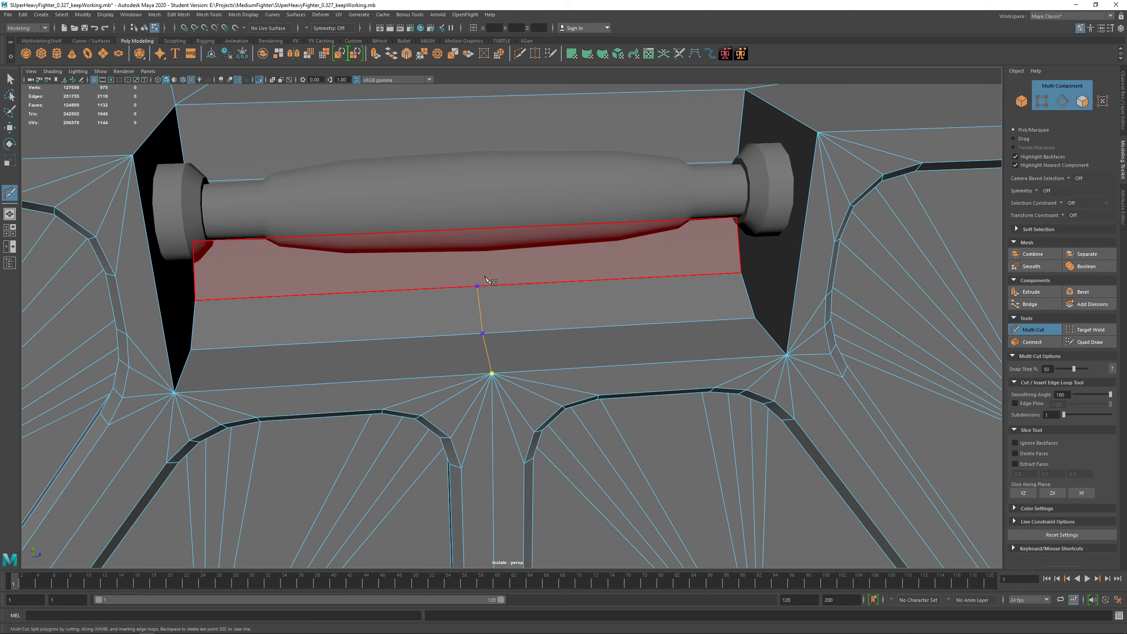
# Continue the cut up the recess's back wall to the rim of the top panel opening, complete it and return to object selection
pyautogui.keyDown('alt'); pyautogui.moveTo(479, 286); pyautogui.dragTo(487, 279, button='middle'); pyautogui.keyUp('alt')
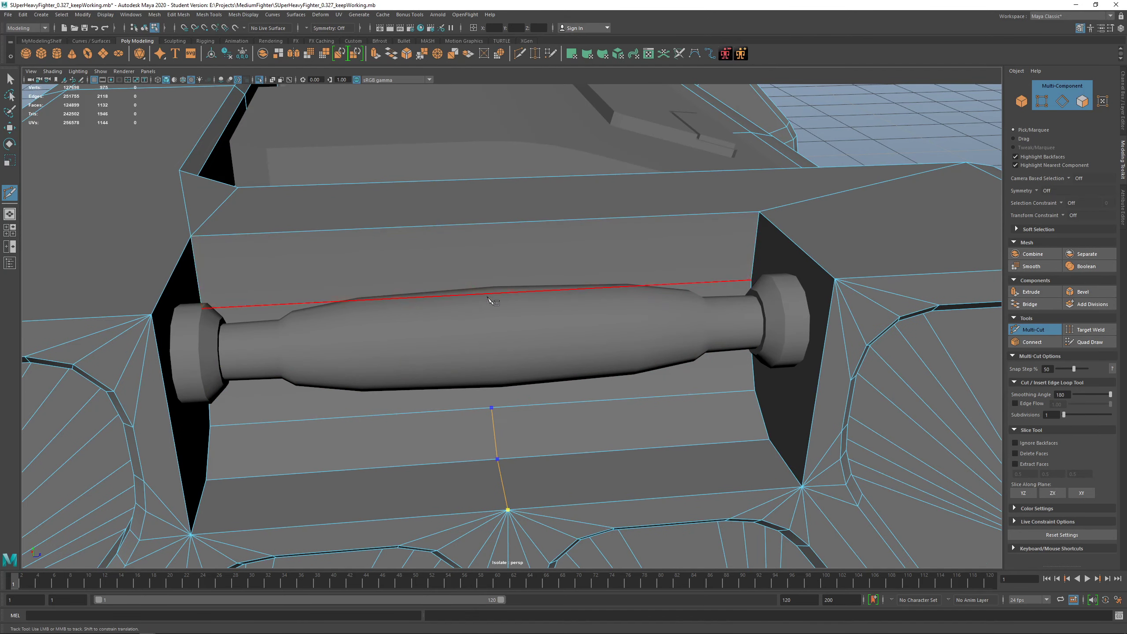
pyautogui.keyDown('alt'); pyautogui.moveTo(486, 227); pyautogui.dragTo(490, 320); pyautogui.keyUp('alt')
pyautogui.keyDown('shift'); pyautogui.click(492, 464); pyautogui.keyUp('shift')
pyautogui.keyDown('shift'); pyautogui.click(490, 437); pyautogui.keyUp('shift')
pyautogui.keyDown('shift'); pyautogui.click(489, 418); pyautogui.keyUp('shift')
pyautogui.keyDown('alt'); pyautogui.moveTo(490, 418); pyautogui.dragTo(337, 386); pyautogui.keyUp('alt')
pyautogui.scroll(-3, 468, 325)
pyautogui.keyDown('shift'); pyautogui.click(504, 272); pyautogui.keyUp('shift')
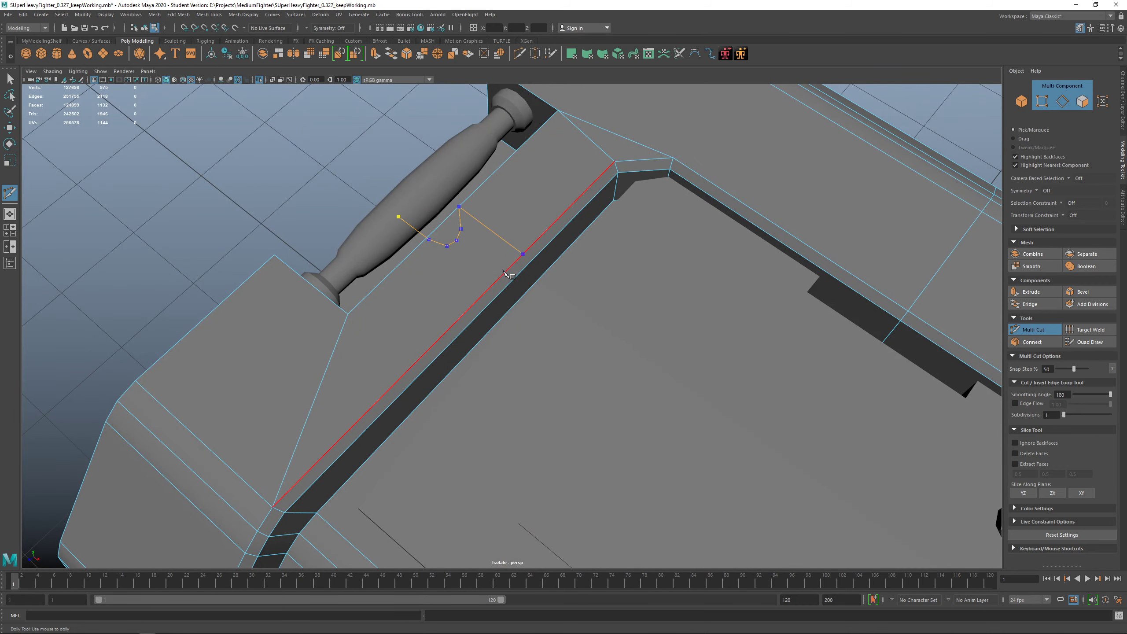
pyautogui.keyDown('alt'); pyautogui.moveTo(526, 272); pyautogui.dragTo(477, 283); pyautogui.keyUp('alt')
pyautogui.press('Return')
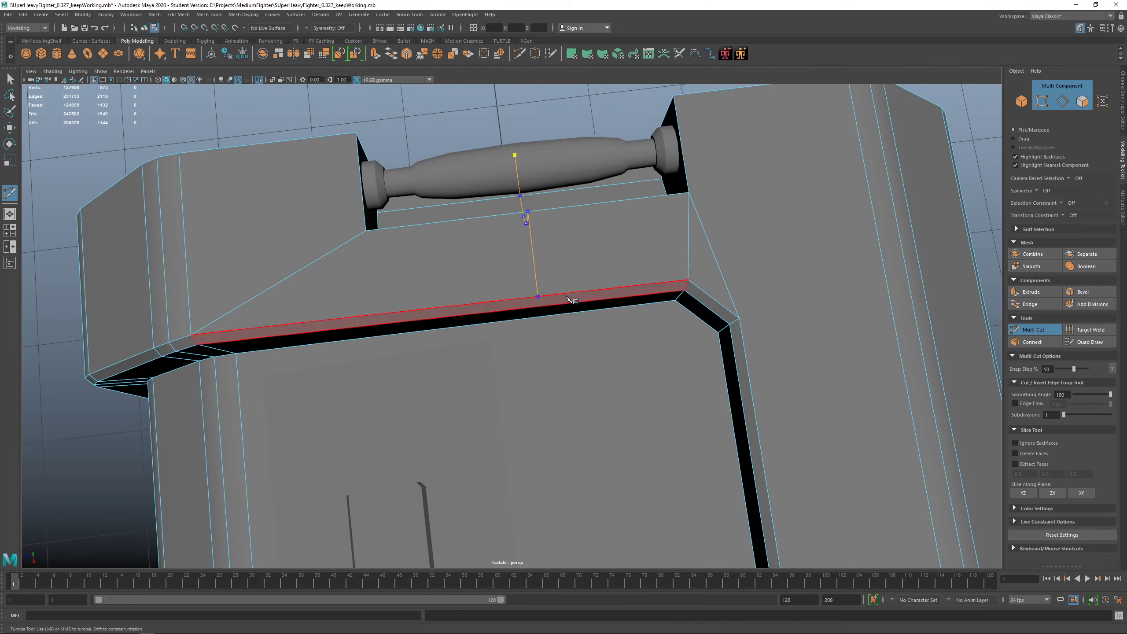
pyautogui.keyDown('alt'); pyautogui.moveTo(554, 297); pyautogui.dragTo(697, 255); pyautogui.keyUp('alt')
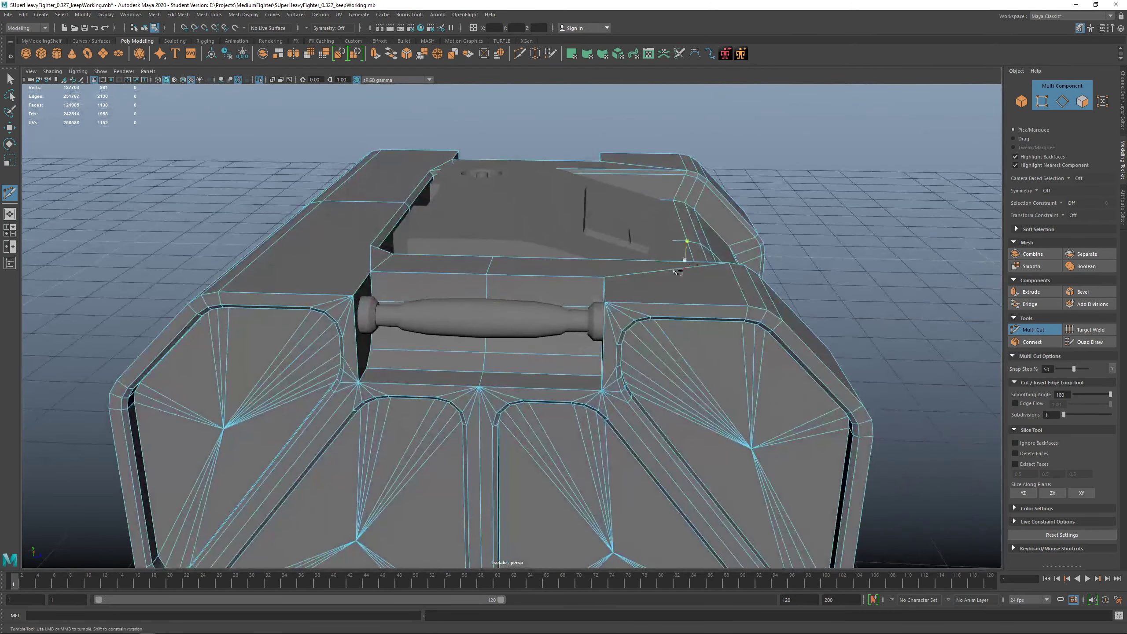
pyautogui.press('q')
pyautogui.moveTo(557, 282); pyautogui.dragTo(585, 268, button='right')
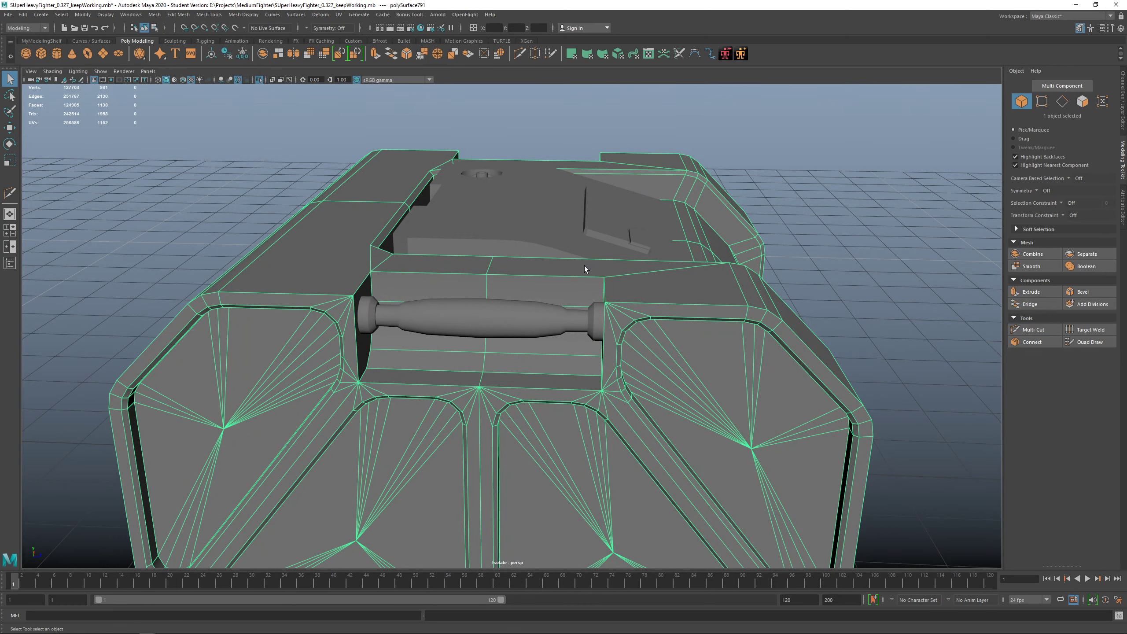
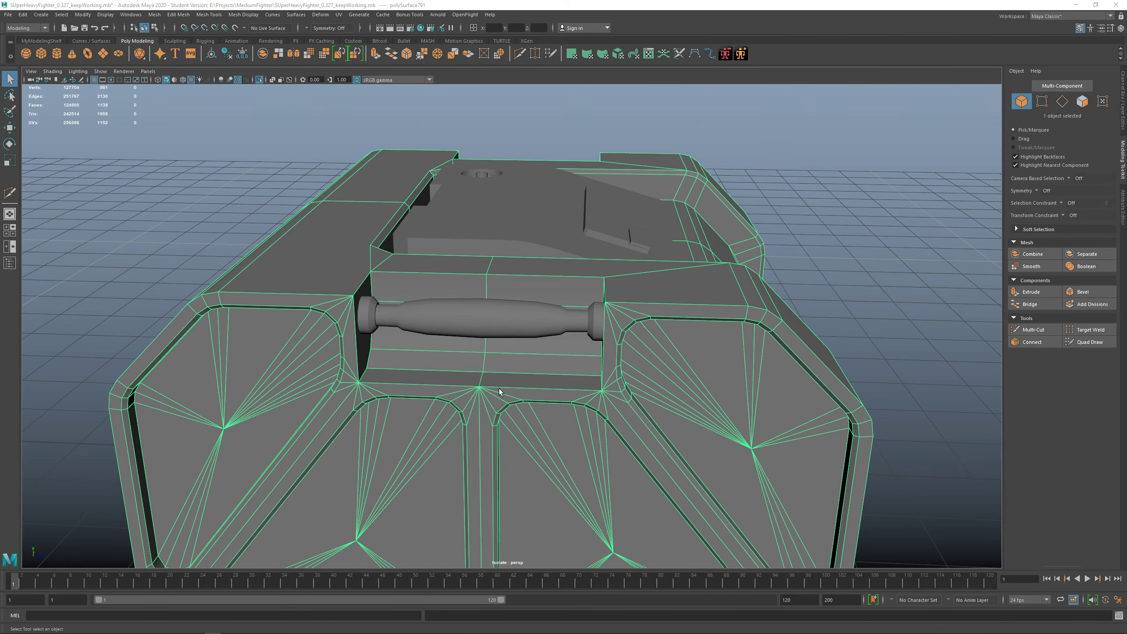
# Try beveling the upper edges of the handle recess, then undo the bevel
pyautogui.keyDown('alt'); pyautogui.moveTo(509, 340); pyautogui.dragTo(382, 393); pyautogui.keyUp('alt')
pyautogui.scroll(4, 382, 393)
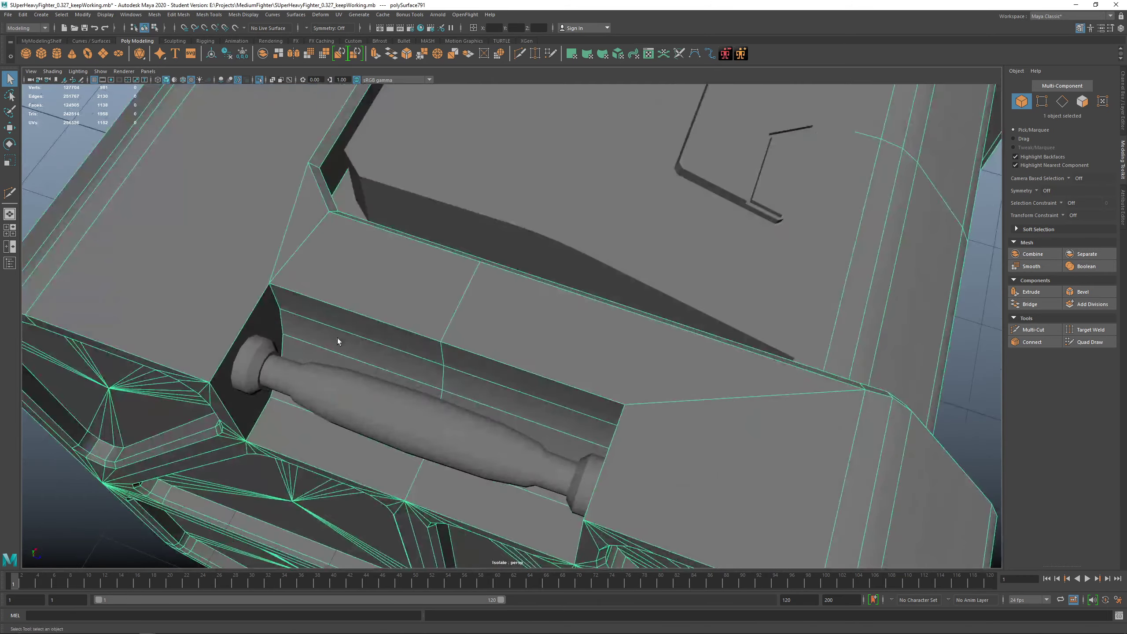
pyautogui.moveTo(345, 316); pyautogui.dragTo(348, 292, button='right')
pyautogui.click(366, 316)
pyautogui.keyDown('shift'); pyautogui.click(463, 339); pyautogui.keyUp('shift')
pyautogui.keyDown('alt'); pyautogui.moveTo(464, 339); pyautogui.dragTo(585, 406); pyautogui.keyUp('alt')
pyautogui.keyDown('shift'); pyautogui.click(700, 514); pyautogui.keyUp('shift')
pyautogui.moveTo(586, 405); pyautogui.dragTo(608, 409, button='right')
pyautogui.keyDown('alt'); pyautogui.moveTo(608, 409); pyautogui.dragTo(869, 355); pyautogui.keyUp('alt')
pyautogui.keyDown('alt'); pyautogui.moveTo(248, 290); pyautogui.dragTo(809, 402); pyautogui.keyUp('alt')
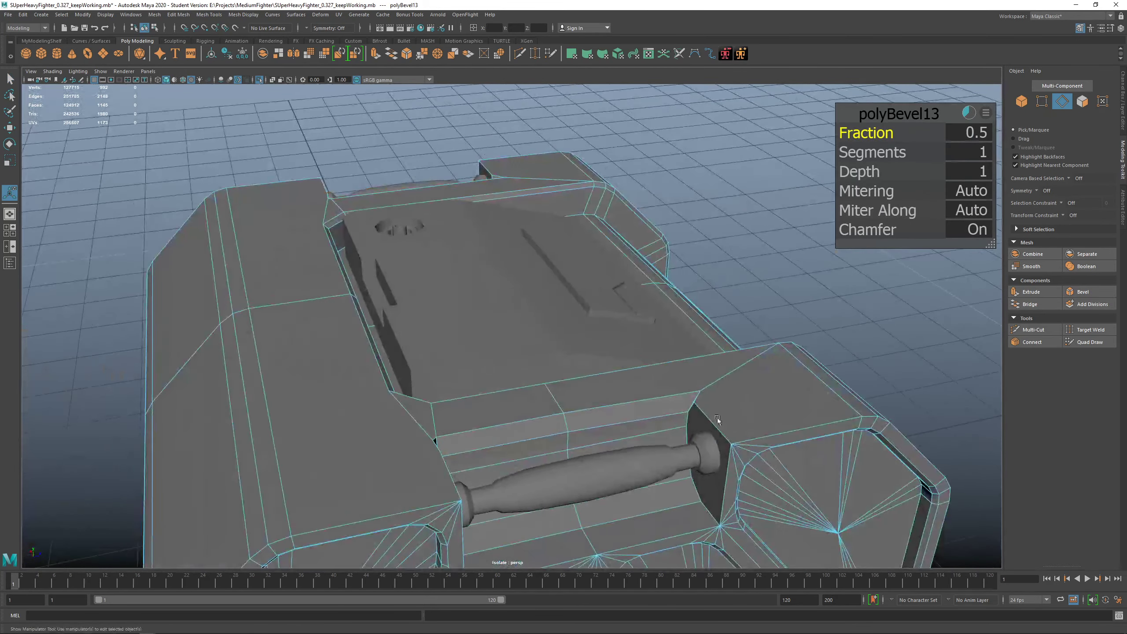
pyautogui.keyDown('alt'); pyautogui.moveTo(488, 413); pyautogui.dragTo(542, 503); pyautogui.keyUp('alt')
pyautogui.keyDown('alt'); pyautogui.moveTo(542, 503); pyautogui.dragTo(503, 369, button='middle'); pyautogui.keyUp('alt')
pyautogui.hotkey('ctrl', 'z')
# Try beveling again with the recess's side edge added to the selection, undo it and return to object selection
pyautogui.keyDown('shift'); pyautogui.click(687, 373); pyautogui.keyUp('shift')
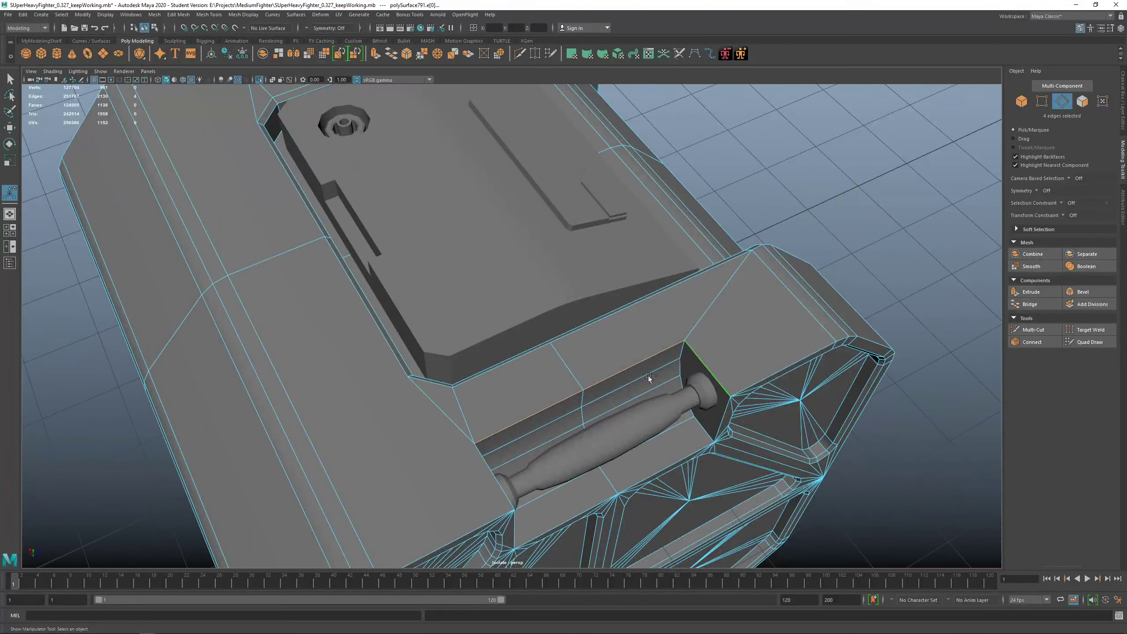
pyautogui.keyDown('alt'); pyautogui.moveTo(506, 390); pyautogui.dragTo(439, 396); pyautogui.keyUp('alt')
pyautogui.keyDown('shift'); pyautogui.moveTo(227, 313); pyautogui.dragTo(268, 328, button='right'); pyautogui.keyUp('shift')
pyautogui.keyDown('alt'); pyautogui.moveTo(268, 328); pyautogui.dragTo(425, 259); pyautogui.keyUp('alt')
pyautogui.hotkey('ctrl', 'z')
pyautogui.press('q')
pyautogui.moveTo(386, 231); pyautogui.dragTo(419, 209, button='right')
# Select the box body, the top panel and the handles together
pyautogui.keyDown('alt'); pyautogui.moveTo(656, 262); pyautogui.dragTo(577, 355); pyautogui.keyUp('alt')
pyautogui.keyDown('alt'); pyautogui.moveTo(643, 391); pyautogui.dragTo(599, 400, button='right'); pyautogui.keyUp('alt')
pyautogui.keyDown('alt'); pyautogui.moveTo(600, 399); pyautogui.dragTo(590, 388); pyautogui.keyUp('alt')
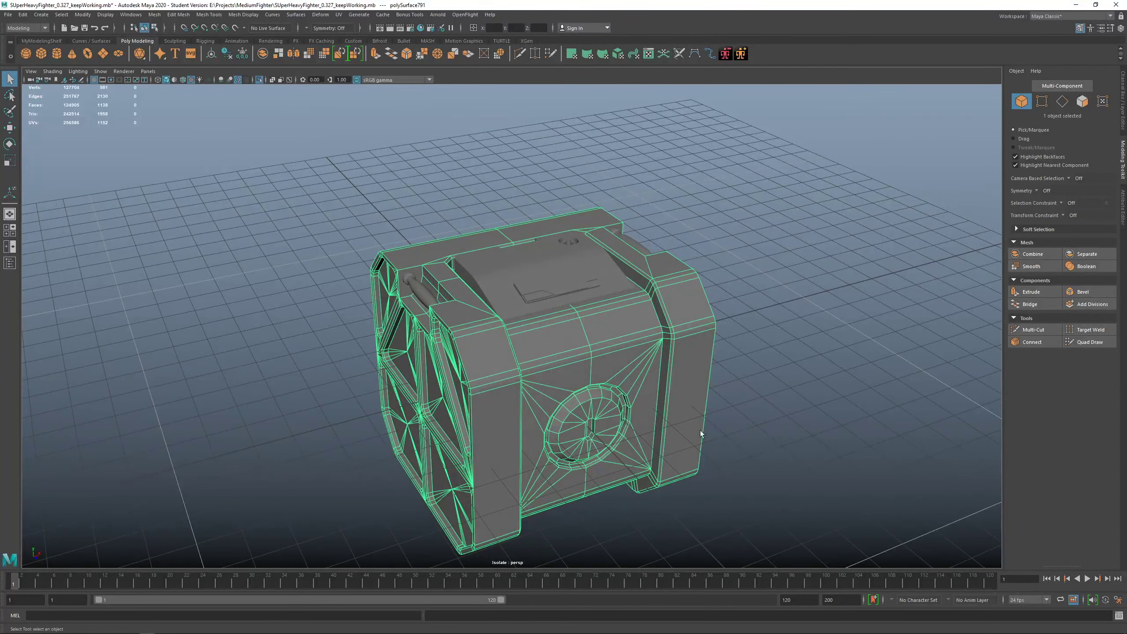
pyautogui.click(710, 427)
pyautogui.click(586, 414)
pyautogui.keyDown('alt'); pyautogui.moveTo(586, 414); pyautogui.dragTo(612, 425, button='right'); pyautogui.keyUp('alt')
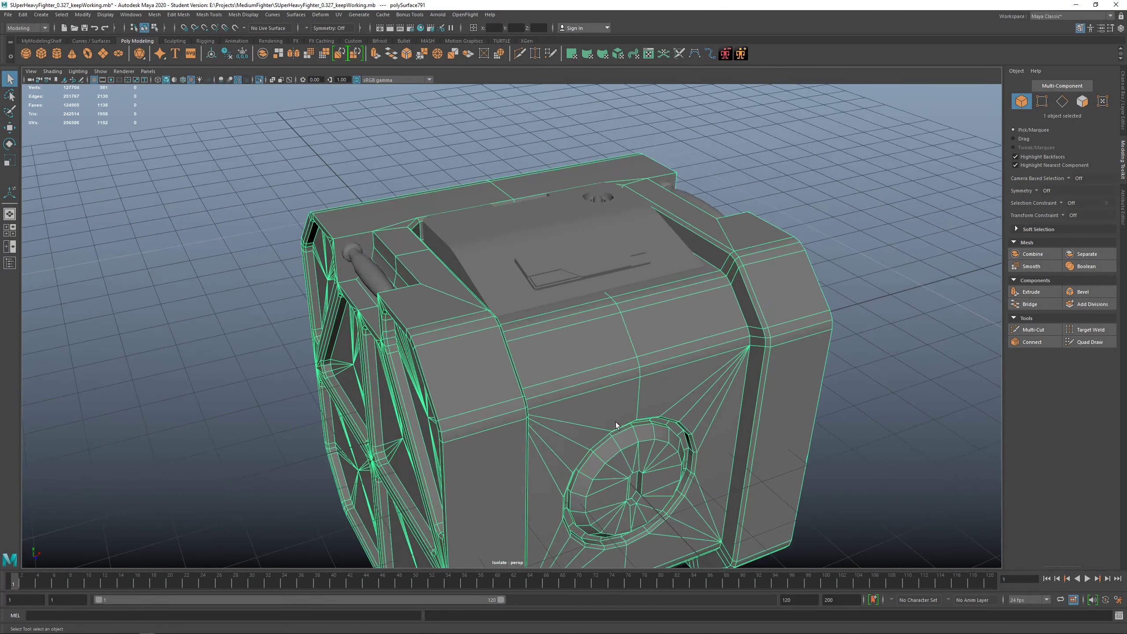
pyautogui.keyDown('alt'); pyautogui.moveTo(541, 376); pyautogui.dragTo(526, 377); pyautogui.keyUp('alt')
pyautogui.keyDown('alt'); pyautogui.moveTo(526, 377); pyautogui.dragTo(560, 344, button='middle'); pyautogui.keyUp('alt')
pyautogui.keyDown('alt'); pyautogui.moveTo(560, 344); pyautogui.dragTo(528, 349, button='right'); pyautogui.keyUp('alt')
pyautogui.keyDown('alt'); pyautogui.moveTo(568, 360); pyautogui.dragTo(548, 381); pyautogui.keyUp('alt')
pyautogui.keyDown('shift'); pyautogui.click(569, 275); pyautogui.keyUp('shift')
pyautogui.keyDown('alt'); pyautogui.moveTo(597, 296); pyautogui.dragTo(573, 298); pyautogui.keyUp('alt')
pyautogui.keyDown('shift'); pyautogui.click(694, 252); pyautogui.keyUp('shift')
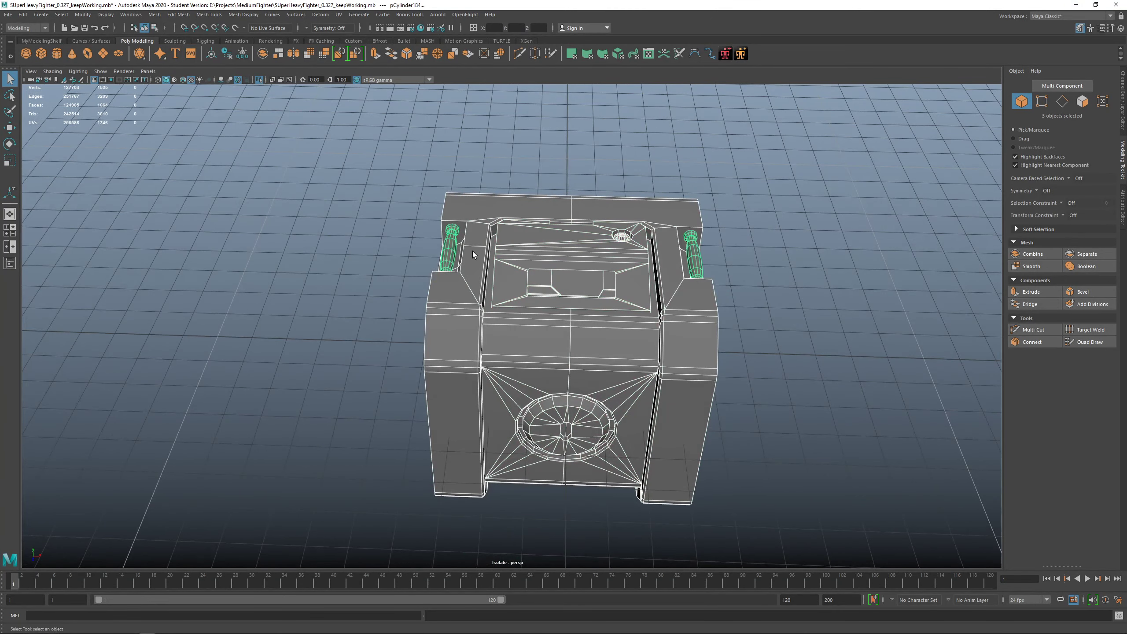
# Open the UV Editor for the selected box parts and bring the model and its UV layout into view side by side
pyautogui.keyDown('alt'); pyautogui.moveTo(568, 342); pyautogui.dragTo(550, 326); pyautogui.keyUp('alt')
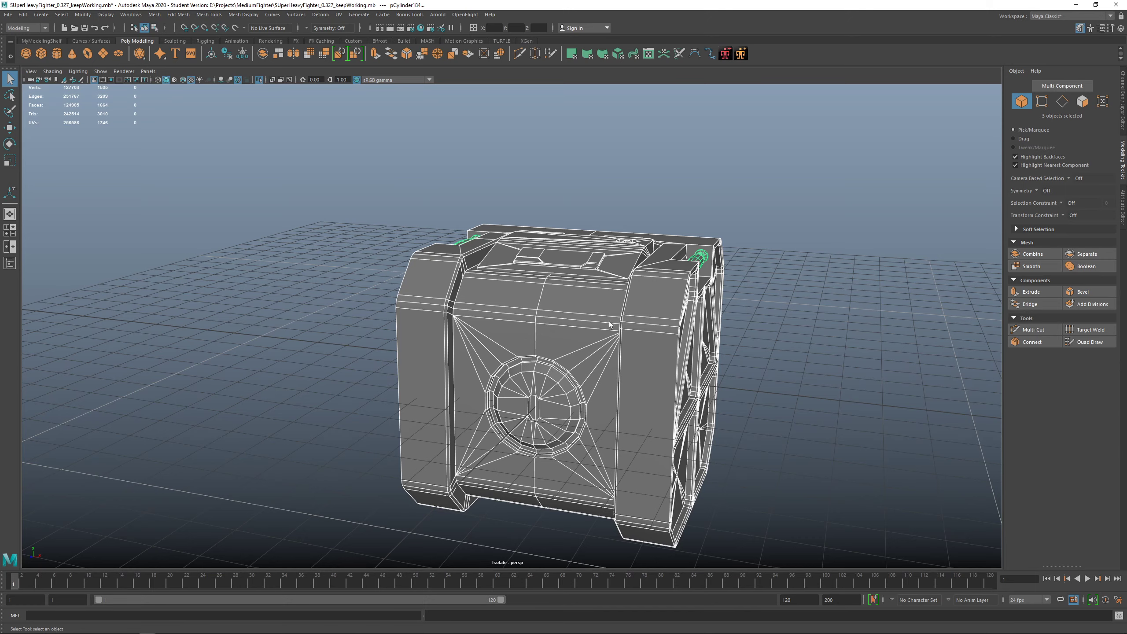
pyautogui.keyDown('alt'); pyautogui.moveTo(732, 319); pyautogui.dragTo(566, 298); pyautogui.keyUp('alt')
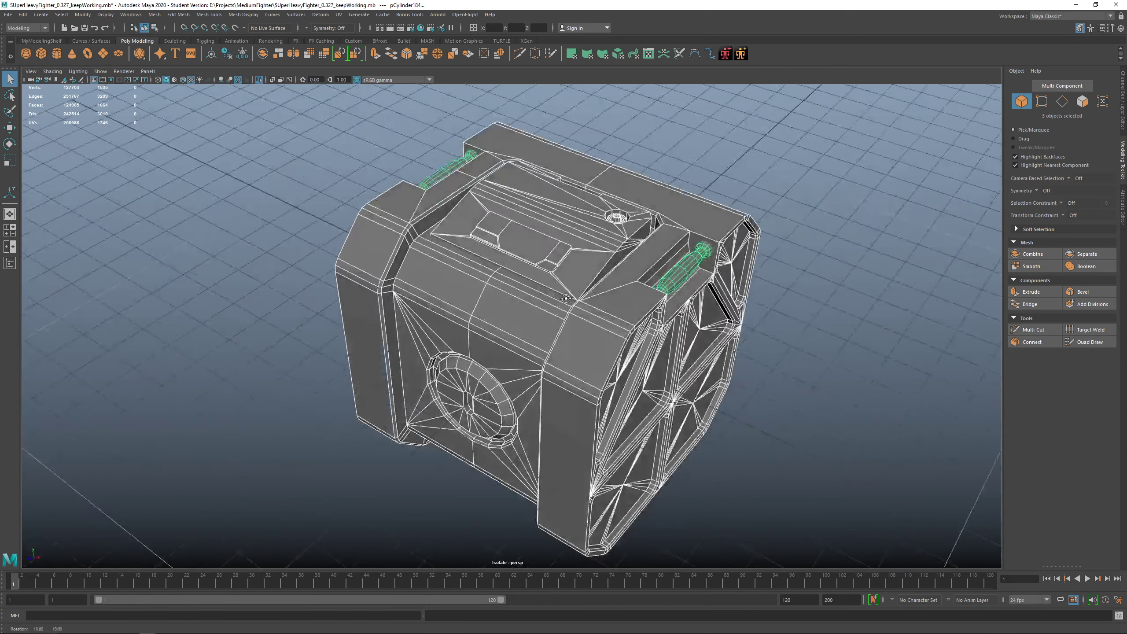
pyautogui.click(648, 54)
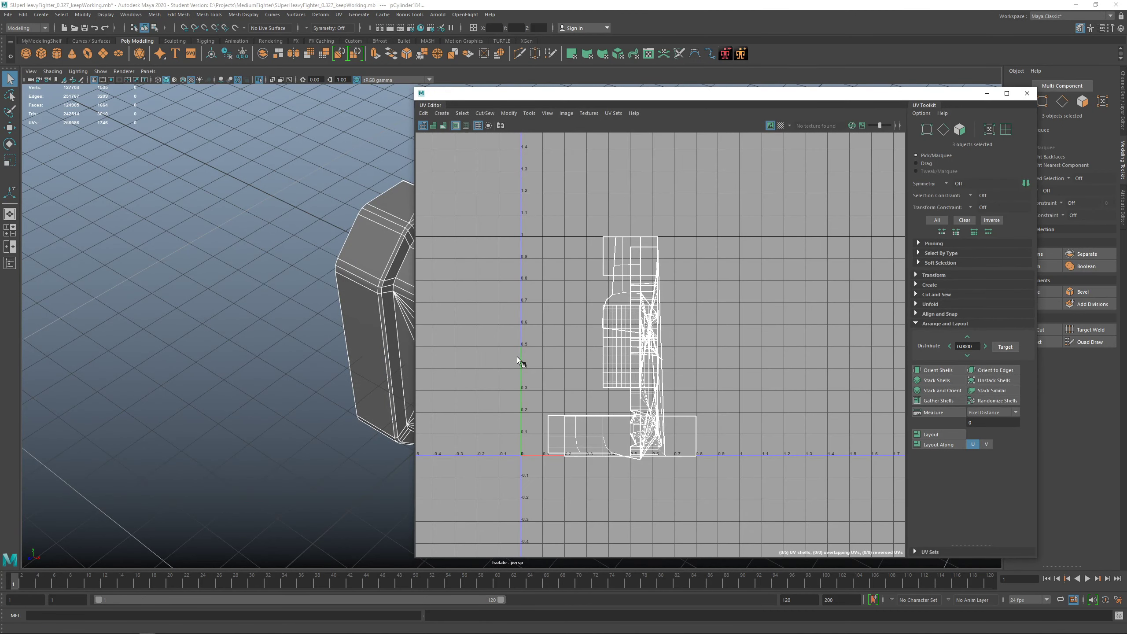
pyautogui.keyDown('alt'); pyautogui.moveTo(384, 317); pyautogui.dragTo(288, 317, button='middle'); pyautogui.keyUp('alt')
pyautogui.keyDown('alt'); pyautogui.moveTo(289, 318); pyautogui.dragTo(282, 296, button='right'); pyautogui.keyUp('alt')
pyautogui.keyDown('alt'); pyautogui.moveTo(282, 295); pyautogui.dragTo(266, 290); pyautogui.keyUp('alt')
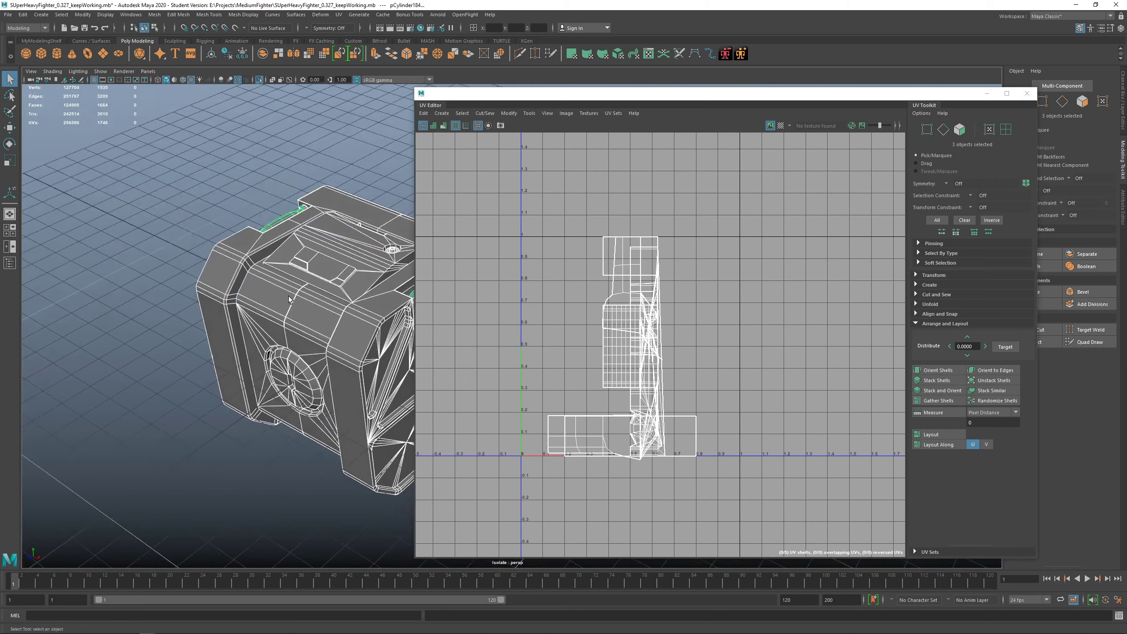
pyautogui.keyDown('alt'); pyautogui.moveTo(266, 289); pyautogui.dragTo(233, 295, button='middle'); pyautogui.keyUp('alt')
pyautogui.keyDown('alt'); pyautogui.moveTo(234, 295); pyautogui.dragTo(339, 284); pyautogui.keyUp('alt')
pyautogui.keyDown('alt'); pyautogui.moveTo(340, 284); pyautogui.dragTo(341, 328, button='right'); pyautogui.keyUp('alt')
pyautogui.keyDown('alt'); pyautogui.moveTo(341, 328); pyautogui.dragTo(281, 329, button='middle'); pyautogui.keyUp('alt')
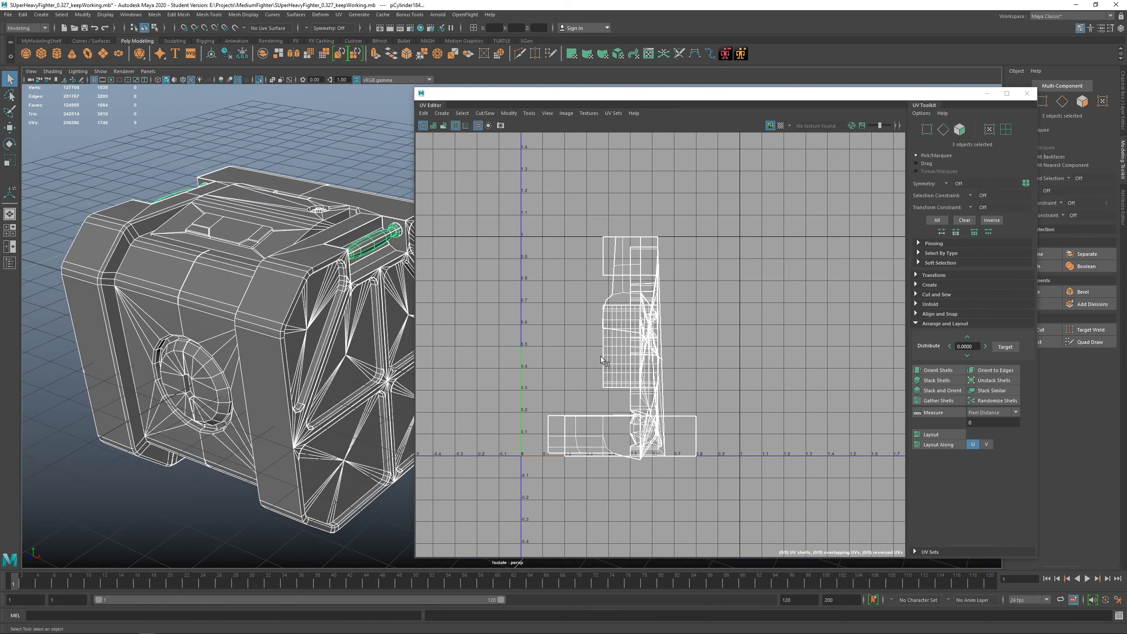
pyautogui.scroll(2, 651, 350)
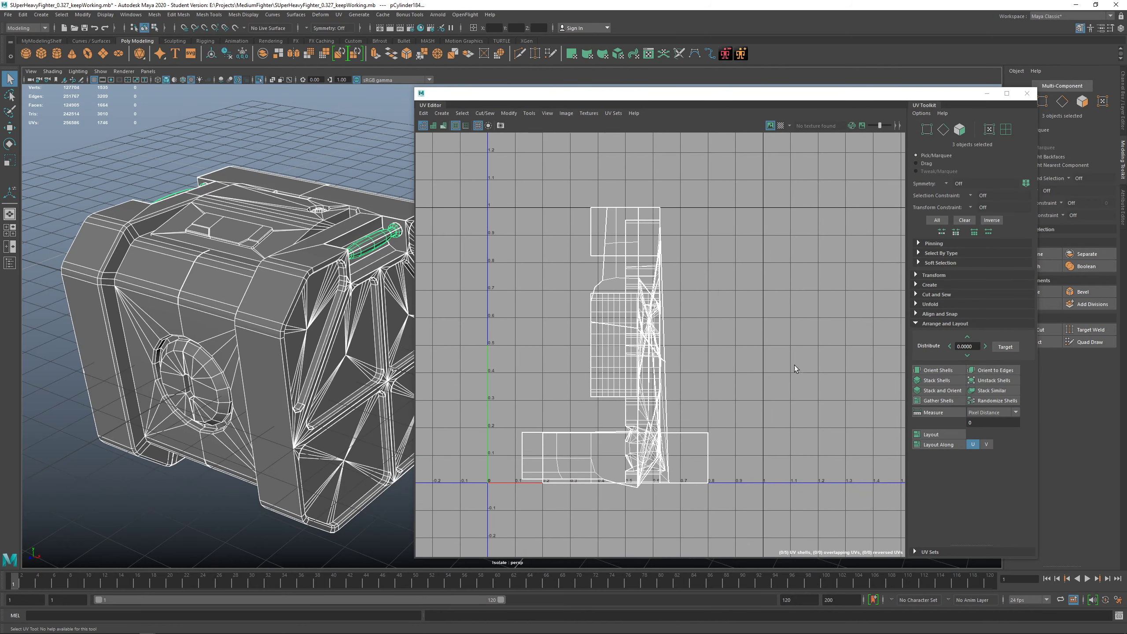
# Apply an automatic UV projection to the box body, top panel and handles
pyautogui.click(941, 286)
pyautogui.click(936, 296)
pyautogui.keyDown('alt'); pyautogui.moveTo(382, 320); pyautogui.dragTo(314, 300); pyautogui.keyUp('alt')
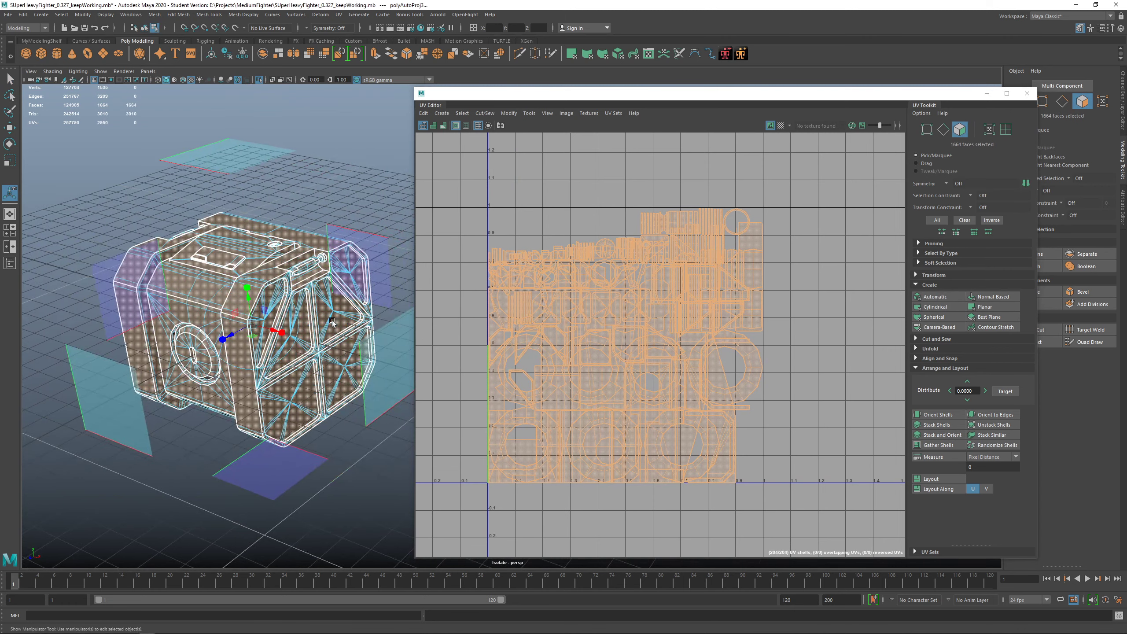
pyautogui.keyDown('alt'); pyautogui.moveTo(332, 320); pyautogui.dragTo(427, 323, button='middle'); pyautogui.keyUp('alt')
pyautogui.scroll(2, 342, 291)
pyautogui.keyDown('alt'); pyautogui.moveTo(268, 393); pyautogui.dragTo(304, 368, button='middle'); pyautogui.keyUp('alt')
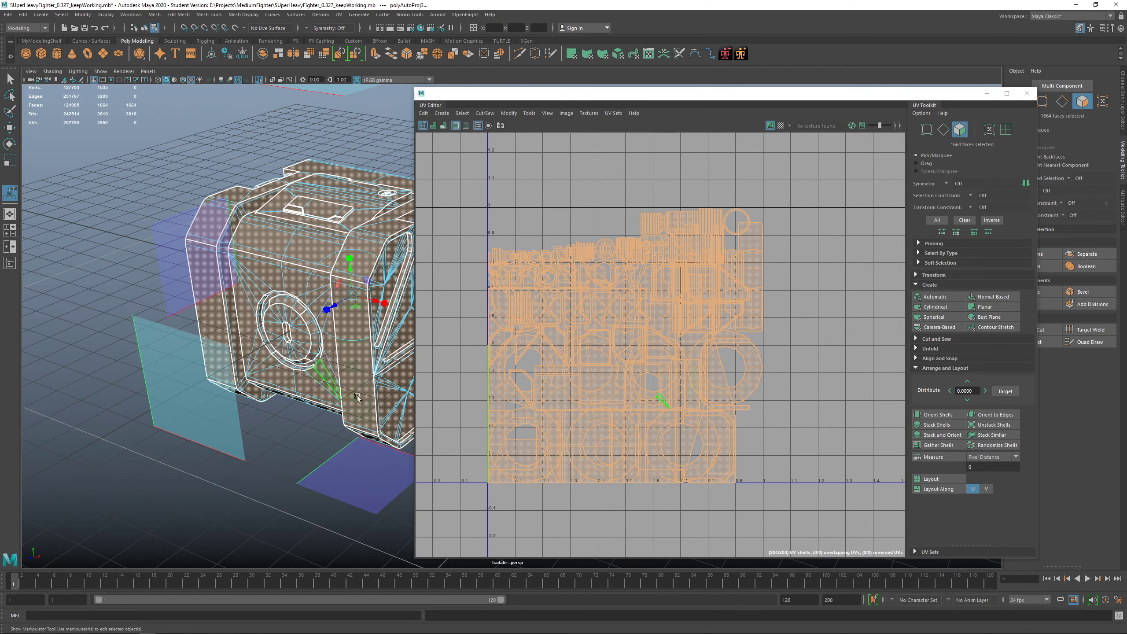
pyautogui.keyDown('alt'); pyautogui.moveTo(369, 385); pyautogui.dragTo(278, 399, button='middle'); pyautogui.keyUp('alt')
pyautogui.scroll(-1, 391, 312)
pyautogui.keyDown('alt'); pyautogui.moveTo(309, 262); pyautogui.dragTo(260, 261, button='middle'); pyautogui.keyUp('alt')
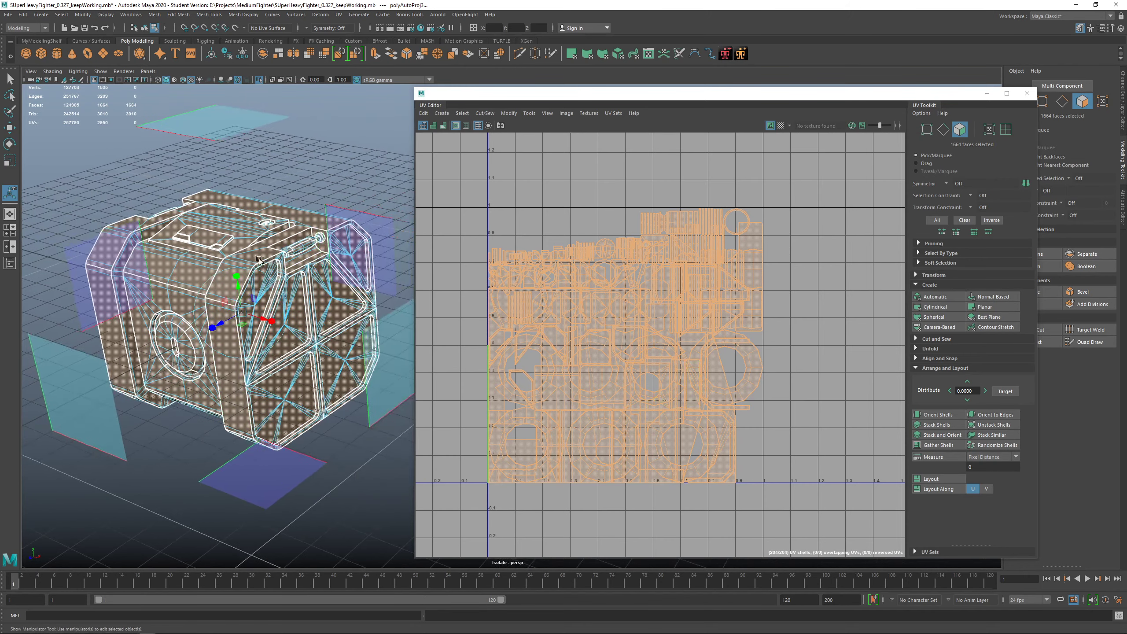
# Select all the projected UV shells and move the UV Editor window clear of the modeling tools
pyautogui.moveTo(645, 258); pyautogui.dragTo(592, 254, button='right')
pyautogui.scroll(-2, 592, 254)
pyautogui.moveTo(501, 182); pyautogui.dragTo(787, 429)
pyautogui.moveTo(601, 267); pyautogui.dragTo(576, 259, button='right')
pyautogui.click(579, 267)
pyautogui.moveTo(448, 190); pyautogui.dragTo(837, 468)
pyautogui.moveTo(650, 269); pyautogui.dragTo(603, 260, button='right')
pyautogui.moveTo(470, 178); pyautogui.dragTo(801, 424)
pyautogui.moveTo(467, 99); pyautogui.dragTo(360, 116)
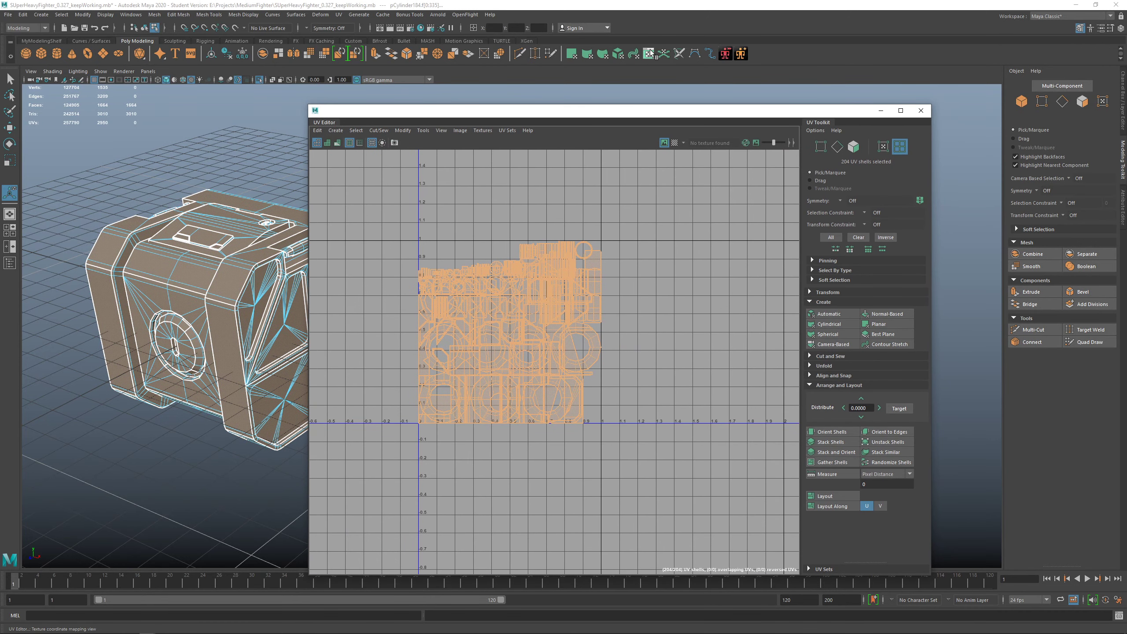
# Reselect all the box parts as objects, select all their UV shells and lay the shells out in the UV tile
pyautogui.moveTo(229, 233); pyautogui.dragTo(256, 220, button='right')
pyautogui.moveTo(81, 159); pyautogui.dragTo(548, 425)
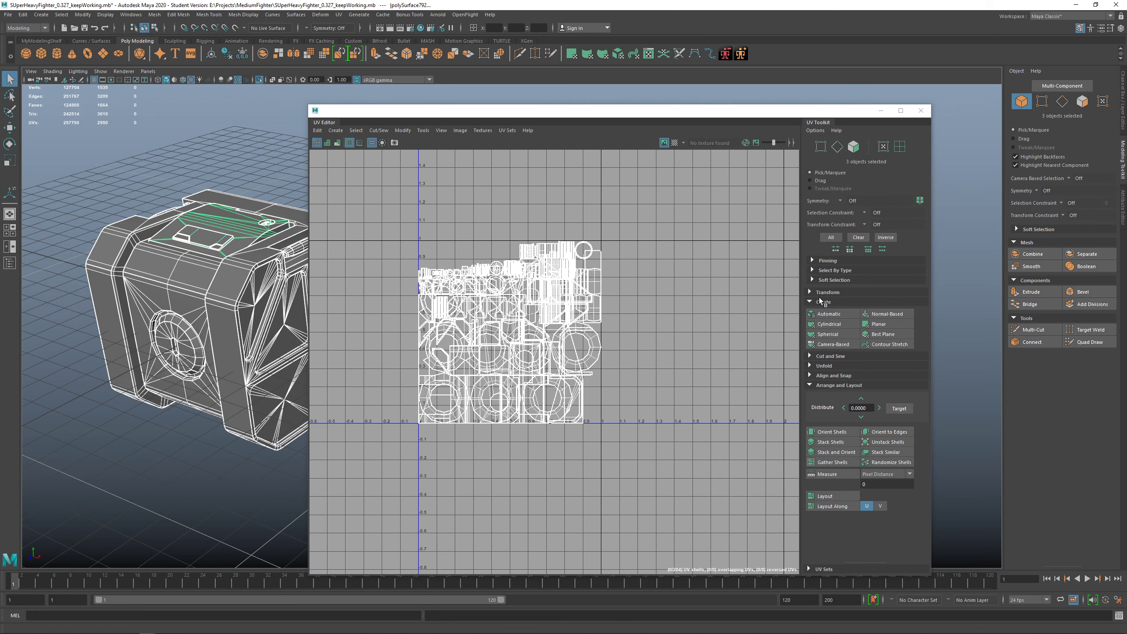
pyautogui.moveTo(491, 281); pyautogui.dragTo(461, 267, button='right')
pyautogui.moveTo(357, 200); pyautogui.dragTo(673, 472)
pyautogui.keyDown('alt'); pyautogui.moveTo(288, 316); pyautogui.dragTo(236, 318, button='middle'); pyautogui.keyUp('alt')
pyautogui.click(829, 494)
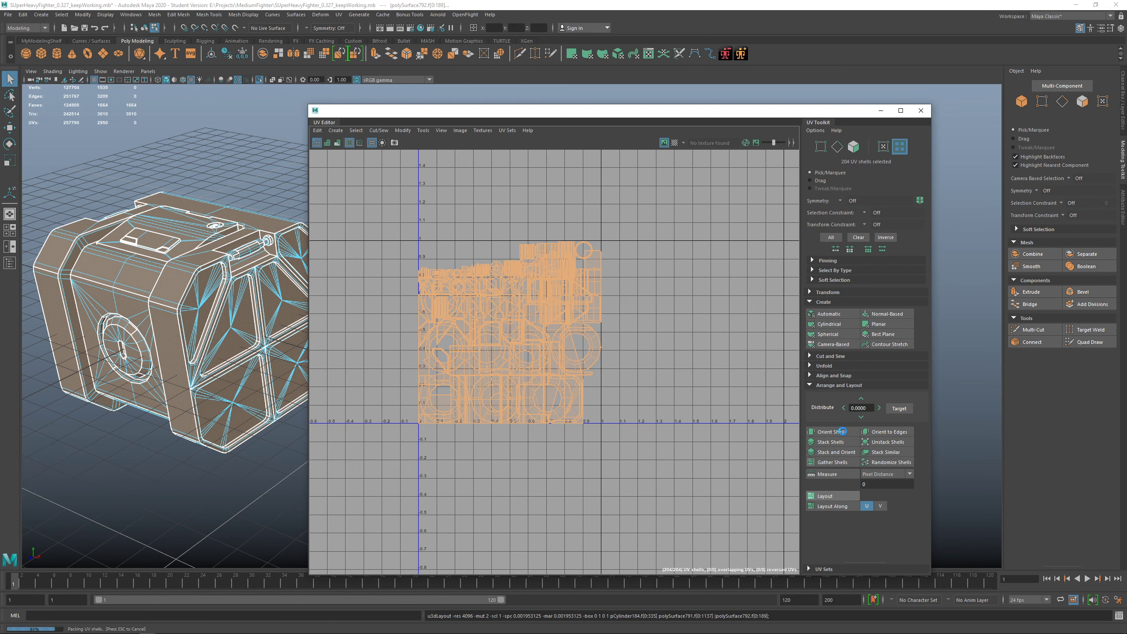
pyautogui.scroll(2, 514, 275)
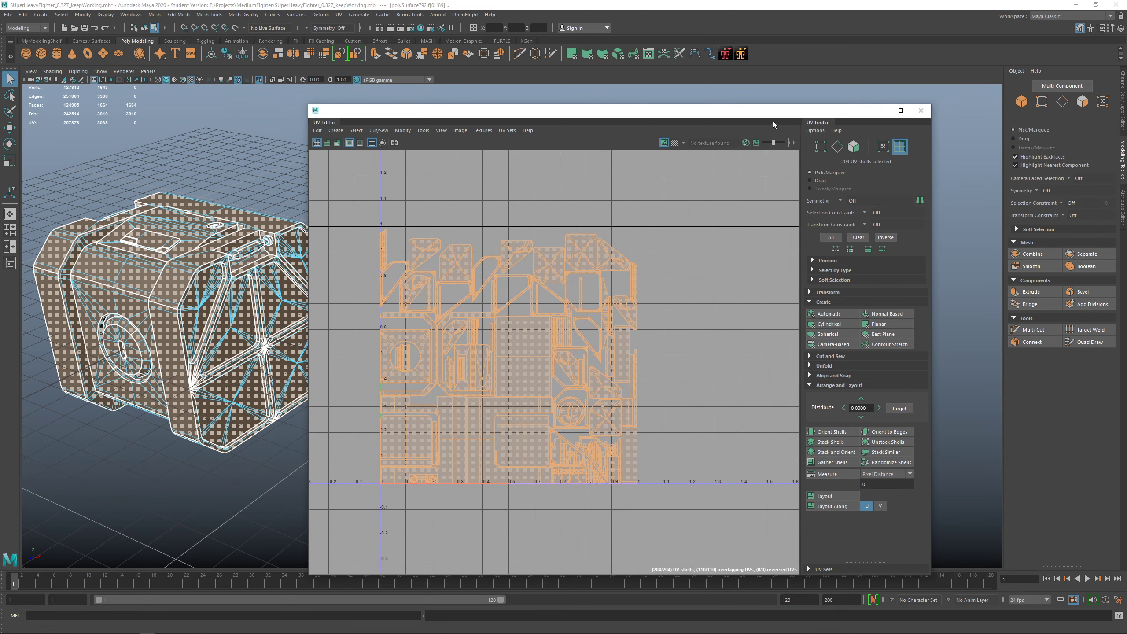
# Maximize the UV Editor, deselect the shells and turn on the UV distortion display
pyautogui.doubleClick(782, 109)
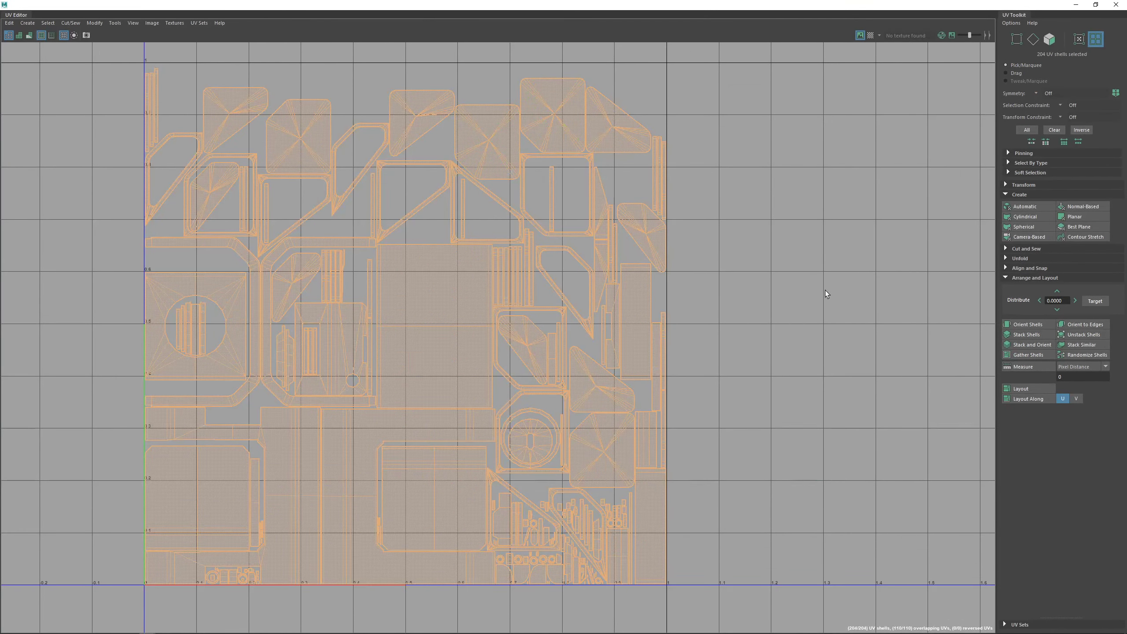
pyautogui.click(825, 291)
pyautogui.scroll(-1, 825, 291)
pyautogui.keyDown('alt'); pyautogui.moveTo(825, 291); pyautogui.dragTo(874, 280, button='middle'); pyautogui.keyUp('alt')
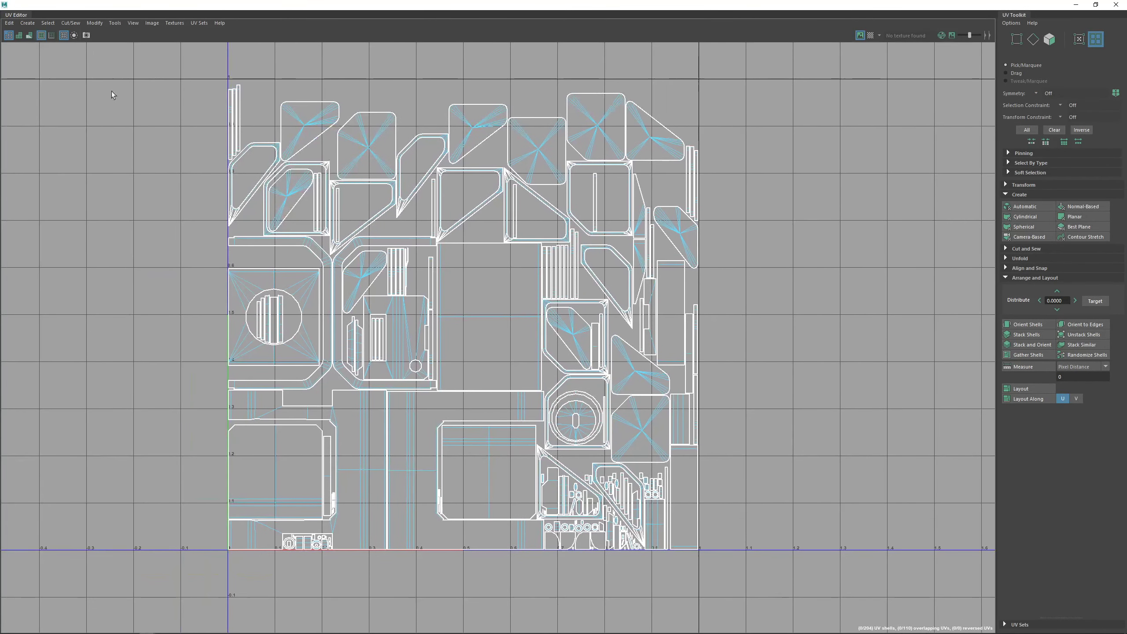
pyautogui.click(29, 36)
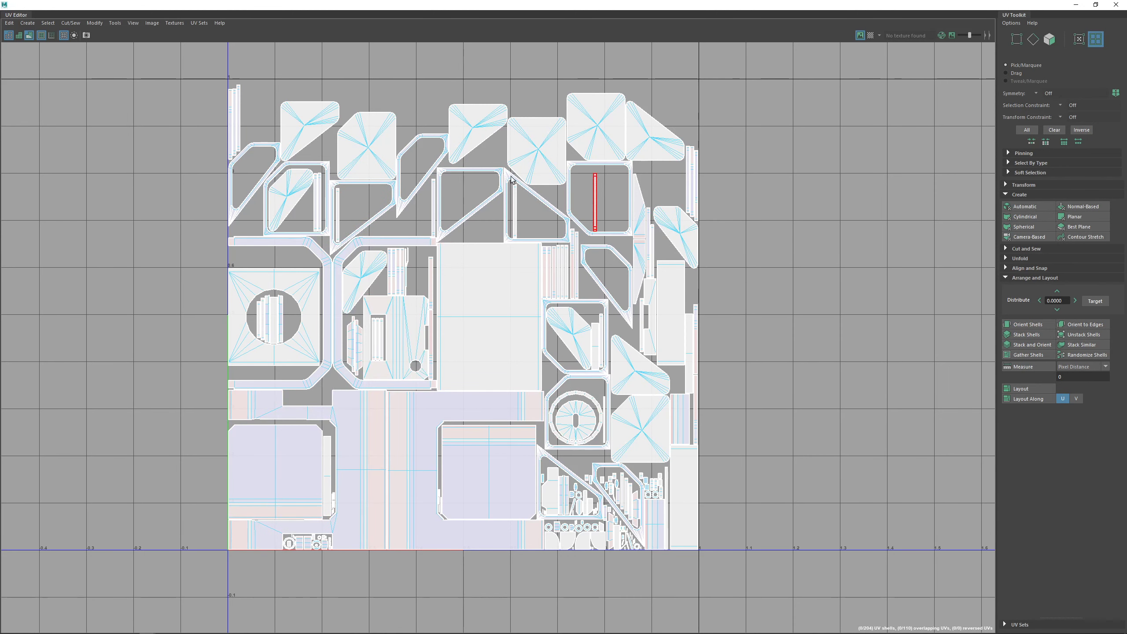
# Close the UV Editor, reselect all the box parts as objects and reopen the UV Editor, cancelling the file save
pyautogui.scroll(-1, 763, 262)
pyautogui.scroll(-1, 763, 261)
pyautogui.keyDown('alt'); pyautogui.moveTo(732, 247); pyautogui.dragTo(697, 282, button='middle'); pyautogui.keyUp('alt')
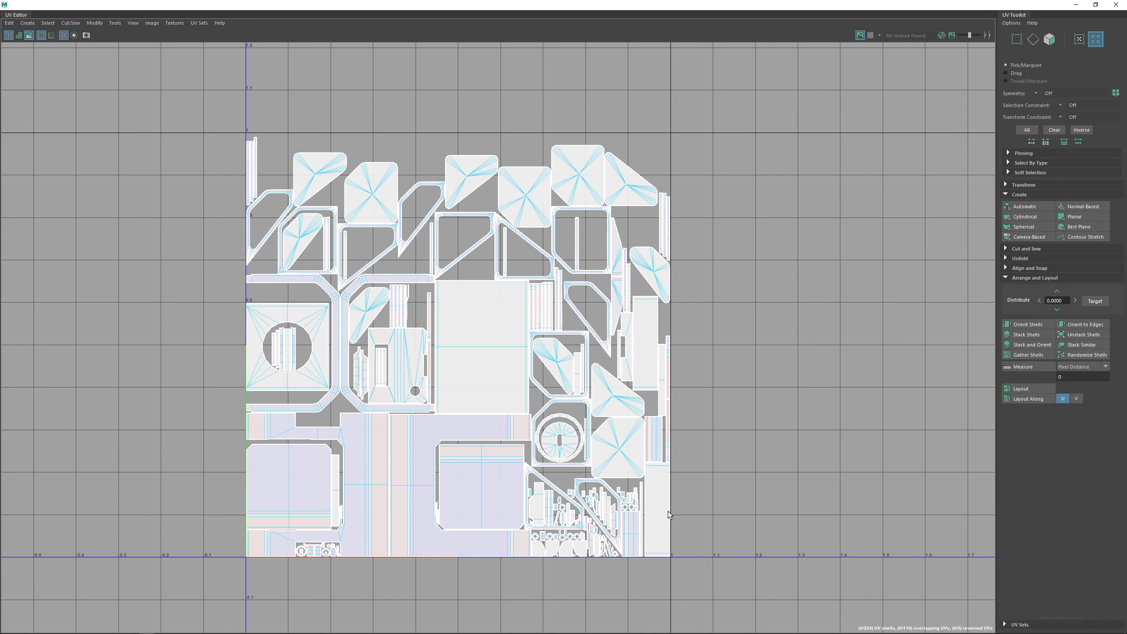
pyautogui.click(1116, 4)
pyautogui.moveTo(273, 261); pyautogui.dragTo(317, 231, button='right')
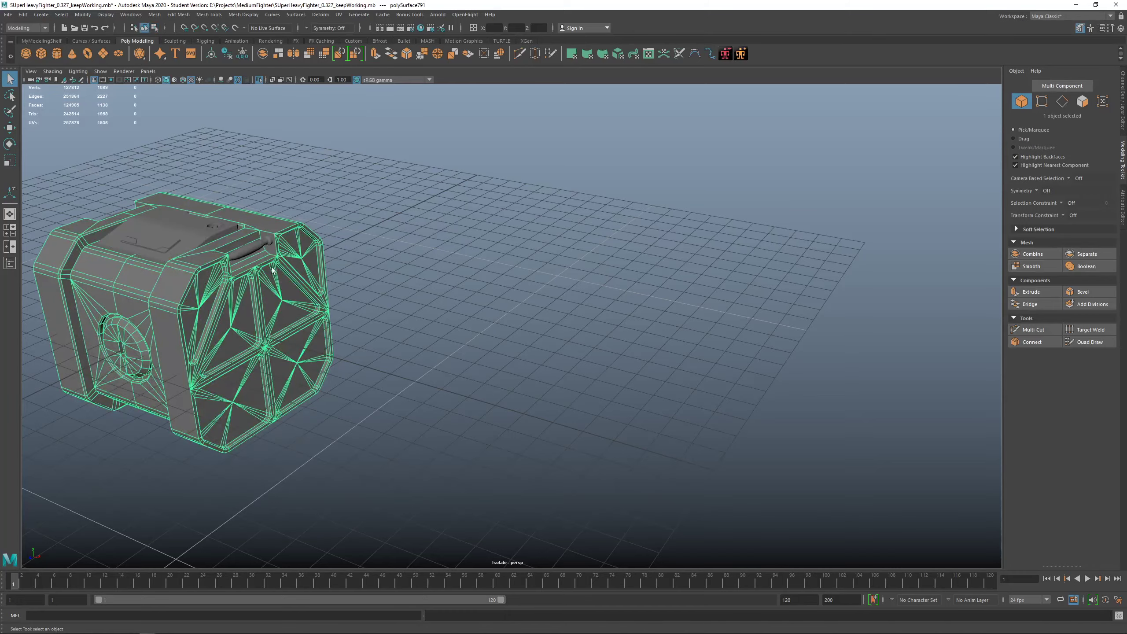
pyautogui.keyDown('alt'); pyautogui.moveTo(127, 247); pyautogui.dragTo(389, 258, button='middle'); pyautogui.keyUp('alt')
pyautogui.moveTo(224, 158); pyautogui.dragTo(562, 350)
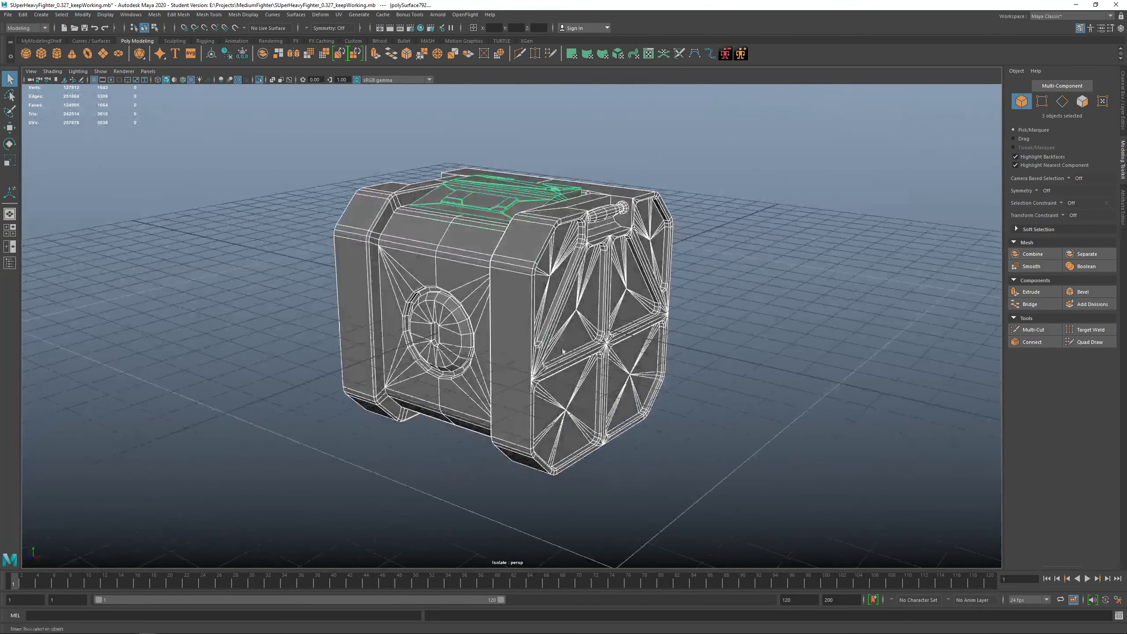
pyautogui.click(645, 53)
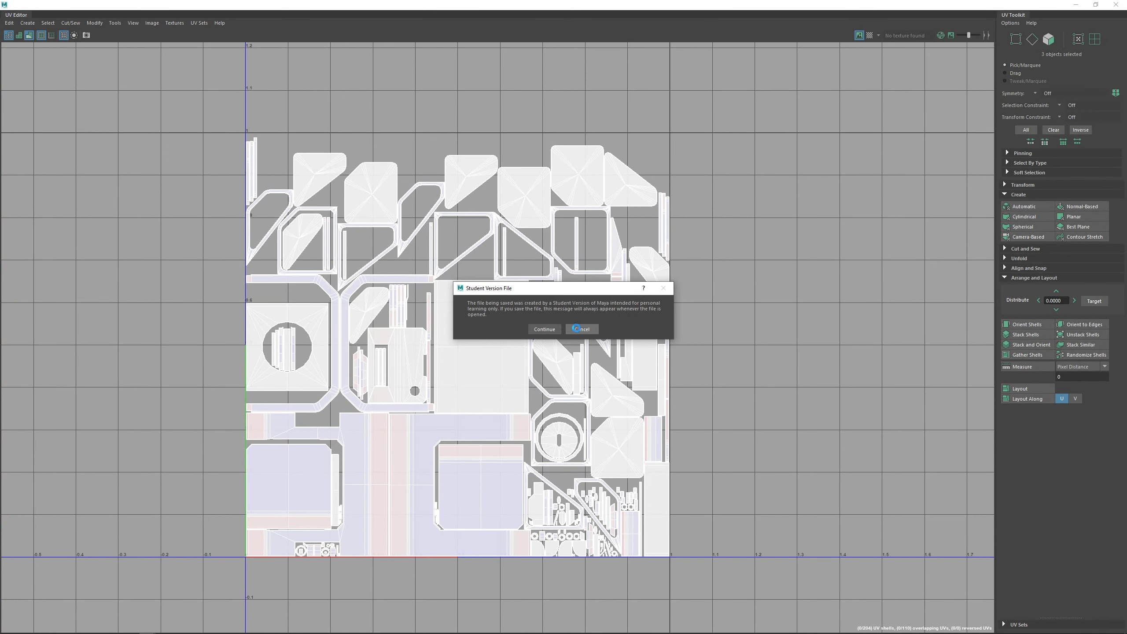
pyautogui.click(578, 329)
# Enable the percentage of used UV space in the UV statistics heads-up display
pyautogui.click(95, 23)
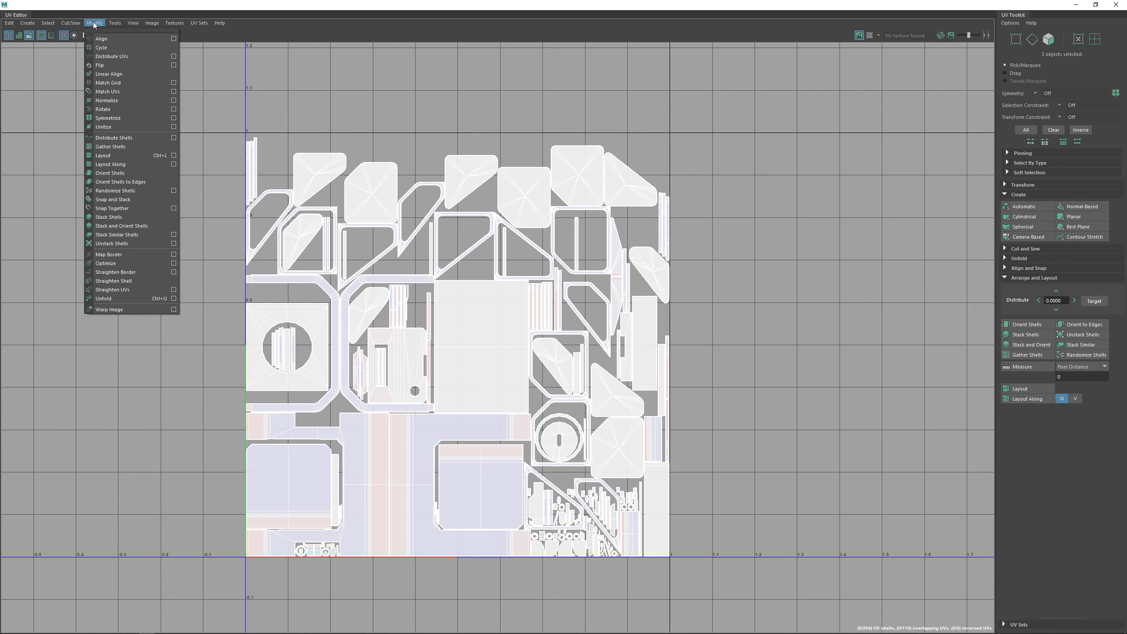
pyautogui.moveTo(133, 23)
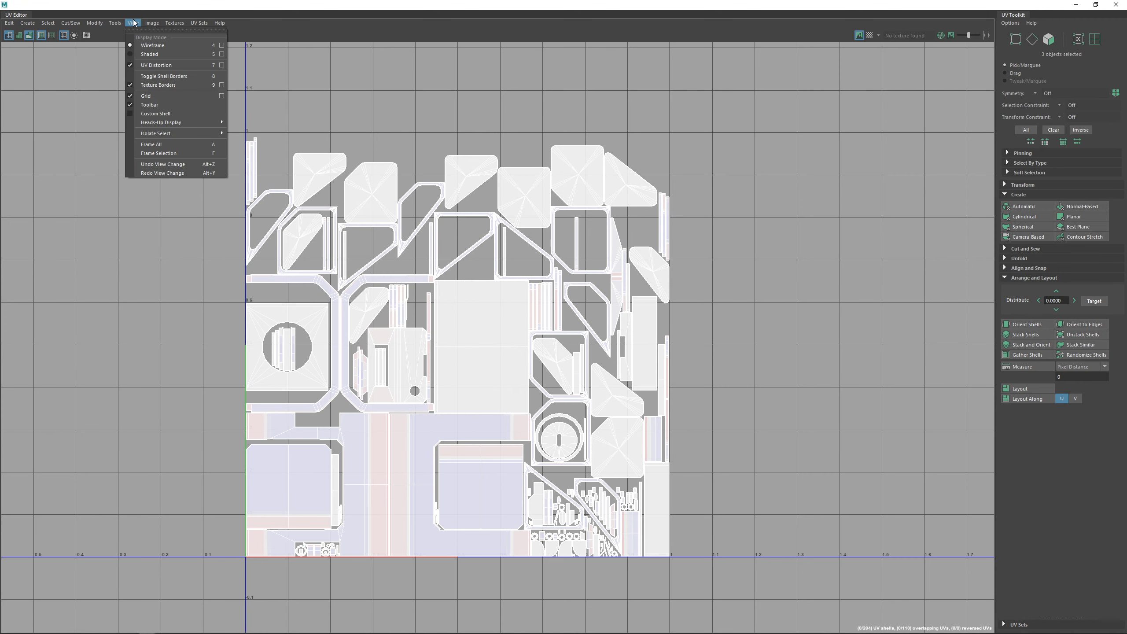
pyautogui.moveTo(185, 125)
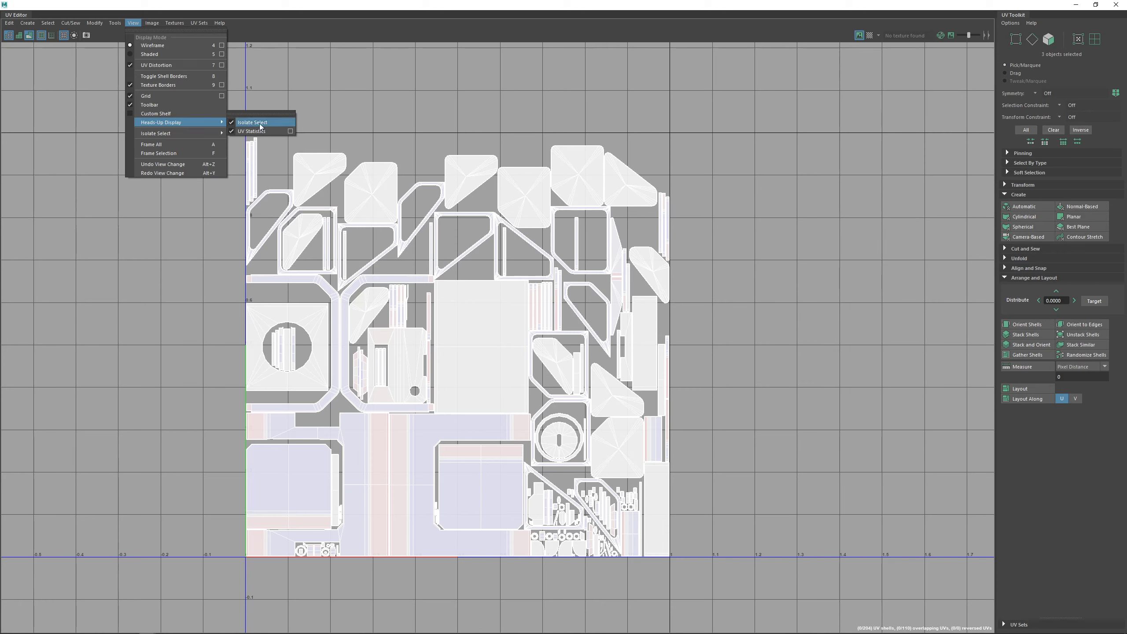
pyautogui.click(291, 131)
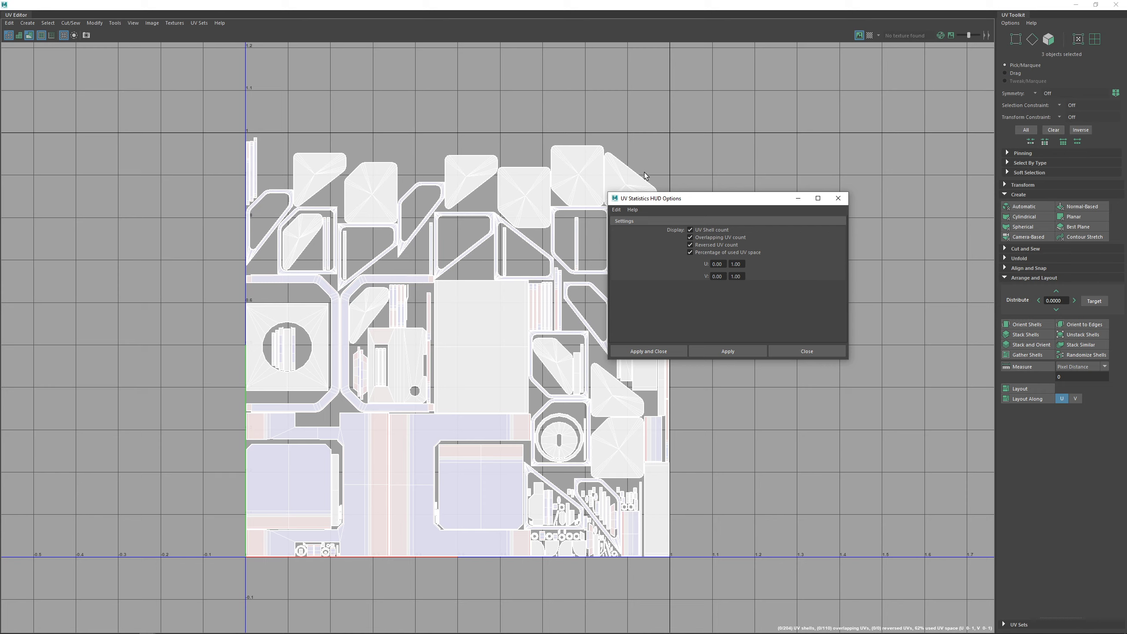
pyautogui.click(807, 351)
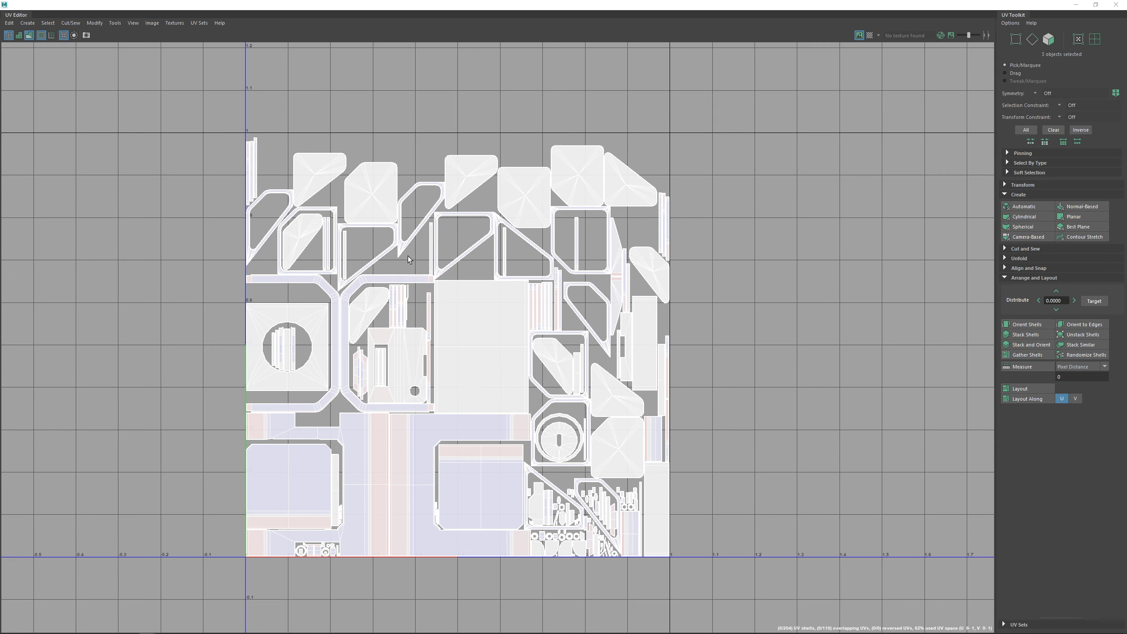
# Select the middle edge line of the large rectangular shell and turn off the UV distortion display
pyautogui.scroll(2, 354, 324)
pyautogui.scroll(1, 426, 348)
pyautogui.moveTo(428, 242); pyautogui.dragTo(388, 233, button='right')
pyautogui.click(414, 251)
pyautogui.scroll(-1, 486, 362)
pyautogui.keyDown('alt'); pyautogui.moveTo(571, 430); pyautogui.dragTo(511, 288, button='middle'); pyautogui.keyUp('alt')
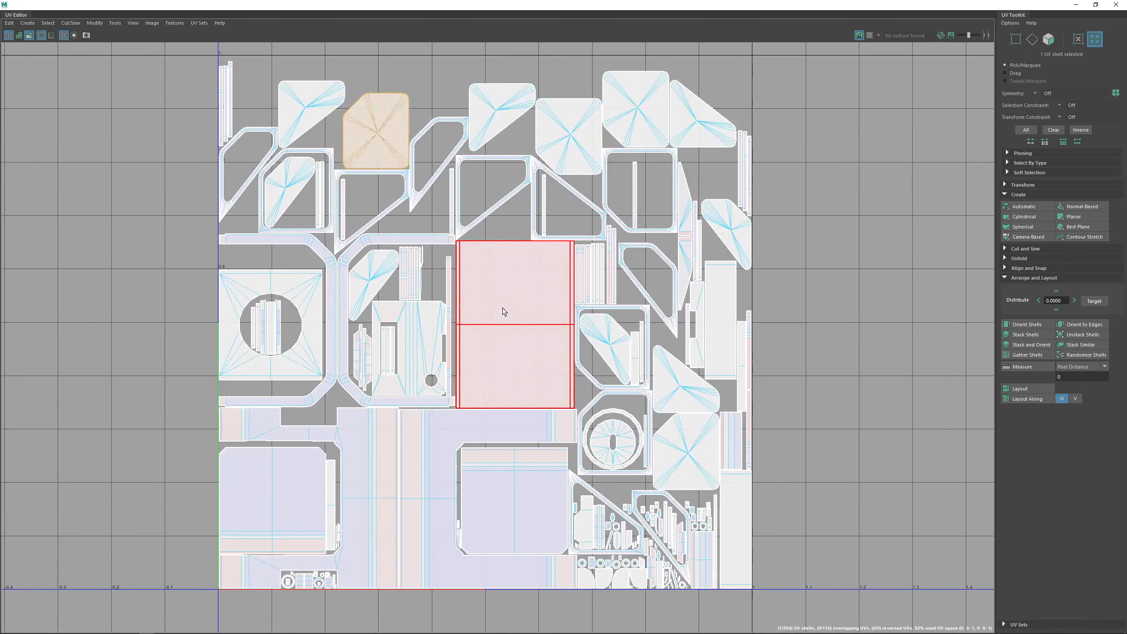
pyautogui.click(502, 310)
pyautogui.scroll(3, 524, 349)
pyautogui.moveTo(518, 339); pyautogui.dragTo(518, 323, button='right')
pyautogui.doubleClick(517, 323)
pyautogui.scroll(1, 516, 437)
pyautogui.keyDown('alt'); pyautogui.moveTo(516, 443); pyautogui.dragTo(480, 226, button='middle'); pyautogui.keyUp('alt')
pyautogui.scroll(3, 448, 348)
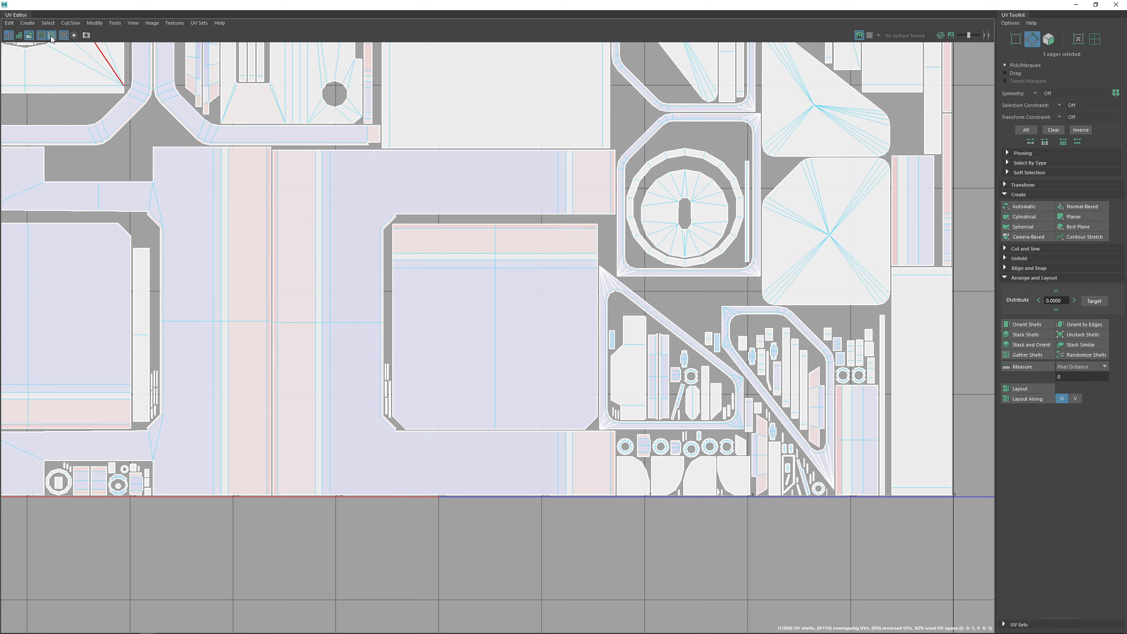
pyautogui.click(29, 35)
# Cut the UVs along the middle edge lines of the two wide body shells and the large rectangular shell
pyautogui.keyDown('alt'); pyautogui.moveTo(323, 212); pyautogui.dragTo(458, 270, button='middle'); pyautogui.keyUp('alt')
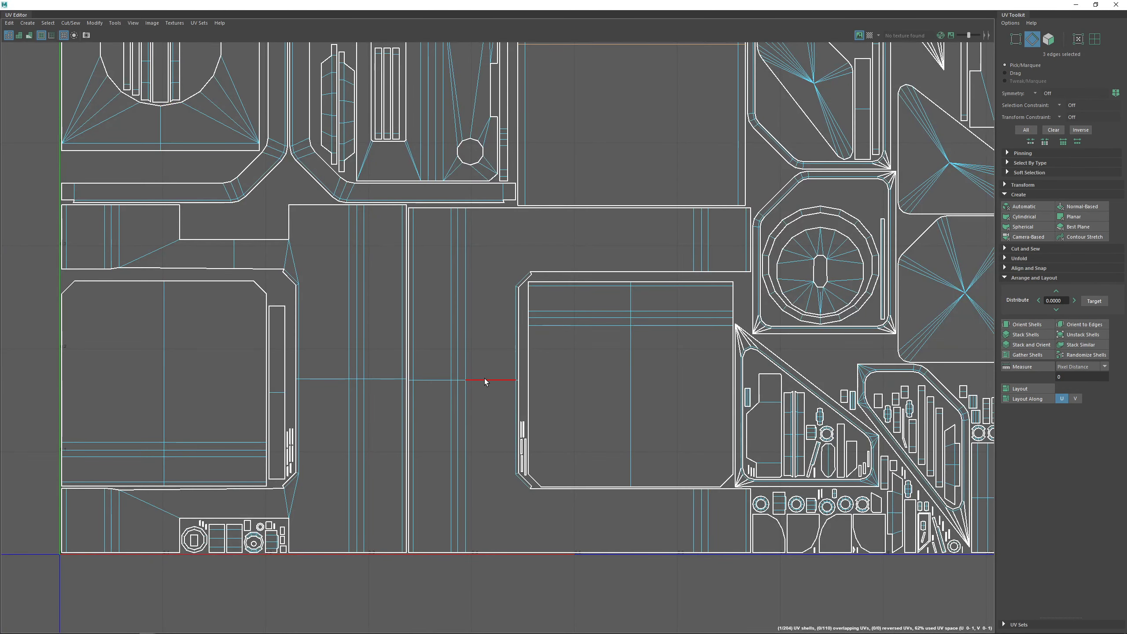
pyautogui.doubleClick(484, 379)
pyautogui.doubleClick(374, 378)
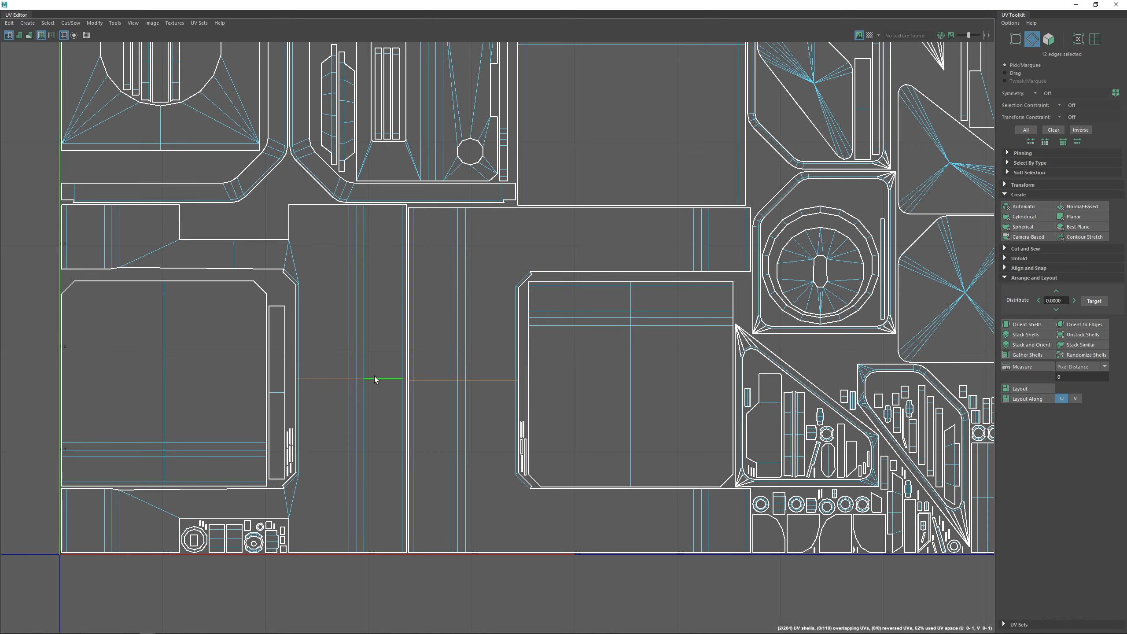
pyautogui.scroll(-5, 374, 378)
pyautogui.scroll(1, 536, 411)
pyautogui.keyDown('alt'); pyautogui.moveTo(674, 336); pyautogui.dragTo(667, 517, button='middle'); pyautogui.keyUp('alt')
pyautogui.doubleClick(475, 363)
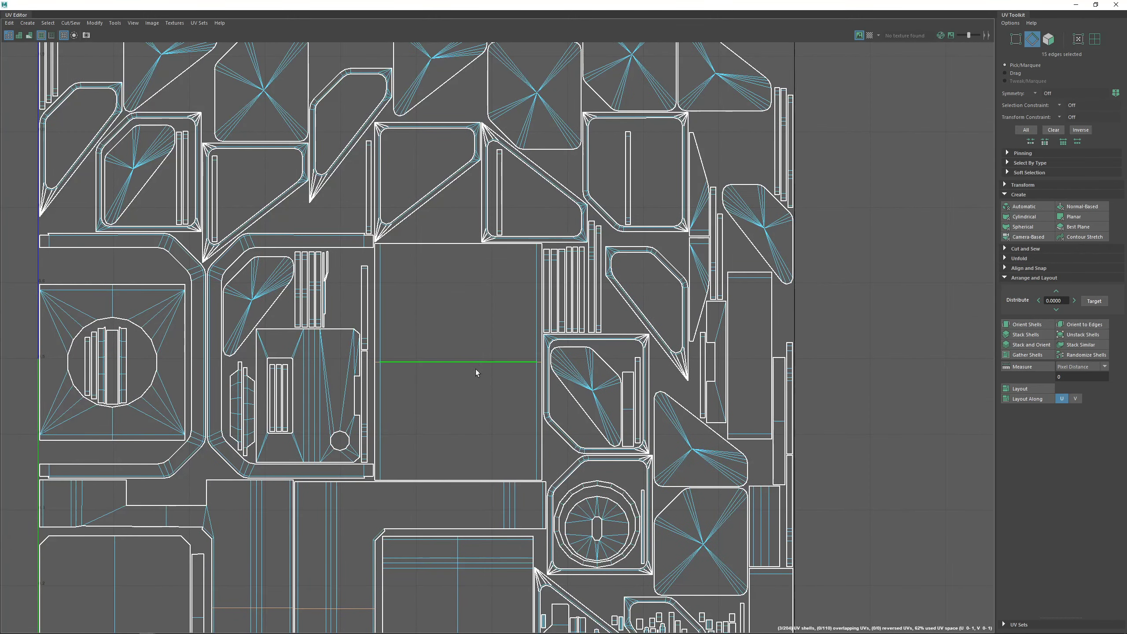
pyautogui.scroll(-2, 472, 394)
pyautogui.keyDown('alt'); pyautogui.moveTo(472, 395); pyautogui.dragTo(478, 310, button='middle'); pyautogui.keyUp('alt')
pyautogui.scroll(3, 271, 446)
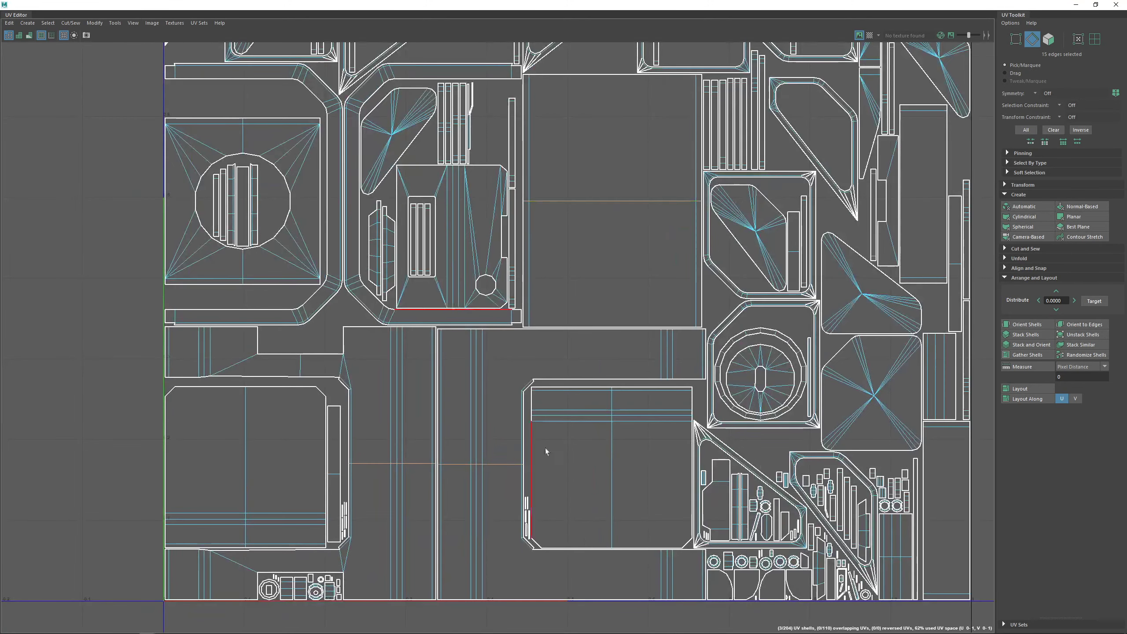
pyautogui.keyDown('shift'); pyautogui.moveTo(443, 382); pyautogui.dragTo(413, 393, button='right'); pyautogui.keyUp('shift')
# Locate the square frame shell with one chamfered corner in the upper-left of the UV tile and switch to edge selection
pyautogui.keyDown('alt'); pyautogui.moveTo(471, 278); pyautogui.dragTo(460, 417, button='middle'); pyautogui.keyUp('alt')
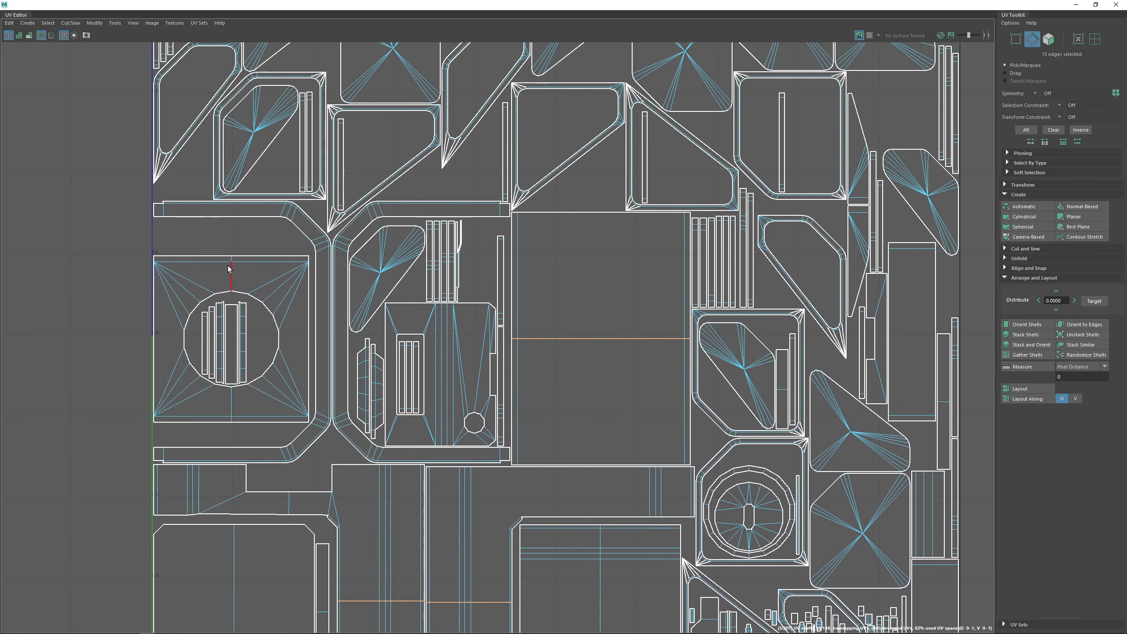
pyautogui.keyDown('alt'); pyautogui.moveTo(230, 267); pyautogui.dragTo(330, 360, button='middle'); pyautogui.keyUp('alt')
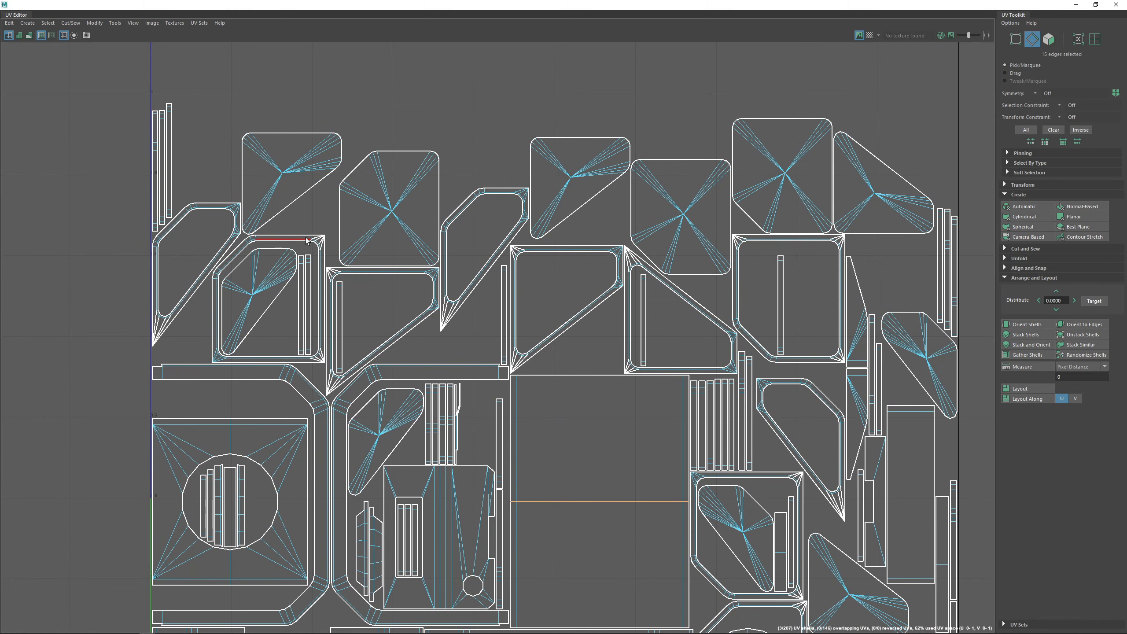
pyautogui.scroll(5, 207, 247)
pyautogui.moveTo(422, 232); pyautogui.dragTo(364, 227, button='right')
pyautogui.click(364, 227)
pyautogui.scroll(2, 447, 233)
pyautogui.moveTo(447, 232); pyautogui.dragTo(447, 207, button='right')
pyautogui.scroll(-1, 248, 384)
pyautogui.keyDown('alt'); pyautogui.moveTo(248, 383); pyautogui.dragTo(402, 232, button='middle'); pyautogui.keyUp('alt')
pyautogui.scroll(3, 298, 426)
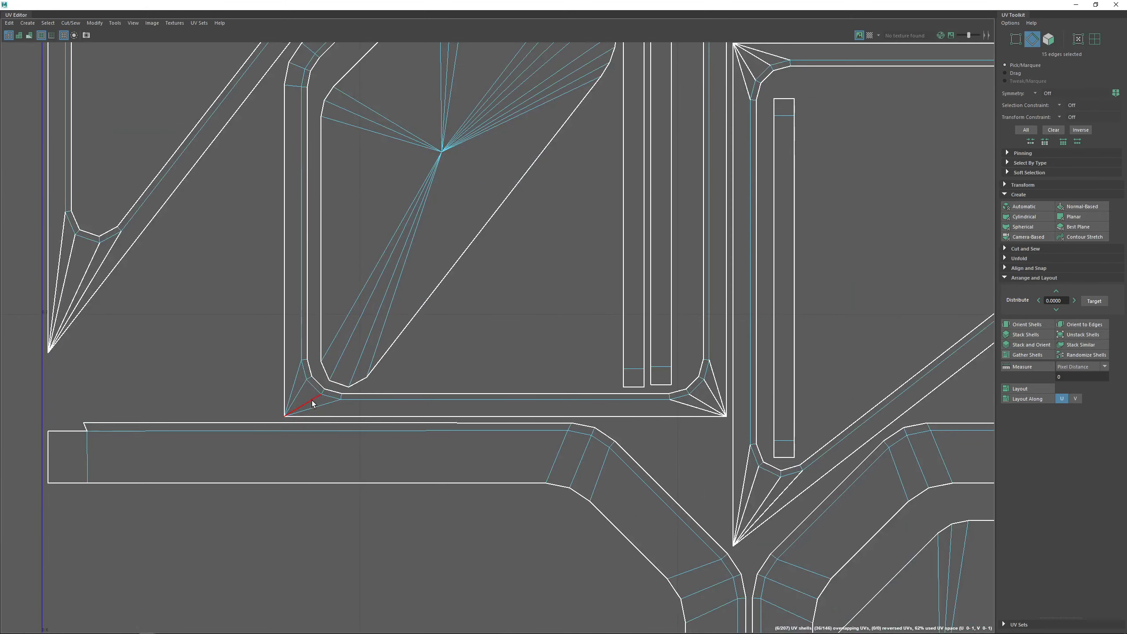
# Select the diagonal edges crossing the frame shell's corners and cut the UVs along them
pyautogui.click(313, 404)
pyautogui.doubleClick(702, 406)
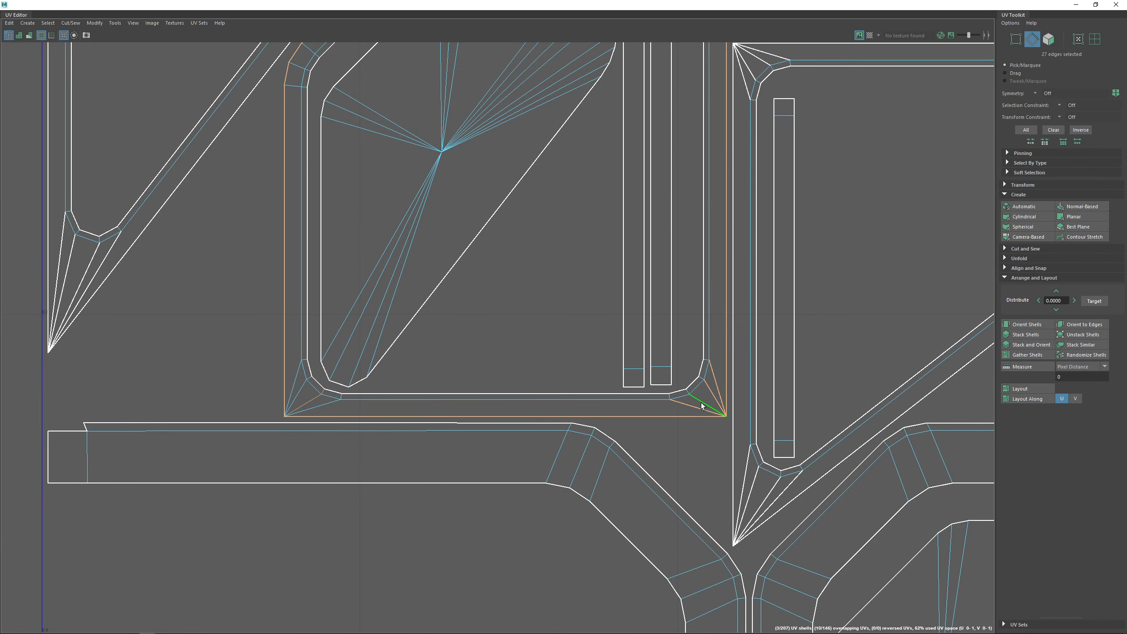
pyautogui.click(688, 395)
pyautogui.scroll(-1, 622, 417)
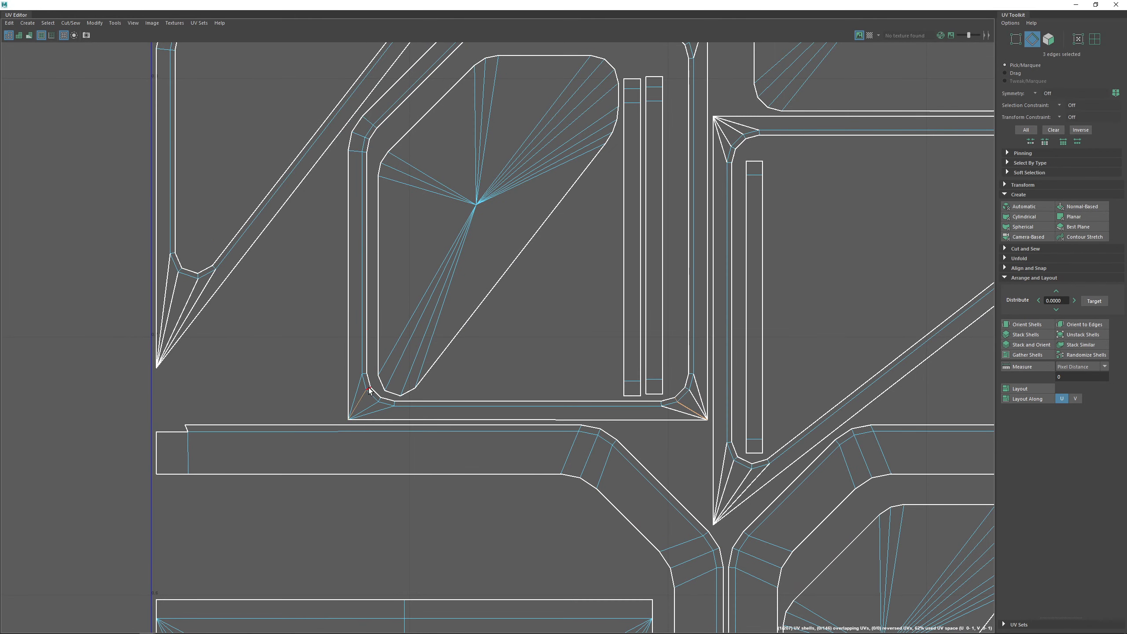
pyautogui.keyDown('shift'); pyautogui.click(368, 388); pyautogui.keyUp('shift')
pyautogui.keyDown('alt'); pyautogui.moveTo(504, 150); pyautogui.dragTo(471, 419, button='middle'); pyautogui.keyUp('alt')
pyautogui.scroll(5, 472, 419)
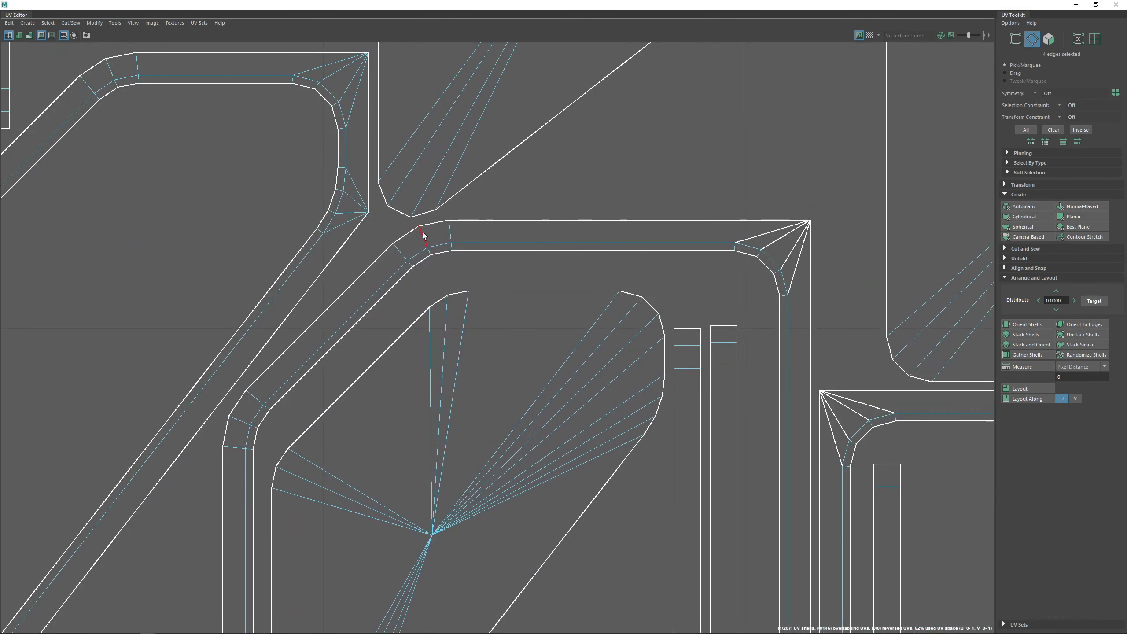
pyautogui.keyDown('shift'); pyautogui.click(423, 235); pyautogui.keyUp('shift')
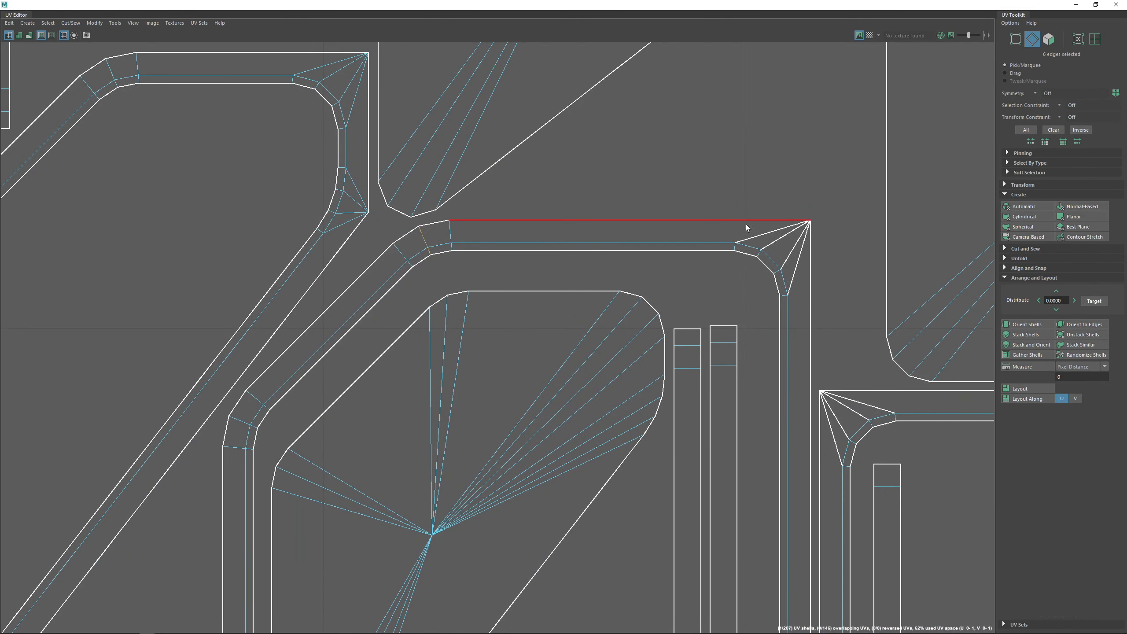
pyautogui.keyDown('shift'); pyautogui.rightClick(775, 266); pyautogui.keyUp('shift')
pyautogui.keyDown('shift'); pyautogui.moveTo(746, 275); pyautogui.dragTo(746, 276, button='right'); pyautogui.keyUp('shift')
# Select all the UV shells in the tile and unfold them
pyautogui.scroll(-6, 674, 409)
pyautogui.keyDown('alt'); pyautogui.moveTo(620, 466); pyautogui.dragTo(654, 347, button='middle'); pyautogui.keyUp('alt')
pyautogui.scroll(-8, 576, 397)
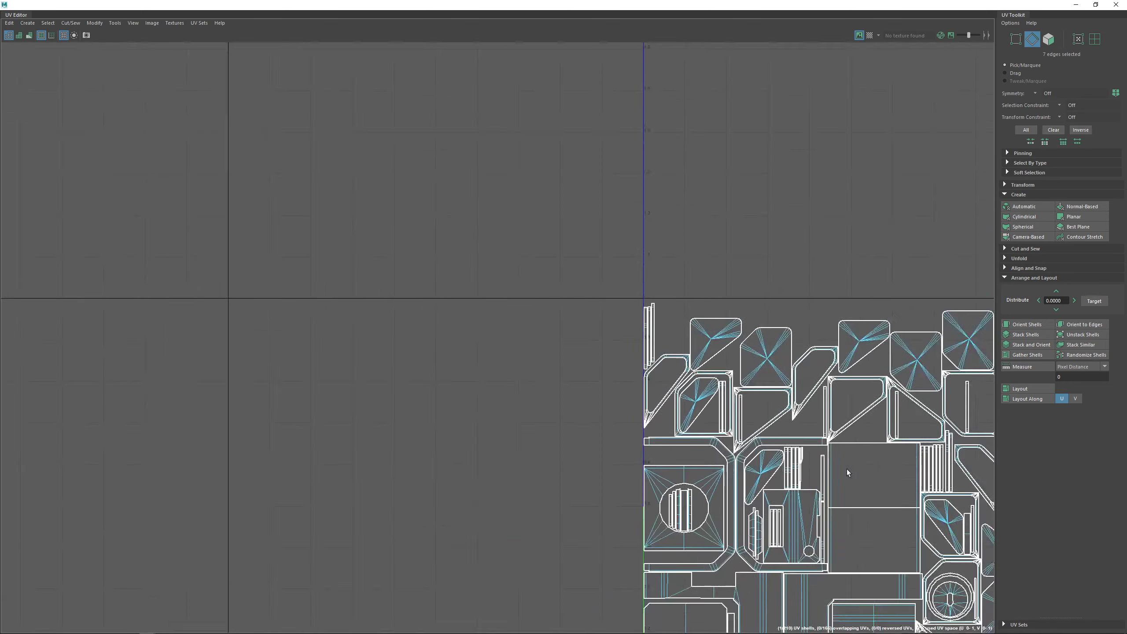
pyautogui.keyDown('alt'); pyautogui.moveTo(836, 470); pyautogui.dragTo(535, 280, button='middle'); pyautogui.keyUp('alt')
pyautogui.moveTo(478, 236); pyautogui.dragTo(437, 224, button='right')
pyautogui.moveTo(250, 105); pyautogui.dragTo(938, 615)
pyautogui.keyDown('shift'); pyautogui.moveTo(549, 290); pyautogui.dragTo(452, 291, button='right'); pyautogui.keyUp('shift')
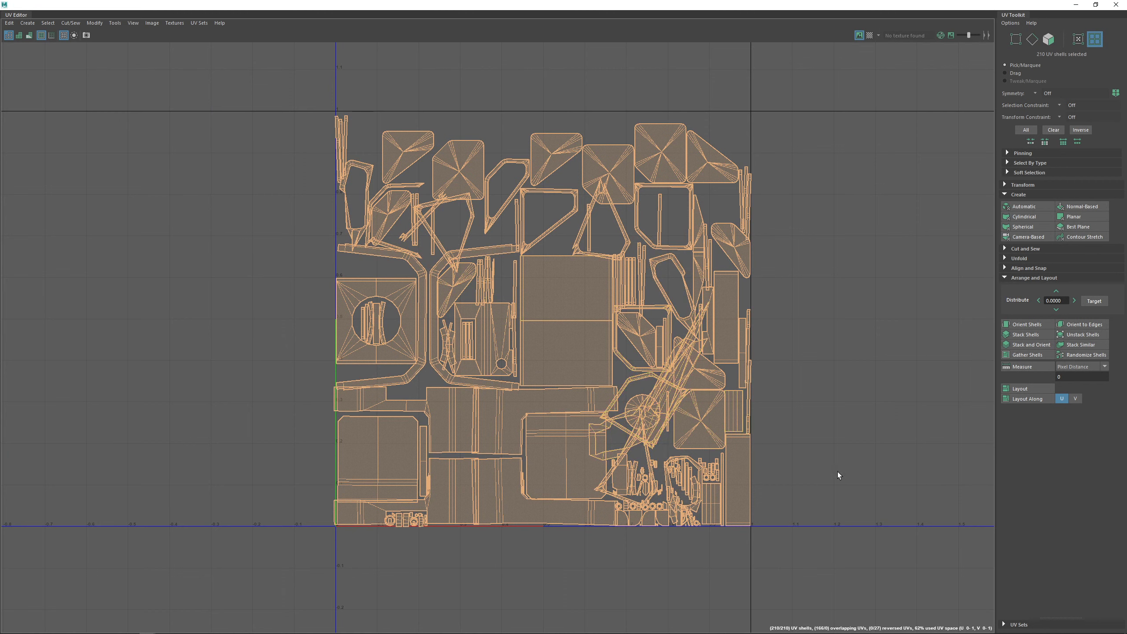
# Select the tangled overlapping shell, isolate its faces in the viewport and move the UV Editor window aside
pyautogui.click(695, 332)
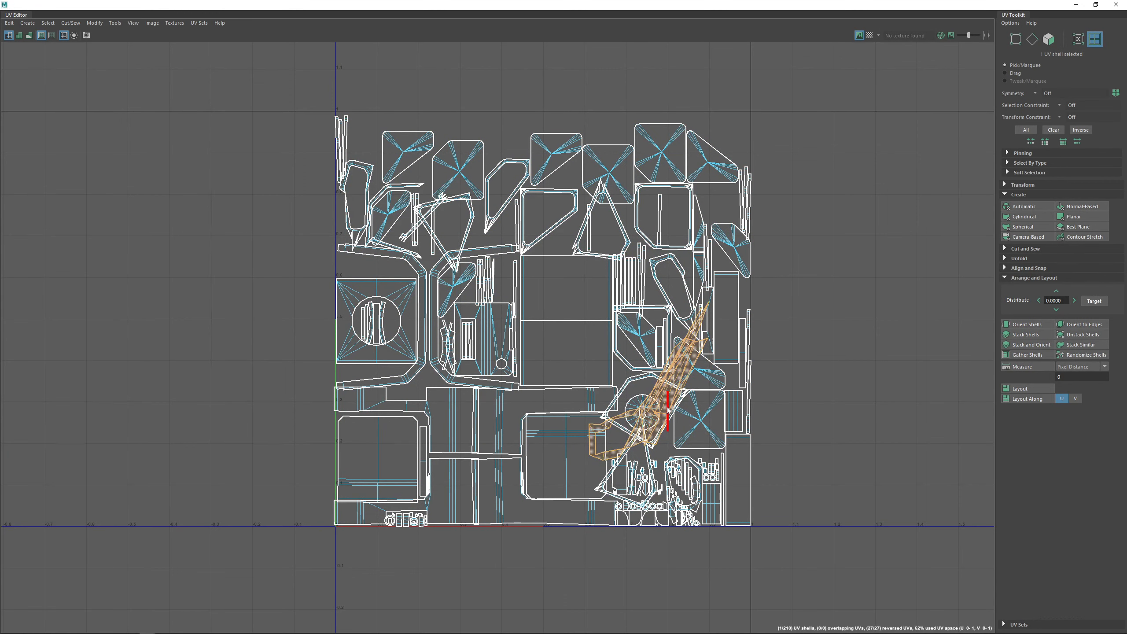
pyautogui.hotkey('ctrl', '1')
pyautogui.press('f')
pyautogui.moveTo(585, 2); pyautogui.dragTo(0, 311)
pyautogui.press('f')
pyautogui.keyDown('alt'); pyautogui.moveTo(480, 349); pyautogui.dragTo(534, 278); pyautogui.keyUp('alt')
pyautogui.keyDown('alt'); pyautogui.moveTo(609, 289); pyautogui.dragTo(686, 345); pyautogui.keyUp('alt')
# Examine the shell's faces around the round port, with and without isolation, for stray geometry
pyautogui.hotkey('ctrl', '1')
pyautogui.hotkey('ctrl', '1')
pyautogui.hotkey('ctrl', '1')
pyautogui.keyDown('alt'); pyautogui.moveTo(576, 463); pyautogui.dragTo(579, 346, button='middle'); pyautogui.keyUp('alt')
pyautogui.scroll(4, 579, 346)
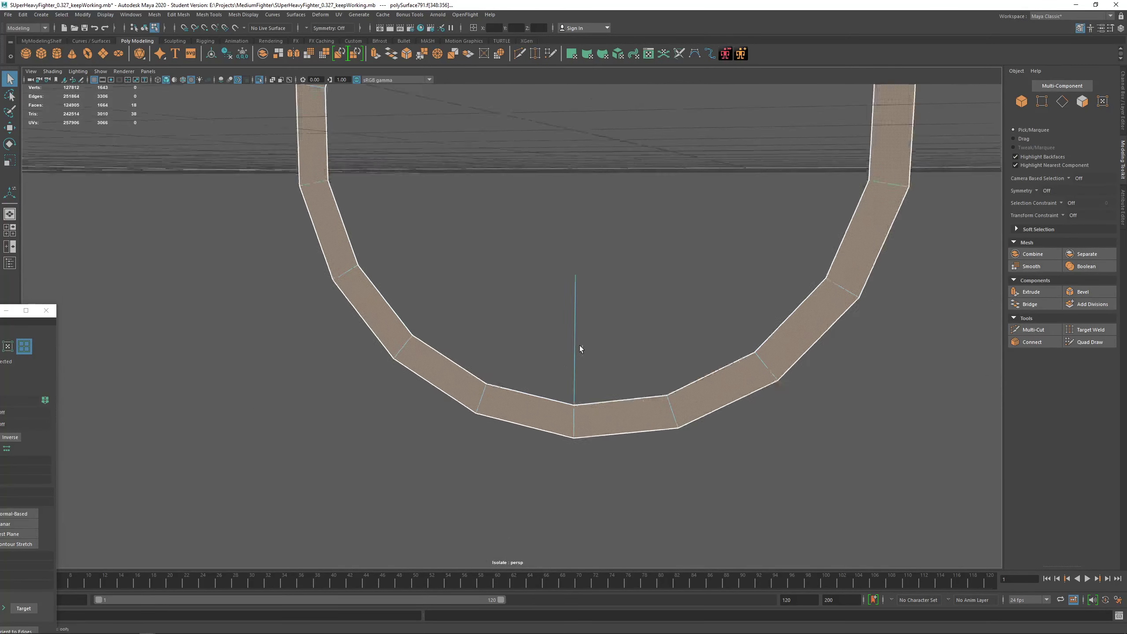
pyautogui.keyDown('alt'); pyautogui.moveTo(624, 373); pyautogui.dragTo(465, 358); pyautogui.keyUp('alt')
pyautogui.hotkey('ctrl', '1')
pyautogui.hotkey('ctrl', '1')
pyautogui.scroll(5, 508, 400)
pyautogui.keyDown('alt'); pyautogui.moveTo(514, 328); pyautogui.dragTo(499, 239); pyautogui.keyUp('alt')
pyautogui.scroll(-3, 500, 239)
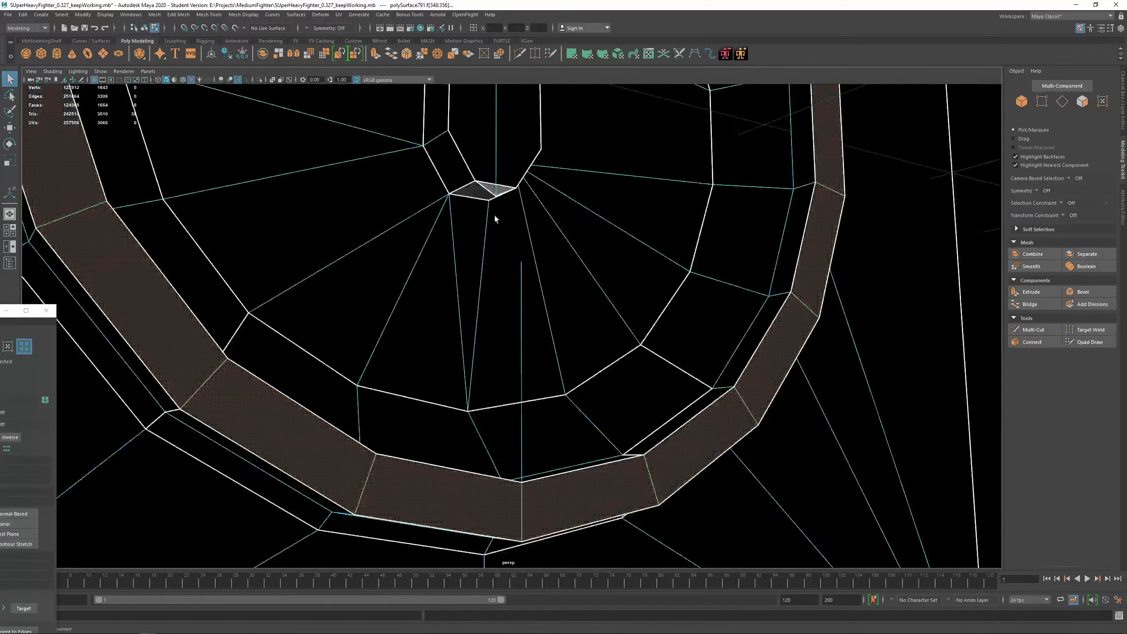
pyautogui.keyDown('alt'); pyautogui.moveTo(498, 236); pyautogui.dragTo(554, 433, button='middle'); pyautogui.keyUp('alt')
pyautogui.keyDown('alt'); pyautogui.moveTo(553, 433); pyautogui.dragTo(548, 348); pyautogui.keyUp('alt')
# Delete the two faces filling the slot in the round port's centre and the small stray face at the slot's lower end
pyautogui.moveTo(549, 348); pyautogui.dragTo(554, 371, button='right')
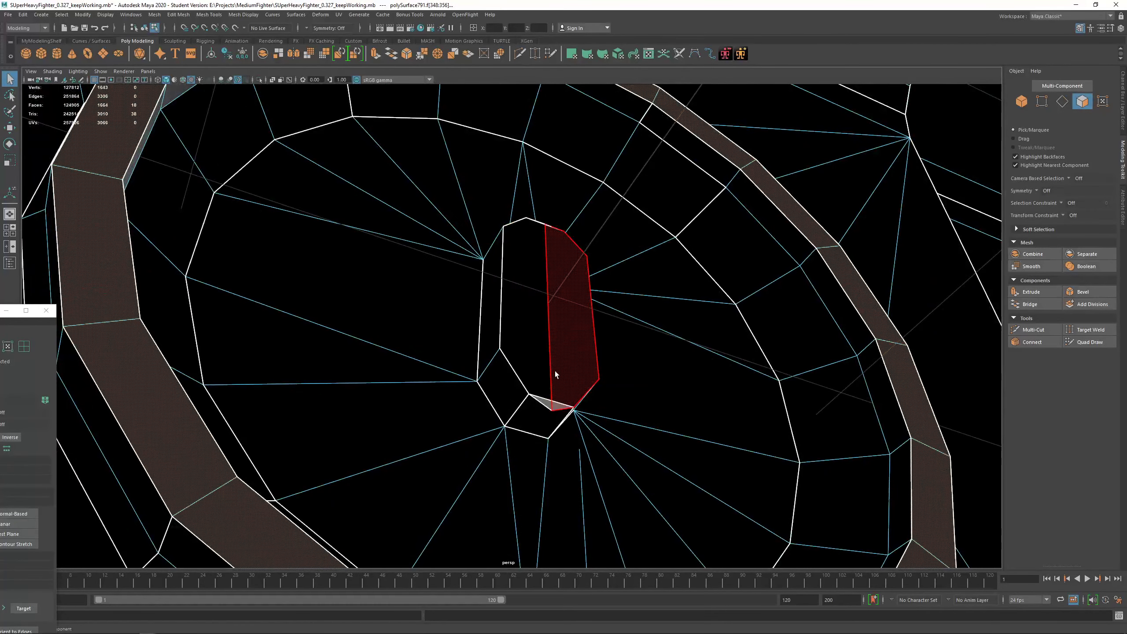
pyautogui.click(554, 370)
pyautogui.keyDown('shift'); pyautogui.click(525, 349); pyautogui.keyUp('shift')
pyautogui.keyDown('alt'); pyautogui.moveTo(554, 376); pyautogui.dragTo(560, 420); pyautogui.keyUp('alt')
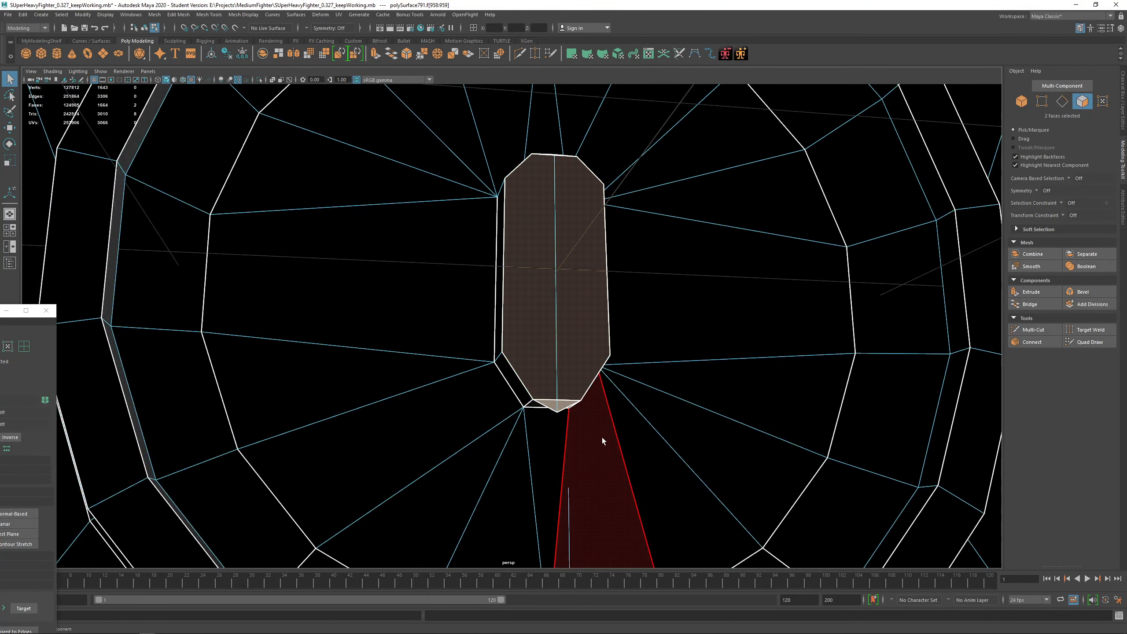
pyautogui.press('Delete')
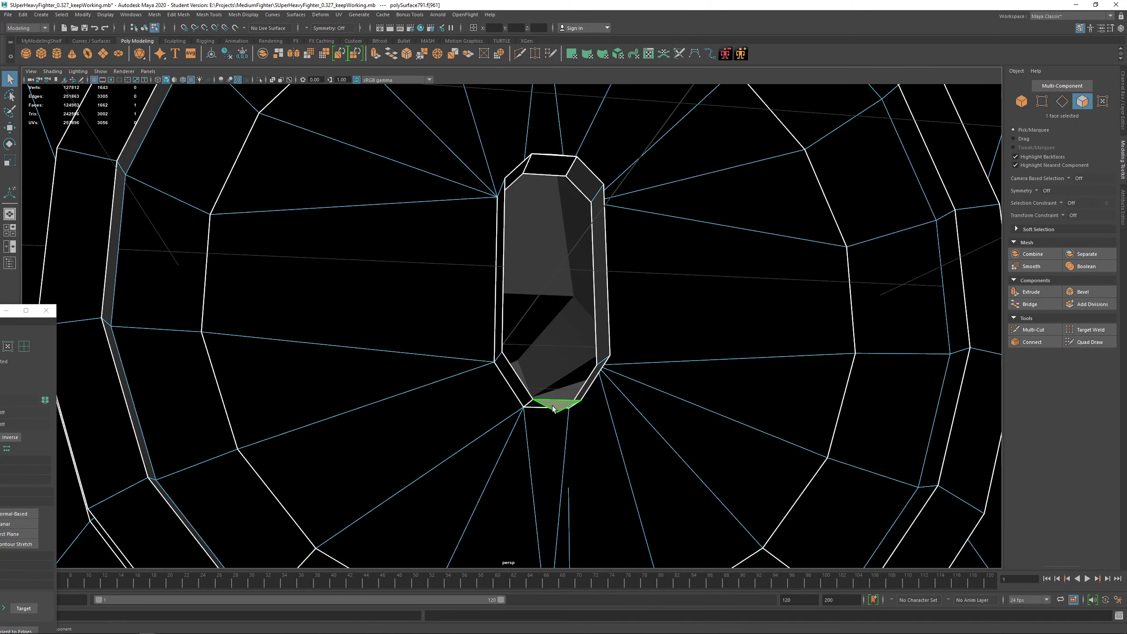
pyautogui.keyDown('alt'); pyautogui.moveTo(589, 244); pyautogui.dragTo(593, 282); pyautogui.keyUp('alt')
pyautogui.keyDown('alt'); pyautogui.moveTo(550, 369); pyautogui.dragTo(533, 153, button='middle'); pyautogui.keyUp('alt')
# Narrow a selection of faces around the port's lower rim and try to delete the large face just below it
pyautogui.doubleClick(581, 383)
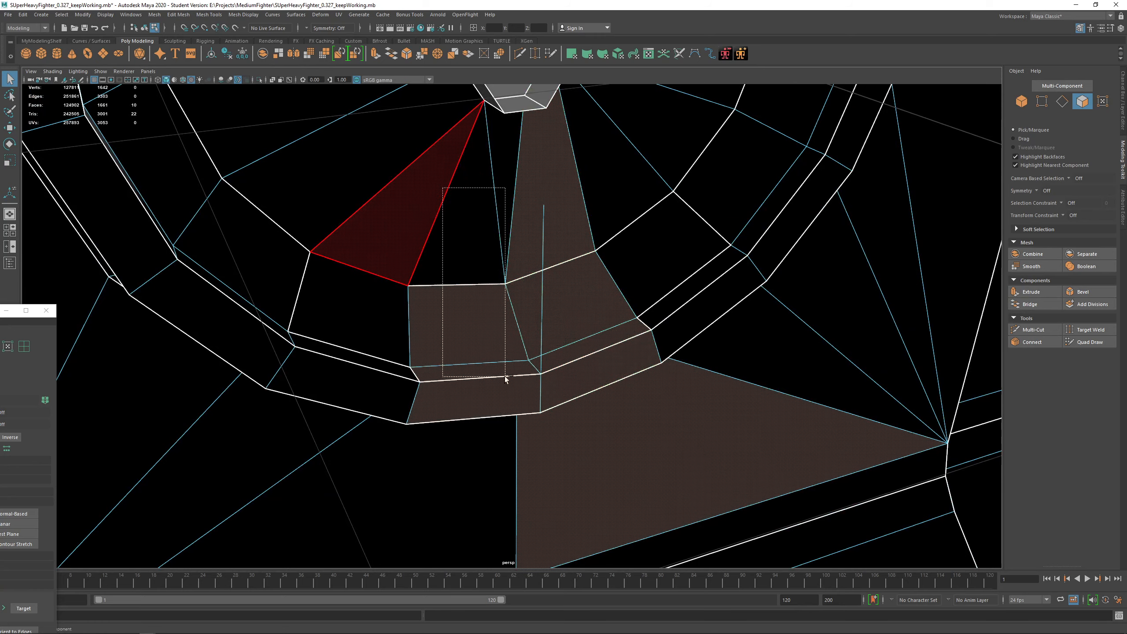
pyautogui.keyDown('ctrl'); pyautogui.moveTo(505, 376); pyautogui.dragTo(507, 377); pyautogui.keyUp('ctrl')
pyautogui.keyDown('ctrl'); pyautogui.moveTo(608, 308); pyautogui.dragTo(796, 568); pyautogui.keyUp('ctrl')
pyautogui.keyDown('alt'); pyautogui.moveTo(696, 448); pyautogui.dragTo(570, 352); pyautogui.keyUp('alt')
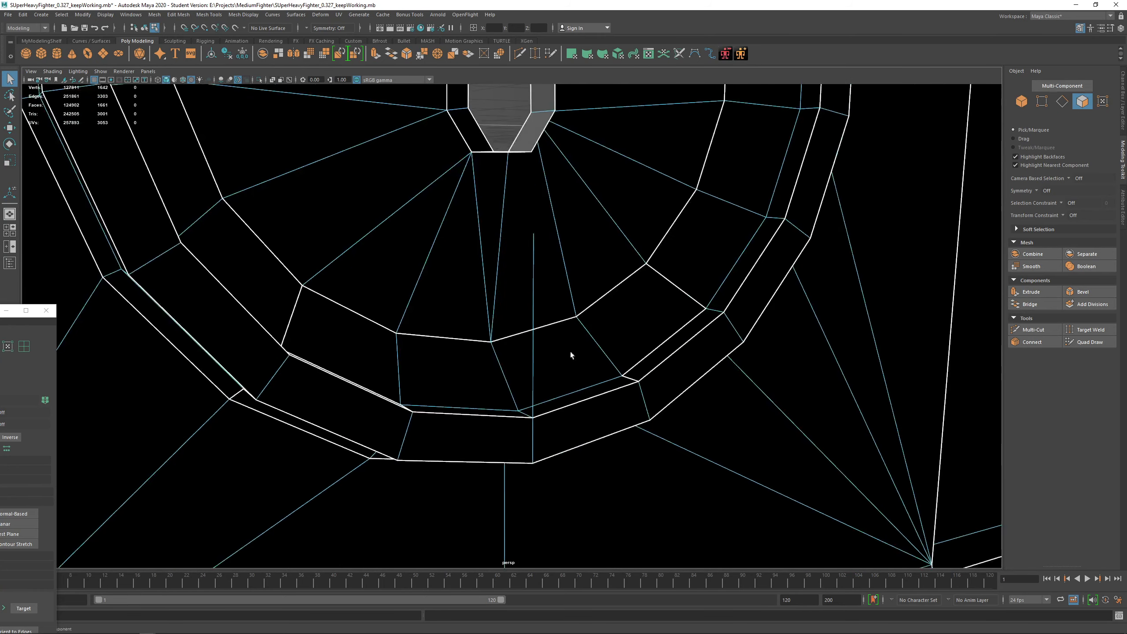
pyautogui.moveTo(472, 228); pyautogui.dragTo(572, 402)
pyautogui.moveTo(482, 218); pyautogui.dragTo(607, 470)
pyautogui.keyDown('ctrl'); pyautogui.moveTo(428, 231); pyautogui.dragTo(487, 303); pyautogui.keyUp('ctrl')
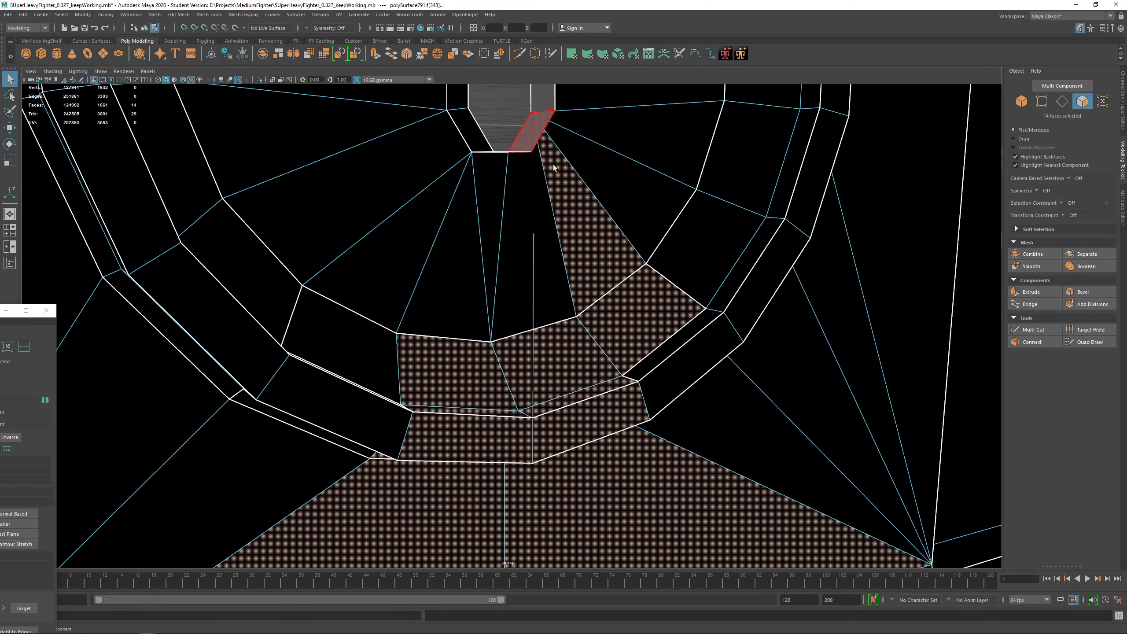
pyautogui.keyDown('ctrl'); pyautogui.moveTo(577, 322); pyautogui.dragTo(564, 346); pyautogui.keyUp('ctrl')
pyautogui.keyDown('ctrl'); pyautogui.moveTo(393, 324); pyautogui.dragTo(415, 500); pyautogui.keyUp('ctrl')
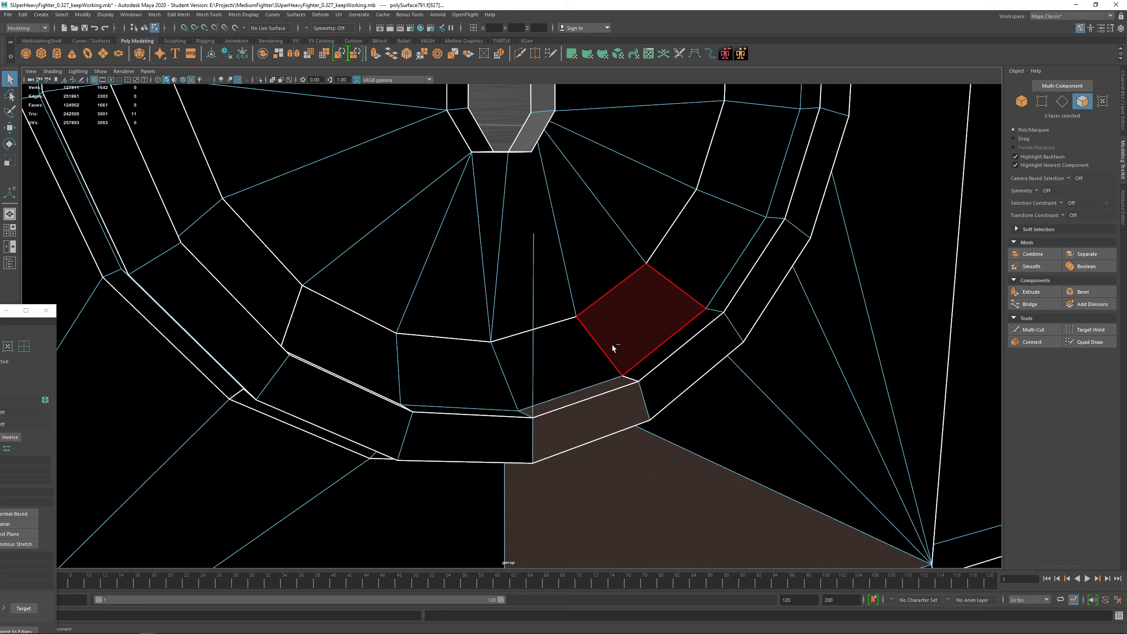
pyautogui.keyDown('ctrl'); pyautogui.moveTo(612, 346); pyautogui.dragTo(716, 508); pyautogui.keyUp('ctrl')
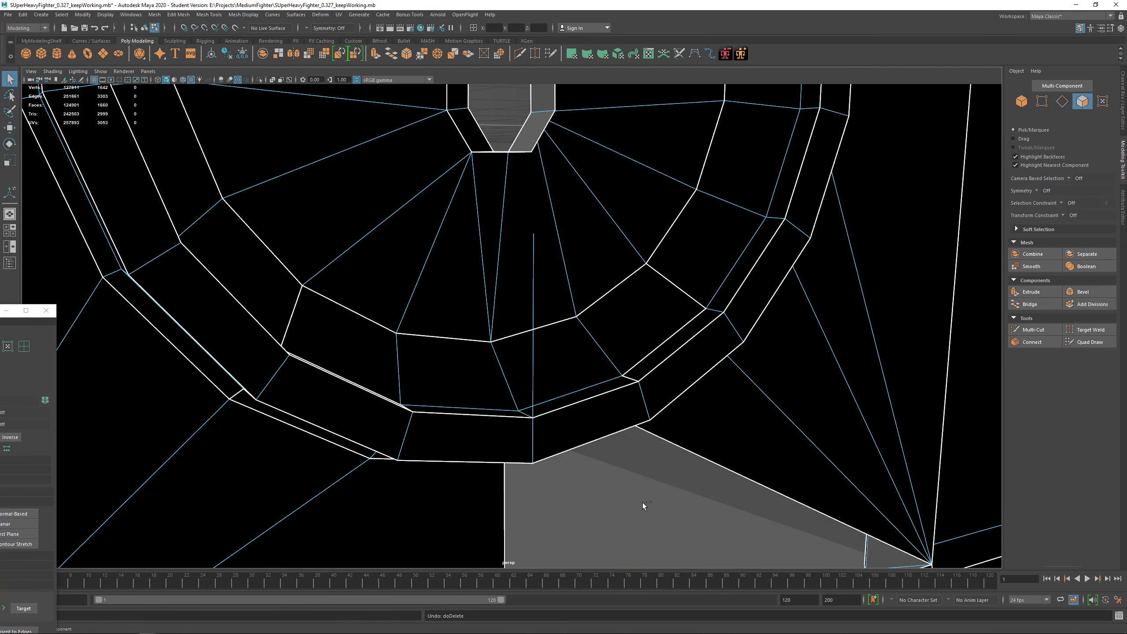
# Delete the stray vertex and its loose edge sticking out across the port's lower ring
pyautogui.keyDown('alt'); pyautogui.moveTo(643, 506); pyautogui.dragTo(536, 270); pyautogui.keyUp('alt')
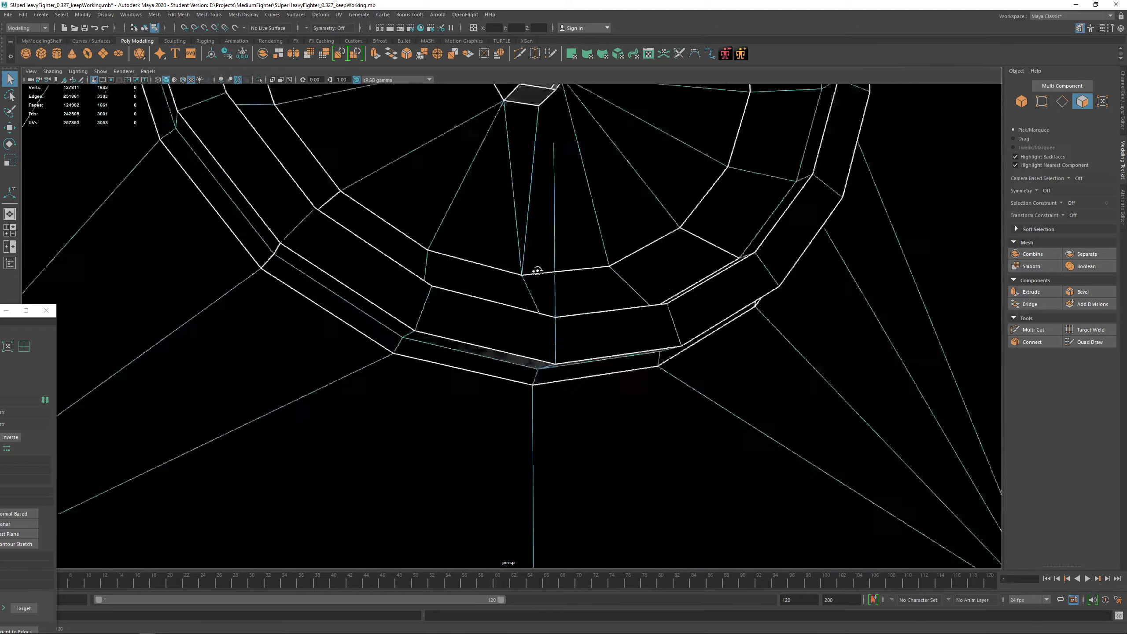
pyautogui.keyDown('alt'); pyautogui.moveTo(536, 269); pyautogui.dragTo(536, 413, button='middle'); pyautogui.keyUp('alt')
pyautogui.keyDown('alt'); pyautogui.moveTo(536, 413); pyautogui.dragTo(543, 469, button='right'); pyautogui.keyUp('alt')
pyautogui.moveTo(543, 470)
pyautogui.keyDown('alt'); pyautogui.mouseDown()
pyautogui.moveTo(551, 387)
pyautogui.moveTo(606, 332)
pyautogui.moveTo(570, 289)
pyautogui.mouseUp(); pyautogui.keyUp('alt')
pyautogui.moveTo(571, 290); pyautogui.dragTo(510, 283, button='right')
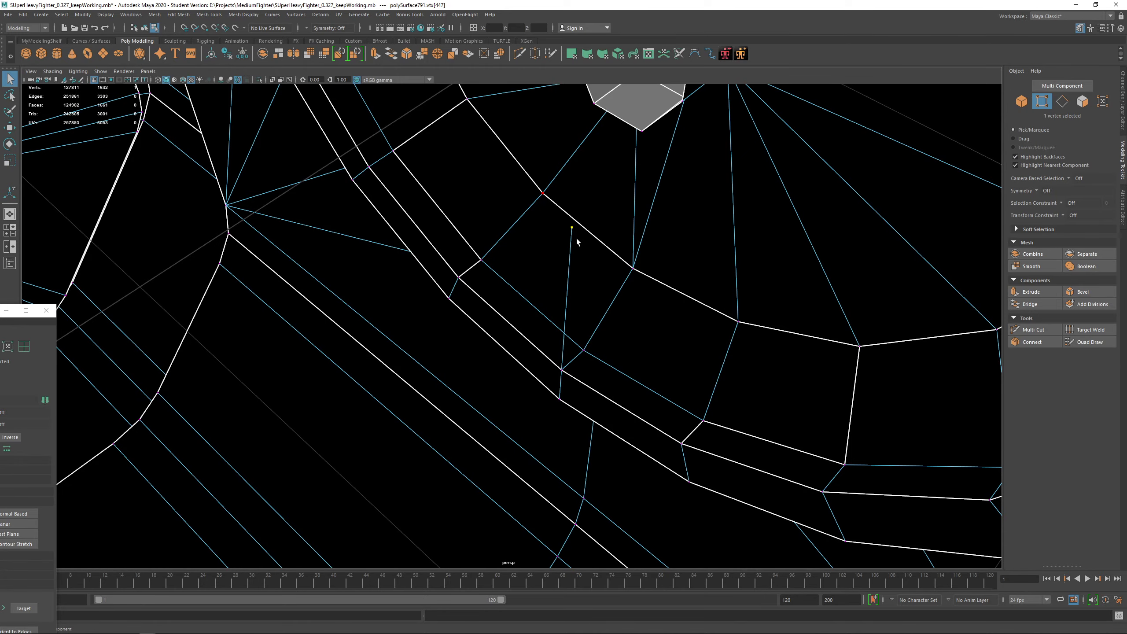
pyautogui.moveTo(549, 339)
pyautogui.keyDown('alt'); pyautogui.mouseDown()
pyautogui.moveTo(636, 291)
pyautogui.moveTo(775, 297)
pyautogui.moveTo(571, 398)
pyautogui.moveTo(443, 359)
pyautogui.moveTo(453, 249)
pyautogui.mouseUp(); pyautogui.keyUp('alt')
pyautogui.scroll(-8, 443, 360)
pyautogui.scroll(8, 455, 146)
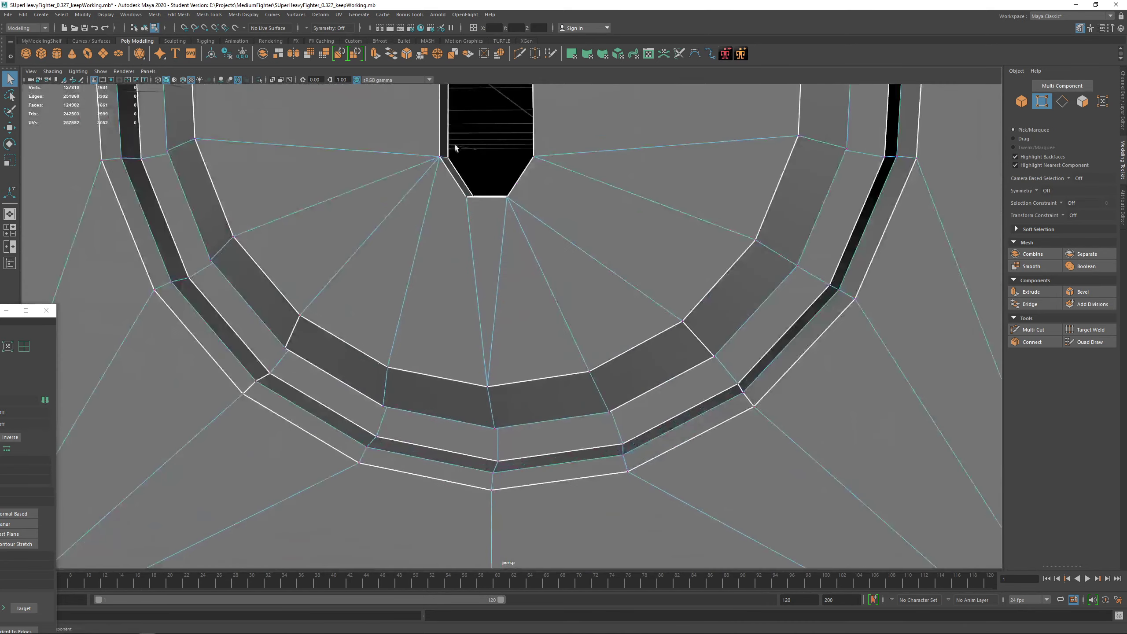
# Select the slot's inner border edges in the port's centre and close the opening with Fill Hole
pyautogui.keyDown('alt'); pyautogui.moveTo(455, 146); pyautogui.dragTo(399, 171); pyautogui.keyUp('alt')
pyautogui.keyDown('alt'); pyautogui.moveTo(399, 171); pyautogui.dragTo(452, 254, button='middle'); pyautogui.keyUp('alt')
pyautogui.moveTo(451, 254); pyautogui.dragTo(474, 231, button='right')
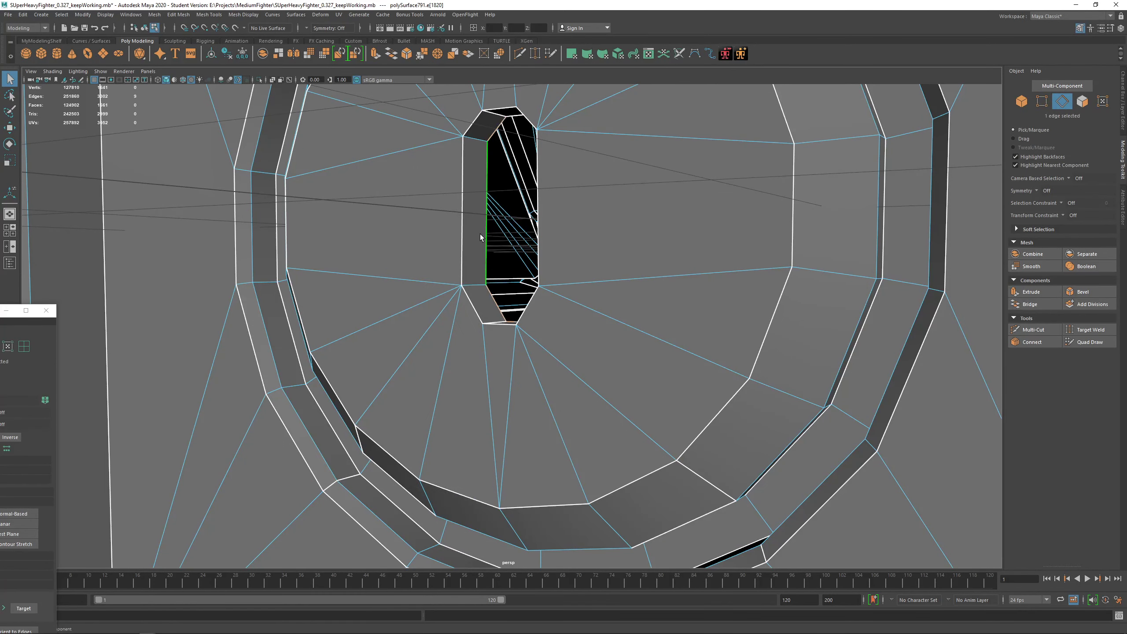
pyautogui.keyDown('shift'); pyautogui.rightClick(481, 234); pyautogui.keyUp('shift')
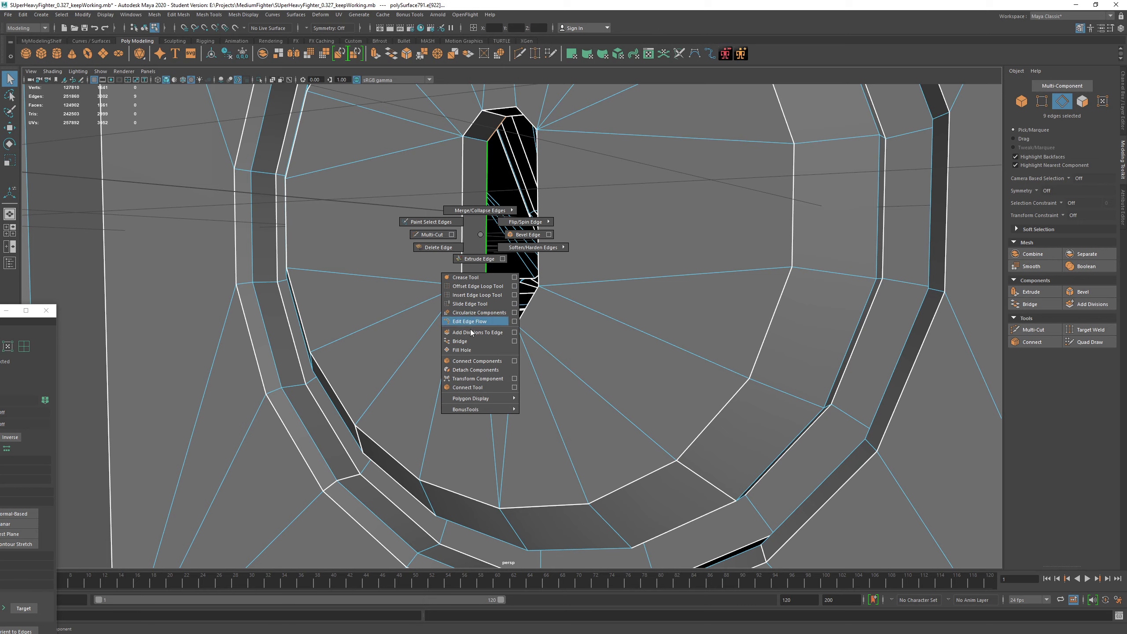
pyautogui.click(469, 351)
pyautogui.keyDown('alt'); pyautogui.moveTo(495, 243); pyautogui.dragTo(532, 237); pyautogui.keyUp('alt')
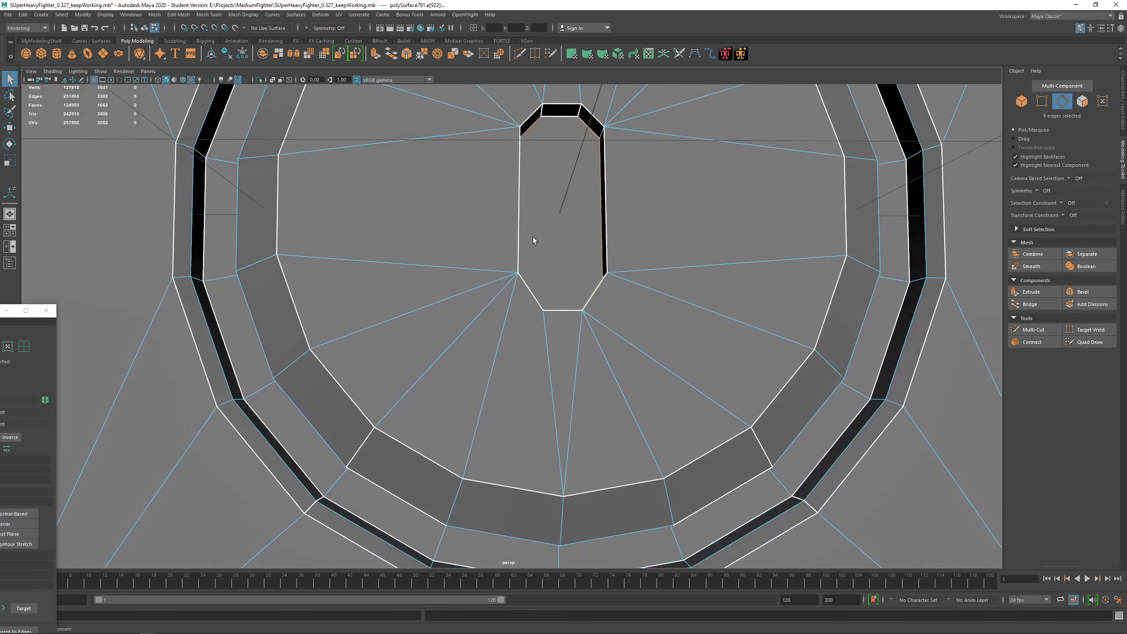
# Poke the new face filling the slot into a triangle fan and return to object selection
pyautogui.moveTo(565, 190); pyautogui.dragTo(610, 161, button='right')
pyautogui.click(563, 205)
pyautogui.keyDown('alt'); pyautogui.moveTo(613, 166); pyautogui.dragTo(594, 240); pyautogui.keyUp('alt')
pyautogui.scroll(-8, 594, 240)
pyautogui.moveTo(653, 300)
pyautogui.keyDown('alt'); pyautogui.mouseDown()
pyautogui.moveTo(497, 311)
pyautogui.moveTo(634, 294)
pyautogui.mouseUp(); pyautogui.keyUp('alt')
pyautogui.scroll(4, 496, 303)
pyautogui.scroll(5, 576, 302)
pyautogui.keyDown('alt'); pyautogui.moveTo(563, 302); pyautogui.dragTo(572, 269); pyautogui.keyUp('alt')
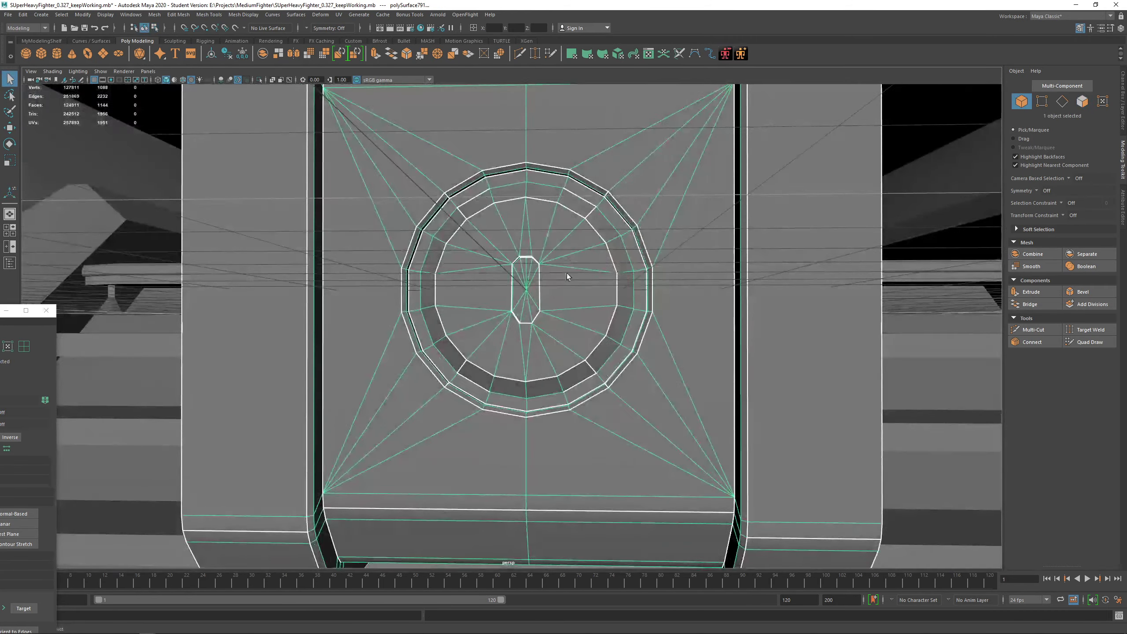
# Inspect the box and its repaired round port from several angles, partly in the full-screen viewport
pyautogui.scroll(-3, 538, 221)
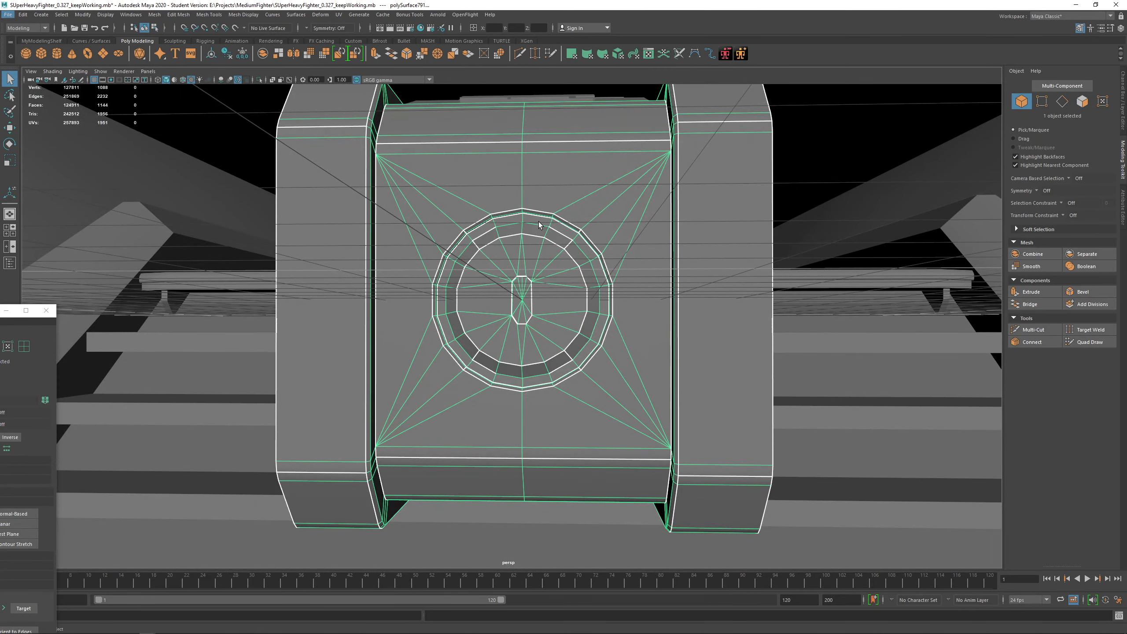
pyautogui.keyDown('alt'); pyautogui.moveTo(591, 251); pyautogui.dragTo(521, 261, button='middle'); pyautogui.keyUp('alt')
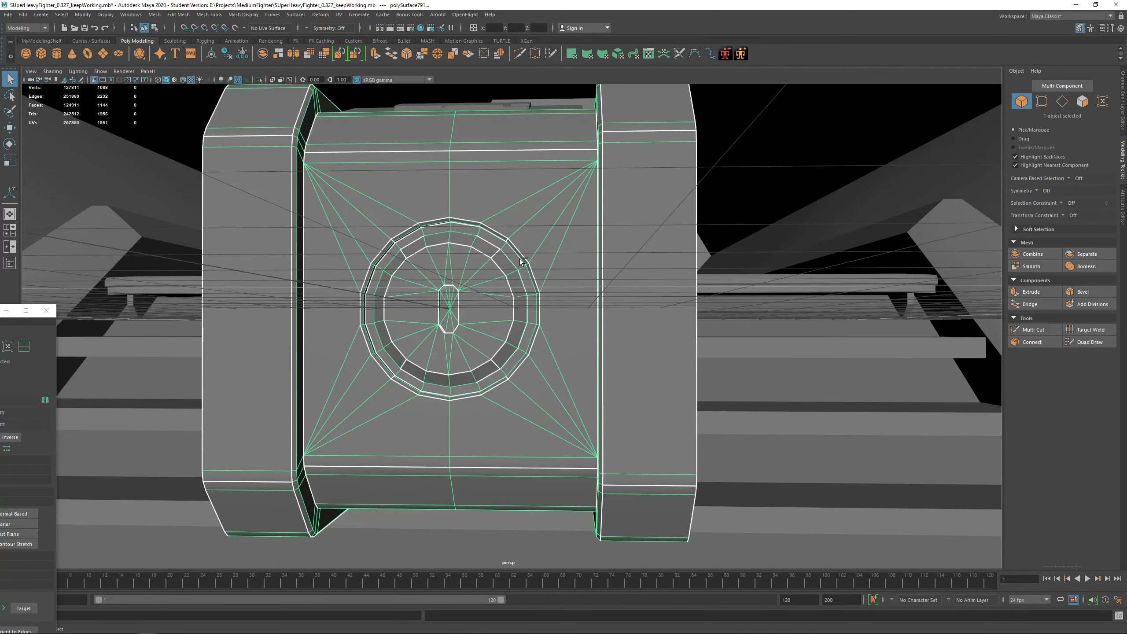
pyautogui.hotkey('ctrl', 'space')
pyautogui.keyDown('alt'); pyautogui.moveTo(430, 271); pyautogui.dragTo(471, 297); pyautogui.keyUp('alt')
pyautogui.scroll(-5, 562, 361)
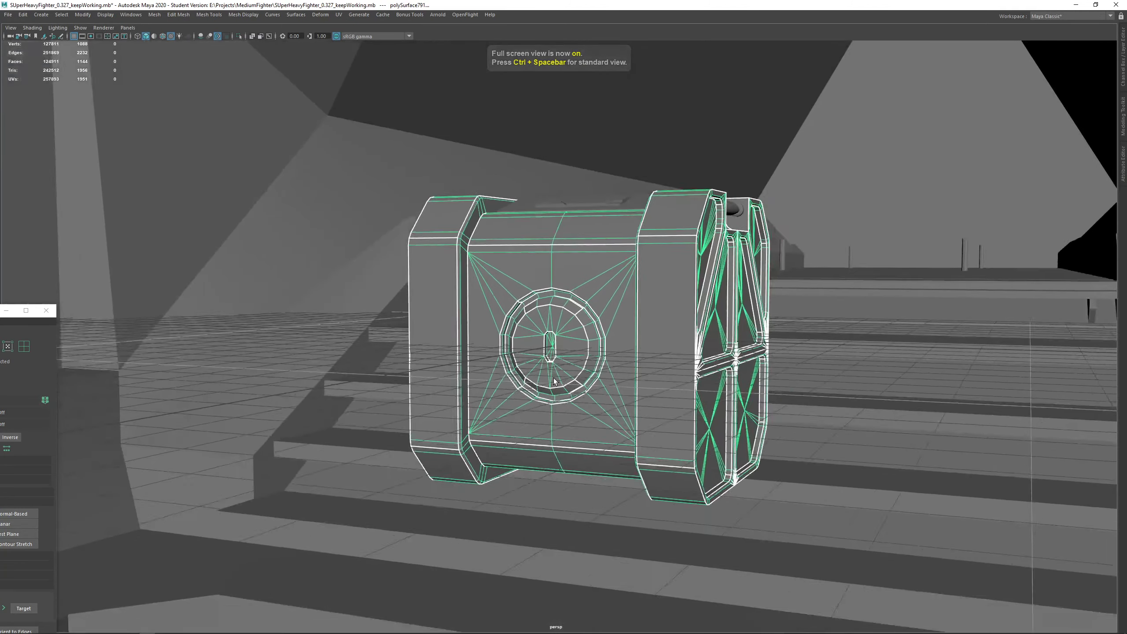
pyautogui.scroll(7, 567, 386)
pyautogui.keyDown('alt'); pyautogui.moveTo(569, 387); pyautogui.dragTo(538, 363); pyautogui.keyUp('alt')
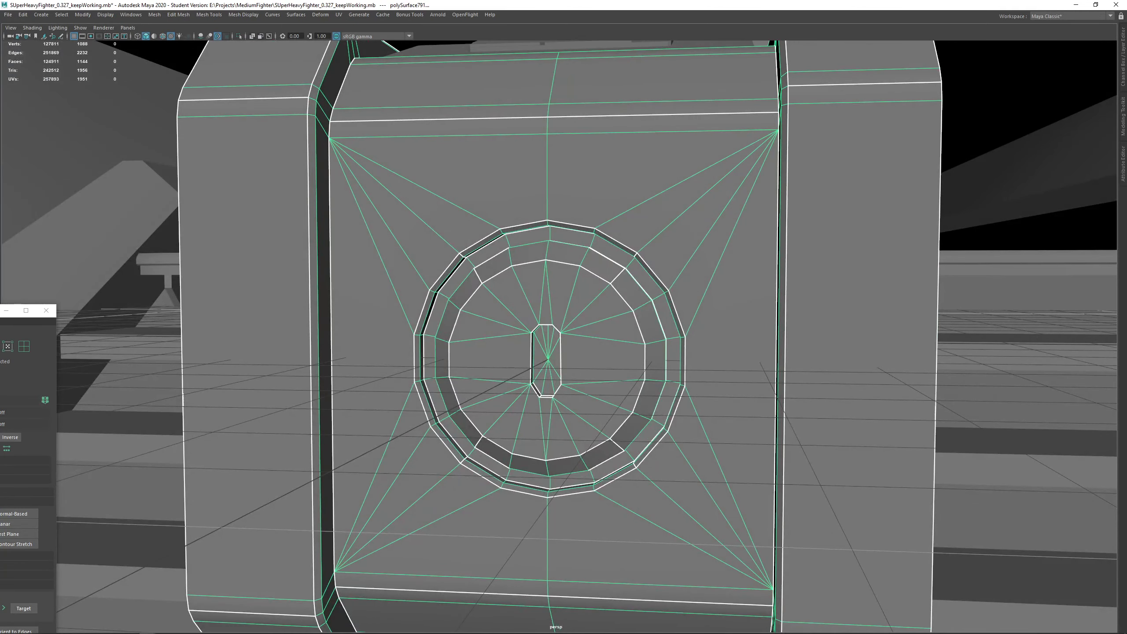
pyautogui.scroll(-5, 430, 302)
pyautogui.keyDown('alt'); pyautogui.moveTo(430, 302); pyautogui.dragTo(477, 285); pyautogui.keyUp('alt')
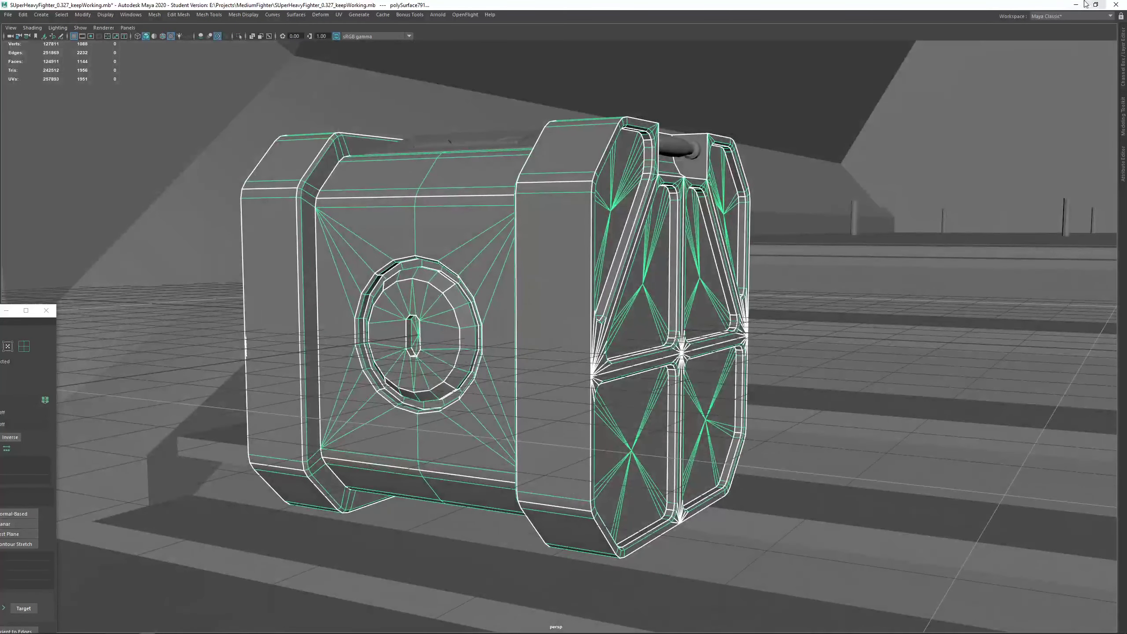
pyautogui.scroll(3, 515, 262)
pyautogui.keyDown('alt'); pyautogui.moveTo(426, 260); pyautogui.dragTo(478, 251); pyautogui.keyUp('alt')
pyautogui.keyDown('alt'); pyautogui.moveTo(427, 197); pyautogui.dragTo(513, 183, button='middle'); pyautogui.keyUp('alt')
pyautogui.scroll(1, 512, 183)
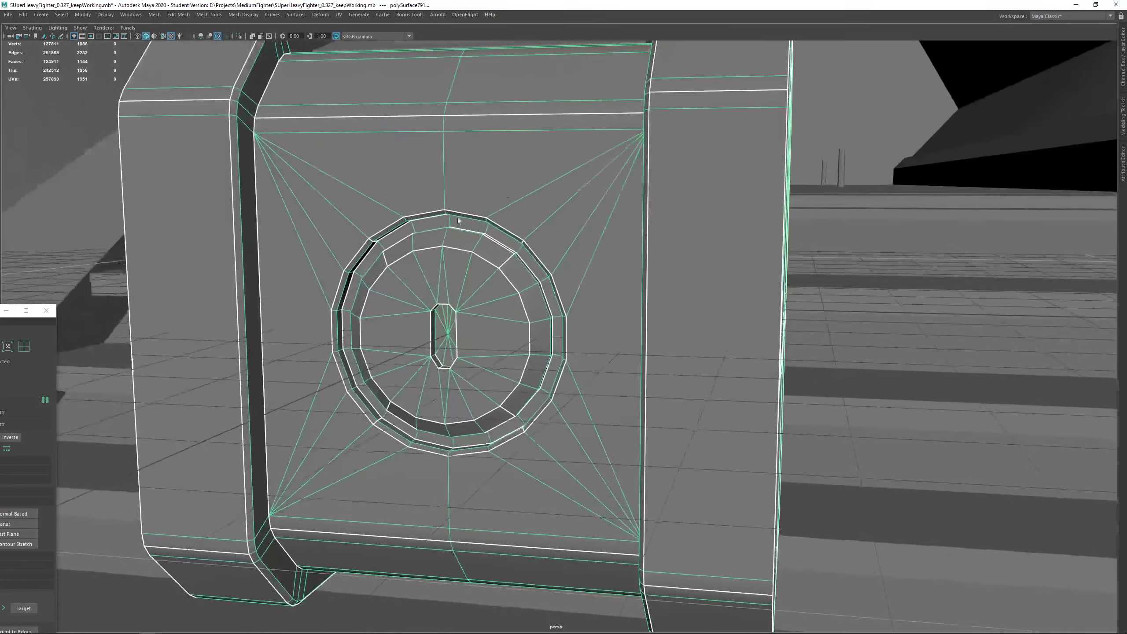
pyautogui.moveTo(513, 183)
pyautogui.keyDown('shift'); pyautogui.mouseDown(button='right')
pyautogui.moveTo(530, 245)
pyautogui.moveTo(512, 183)
pyautogui.mouseUp(button='right'); pyautogui.keyUp('shift')
pyautogui.hotkey('ctrl', 'space')
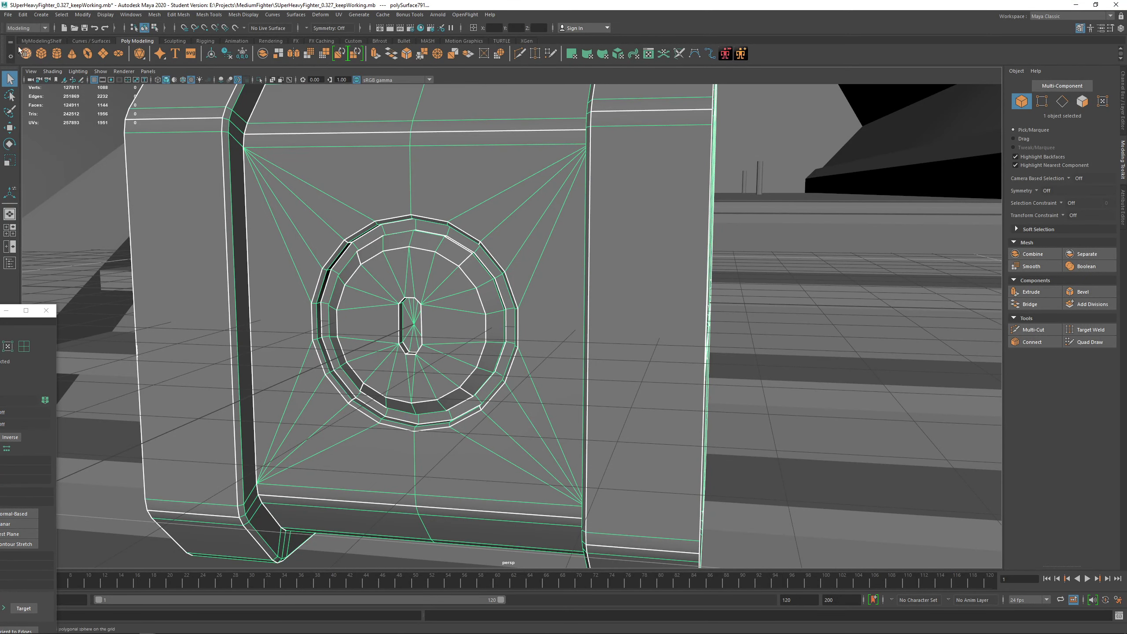
pyautogui.click(238, 14)
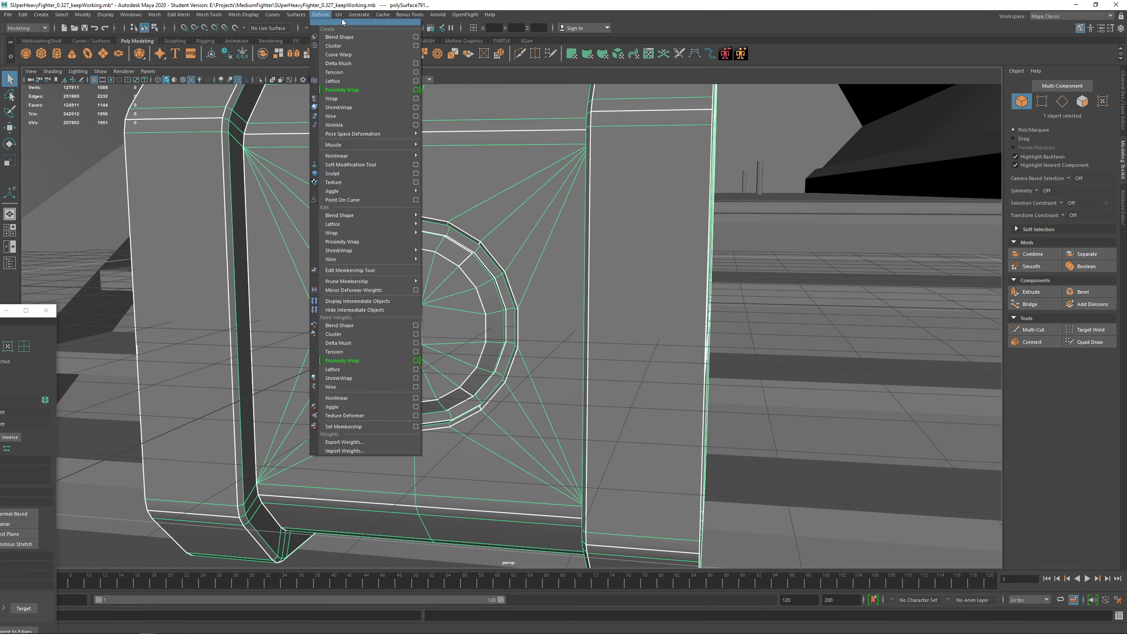
pyautogui.moveTo(325, 13)
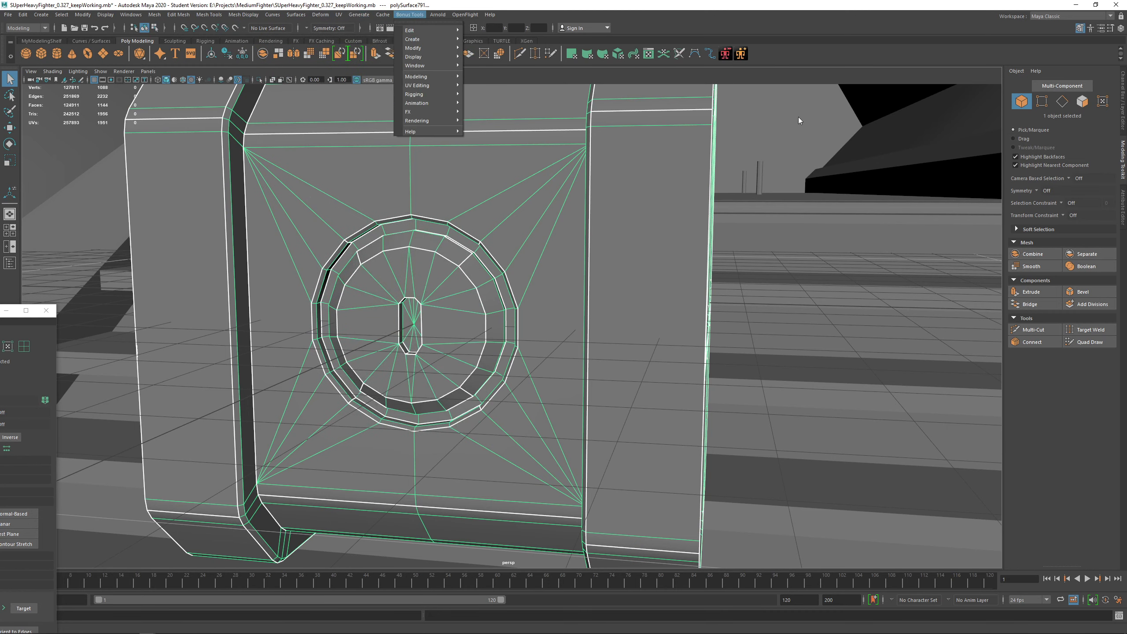
pyautogui.click(581, 310)
# Show the viewport full screen and add the box's top hatch and side handles to the selection
pyautogui.keyDown('alt'); pyautogui.moveTo(581, 310); pyautogui.dragTo(624, 307, button='middle'); pyautogui.keyUp('alt')
pyautogui.keyDown('alt'); pyautogui.moveTo(550, 305); pyautogui.dragTo(589, 303); pyautogui.keyUp('alt')
pyautogui.scroll(-3, 537, 304)
pyautogui.hotkey('ctrl', 'space')
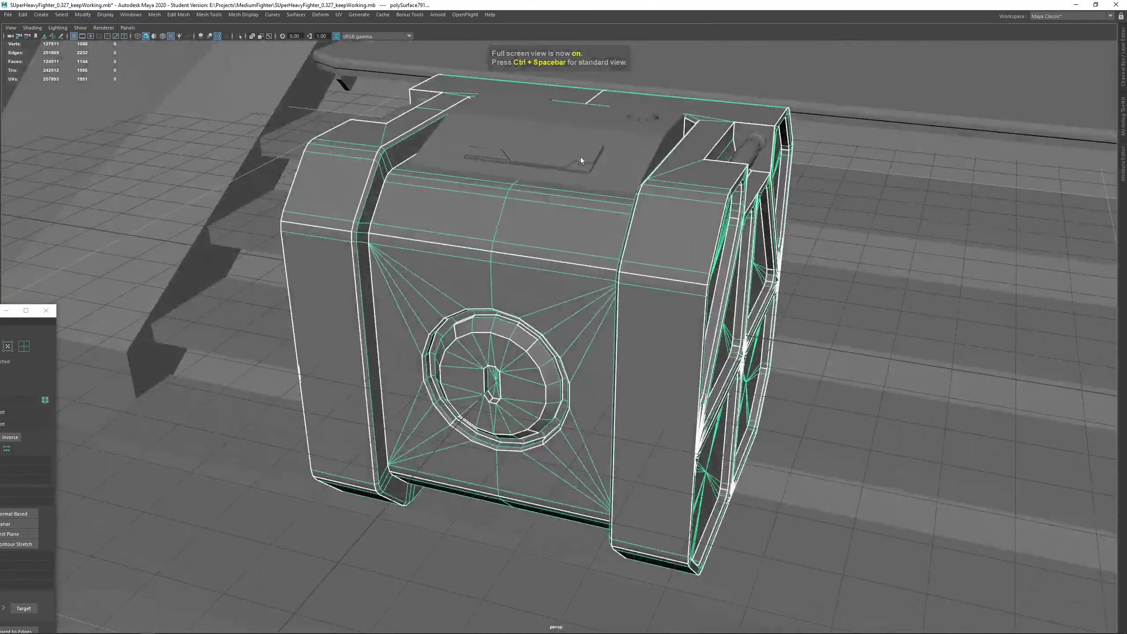
pyautogui.keyDown('shift'); pyautogui.click(584, 145); pyautogui.keyUp('shift')
pyautogui.keyDown('shift'); pyautogui.click(756, 148); pyautogui.keyUp('shift')
pyautogui.keyDown('alt'); pyautogui.moveTo(665, 154); pyautogui.dragTo(514, 205); pyautogui.keyUp('alt')
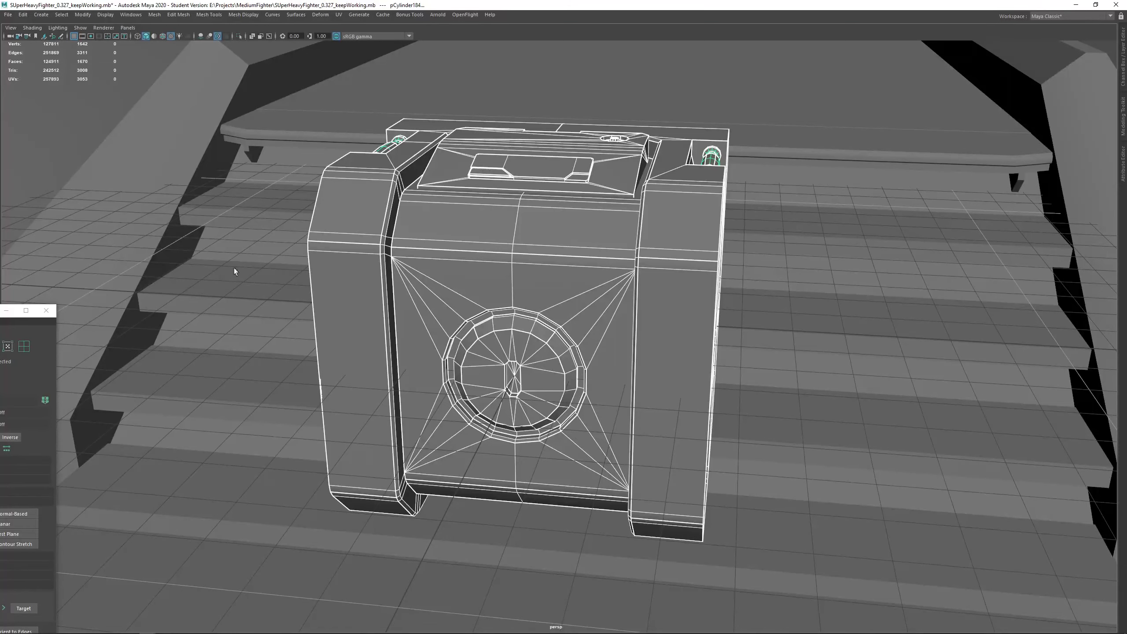
# Bring back the UV Editor window, maximize it and switch off its isolated display
pyautogui.moveTo(1, 314); pyautogui.dragTo(758, 141)
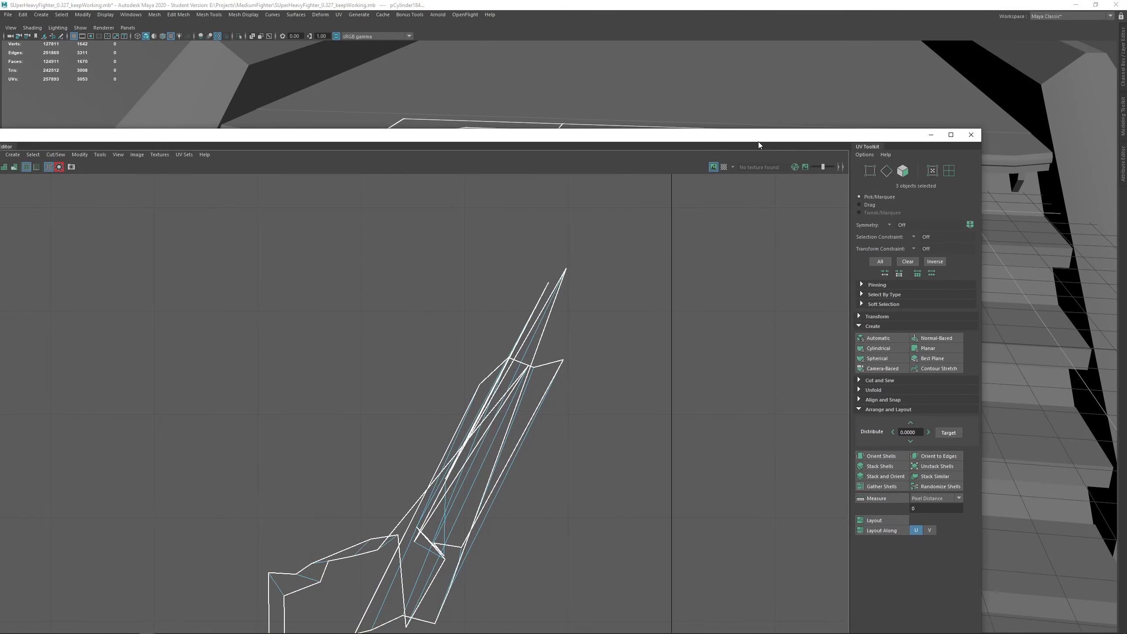
pyautogui.doubleClick(758, 141)
pyautogui.scroll(-6, 578, 365)
pyautogui.scroll(-3, 379, 302)
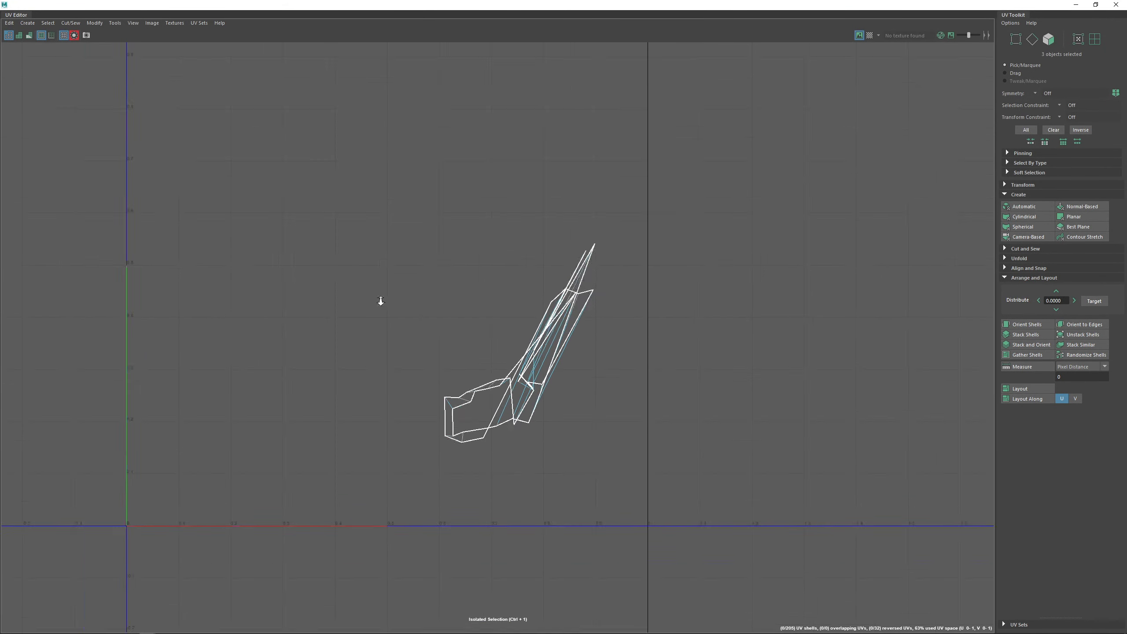
pyautogui.keyDown('alt'); pyautogui.moveTo(275, 200); pyautogui.dragTo(351, 210, button='middle'); pyautogui.keyUp('alt')
pyautogui.click(74, 35)
pyautogui.scroll(-1, 566, 324)
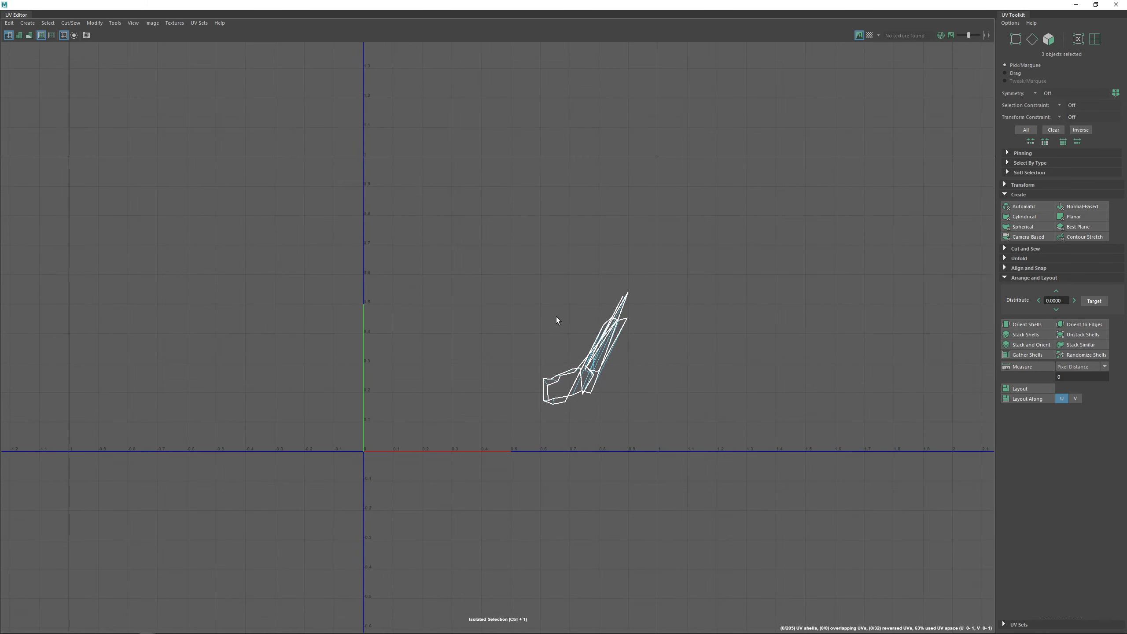
# Reselect the box, its top hatch and its handles, and give them an automatic UV projection
pyautogui.moveTo(541, 3); pyautogui.dragTo(621, 372)
pyautogui.moveTo(549, 211); pyautogui.dragTo(591, 188, button='right')
pyautogui.click(590, 187)
pyautogui.keyDown('shift'); pyautogui.click(591, 232); pyautogui.keyUp('shift')
pyautogui.keyDown('shift'); pyautogui.click(713, 160); pyautogui.keyUp('shift')
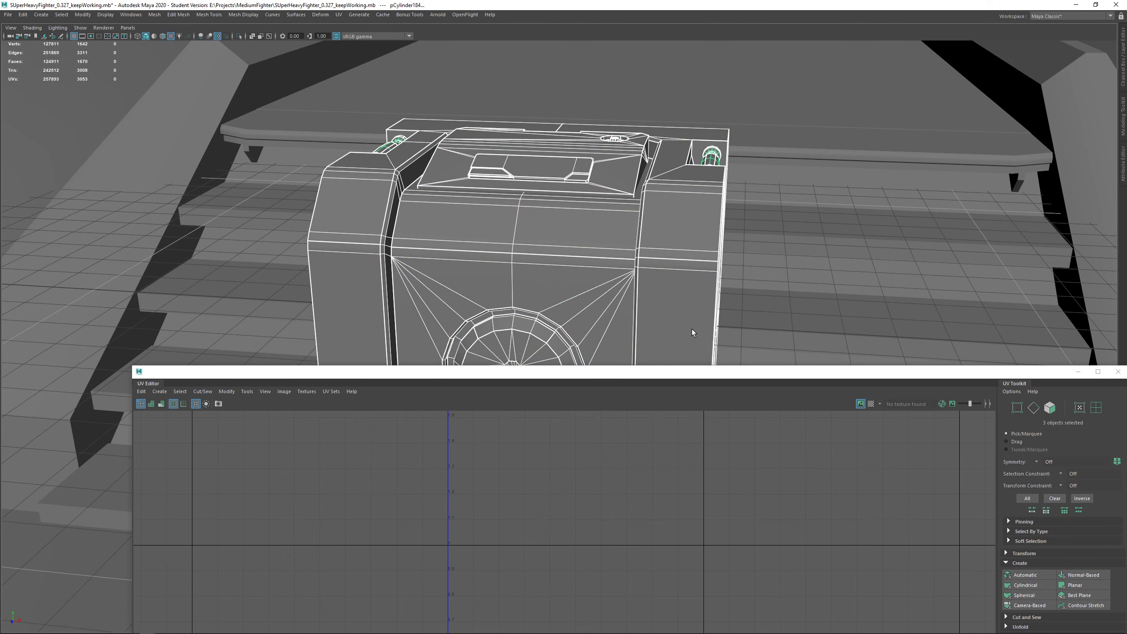
pyautogui.doubleClick(695, 373)
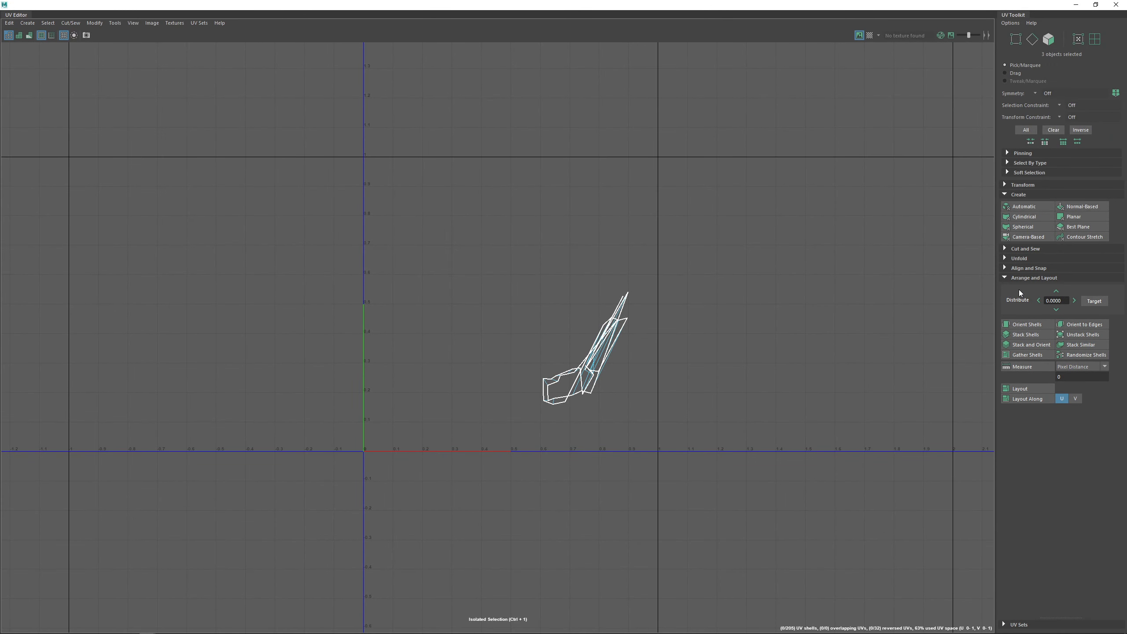
pyautogui.click(1030, 206)
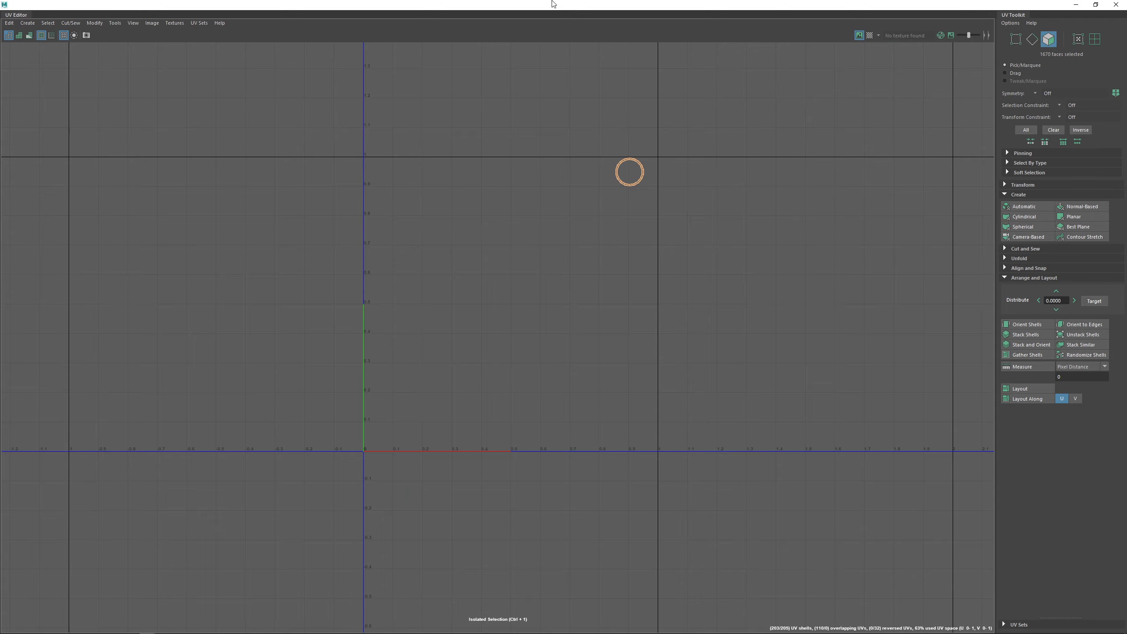
# Check the projection on the box, show all its shells in the maximized UV Editor and select them all
pyautogui.moveTo(554, 4); pyautogui.dragTo(526, 394)
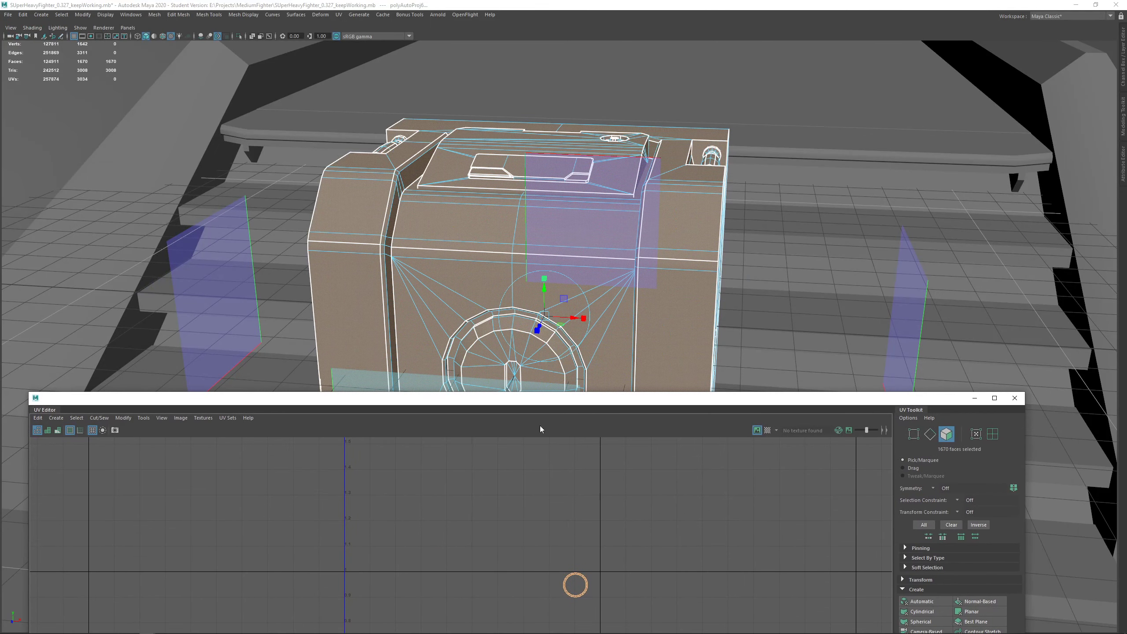
pyautogui.keyDown('alt'); pyautogui.moveTo(566, 496); pyautogui.dragTo(607, 360, button='middle'); pyautogui.keyUp('alt')
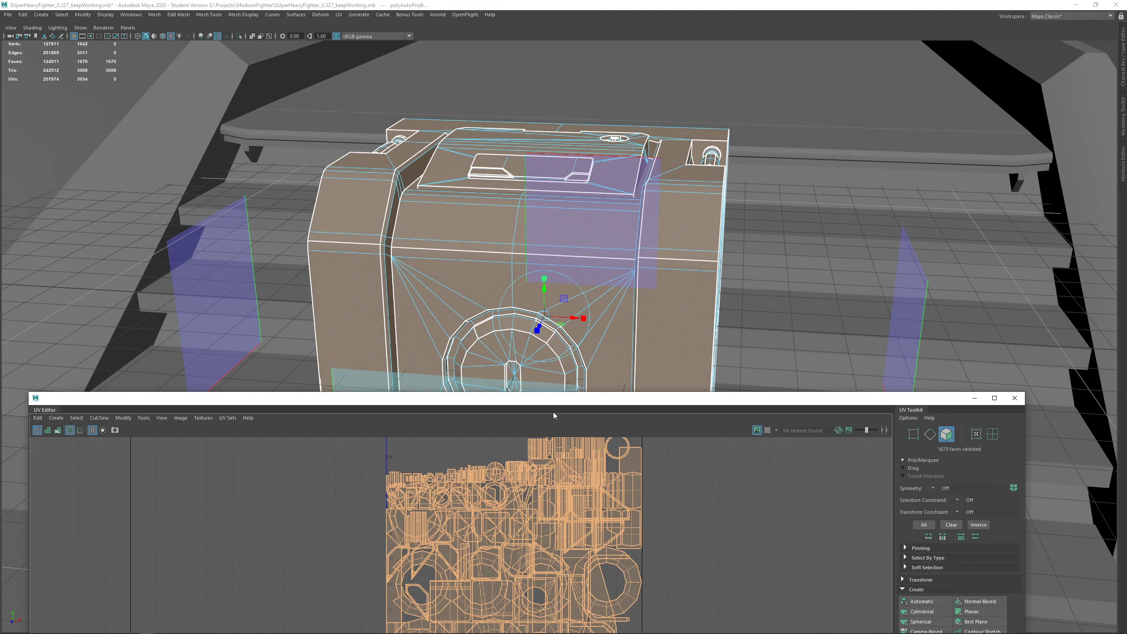
pyautogui.doubleClick(559, 401)
pyautogui.scroll(-1, 488, 177)
pyautogui.keyDown('alt'); pyautogui.moveTo(481, 167); pyautogui.dragTo(455, 283, button='middle'); pyautogui.keyUp('alt')
pyautogui.scroll(2, 455, 283)
pyautogui.moveTo(263, 69); pyautogui.dragTo(812, 488)
pyautogui.keyDown('shift'); pyautogui.click(1025, 391); pyautogui.keyUp('shift')
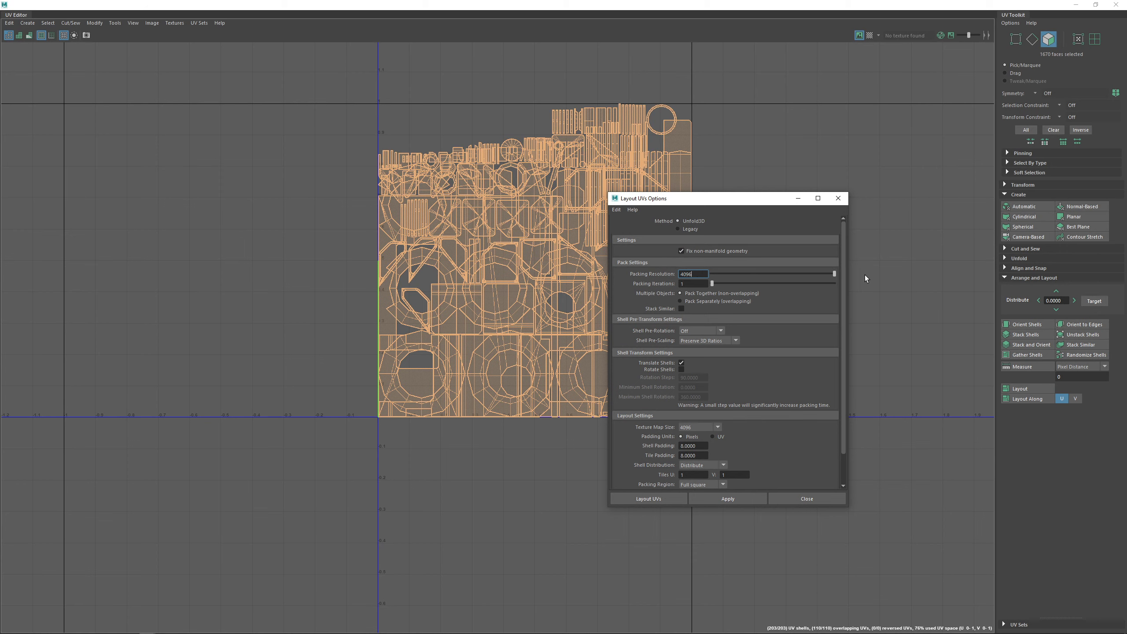
pyautogui.click(694, 426)
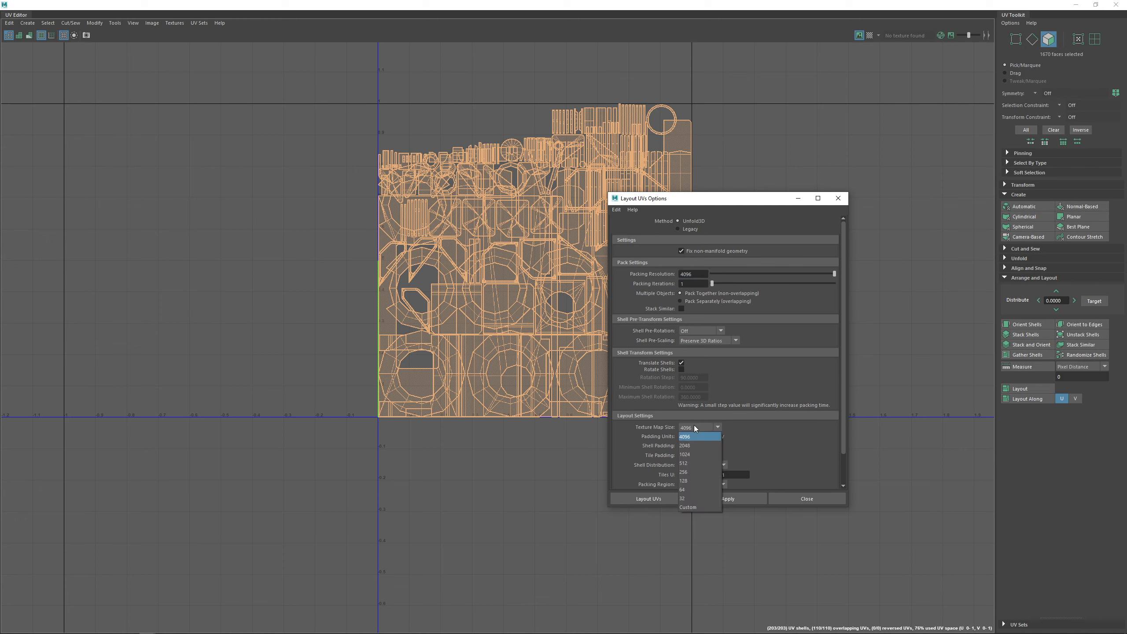
pyautogui.click(694, 445)
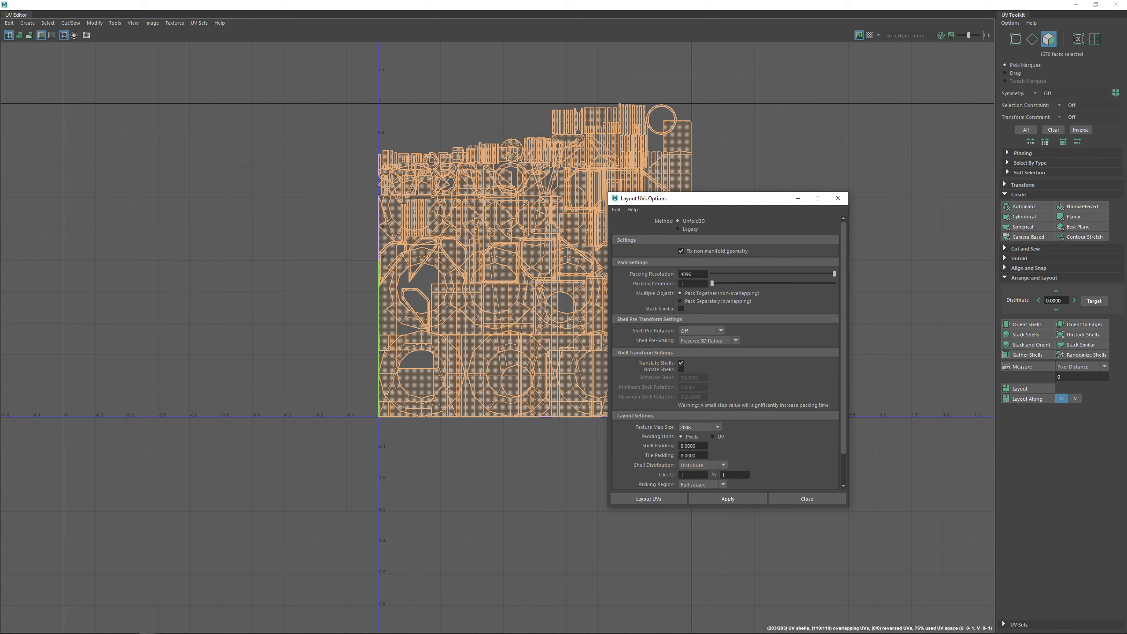
pyautogui.click(683, 455)
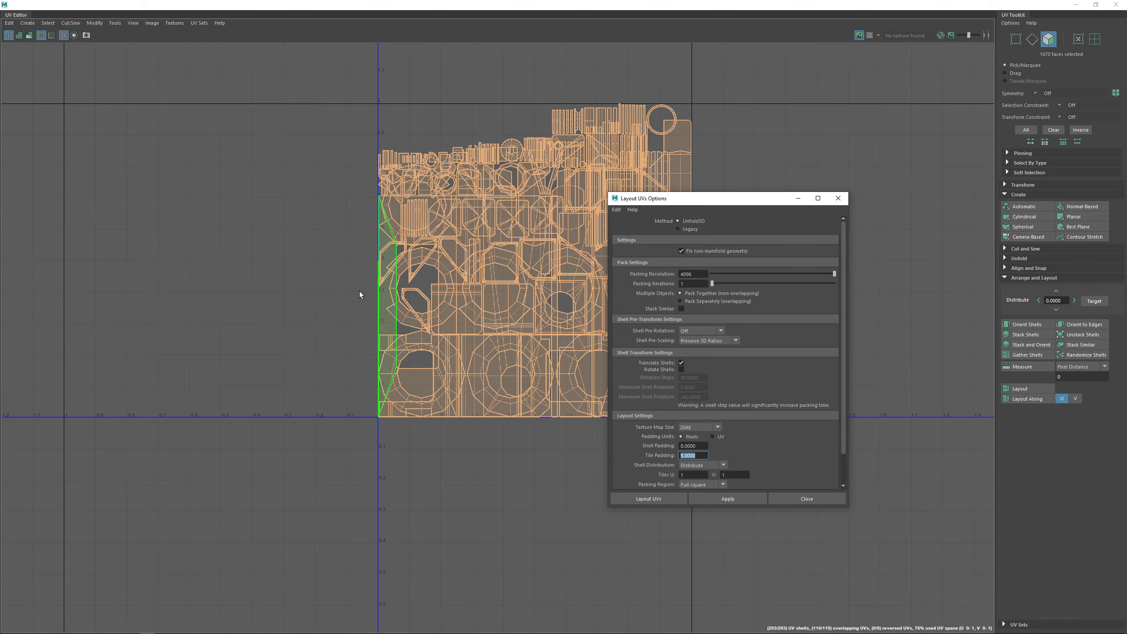
pyautogui.scroll(8, 414, 131)
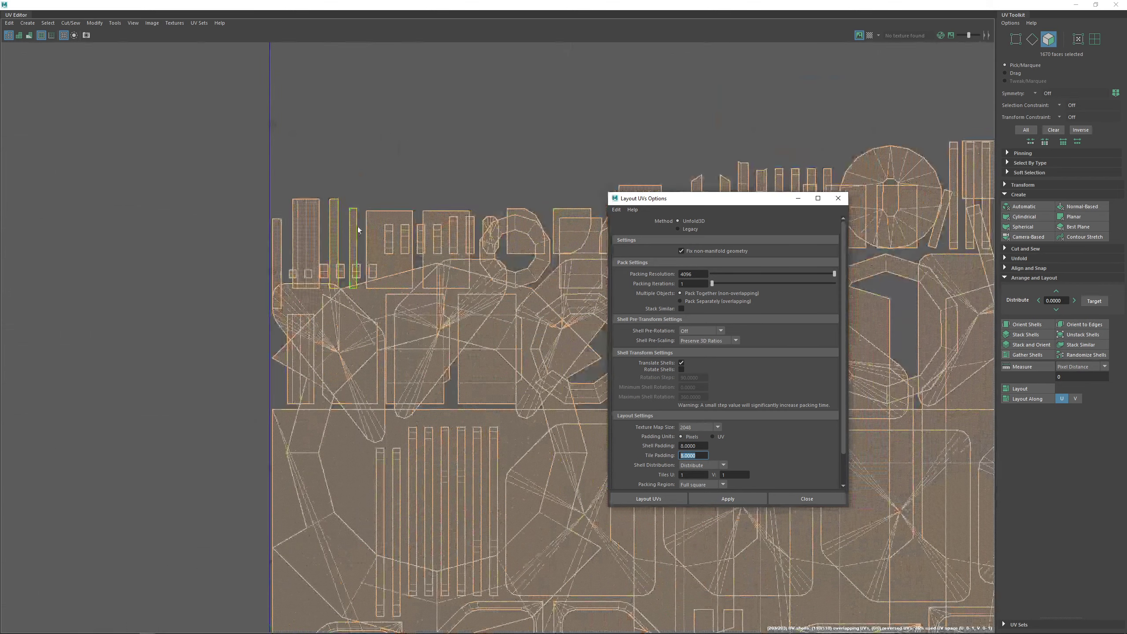
pyautogui.scroll(4, 344, 224)
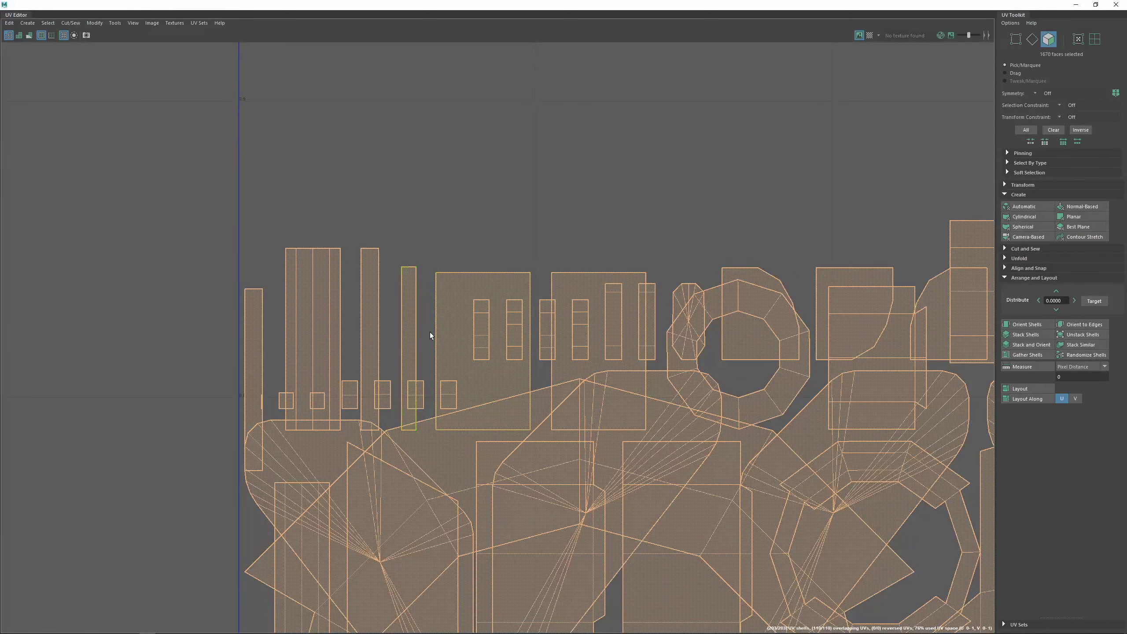
pyautogui.scroll(-2, 500, 338)
pyautogui.scroll(-5, 506, 405)
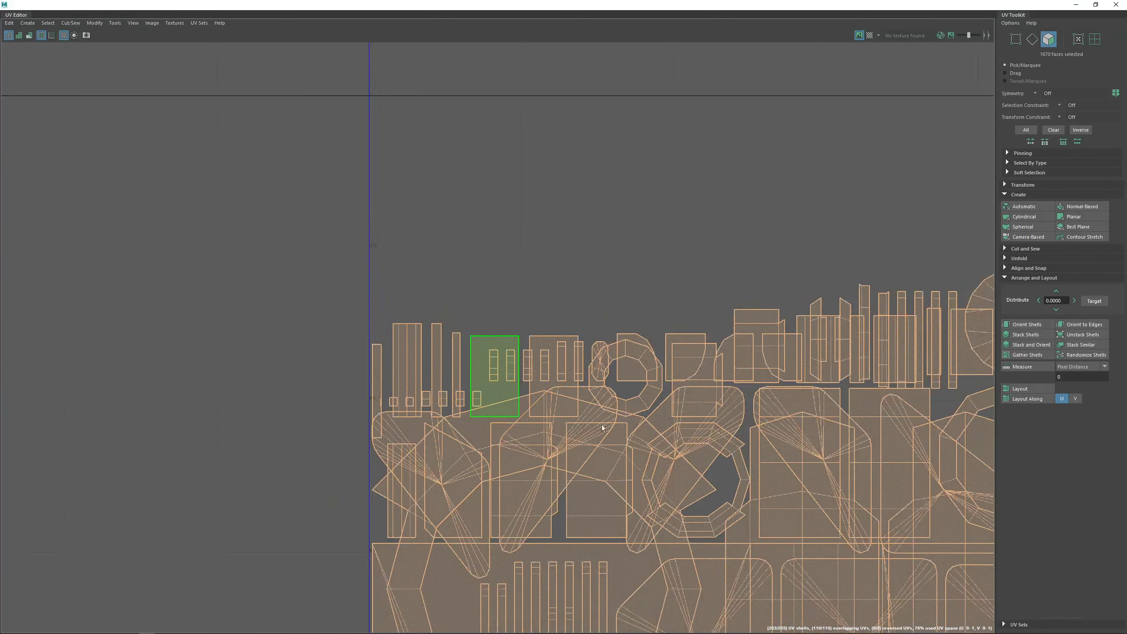
# Lay out the selected shells with packing resolution 4096, texture map size 2048 and shell and tile padding of 8 pixels
pyautogui.keyDown('alt'); pyautogui.moveTo(663, 448); pyautogui.dragTo(417, 172, button='middle'); pyautogui.keyUp('alt')
pyautogui.keyDown('shift'); pyautogui.click(1018, 389); pyautogui.keyUp('shift')
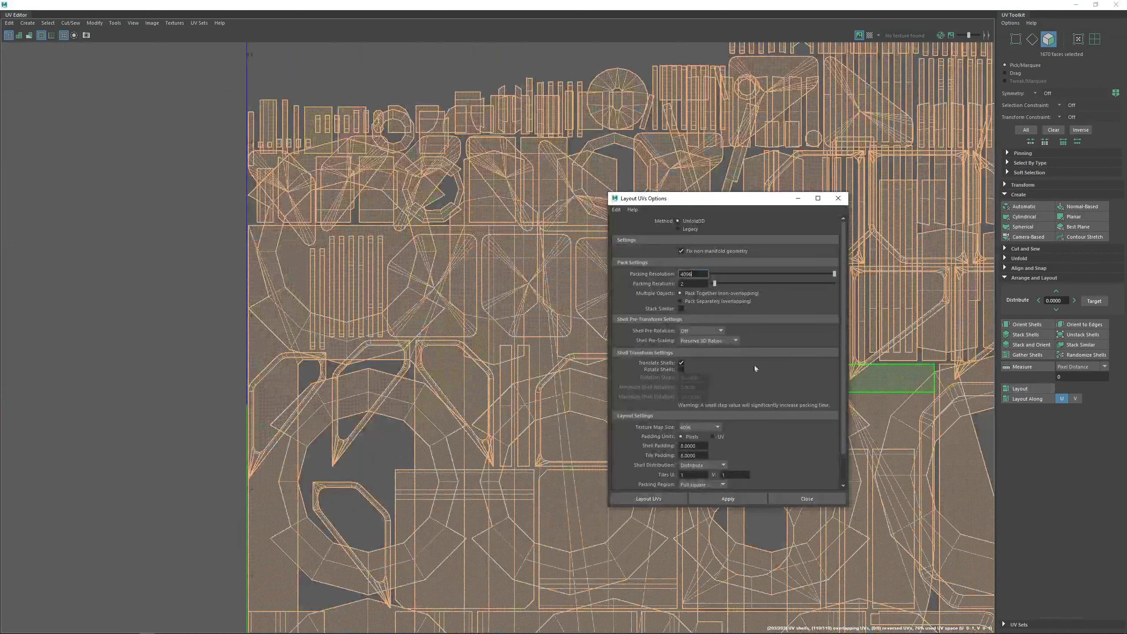
pyautogui.click(700, 427)
pyautogui.click(700, 443)
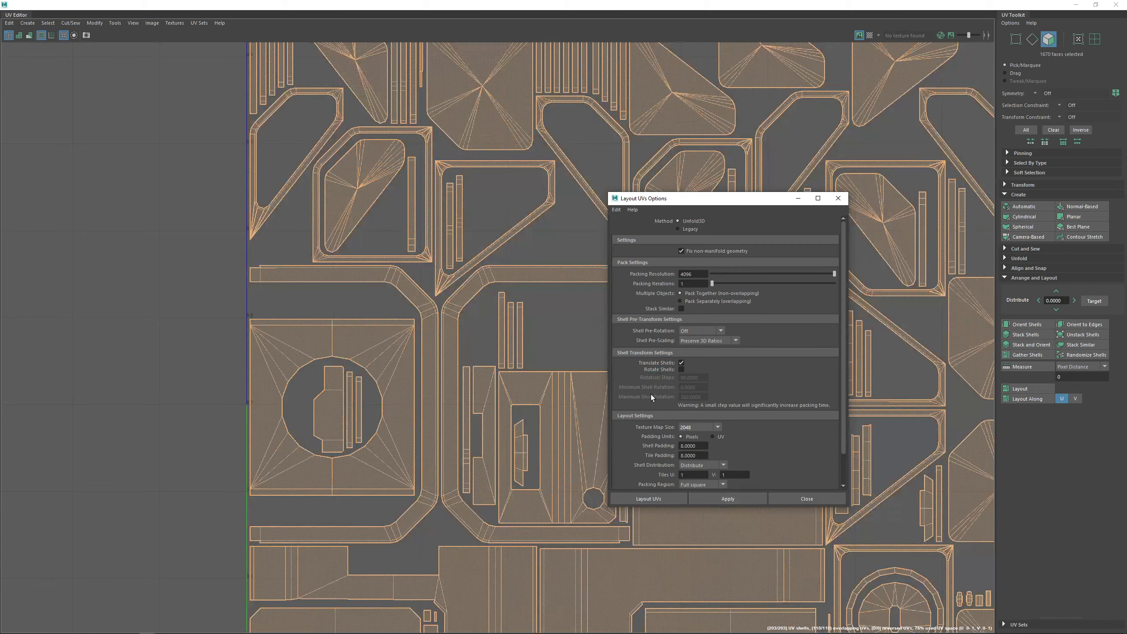
pyautogui.scroll(-6, 515, 293)
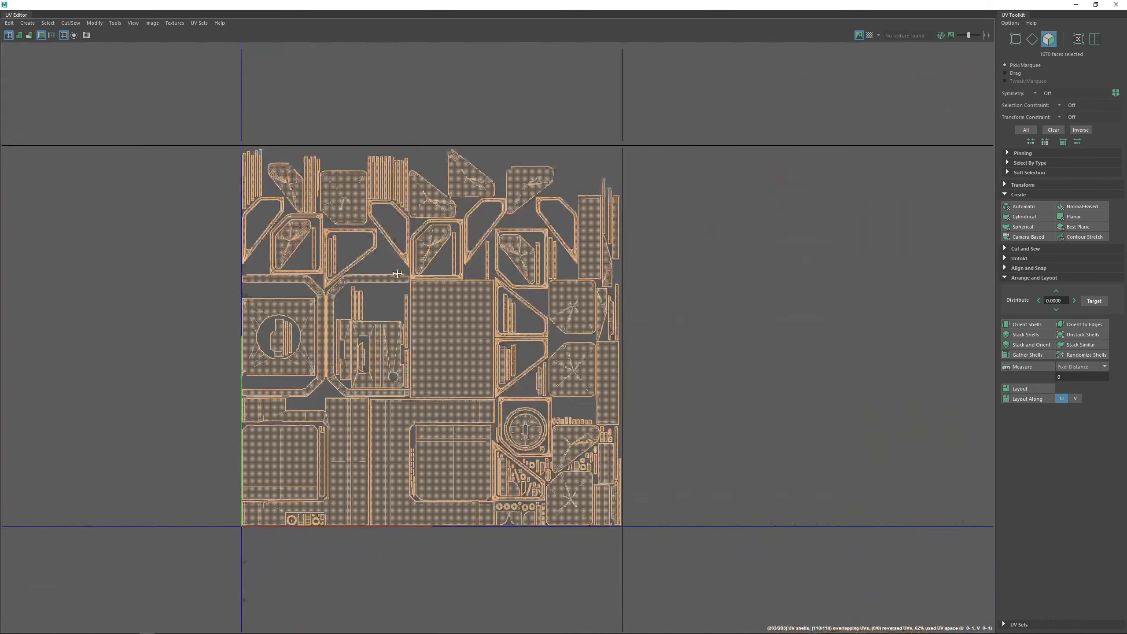
pyautogui.scroll(2, 446, 316)
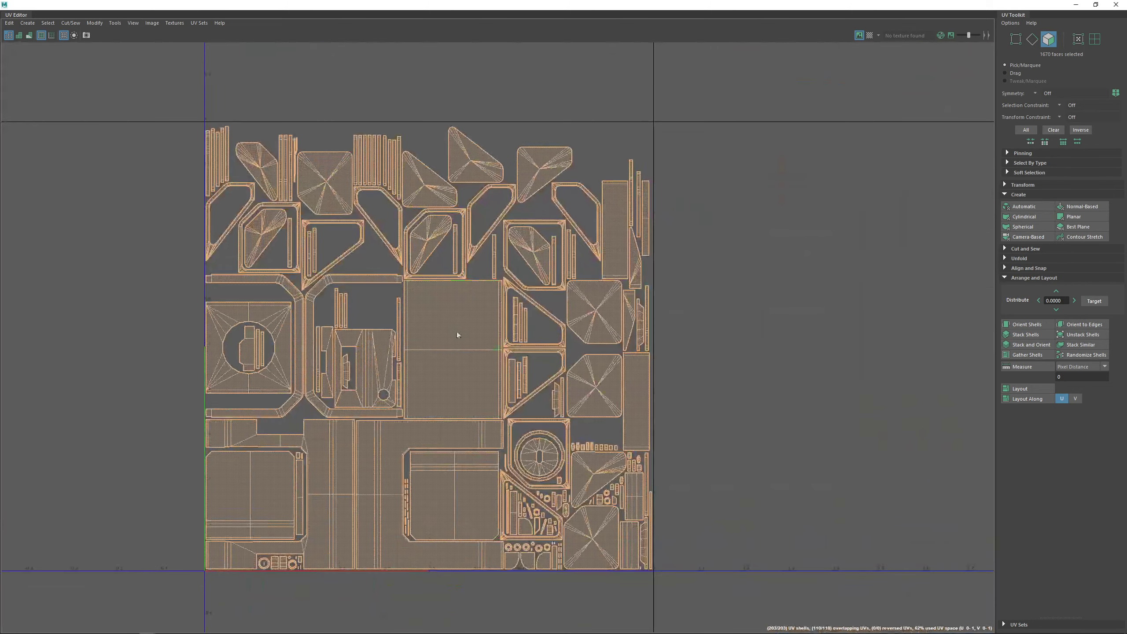
# Shade the shells by UV distortion and examine the stretching and spacing across the whole tile
pyautogui.click(29, 35)
pyautogui.click(29, 35)
pyautogui.click(28, 36)
pyautogui.click(27, 37)
pyautogui.click(27, 37)
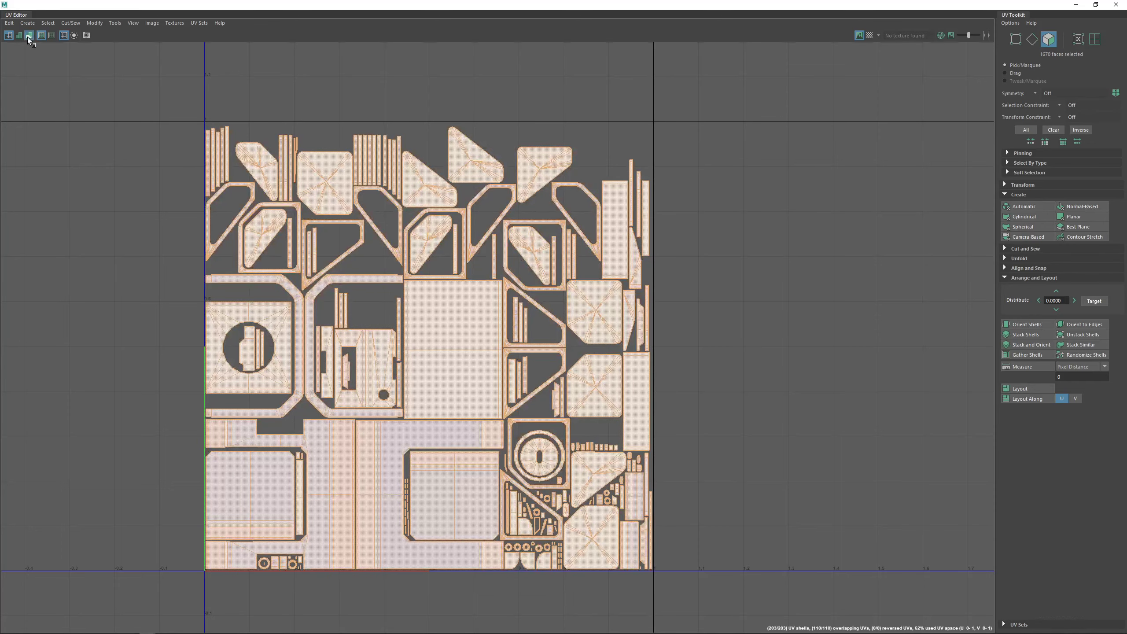
pyautogui.scroll(3, 338, 400)
pyautogui.keyDown('alt'); pyautogui.moveTo(422, 460); pyautogui.dragTo(364, 295, button='middle'); pyautogui.keyUp('alt')
pyautogui.scroll(3, 398, 385)
pyautogui.scroll(2, 398, 386)
pyautogui.scroll(-5, 760, 363)
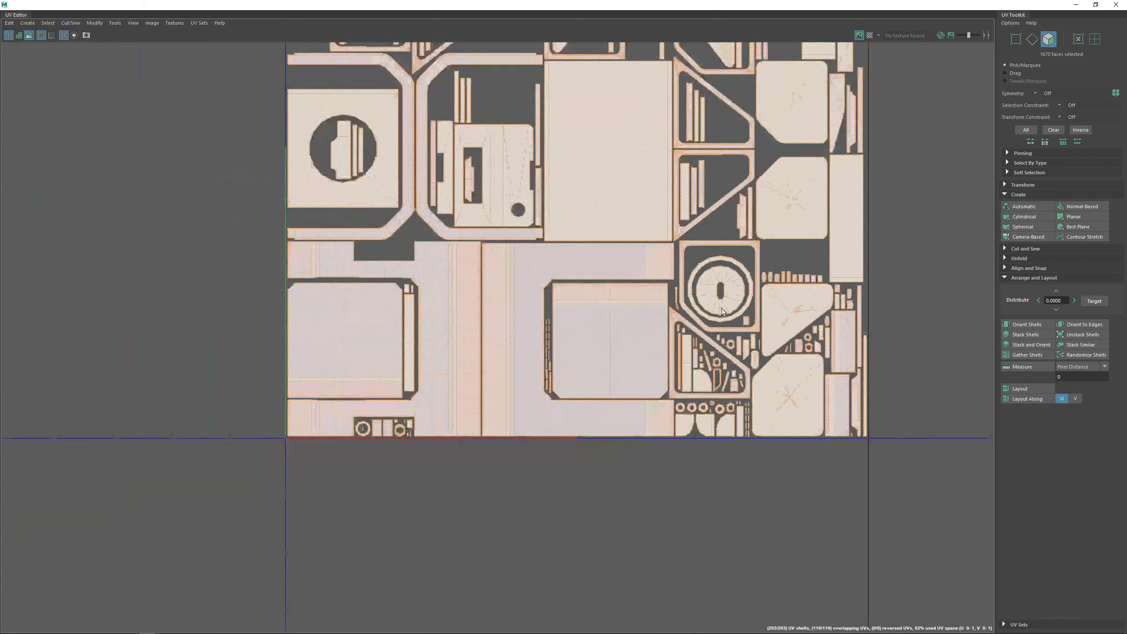
pyautogui.keyDown('alt'); pyautogui.moveTo(663, 254); pyautogui.dragTo(631, 435, button='middle'); pyautogui.keyUp('alt')
pyautogui.scroll(-1, 595, 339)
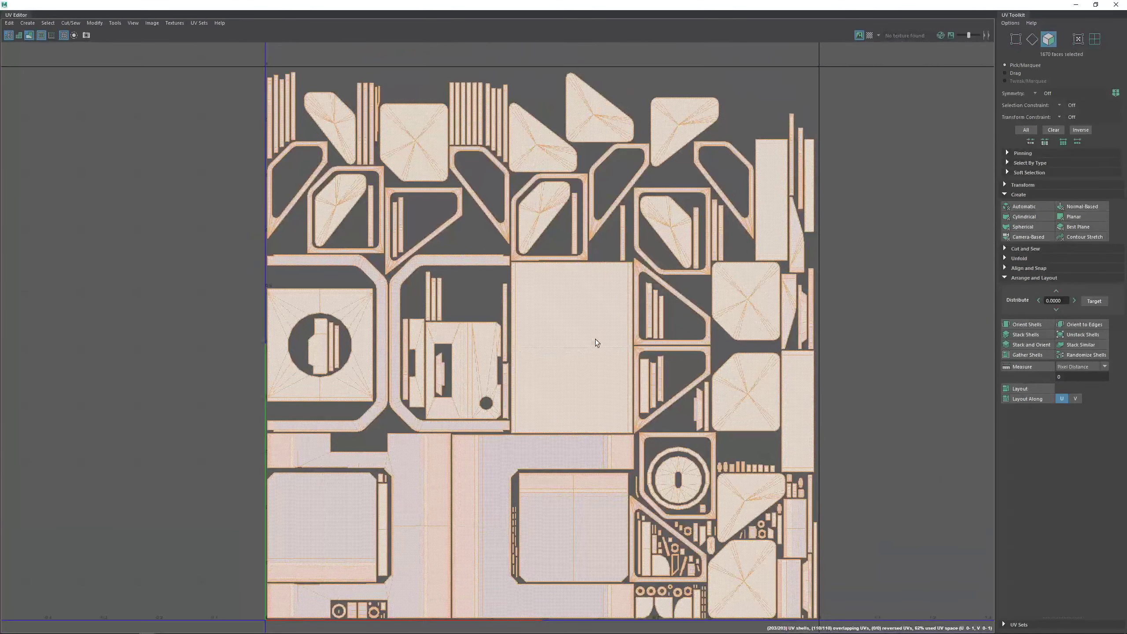
pyautogui.keyDown('alt'); pyautogui.moveTo(569, 368); pyautogui.dragTo(567, 322, button='middle'); pyautogui.keyUp('alt')
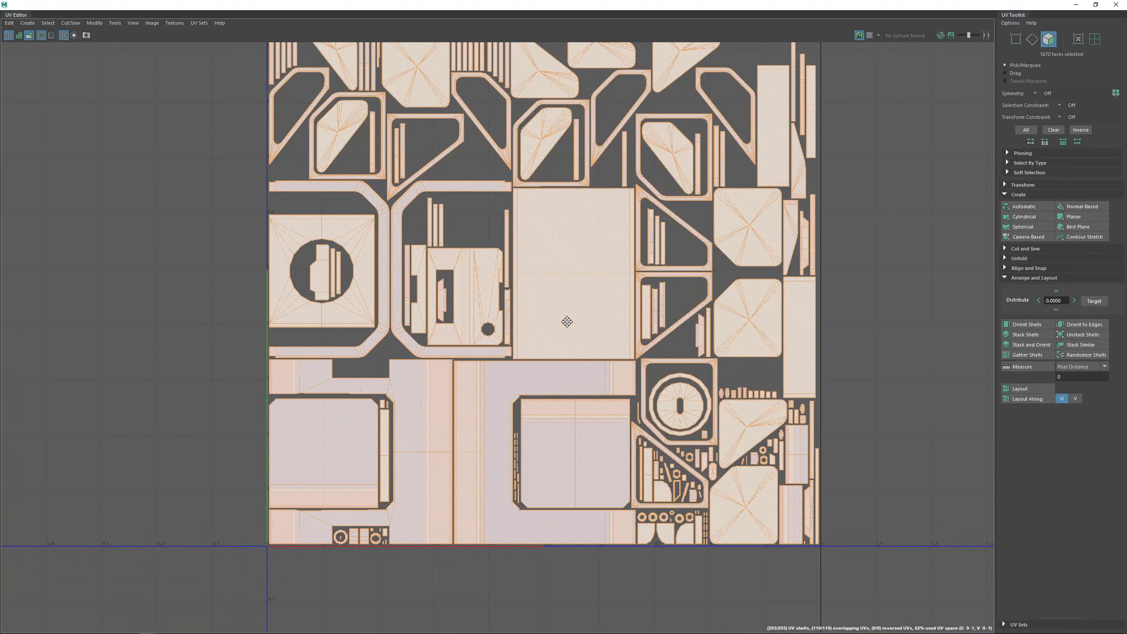
pyautogui.keyDown('alt'); pyautogui.moveTo(567, 322); pyautogui.dragTo(561, 433, button='middle'); pyautogui.keyUp('alt')
# Close the UV layout options, return to object selection in the 3D view and isolate the box with its hatch and handles
pyautogui.rightClick(589, 239)
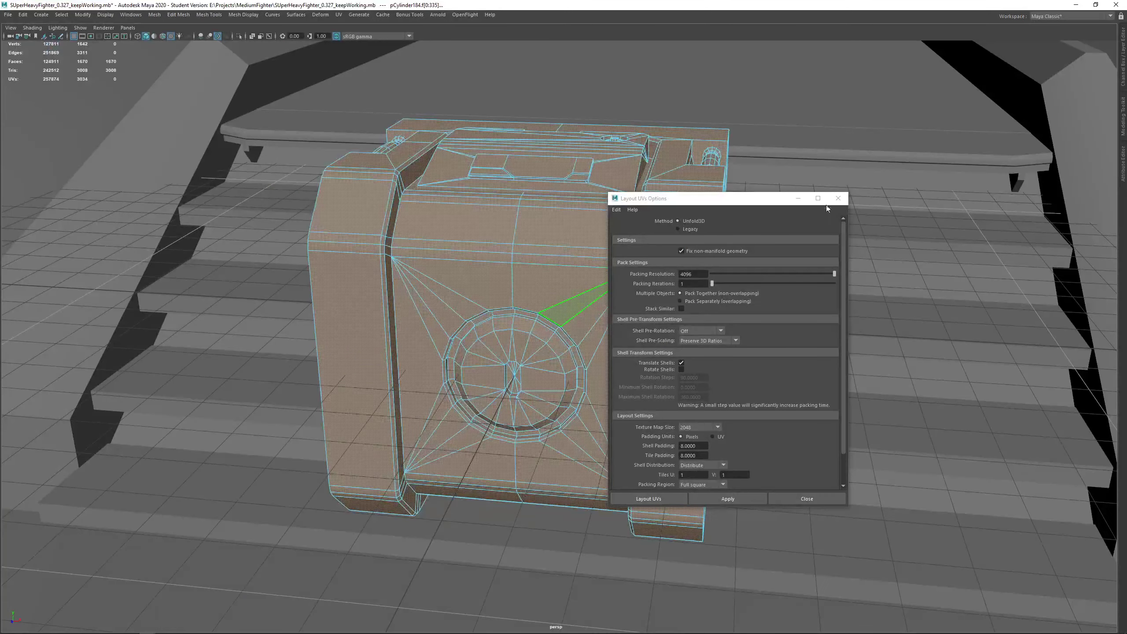
pyautogui.click(838, 198)
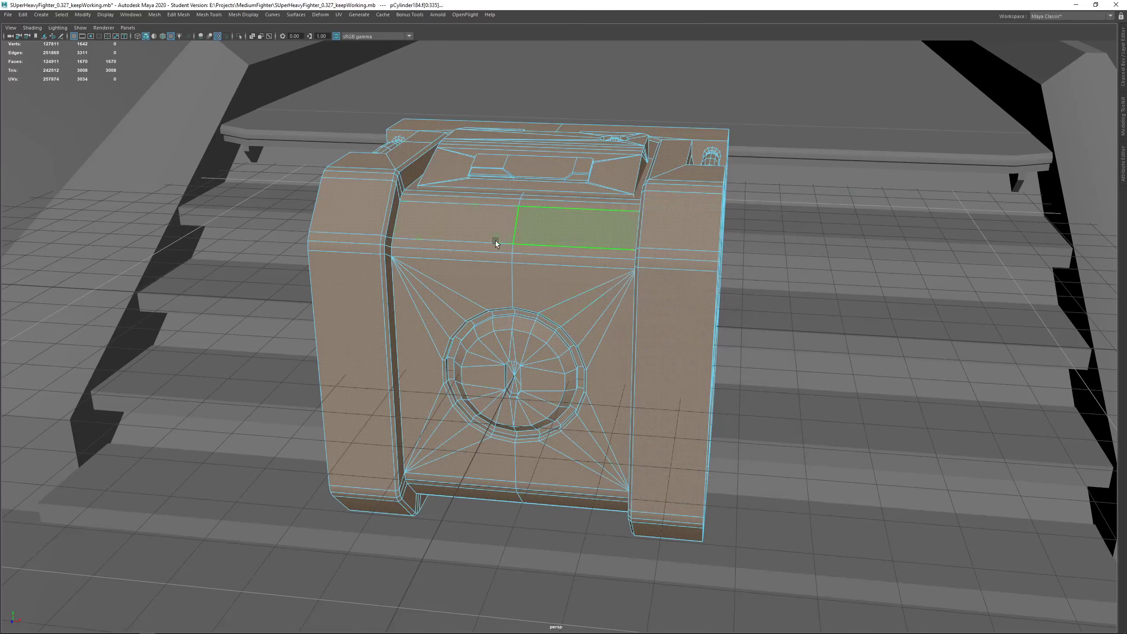
pyautogui.press('F8')
pyautogui.keyDown('alt'); pyautogui.moveTo(497, 210); pyautogui.dragTo(524, 217); pyautogui.keyUp('alt')
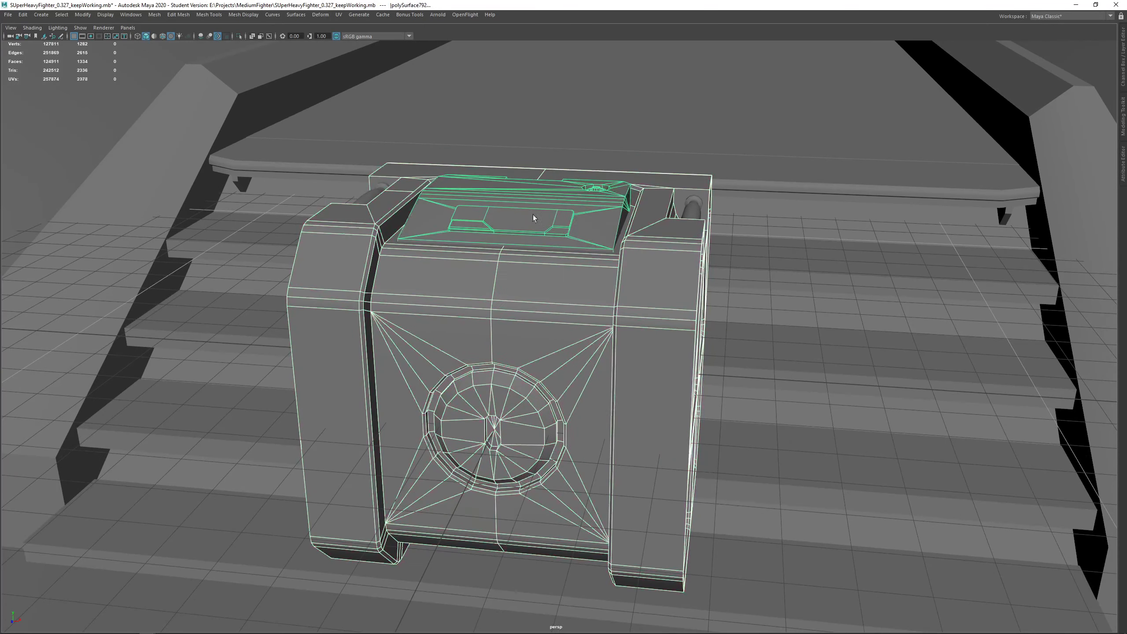
pyautogui.keyDown('alt'); pyautogui.moveTo(384, 198); pyautogui.dragTo(393, 229); pyautogui.keyUp('alt')
pyautogui.scroll(-3, 493, 319)
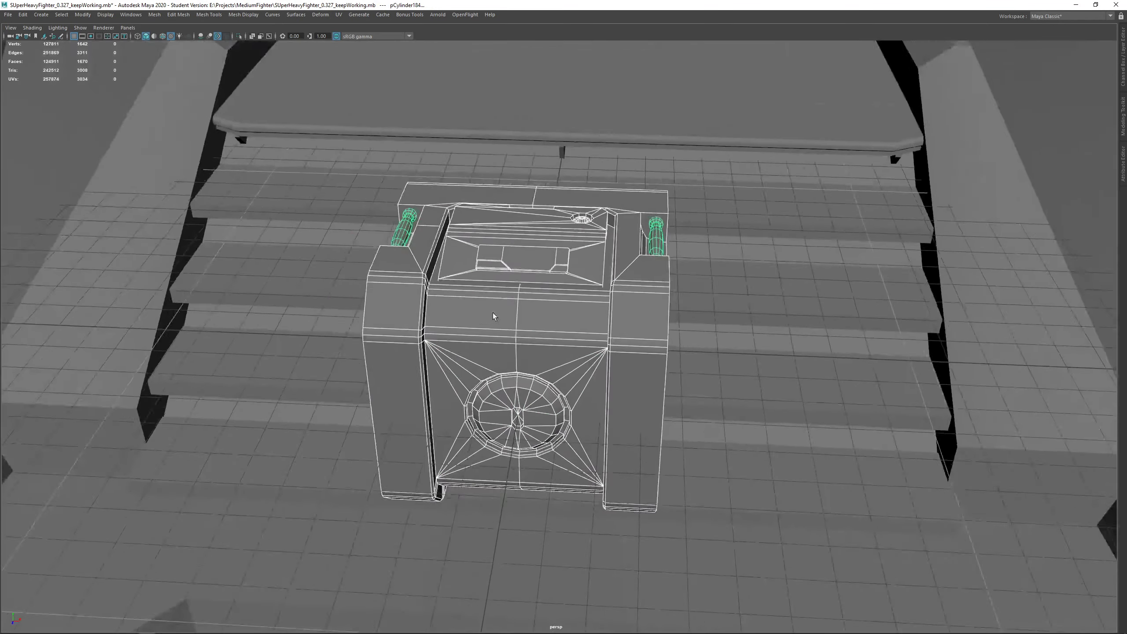
pyautogui.keyDown('alt'); pyautogui.moveTo(493, 319); pyautogui.dragTo(480, 285); pyautogui.keyUp('alt')
pyautogui.hotkey('ctrl', '1')
# Cut new edges across the box's underside from the recessed panel's corner vertices to the box's adjacent outer corners with Multi-Cut
pyautogui.keyDown('alt'); pyautogui.moveTo(685, 353); pyautogui.dragTo(594, 390); pyautogui.keyUp('alt')
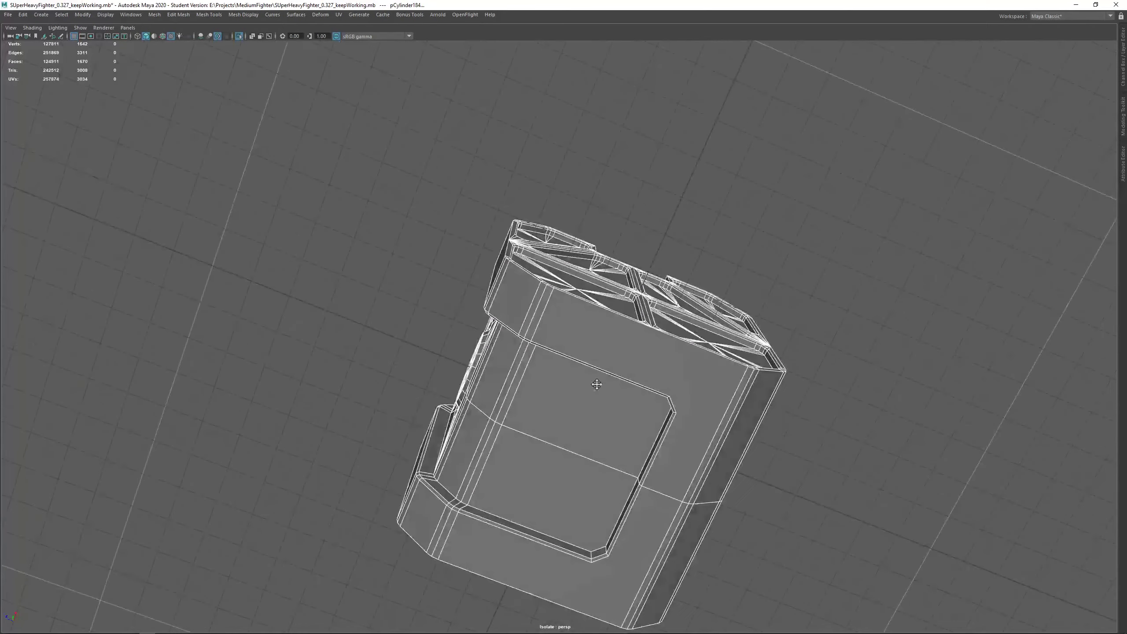
pyautogui.scroll(6, 576, 297)
pyautogui.click(640, 335)
pyautogui.keyDown('shift'); pyautogui.moveTo(648, 321); pyautogui.dragTo(599, 321, button='right'); pyautogui.keyUp('shift')
pyautogui.moveTo(623, 394); pyautogui.dragTo(711, 395)
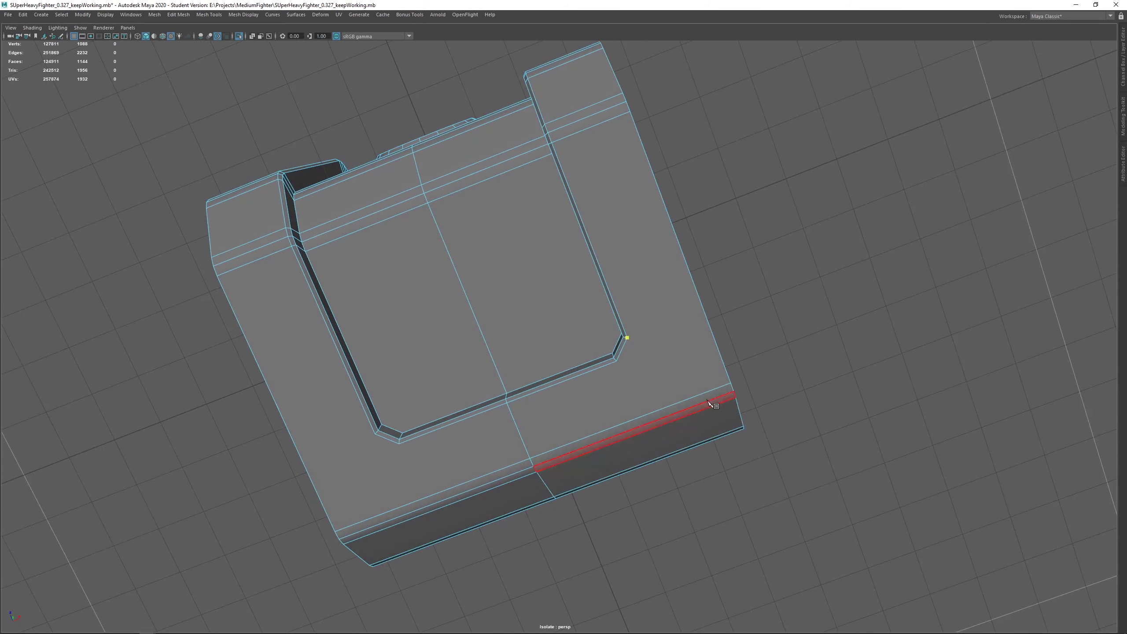
pyautogui.moveTo(623, 348); pyautogui.dragTo(598, 395)
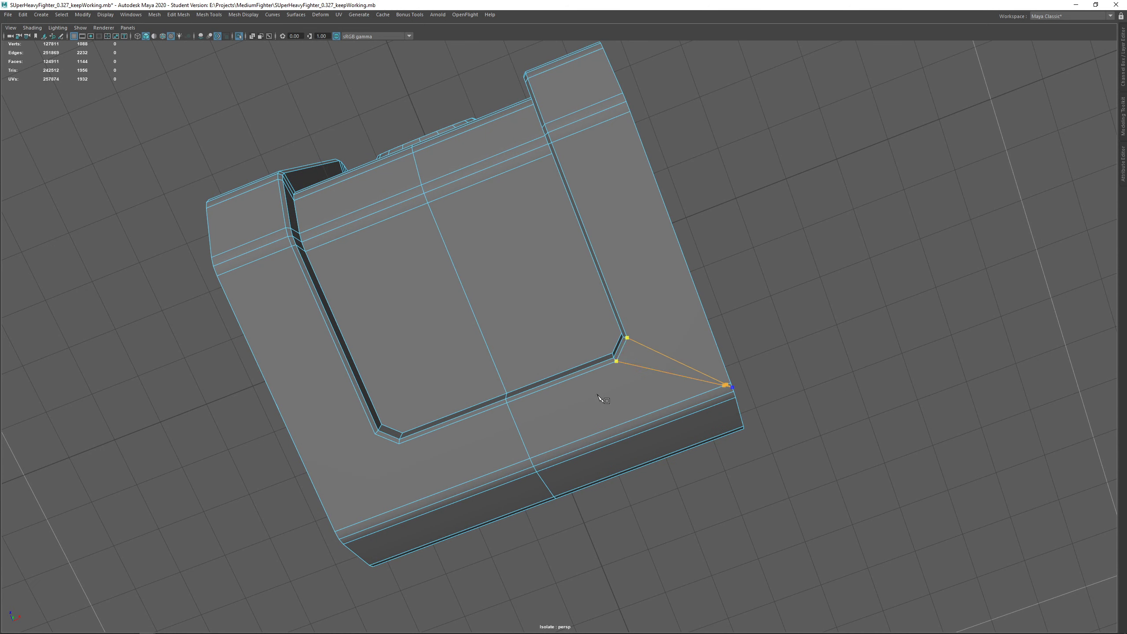
pyautogui.rightClick(542, 402)
pyautogui.click(335, 531)
pyautogui.click(376, 434)
pyautogui.rightClick(339, 423)
# Cut edges on the box's top from both rear corners of the hatch opening to the centre vertex near the rear edge
pyautogui.scroll(-4, 377, 415)
pyautogui.keyDown('alt'); pyautogui.moveTo(386, 410); pyautogui.dragTo(448, 311); pyautogui.keyUp('alt')
pyautogui.click(554, 251)
pyautogui.rightClick(572, 264)
pyautogui.click(593, 329)
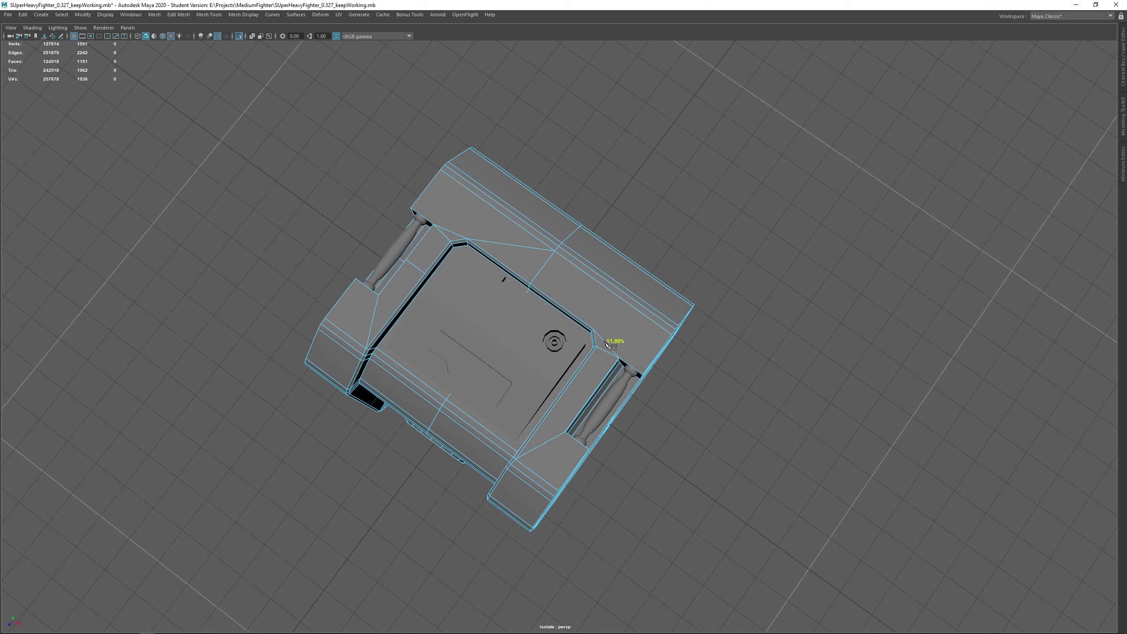
pyautogui.click(594, 330)
pyautogui.click(555, 251)
pyautogui.rightClick(548, 250)
# Return to object selection, show the whole scene again and inspect the box's top and both handle recesses
pyautogui.keyDown('alt'); pyautogui.moveTo(621, 333); pyautogui.dragTo(502, 291); pyautogui.keyUp('alt')
pyautogui.moveTo(566, 187); pyautogui.dragTo(598, 164, button='right')
pyautogui.hotkey('ctrl', '1')
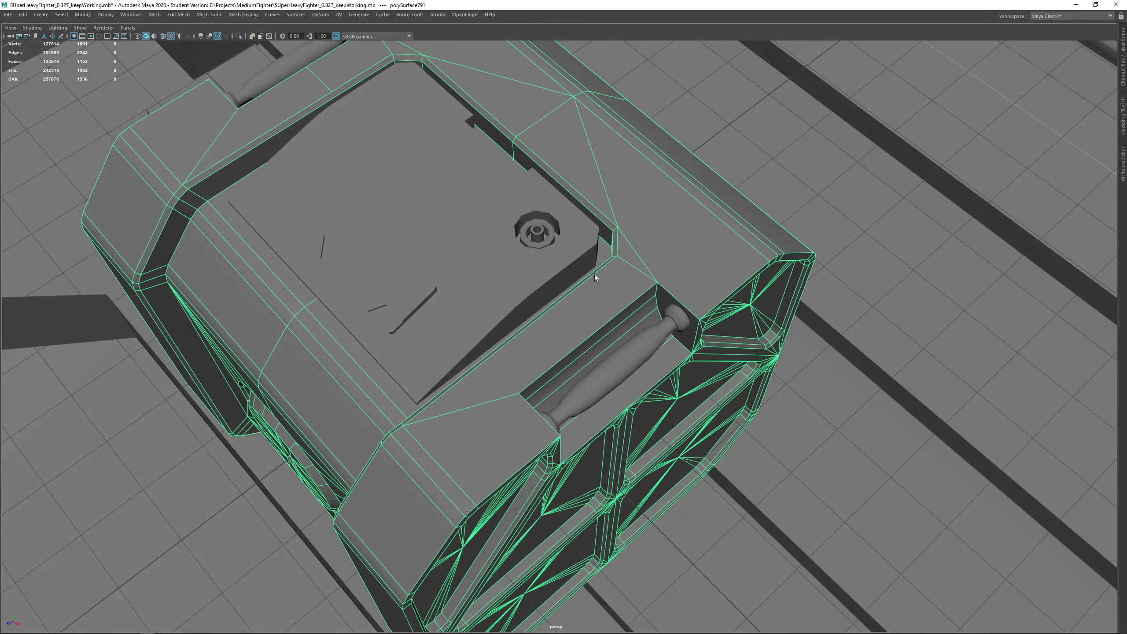
pyautogui.keyDown('alt'); pyautogui.moveTo(594, 274); pyautogui.dragTo(634, 288); pyautogui.keyUp('alt')
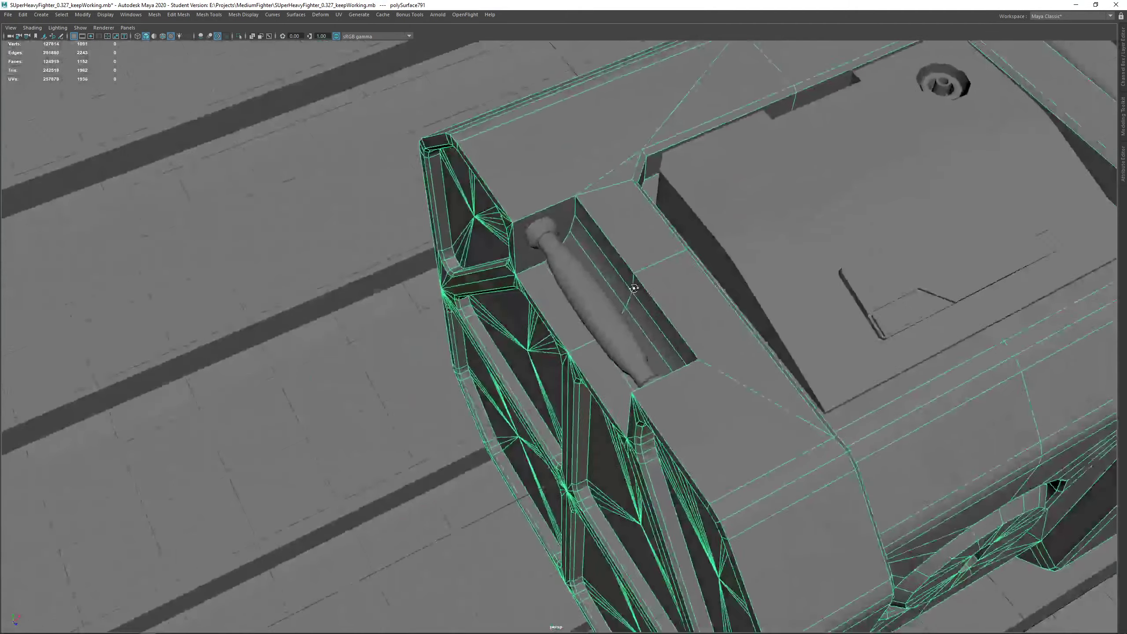
pyautogui.moveTo(668, 276)
pyautogui.mouseDown(button='right')
pyautogui.moveTo(625, 279)
pyautogui.moveTo(668, 275)
pyautogui.mouseUp(button='right')
pyautogui.keyDown('alt'); pyautogui.moveTo(668, 275); pyautogui.dragTo(578, 320); pyautogui.keyUp('alt')
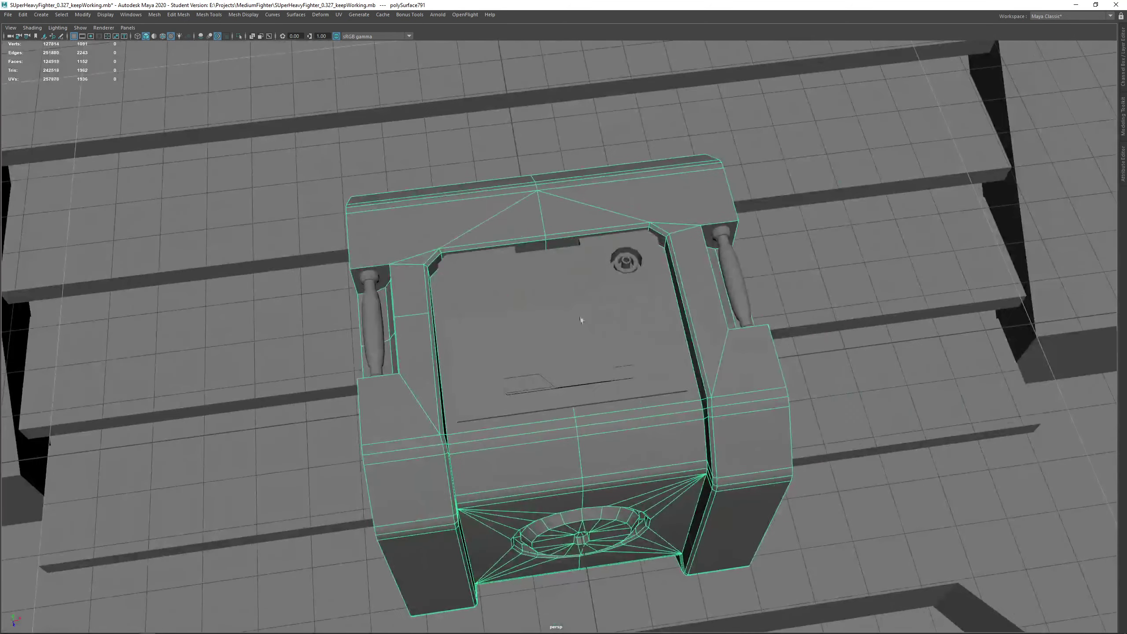
# Isolate the box and cut an edge through the middle of one handle recess, ending at the corner of its upper edge
pyautogui.hotkey('ctrl', '1')
pyautogui.keyDown('alt'); pyautogui.moveTo(693, 311); pyautogui.dragTo(557, 313); pyautogui.keyUp('alt')
pyautogui.scroll(4, 558, 312)
pyautogui.keyDown('shift'); pyautogui.moveTo(491, 311); pyautogui.dragTo(444, 314, button='right'); pyautogui.keyUp('shift')
pyautogui.click(457, 306)
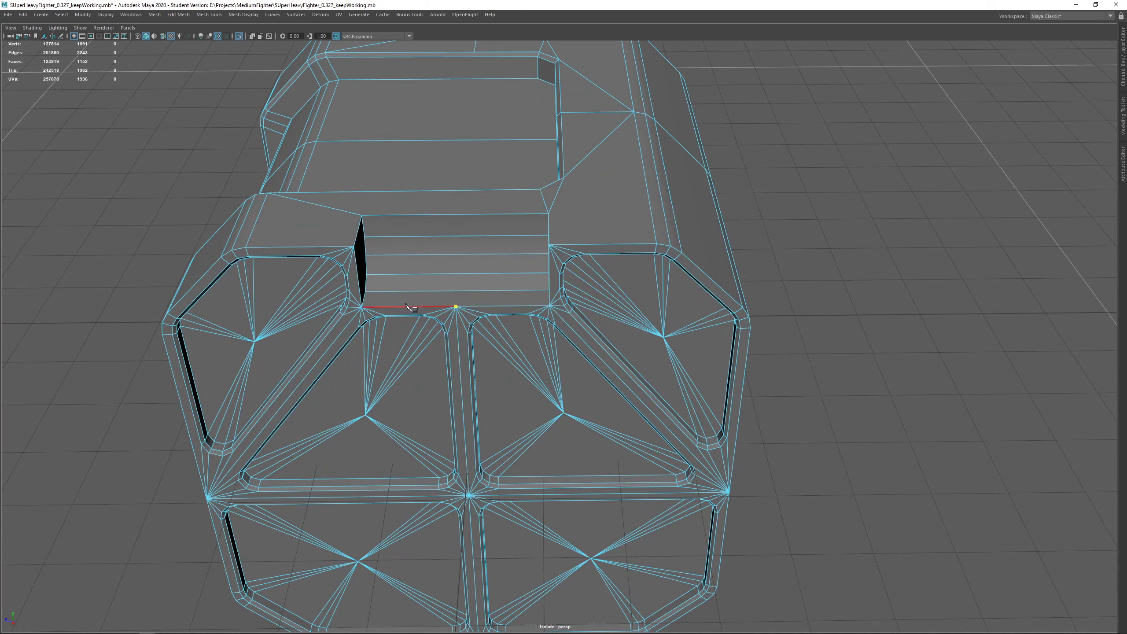
pyautogui.click(457, 291)
pyautogui.click(458, 274)
pyautogui.click(457, 255)
pyautogui.click(457, 236)
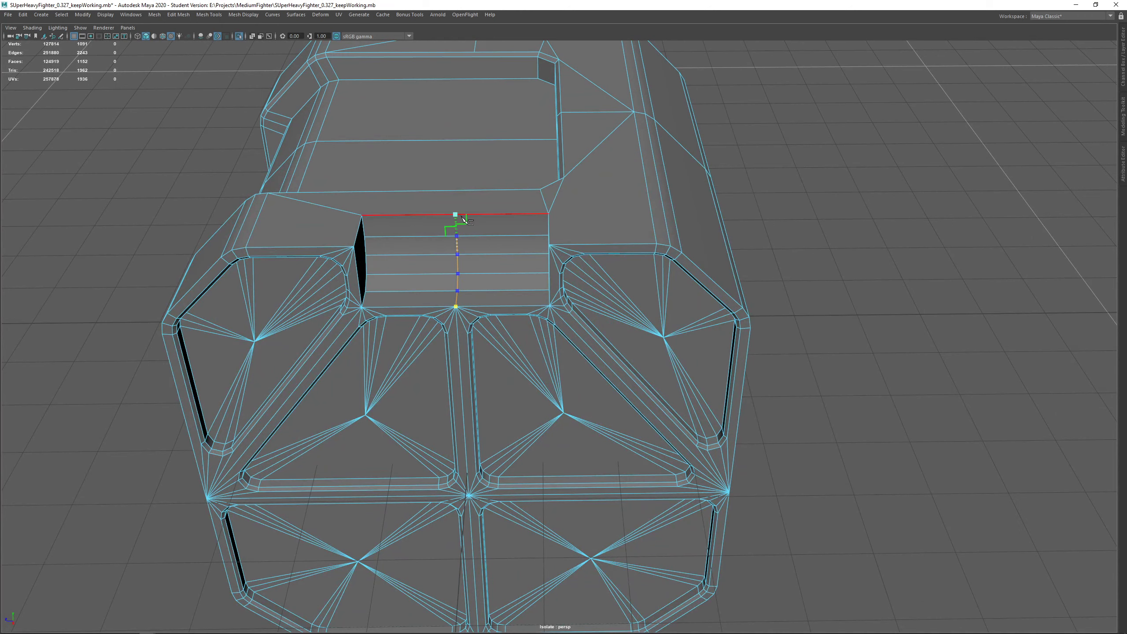
pyautogui.moveTo(460, 214); pyautogui.dragTo(362, 216)
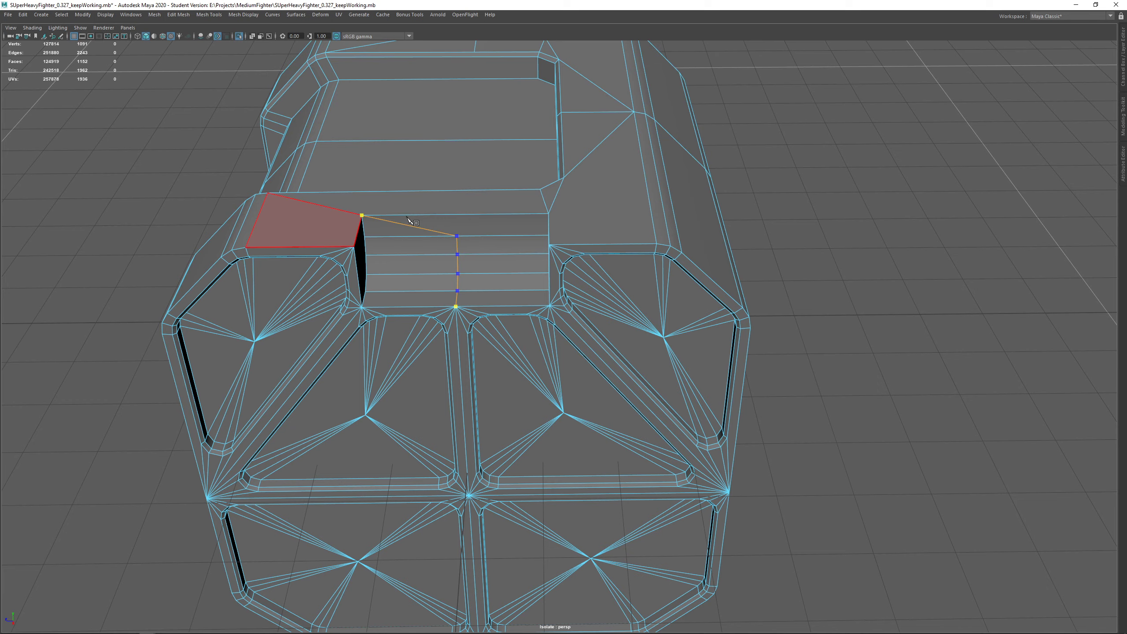
pyautogui.rightClick(520, 215)
# Target Weld the middle vertex on the opposite handle recess's upper edge to that recess's corner vertex
pyautogui.scroll(-4, 521, 215)
pyautogui.keyDown('alt'); pyautogui.moveTo(522, 214); pyautogui.dragTo(563, 294); pyautogui.keyUp('alt')
pyautogui.scroll(3, 563, 294)
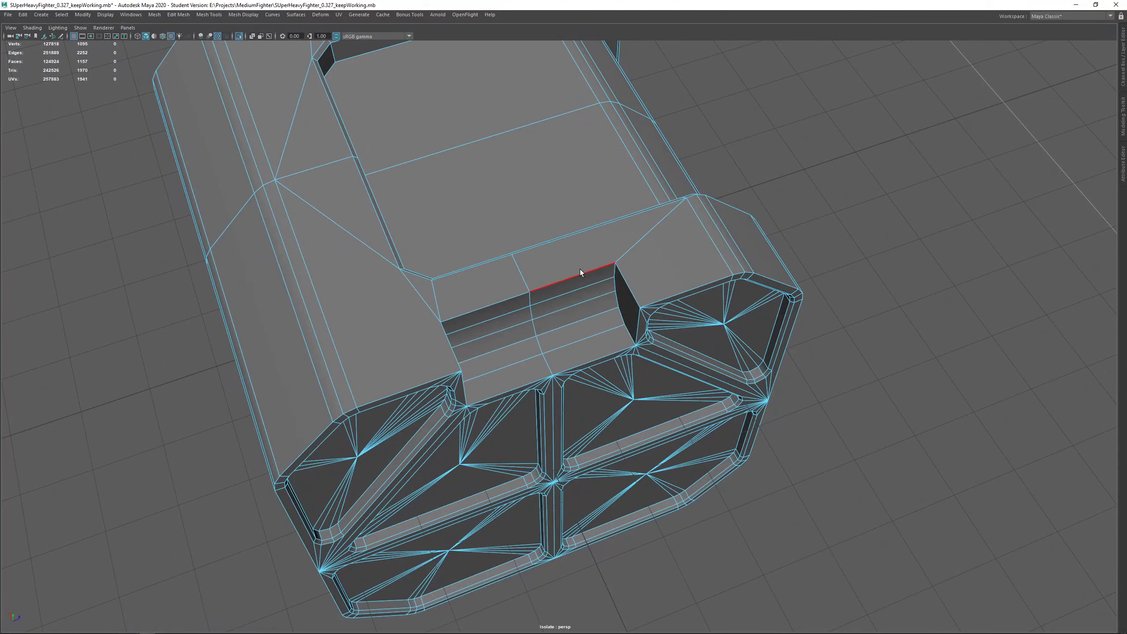
pyautogui.moveTo(580, 269); pyautogui.dragTo(538, 268, button='right')
pyautogui.click(535, 289)
pyautogui.scroll(1, 542, 289)
pyautogui.keyDown('alt'); pyautogui.moveTo(542, 289); pyautogui.dragTo(525, 254); pyautogui.keyUp('alt')
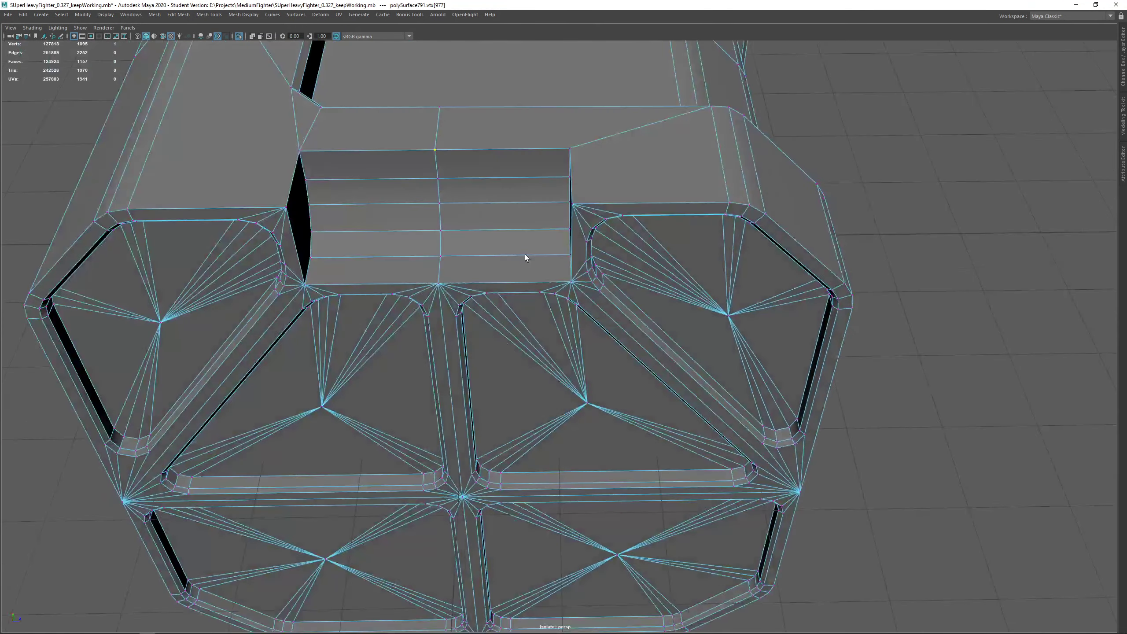
pyautogui.press('w')
pyautogui.keyDown('alt'); pyautogui.moveTo(792, 157); pyautogui.dragTo(849, 256, button='middle'); pyautogui.keyUp('alt')
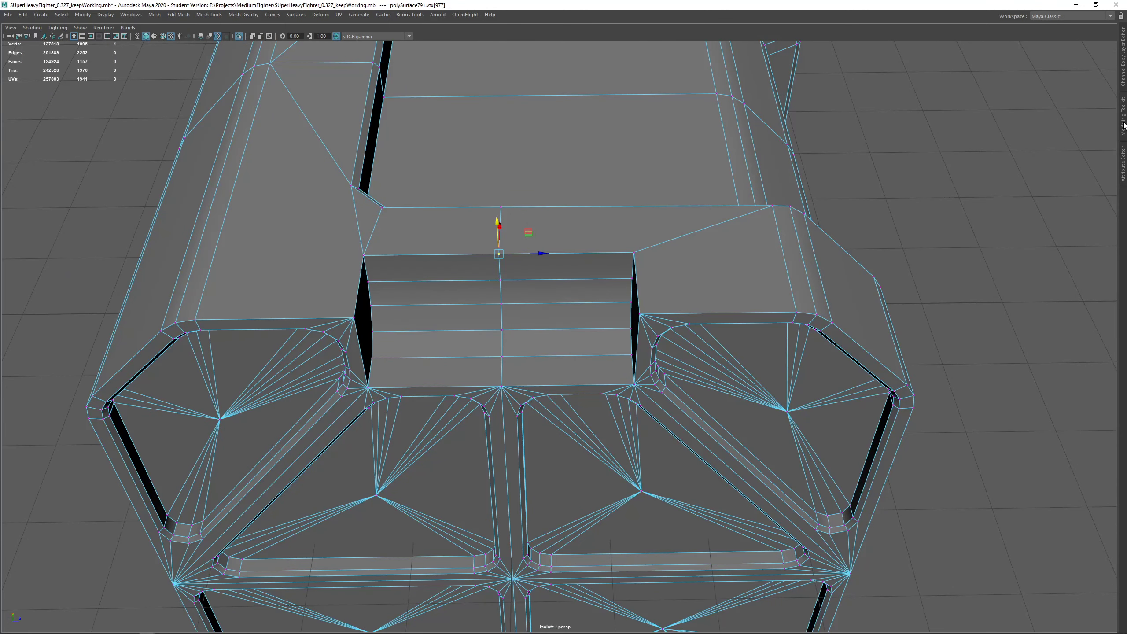
pyautogui.click(1123, 118)
pyautogui.click(1089, 286)
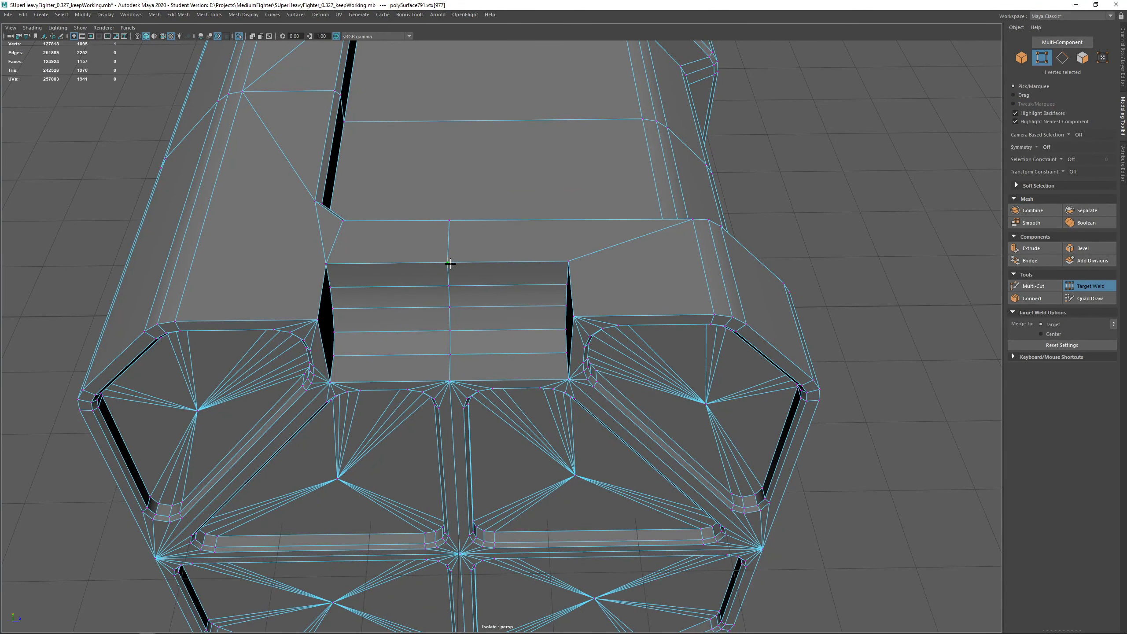
pyautogui.moveTo(534, 266); pyautogui.dragTo(568, 261)
# Delete the leftover vertex on the hatch opening's side edge above the welded handle recess
pyautogui.press('q')
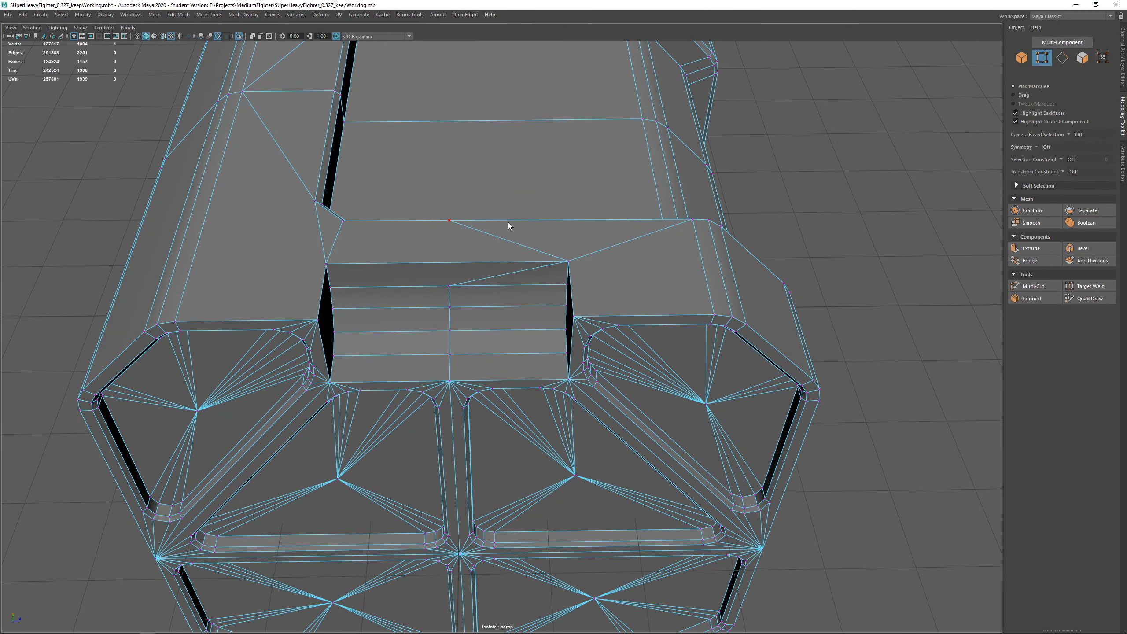
pyautogui.press('Delete')
pyautogui.keyDown('alt'); pyautogui.moveTo(546, 236); pyautogui.dragTo(380, 263); pyautogui.keyUp('alt')
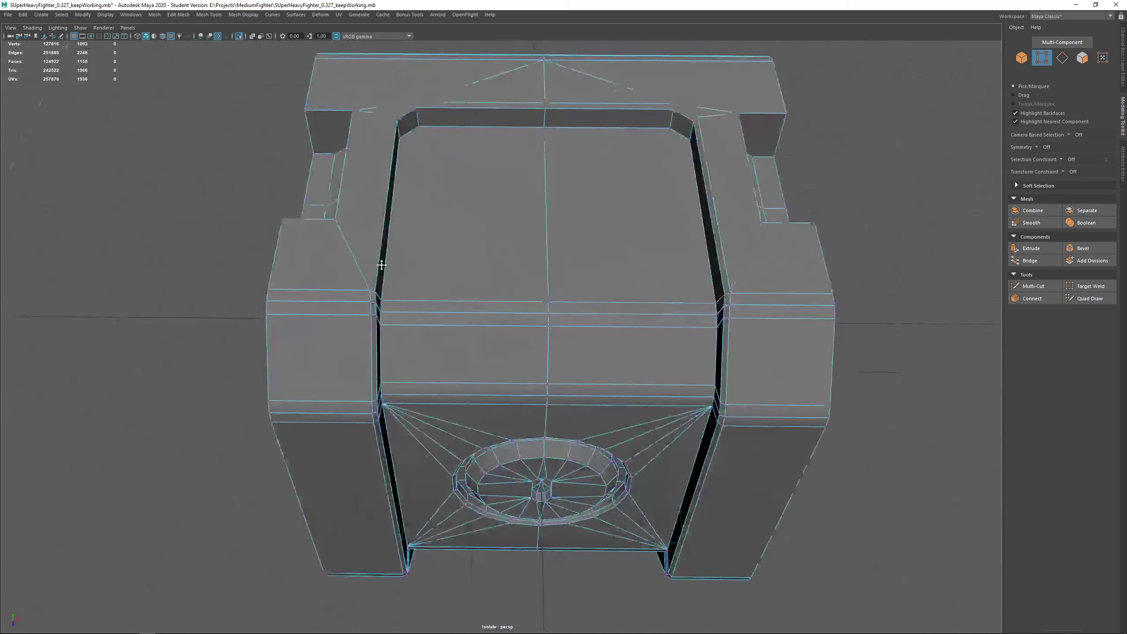
# Undo the last vertex deletion on the hatch opening's side edge beside the handle recess
pyautogui.keyDown('alt'); pyautogui.moveTo(380, 262); pyautogui.dragTo(496, 355, button='middle'); pyautogui.keyUp('alt')
pyautogui.scroll(4, 495, 355)
pyautogui.keyDown('alt'); pyautogui.moveTo(496, 355); pyautogui.dragTo(520, 353); pyautogui.keyUp('alt')
pyautogui.scroll(-5, 484, 331)
pyautogui.hotkey('ctrl', 'z')
pyautogui.keyDown('alt'); pyautogui.moveTo(457, 312); pyautogui.dragTo(511, 351, button='middle'); pyautogui.keyUp('alt')
pyautogui.scroll(3, 511, 351)
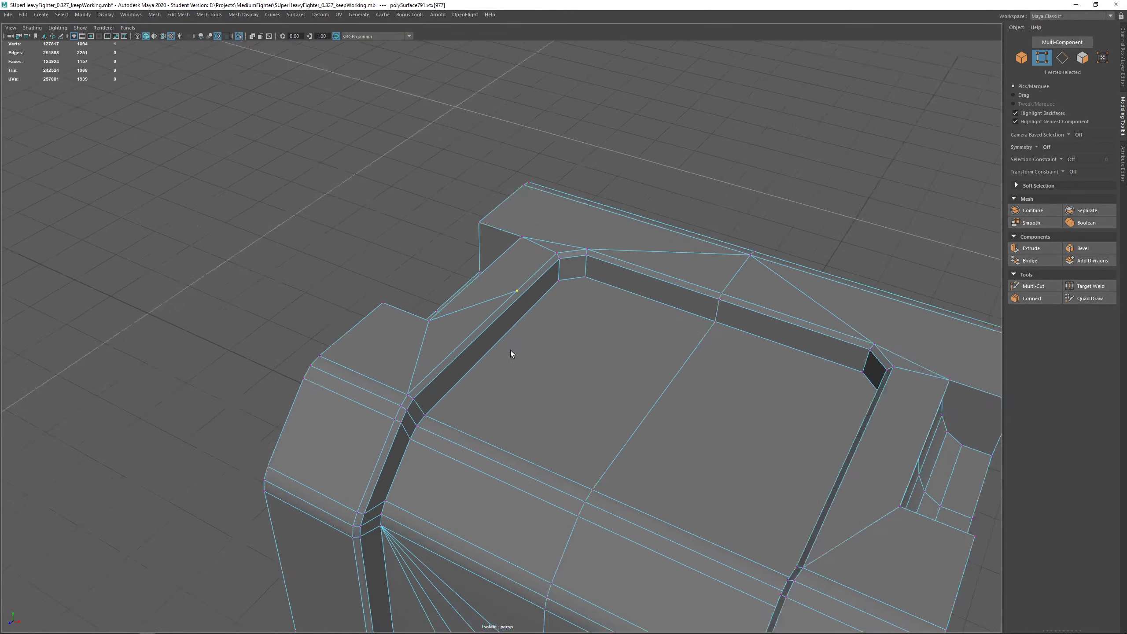
pyautogui.hotkey('ctrl', 'z')
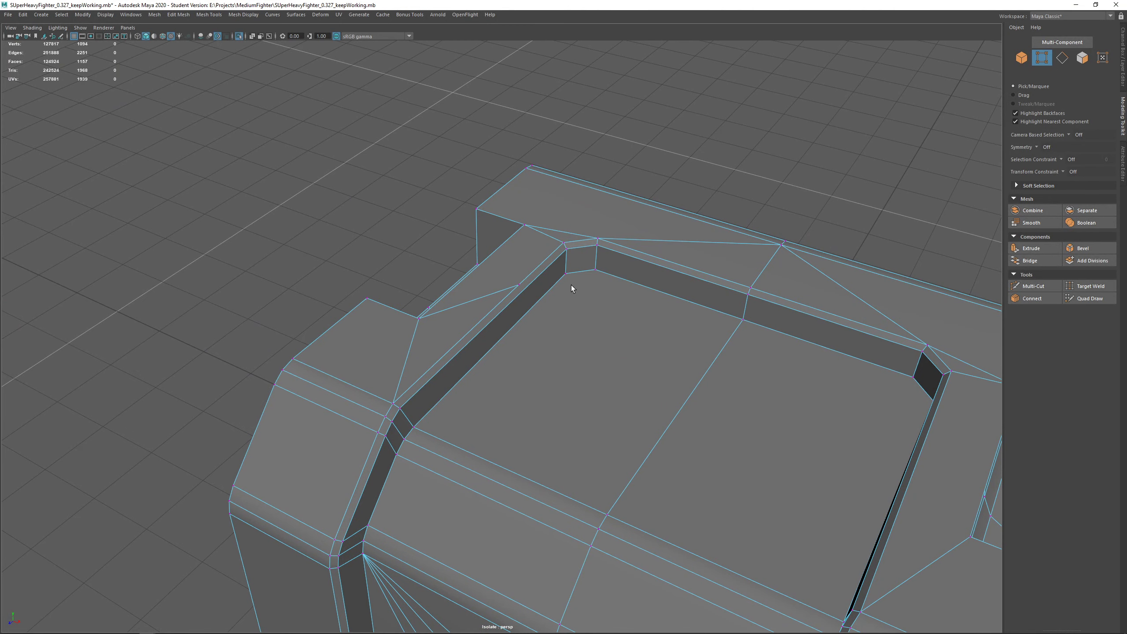
# Delete the edge running from the handle recess corner to the hatch opening's side edge, together with its leftover vertex
pyautogui.moveTo(480, 293); pyautogui.dragTo(482, 267, button='right')
pyautogui.click(505, 288)
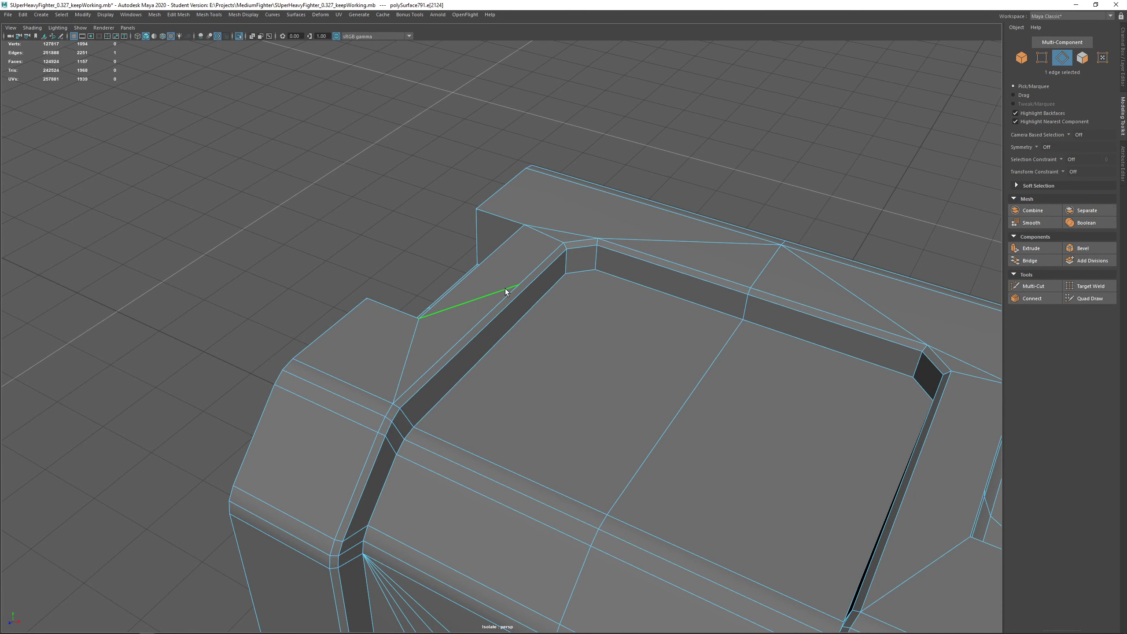
pyautogui.hotkey('ctrl', 'Delete')
# Return to object selection, show the whole scene again and add the handles and hatch panel to the selected box
pyautogui.keyDown('alt'); pyautogui.moveTo(607, 313); pyautogui.dragTo(581, 249); pyautogui.keyUp('alt')
pyautogui.press('F8')
pyautogui.hotkey('ctrl', '1')
pyautogui.keyDown('alt'); pyautogui.moveTo(443, 253); pyautogui.dragTo(471, 284); pyautogui.keyUp('alt')
pyautogui.keyDown('shift'); pyautogui.click(465, 288); pyautogui.keyUp('shift')
pyautogui.keyDown('shift'); pyautogui.click(659, 270); pyautogui.keyUp('shift')
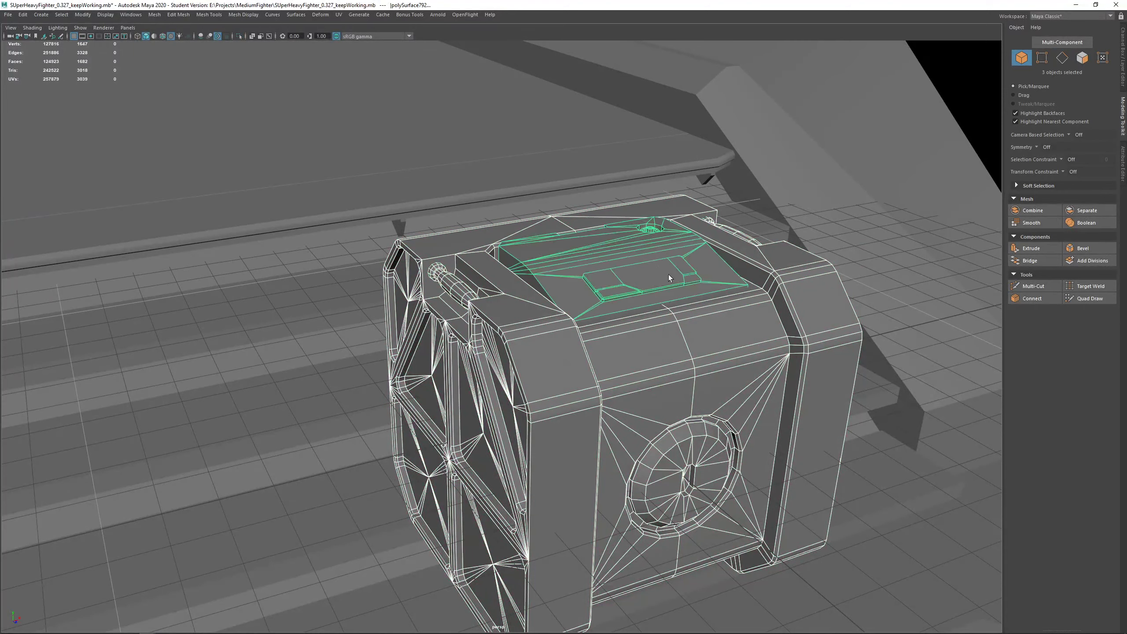
pyautogui.keyDown('alt'); pyautogui.moveTo(659, 270); pyautogui.dragTo(637, 303); pyautogui.keyUp('alt')
pyautogui.keyDown('alt'); pyautogui.moveTo(637, 303); pyautogui.dragTo(584, 298, button='middle'); pyautogui.keyUp('alt')
pyautogui.keyDown('alt'); pyautogui.moveTo(585, 299); pyautogui.dragTo(610, 326, button='right'); pyautogui.keyUp('alt')
pyautogui.keyDown('alt'); pyautogui.moveTo(610, 326); pyautogui.dragTo(528, 302); pyautogui.keyUp('alt')
pyautogui.keyDown('alt'); pyautogui.moveTo(572, 399); pyautogui.dragTo(532, 413, button='right'); pyautogui.keyUp('alt')
pyautogui.keyDown('alt'); pyautogui.moveTo(532, 413); pyautogui.dragTo(541, 424, button='middle'); pyautogui.keyUp('alt')
pyautogui.keyDown('alt'); pyautogui.moveTo(541, 424); pyautogui.dragTo(434, 241); pyautogui.keyUp('alt')
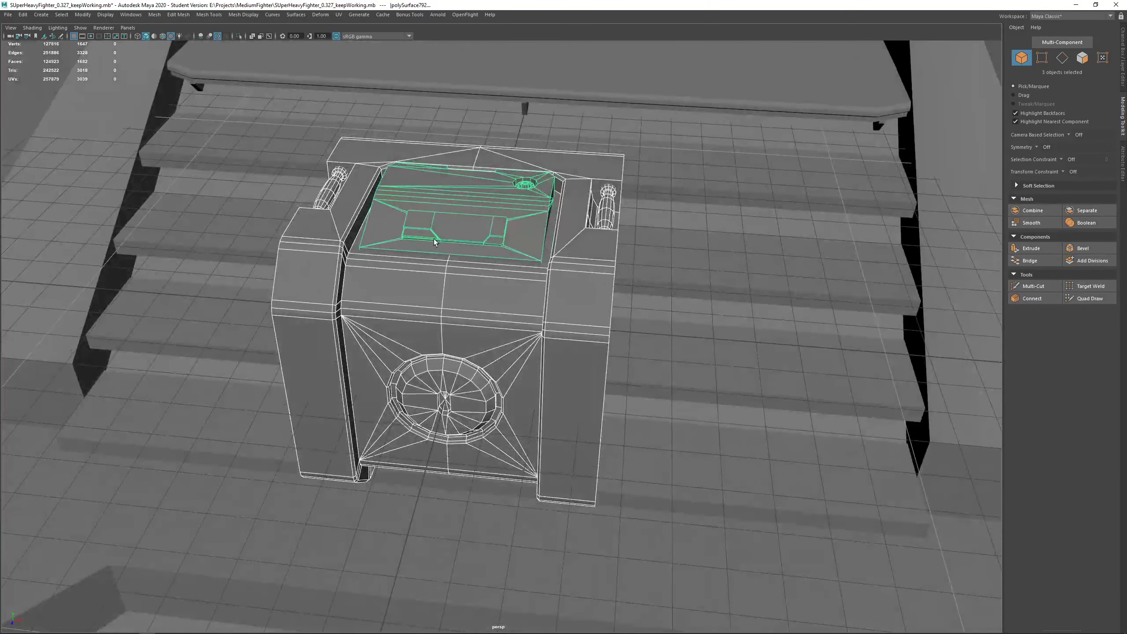
# Export the selected crate objects to the Desktop as an OBJ file named SciFiCrate_4_Zbrush
pyautogui.click(7, 15)
pyautogui.click(37, 129)
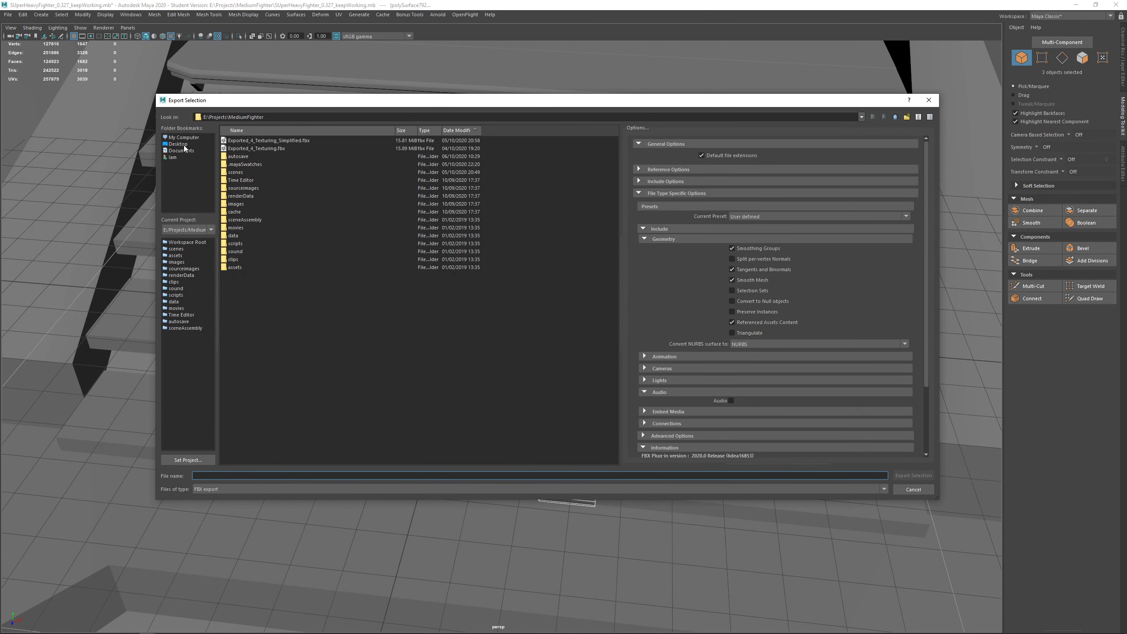
pyautogui.click(178, 144)
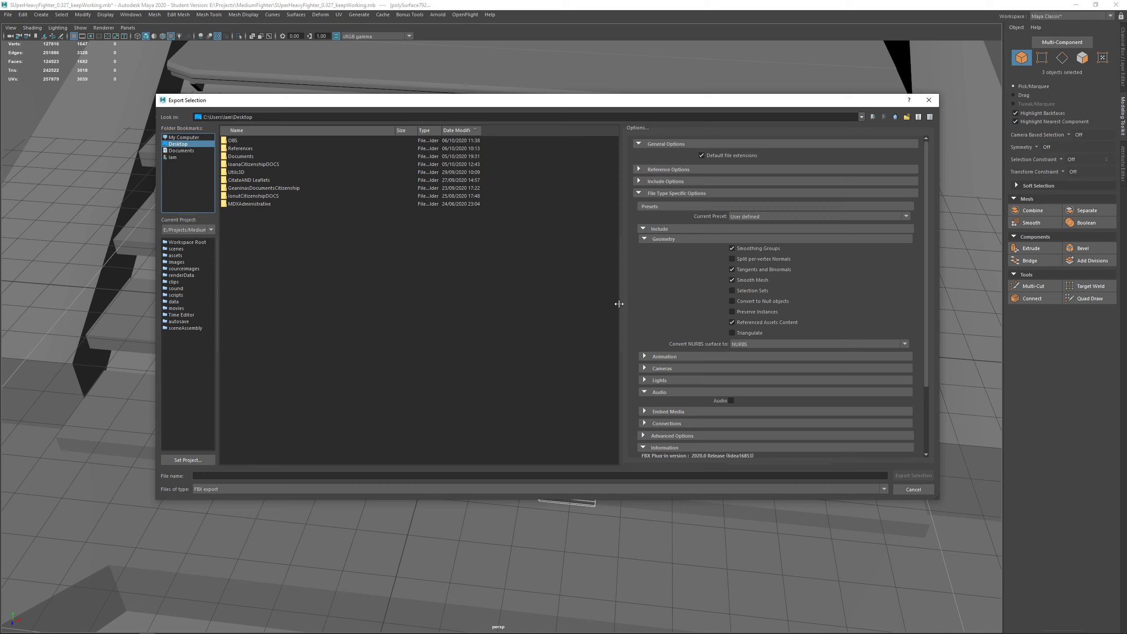
pyautogui.click(217, 475)
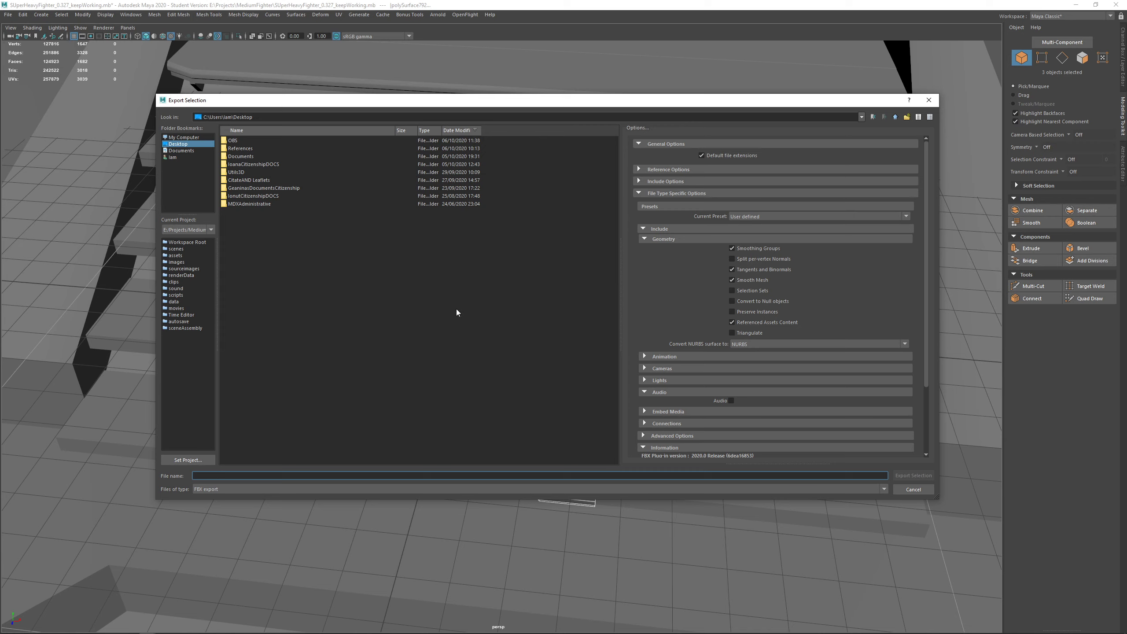
pyautogui.click(218, 489)
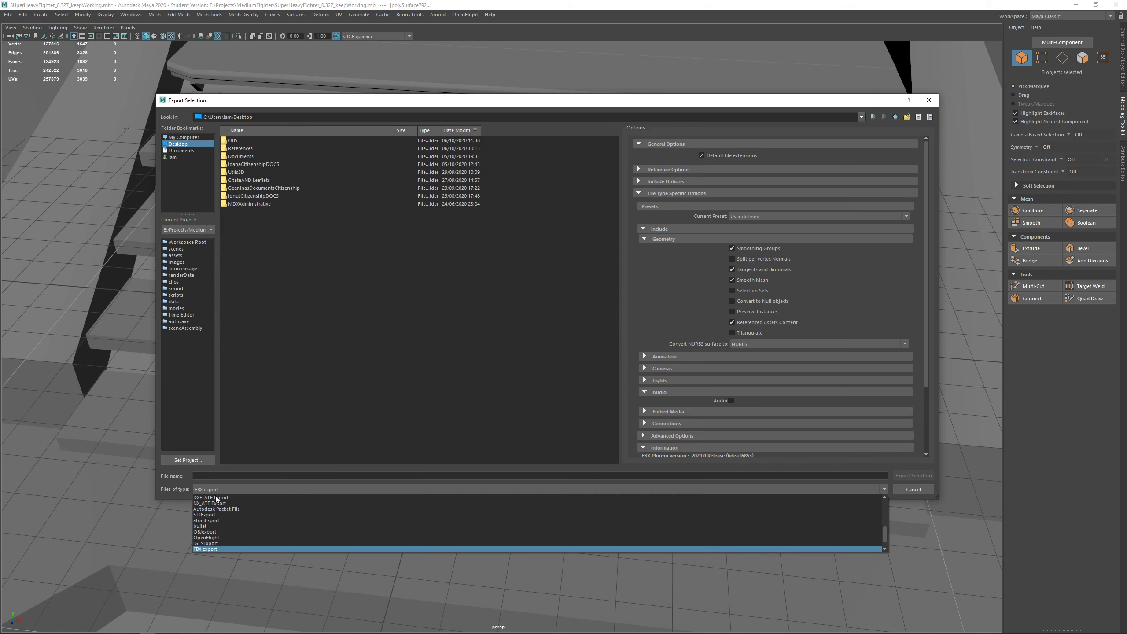
pyautogui.click(205, 532)
pyautogui.click(200, 475)
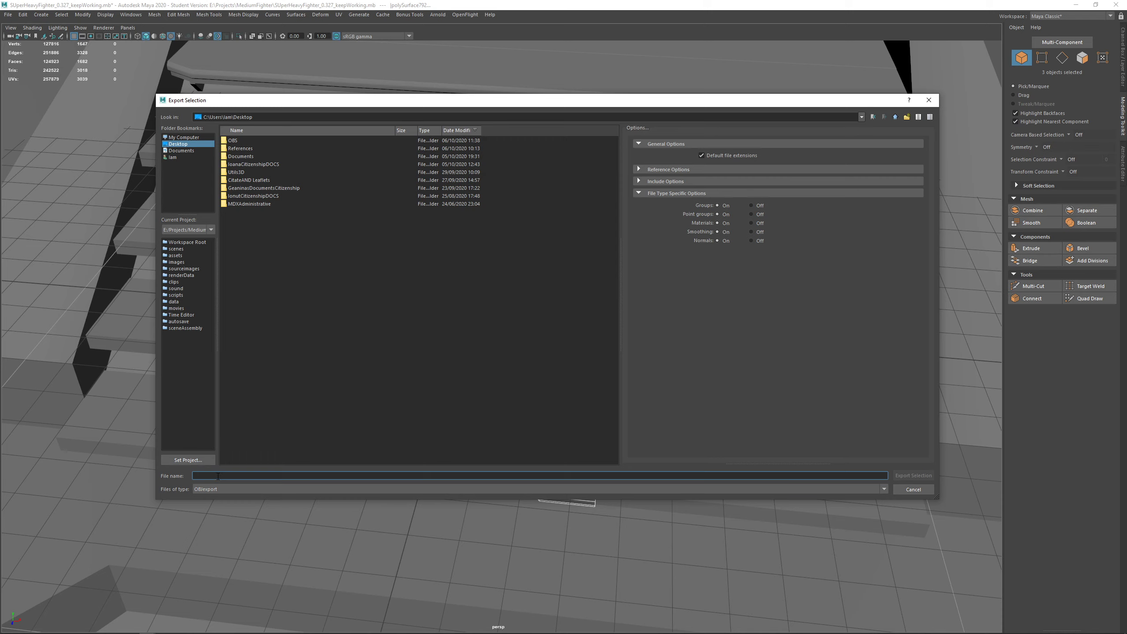
pyautogui.write('SciFiCrate_4_Zbrush')
pyautogui.press('Return')
# Minimize Maya and place the two exported SciFiCrate_4_Zbrush files side by side in an empty area of the desktop
pyautogui.keyDown('alt'); pyautogui.moveTo(554, 284); pyautogui.dragTo(435, 266); pyautogui.keyUp('alt')
pyautogui.click(1076, 5)
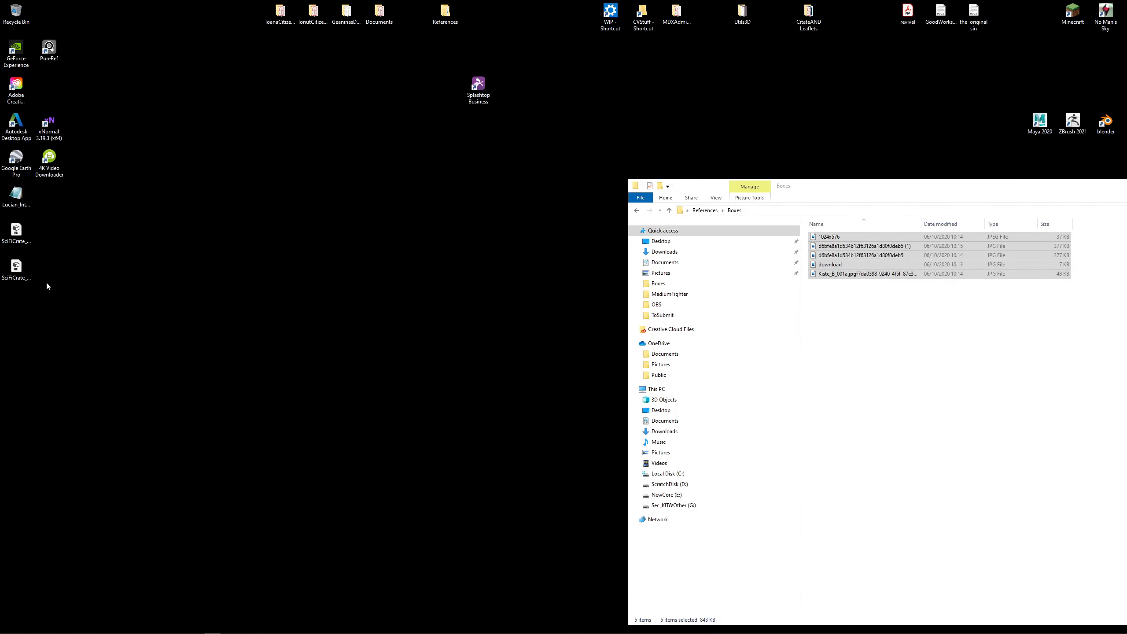
pyautogui.moveTo(16, 267); pyautogui.dragTo(186, 311)
pyautogui.moveTo(16, 234); pyautogui.dragTo(143, 308)
pyautogui.click(181, 304)
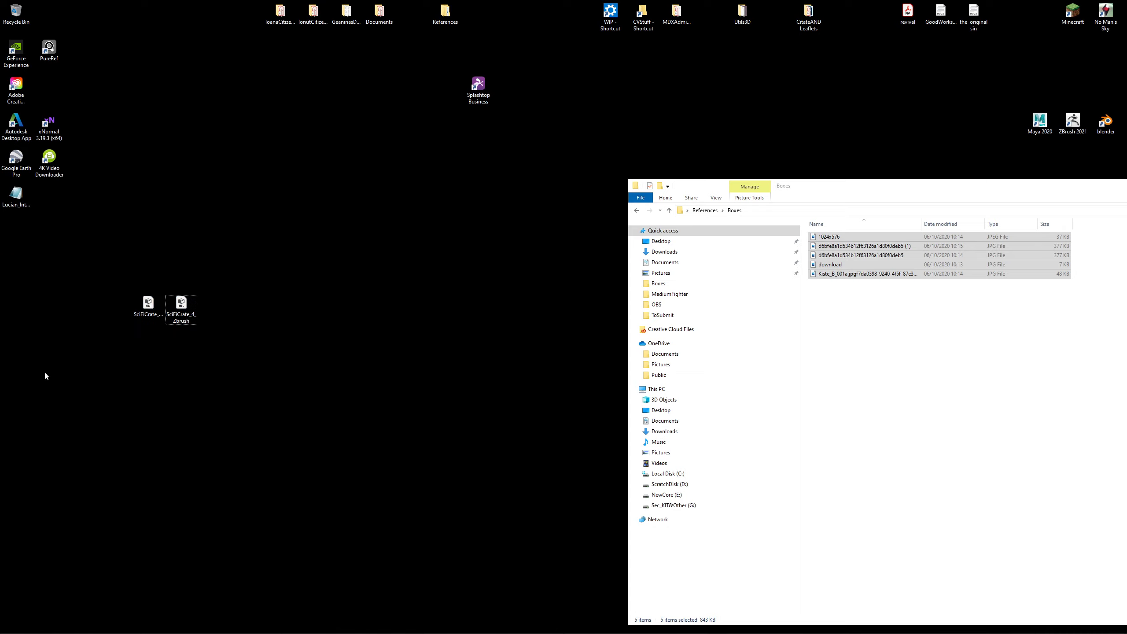
# Switch back to Maya and compare the isolated crate and its main body with the full scene view
pyautogui.moveTo(244, 632)
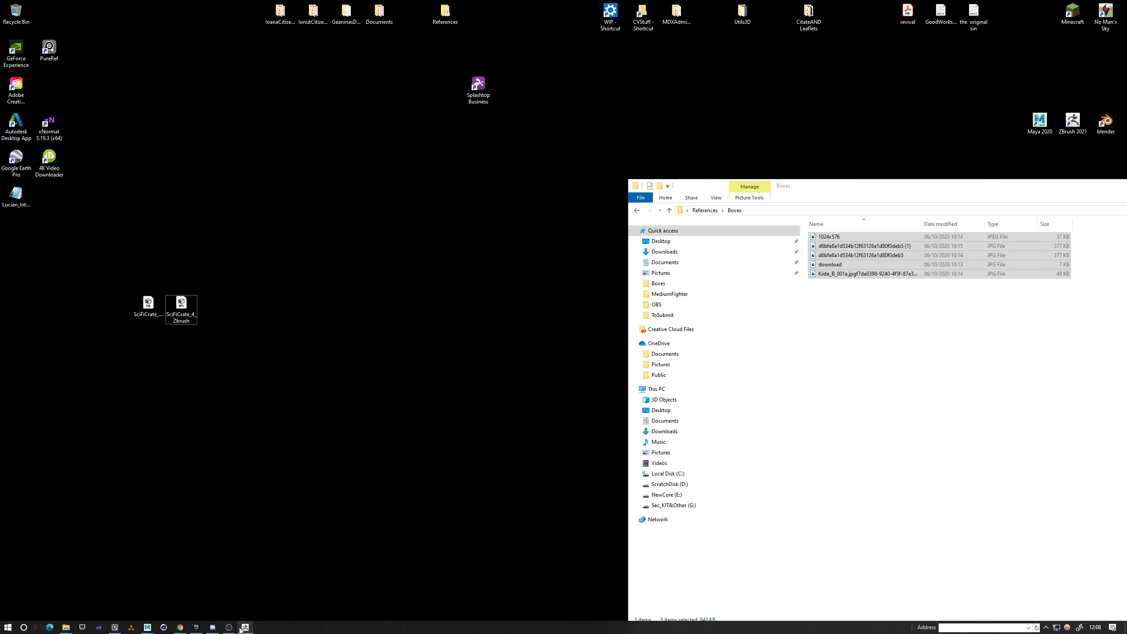
pyautogui.click(151, 630)
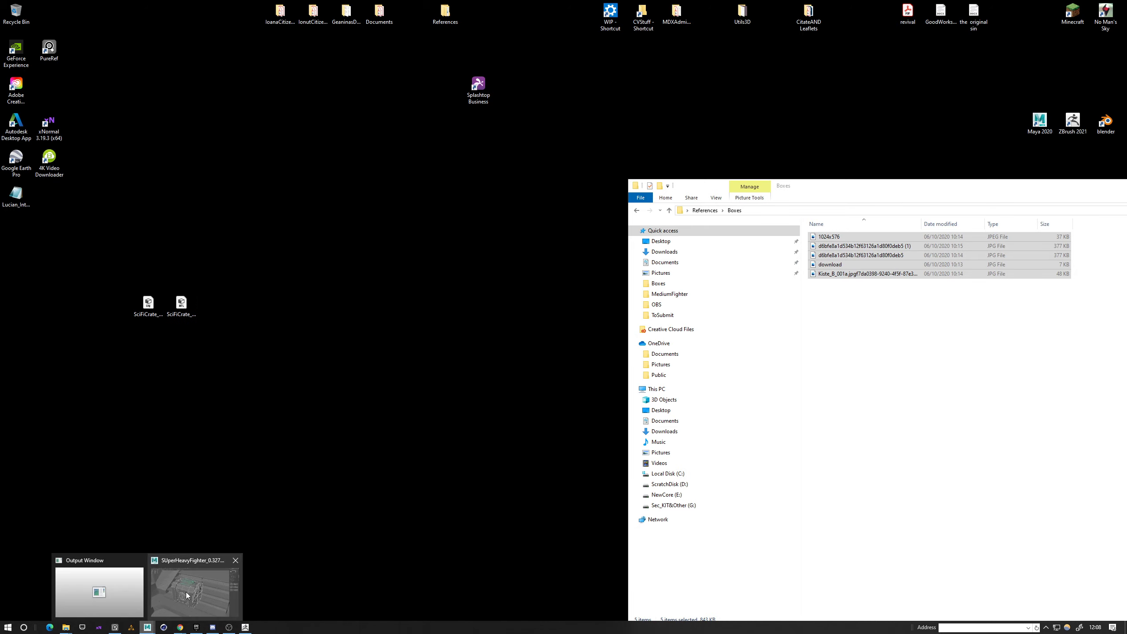
pyautogui.click(188, 594)
pyautogui.hotkey('ctrl', '1')
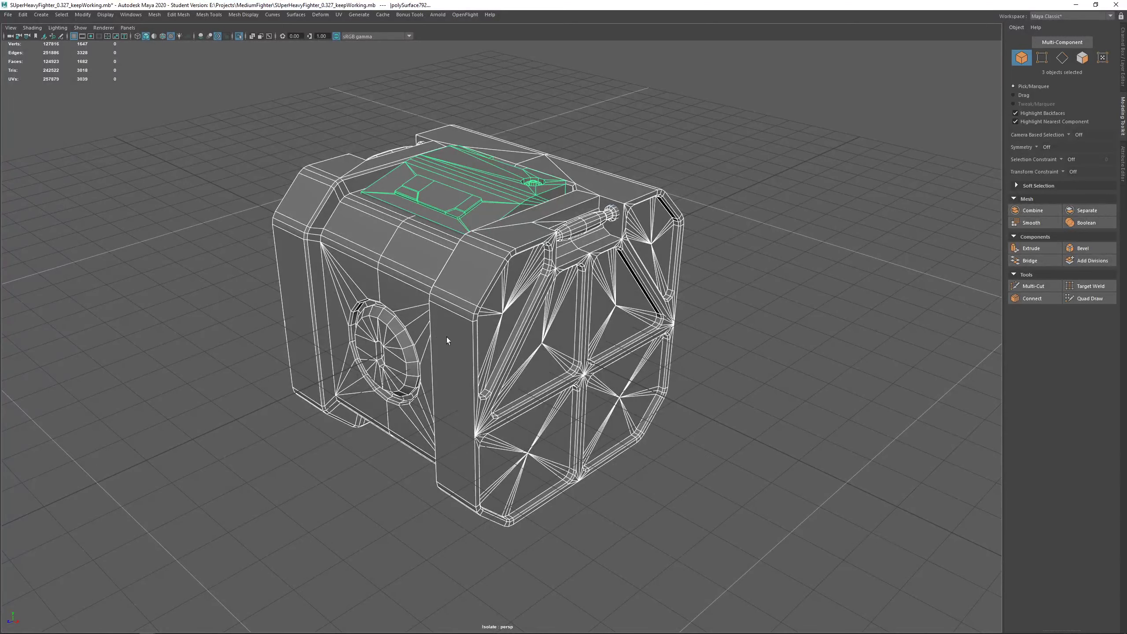
pyautogui.hotkey('ctrl', '1')
pyautogui.hotkey('ctrl', '1')
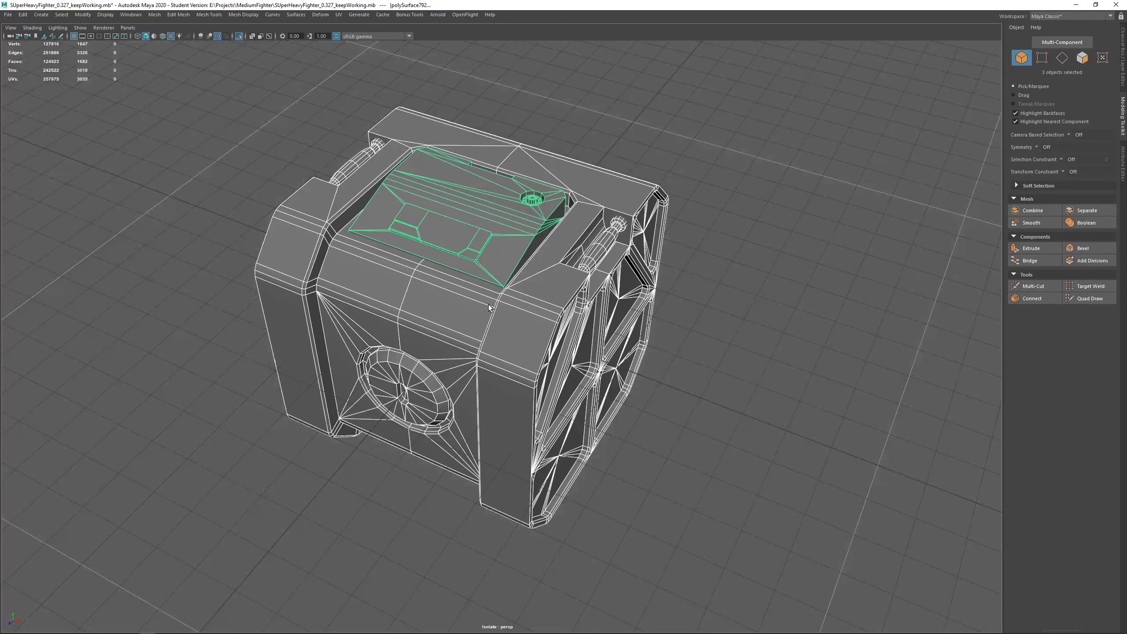
pyautogui.keyDown('alt'); pyautogui.moveTo(548, 310); pyautogui.dragTo(519, 301); pyautogui.keyUp('alt')
pyautogui.click(537, 339)
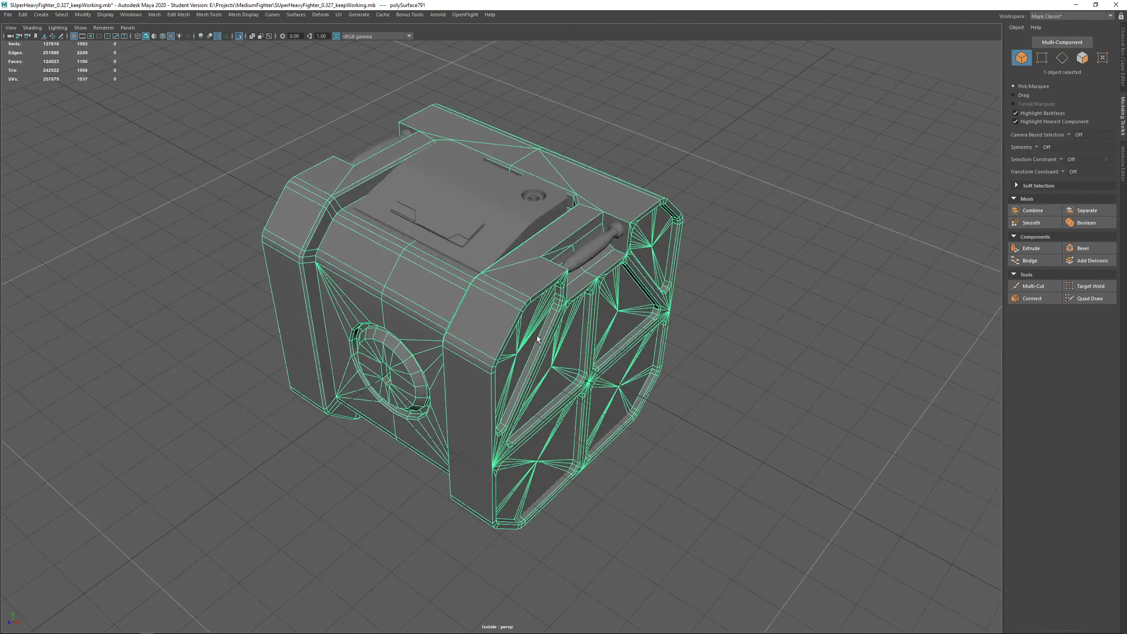
pyautogui.hotkey('ctrl', '1')
pyautogui.hotkey('ctrl', '1')
pyautogui.keyDown('alt'); pyautogui.moveTo(576, 422); pyautogui.dragTo(513, 360); pyautogui.keyUp('alt')
pyautogui.hotkey('ctrl', '1')
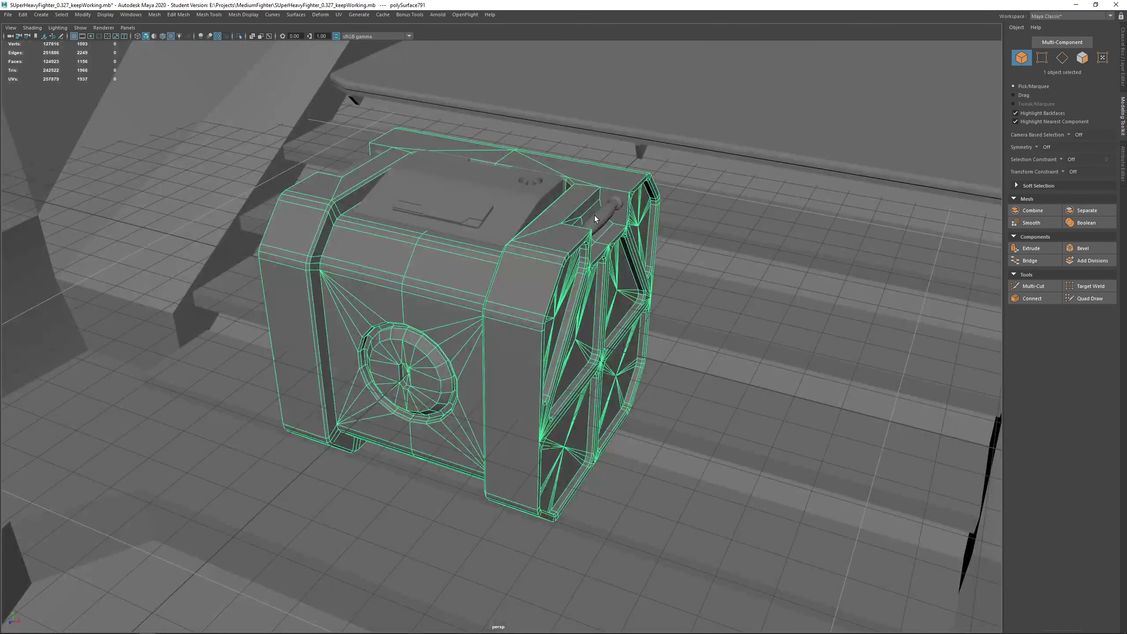
# Reselect the crate's body, handles and hatch panel, and inspect them in isolation from several angles
pyautogui.click(595, 218)
pyautogui.keyDown('shift'); pyautogui.click(486, 199); pyautogui.keyUp('shift')
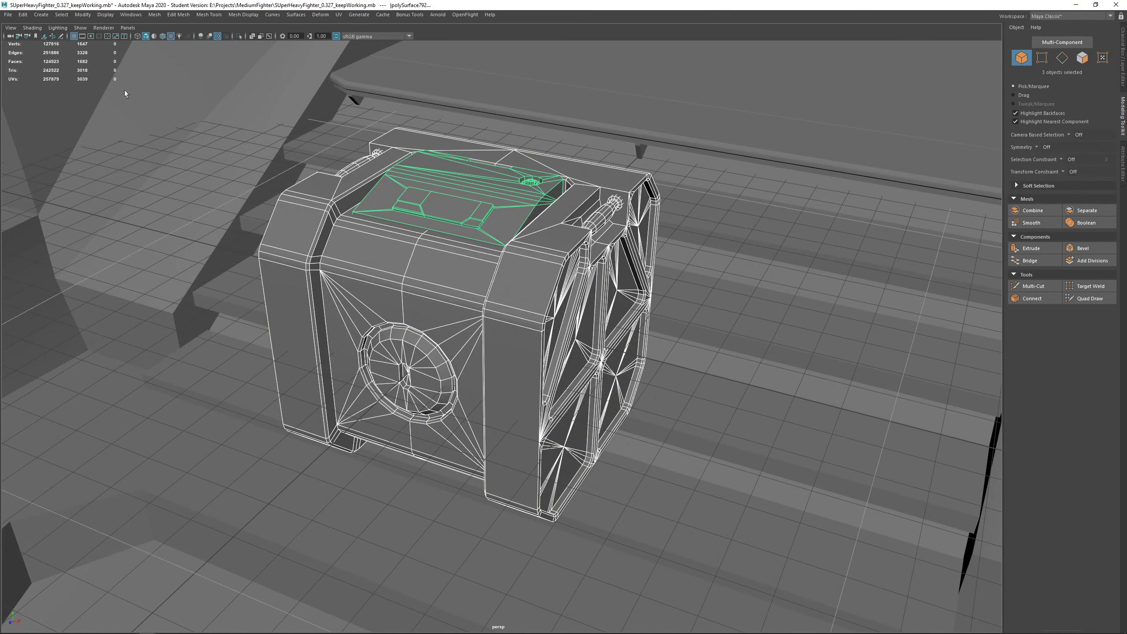
pyautogui.hotkey('ctrl', '1')
pyautogui.keyDown('alt'); pyautogui.moveTo(325, 188); pyautogui.dragTo(356, 206); pyautogui.keyUp('alt')
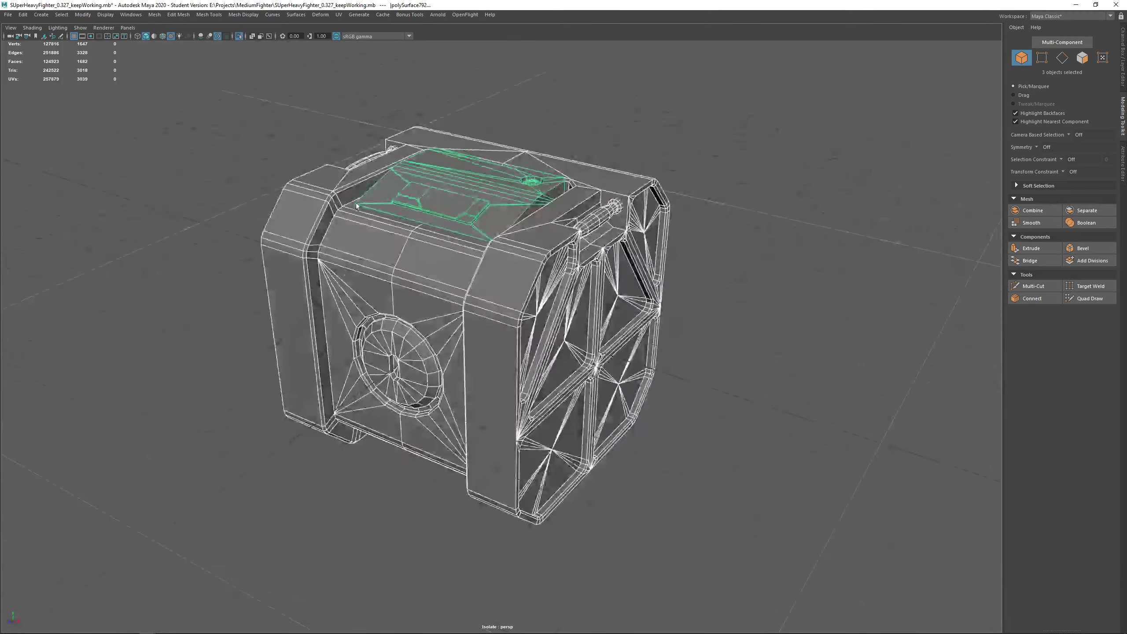
pyautogui.scroll(-3, 486, 329)
pyautogui.hotkey('ctrl', '1')
pyautogui.moveTo(513, 334)
pyautogui.keyDown('alt'); pyautogui.mouseDown()
pyautogui.moveTo(561, 355)
pyautogui.moveTo(528, 327)
pyautogui.moveTo(526, 350)
pyautogui.mouseUp(); pyautogui.keyUp('alt')
pyautogui.press('f')
pyautogui.keyDown('alt'); pyautogui.moveTo(443, 334); pyautogui.dragTo(535, 359); pyautogui.keyUp('alt')
pyautogui.scroll(5, 485, 365)
pyautogui.press('f')
pyautogui.hotkey('ctrl', '1')
pyautogui.keyDown('alt'); pyautogui.moveTo(510, 267); pyautogui.dragTo(481, 295); pyautogui.keyUp('alt')
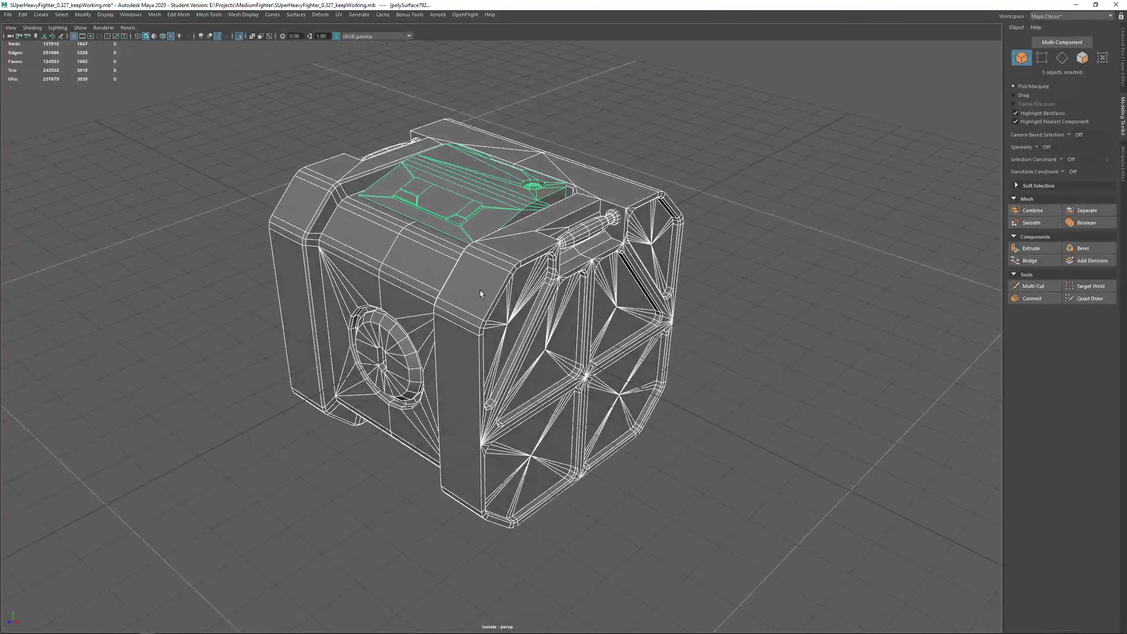
# Return to the desktop, check the two exported crate files and move the OBJ's companion file away from it
pyautogui.click(1075, 4)
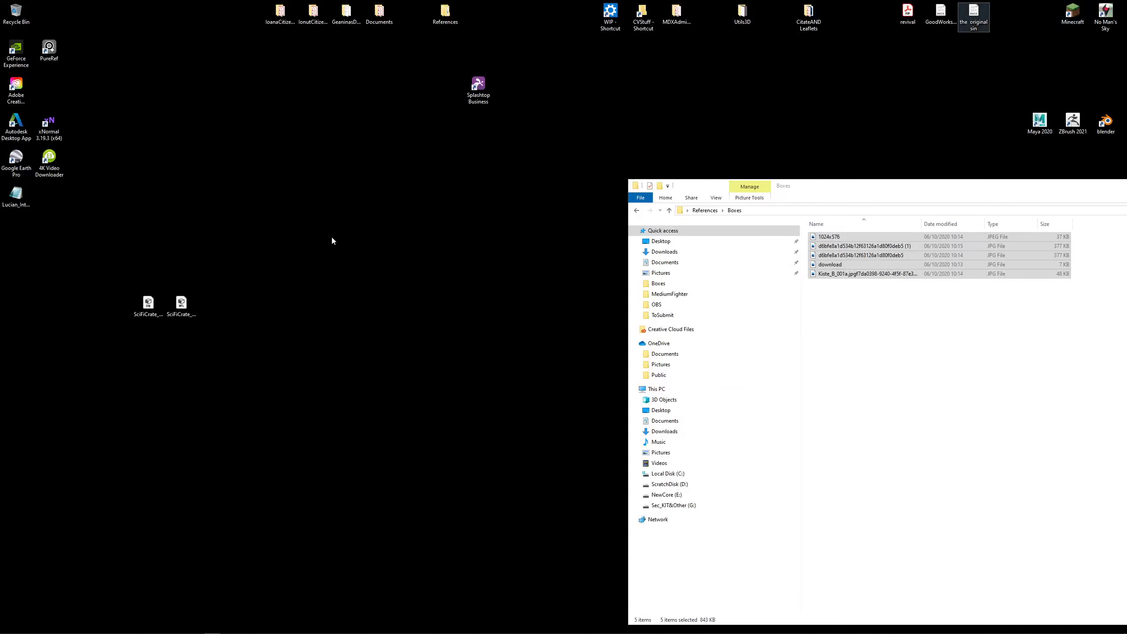
pyautogui.click(180, 307)
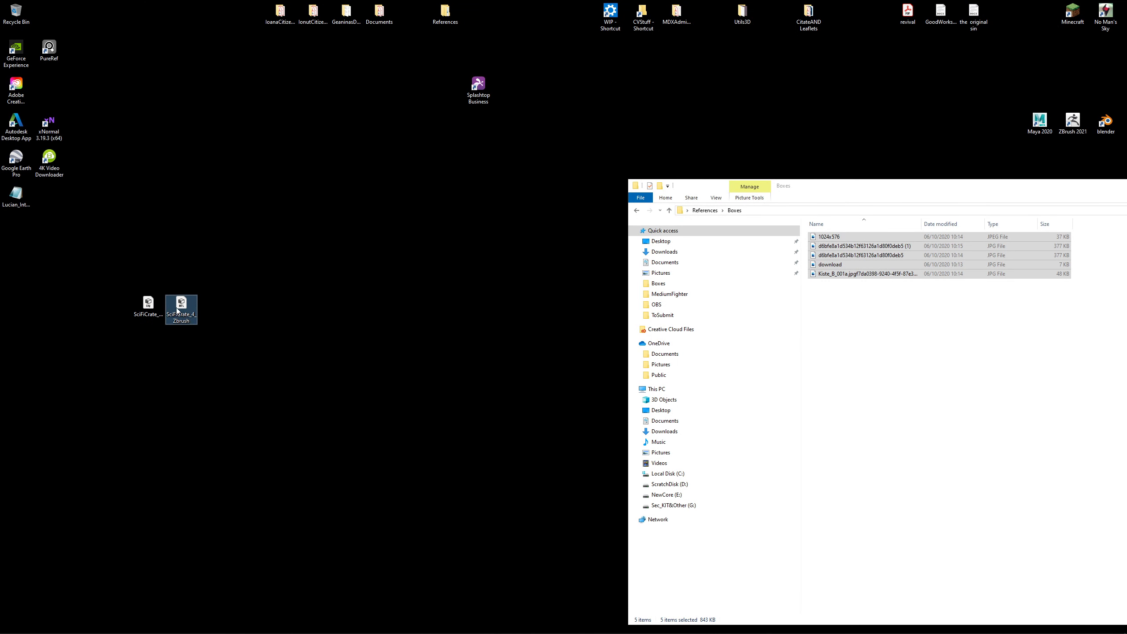
pyautogui.click(152, 308)
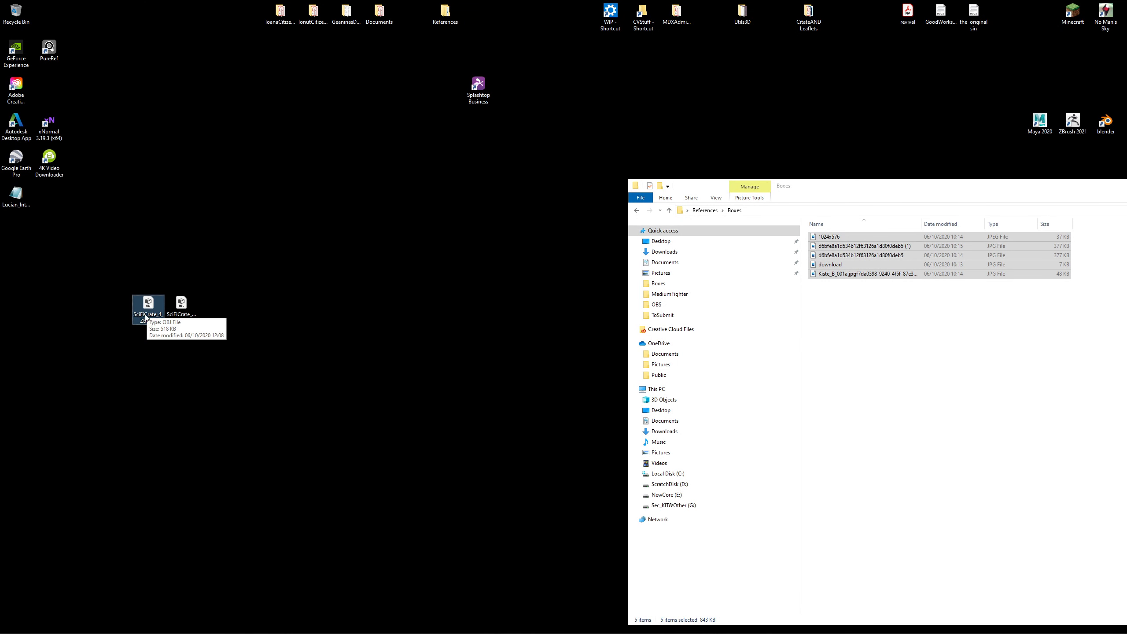
pyautogui.click(180, 311)
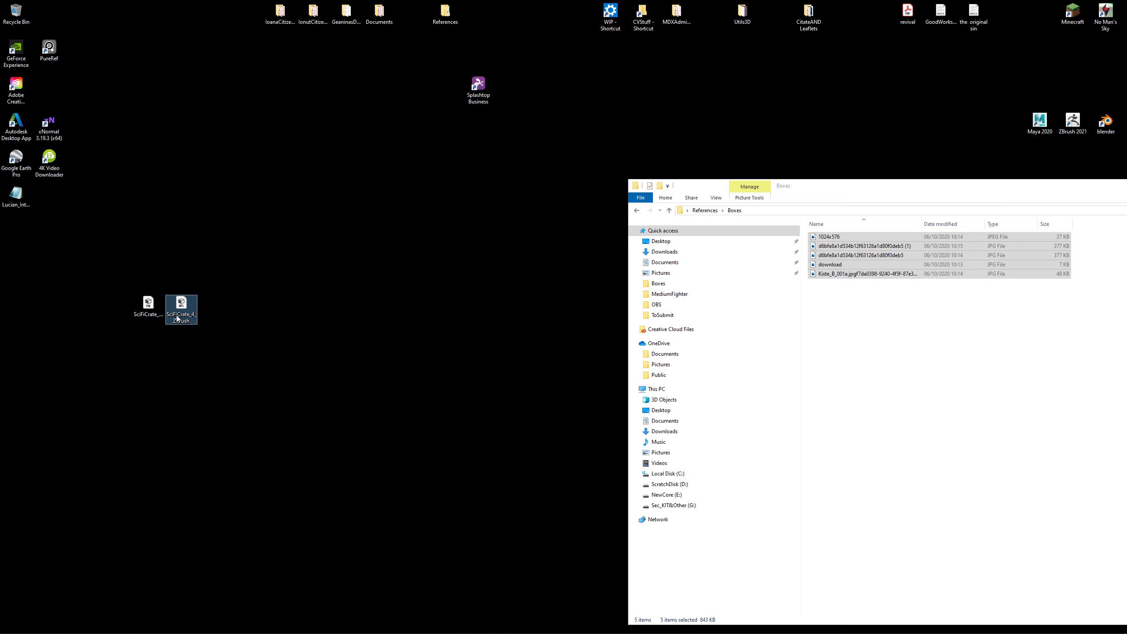
pyautogui.click(148, 310)
pyautogui.moveTo(177, 311); pyautogui.dragTo(457, 276)
pyautogui.click(157, 310)
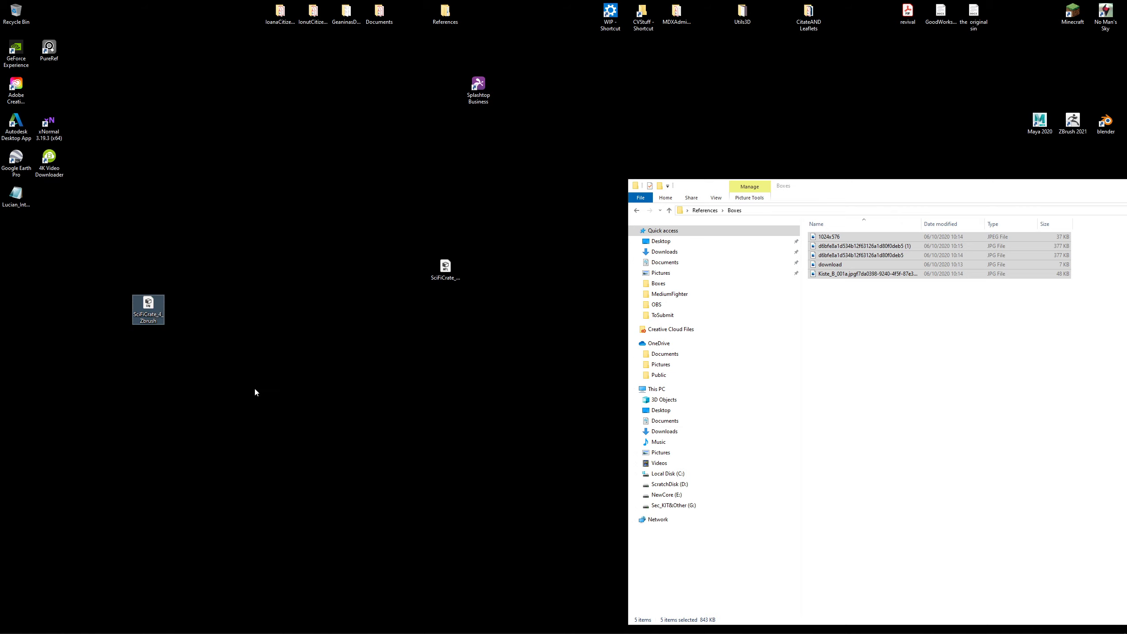
pyautogui.click(254, 390)
# Switch to the running ZBrush session and close it without saving the project
pyautogui.click(245, 627)
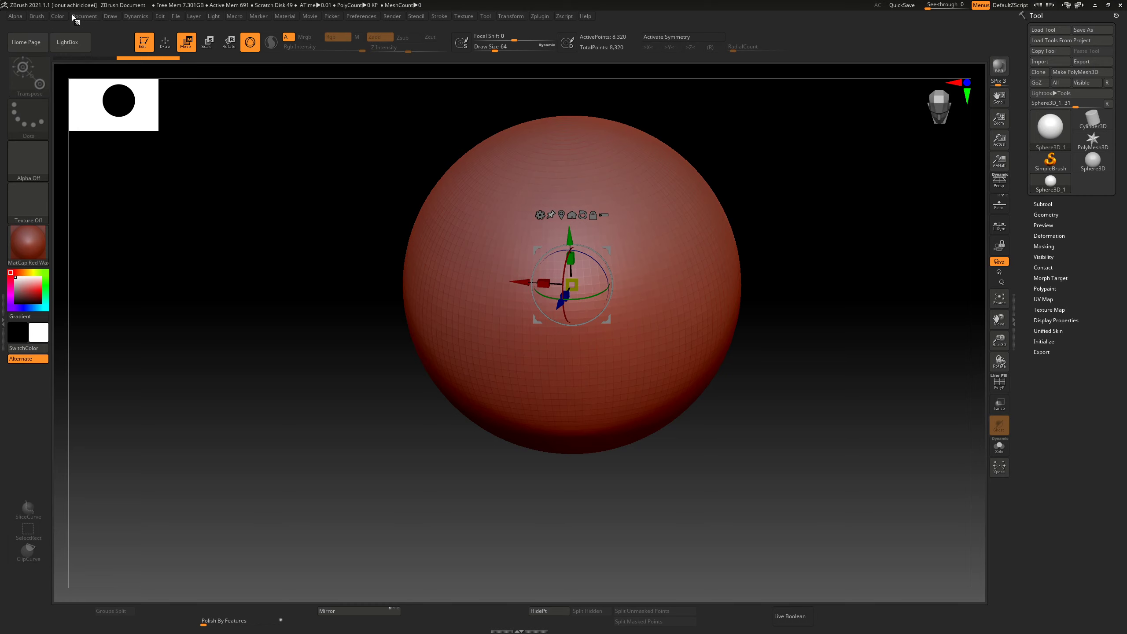
pyautogui.click(1120, 5)
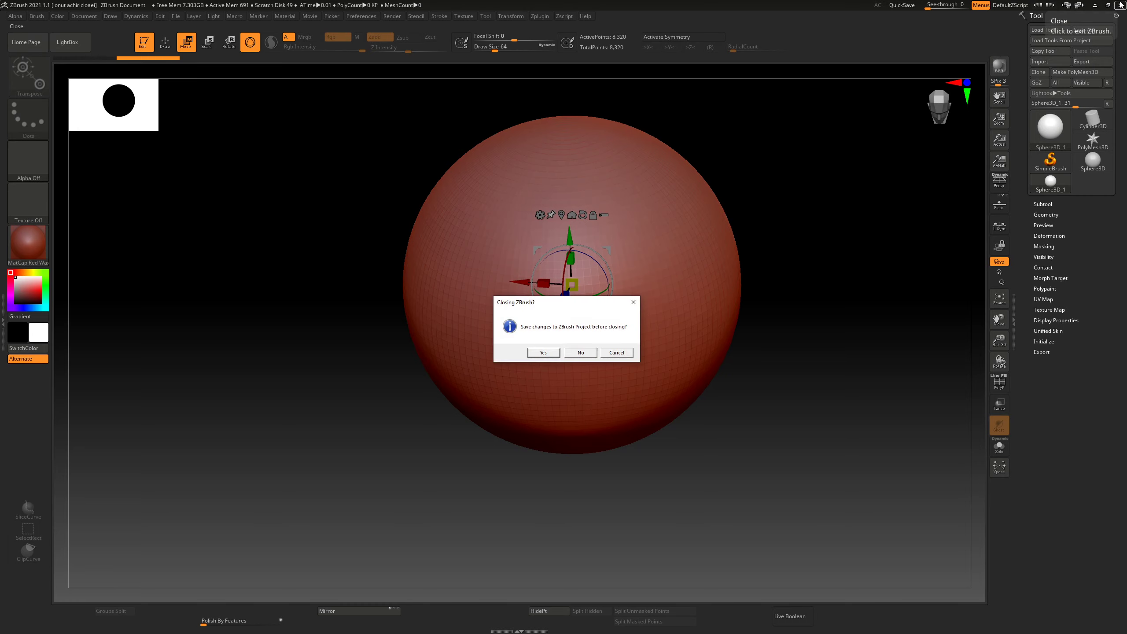
pyautogui.click(579, 353)
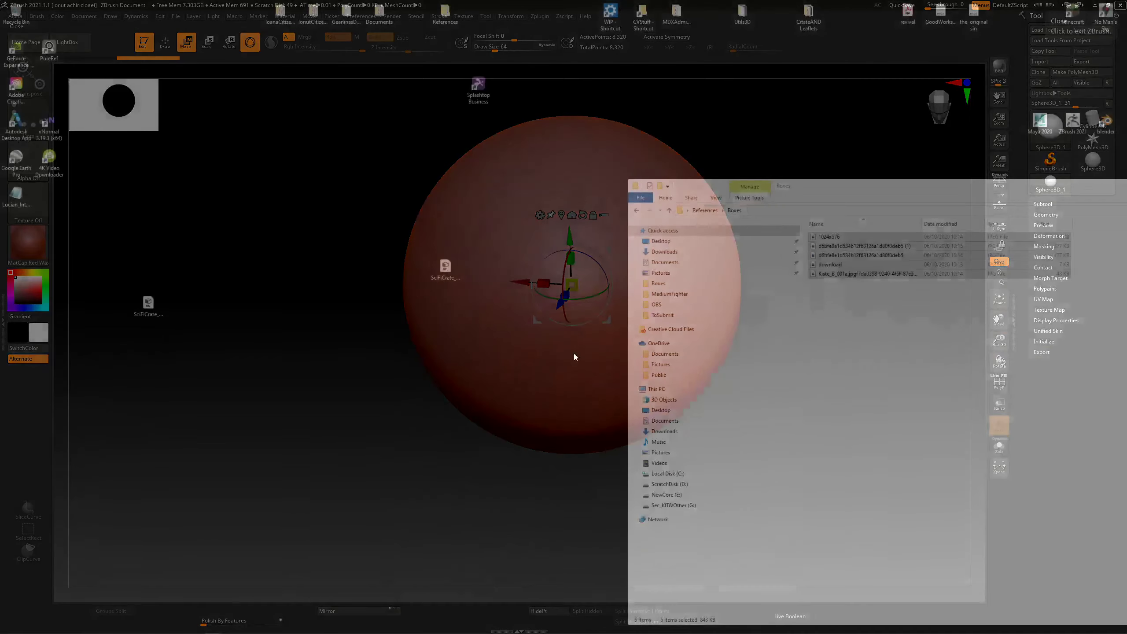
# Search the installed programs for "zbru" and launch ZBrush 2021 afresh
pyautogui.press('super')
pyautogui.press('super')
pyautogui.write('zbru')
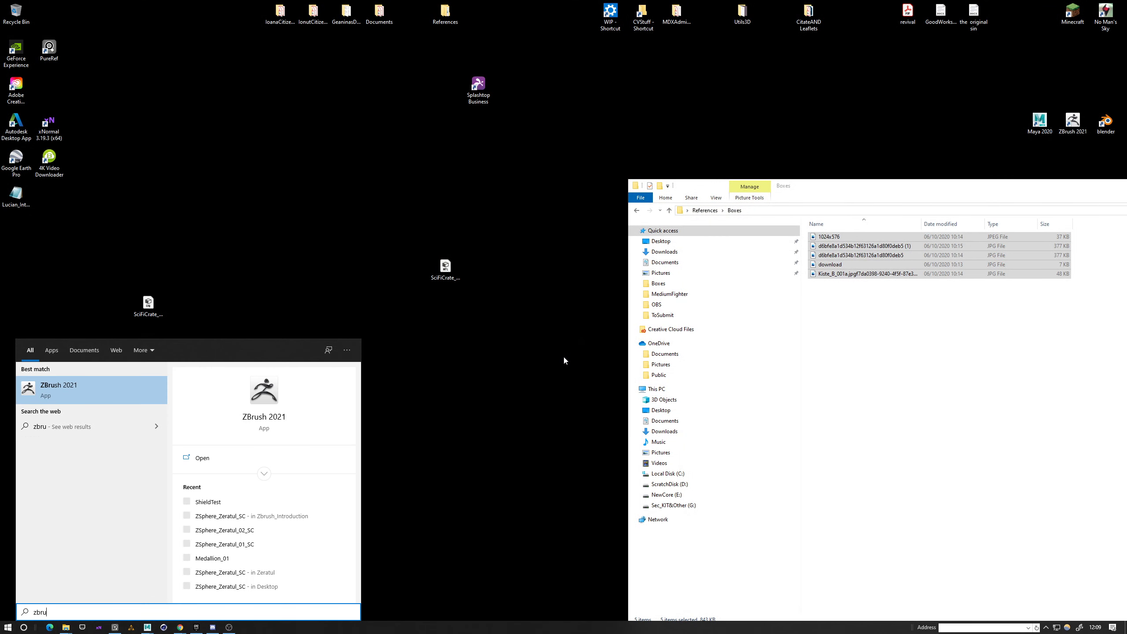
pyautogui.press('Return')
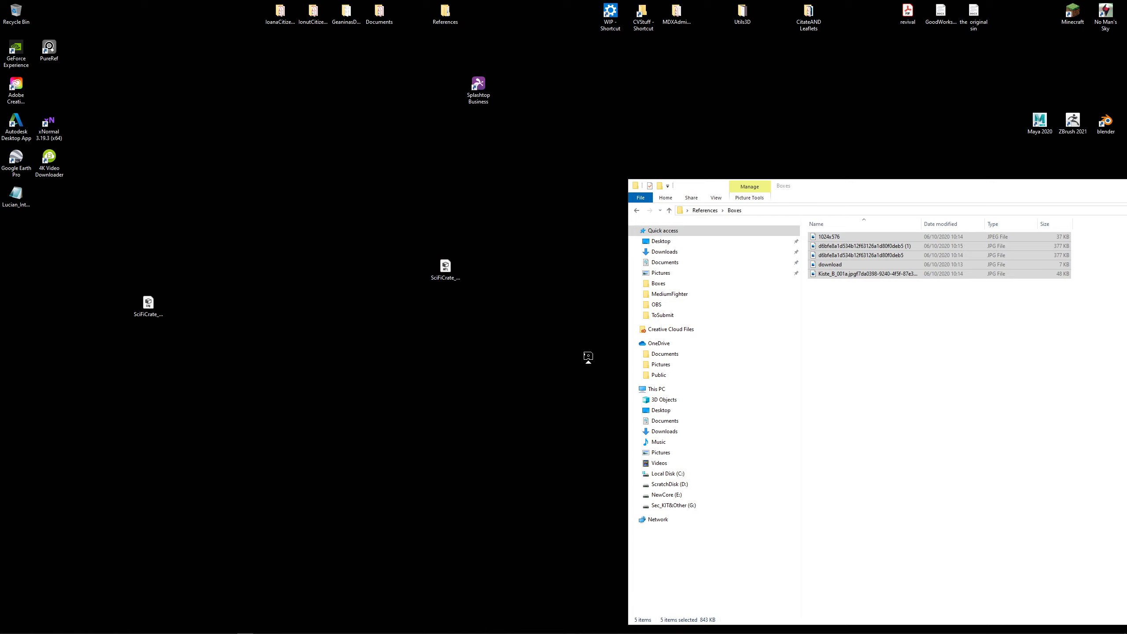